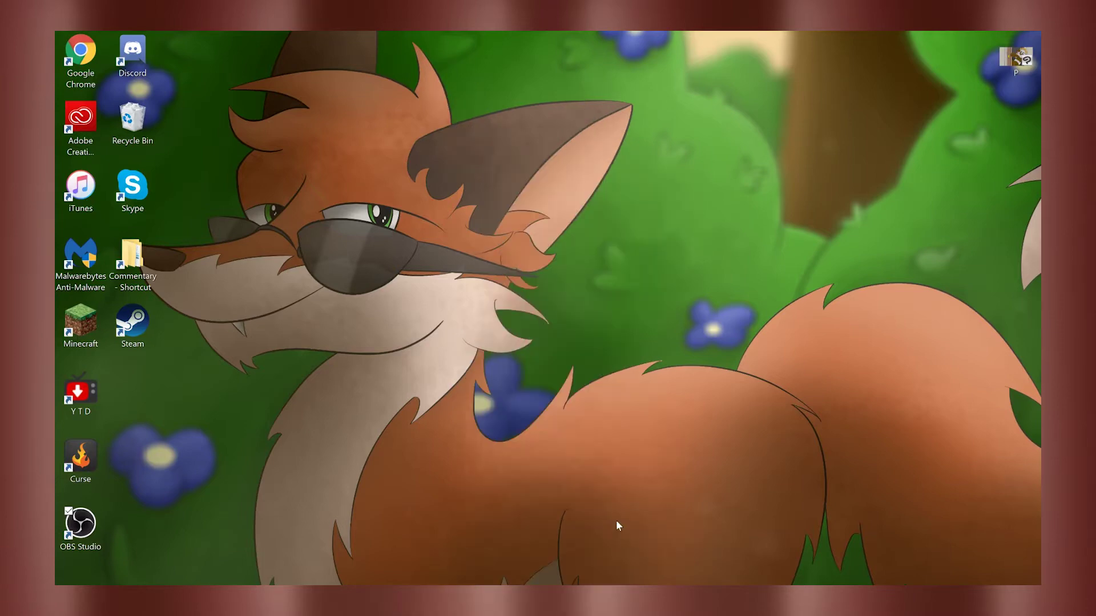
pyautogui.moveTo(976, 43); pyautogui.dragTo(1040, 531)
pyautogui.click(1007, 152)
pyautogui.press('super')
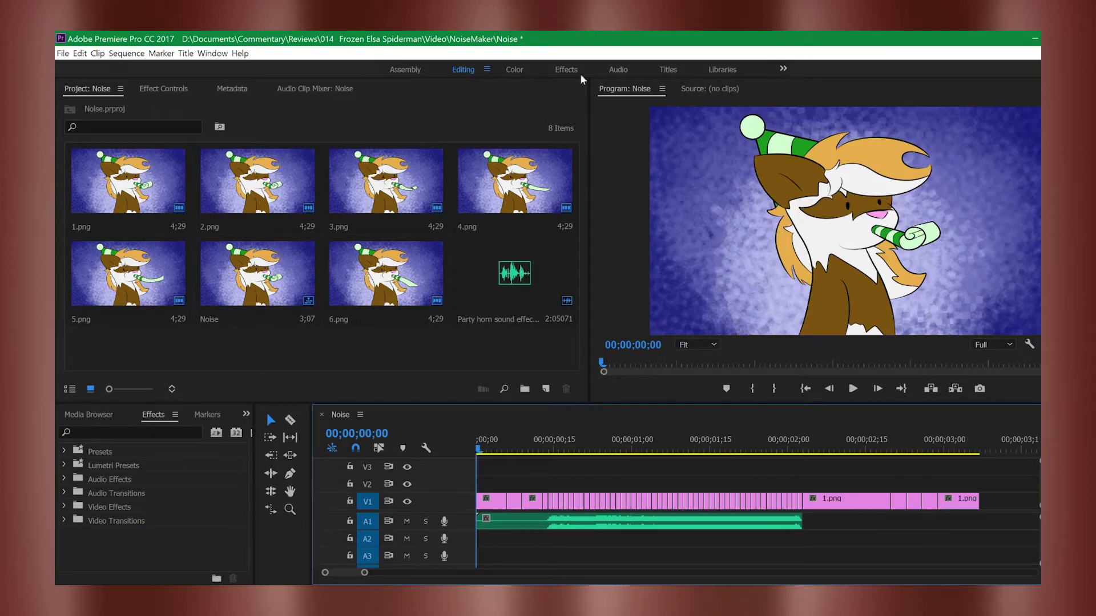
# Step: Preview the imported frames 1.png through 6.png one by one, along with the Noise sequence
pyautogui.click(692, 90)
pyautogui.doubleClick(136, 196)
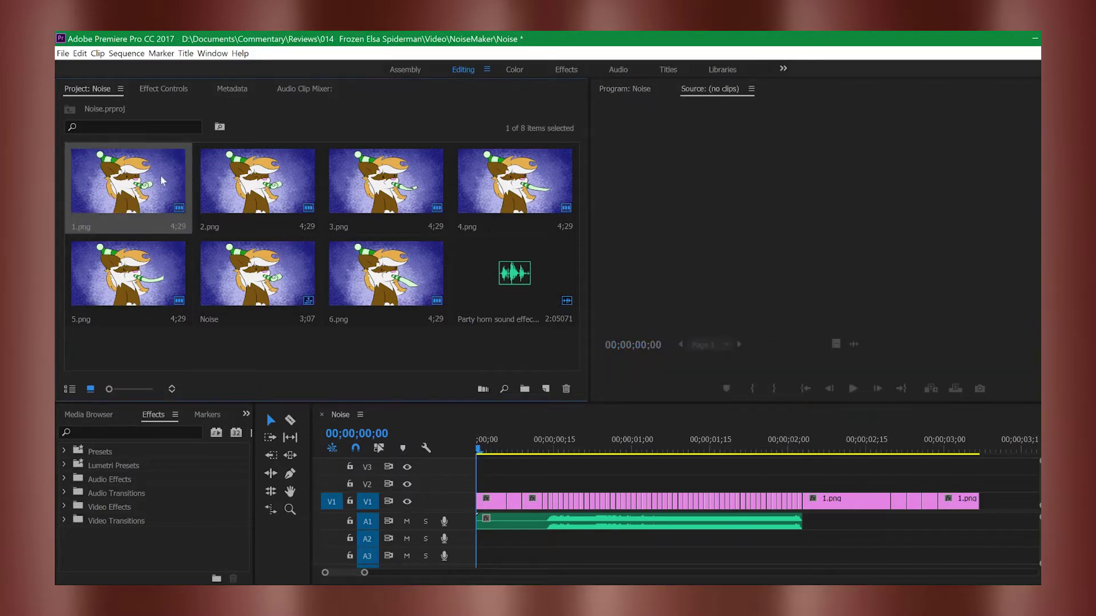
pyautogui.doubleClick(226, 177)
pyautogui.doubleClick(381, 165)
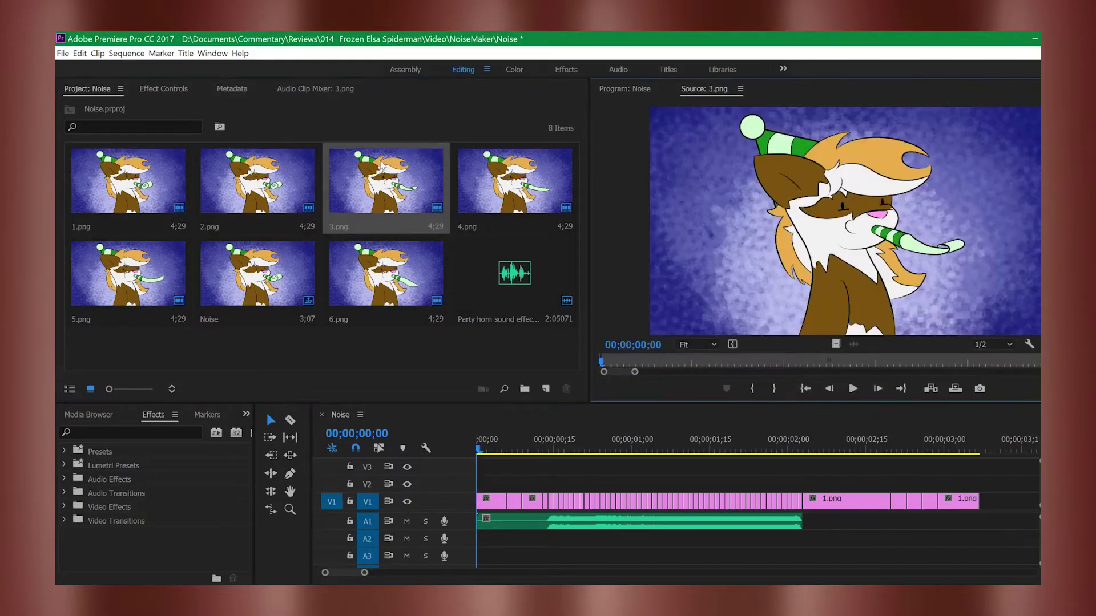
pyautogui.doubleClick(560, 194)
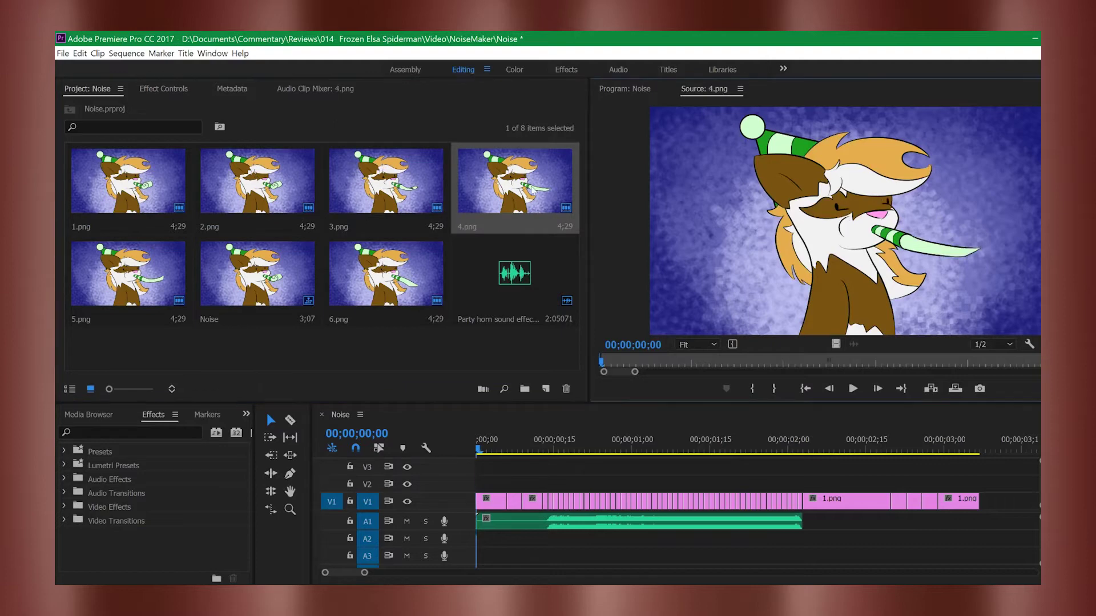
pyautogui.doubleClick(175, 263)
pyautogui.doubleClick(279, 283)
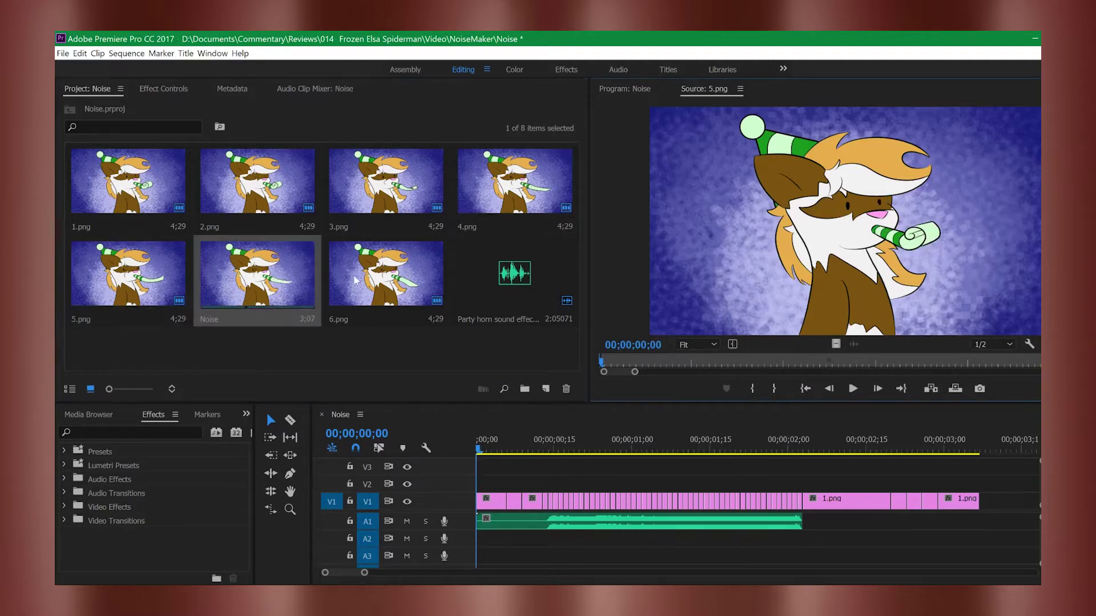
pyautogui.click(388, 279)
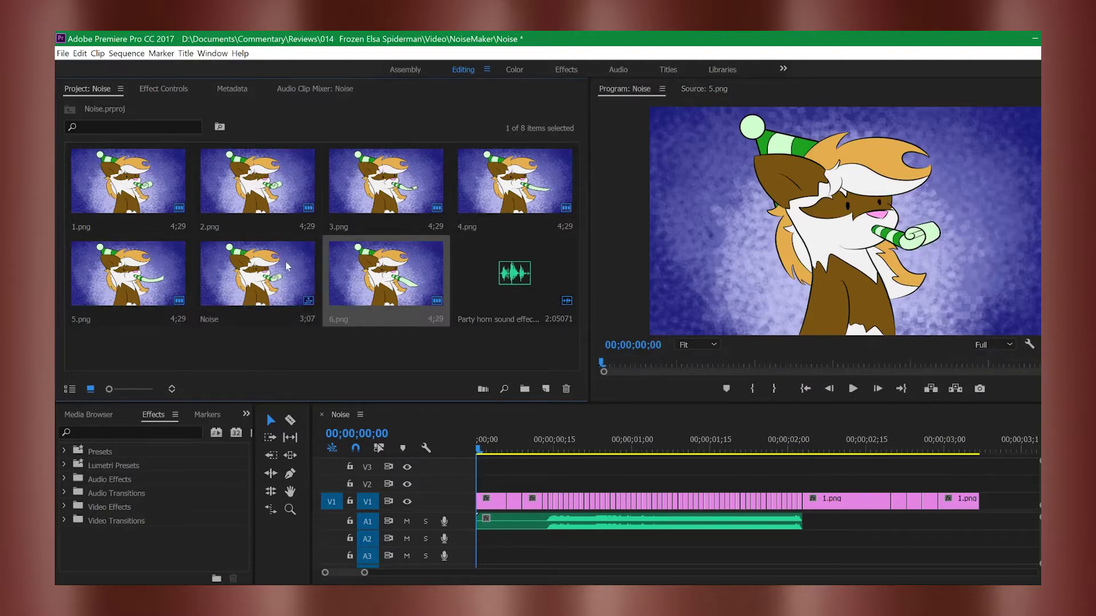
pyautogui.click(286, 262)
pyautogui.doubleClick(383, 274)
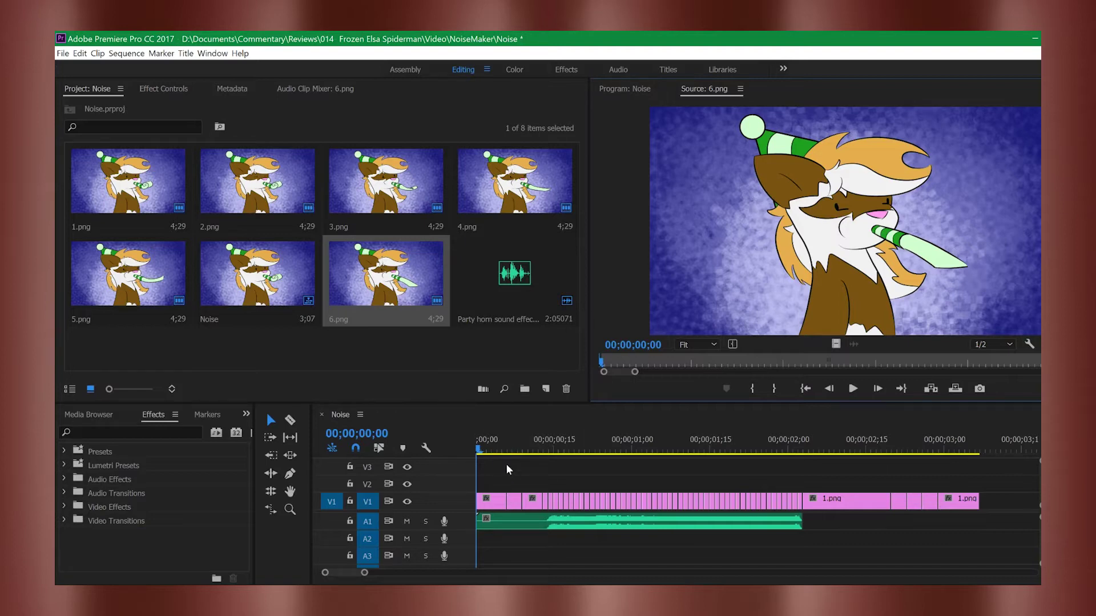
# Step: Inspect the party horn audio and image clips in the Noise timeline and scrub through the first second of the animation
pyautogui.moveTo(483, 447)
pyautogui.mouseDown()
pyautogui.moveTo(497, 448)
pyautogui.moveTo(481, 455)
pyautogui.mouseUp()
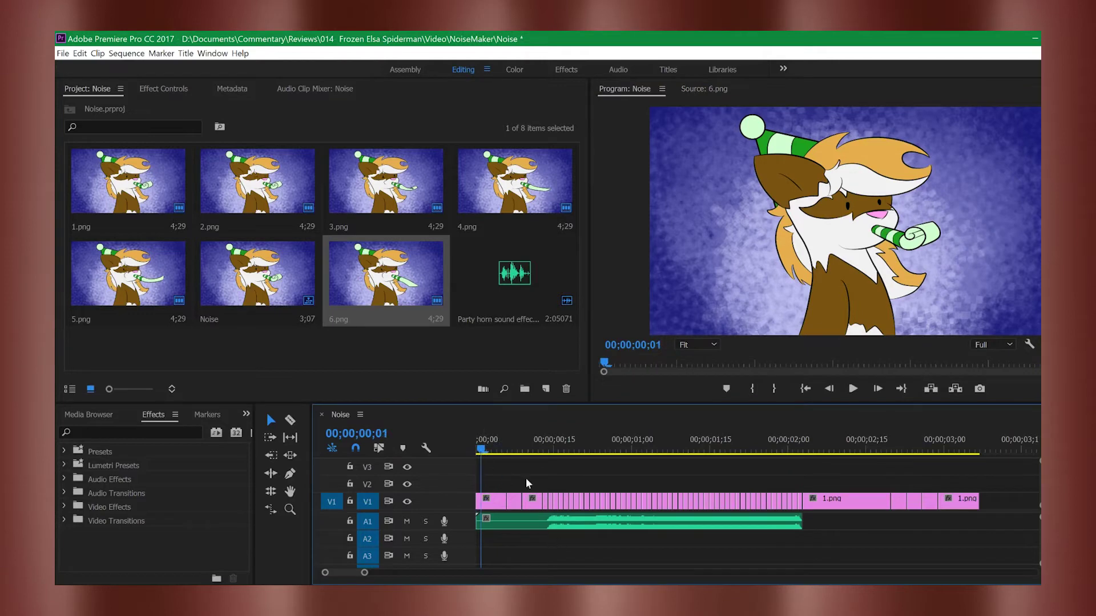
pyautogui.click(578, 526)
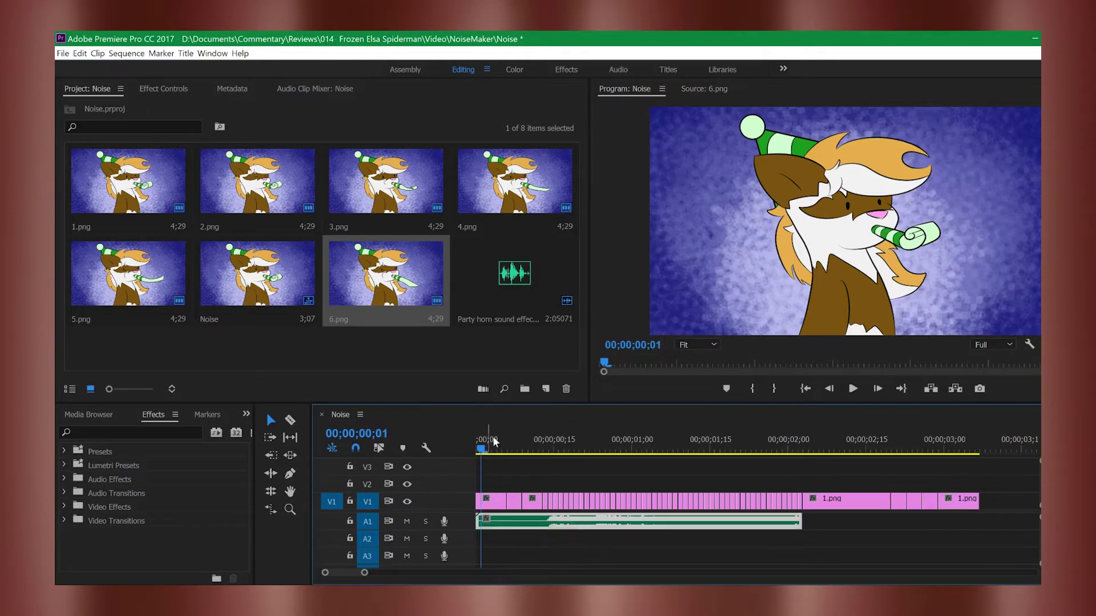
pyautogui.click(494, 501)
pyautogui.moveTo(484, 451); pyautogui.dragTo(633, 451)
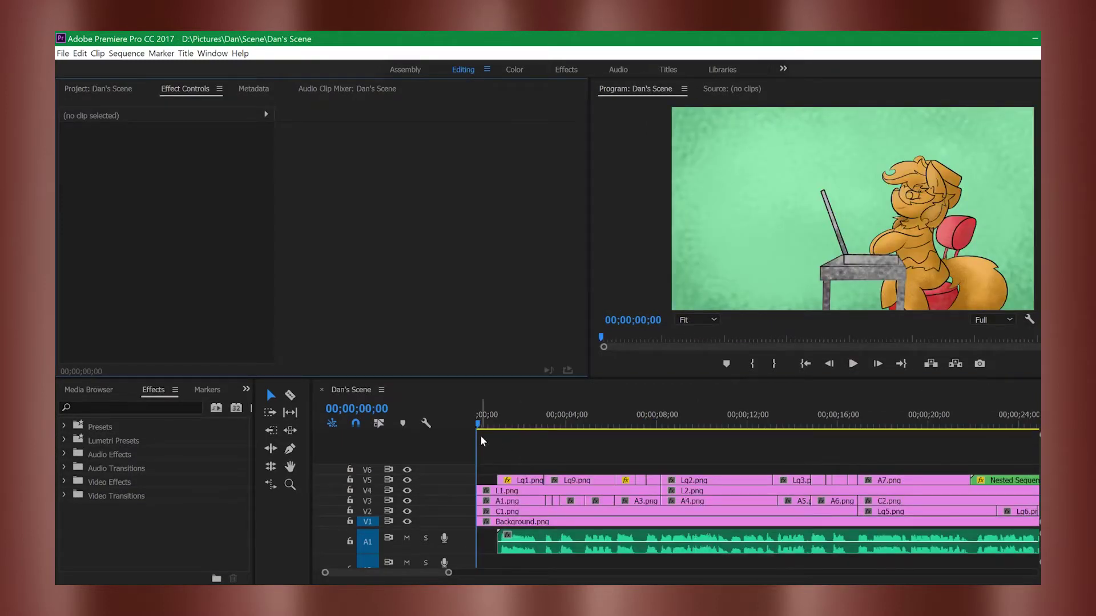
# Step: Browse the Dan's Scene project media and preview A1.png, A2.png, A3.png, Lg2.png and C2.png individually
pyautogui.click(114, 88)
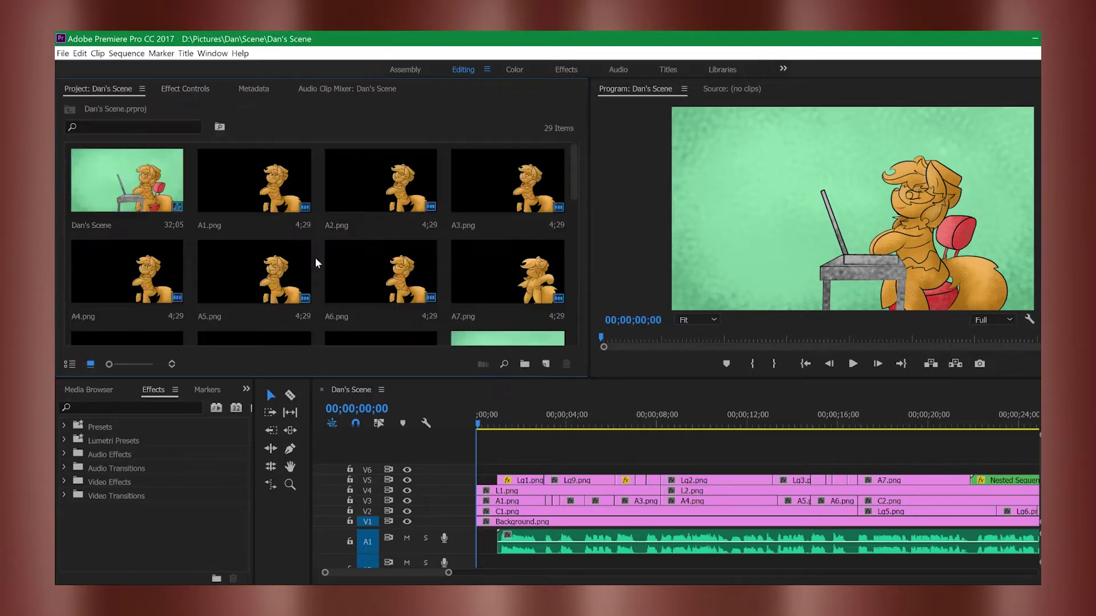
pyautogui.moveTo(573, 170)
pyautogui.mouseDown()
pyautogui.moveTo(570, 227)
pyautogui.moveTo(580, 169)
pyautogui.mouseUp()
pyautogui.click(282, 184)
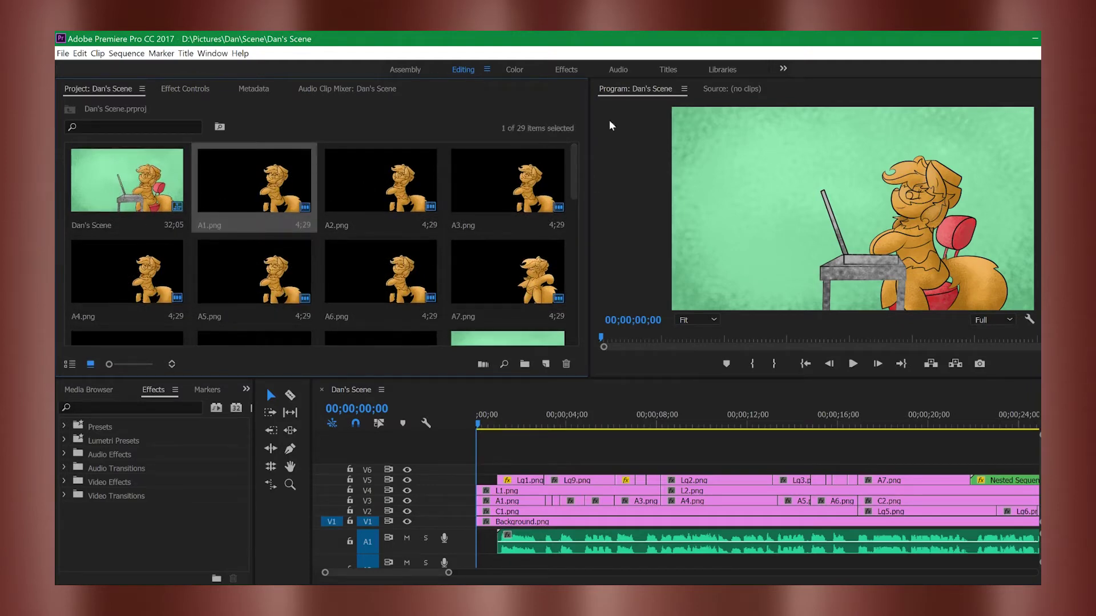
pyautogui.doubleClick(288, 209)
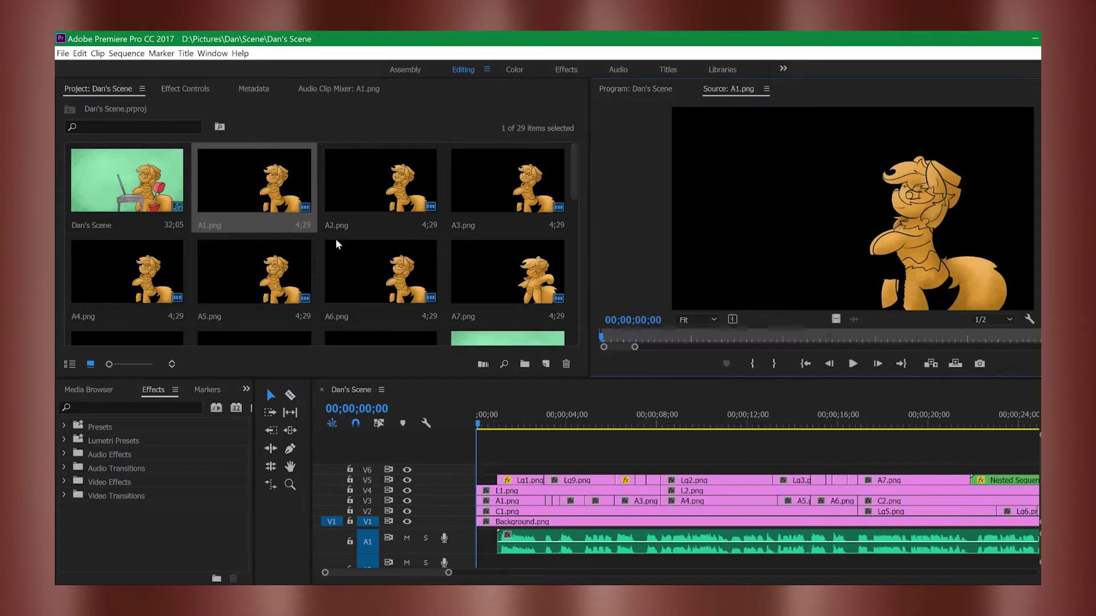
pyautogui.click(337, 247)
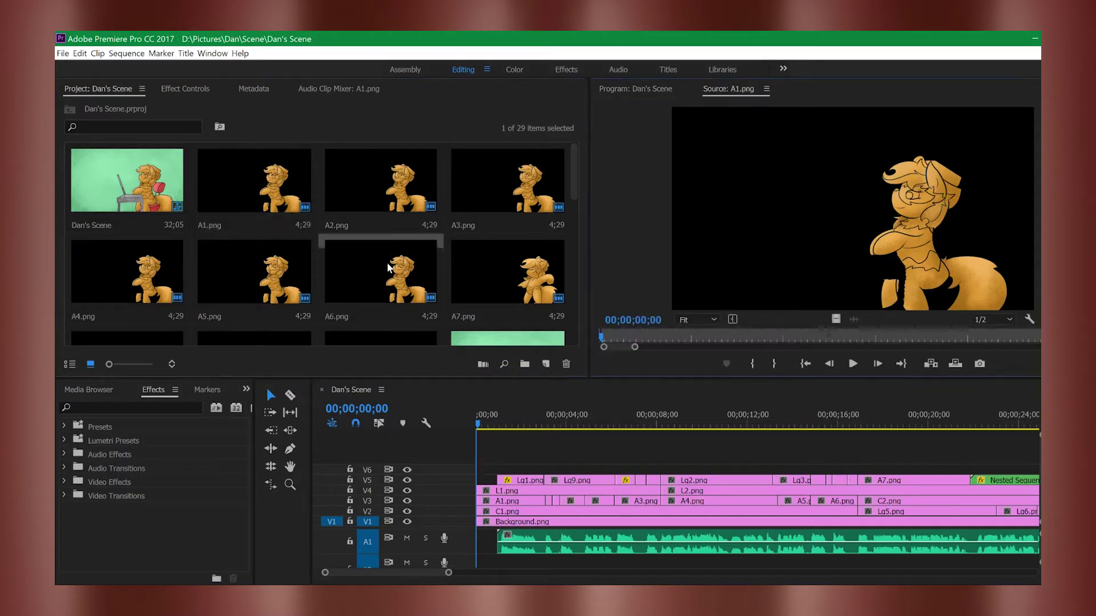
pyautogui.doubleClick(417, 194)
pyautogui.doubleClick(498, 194)
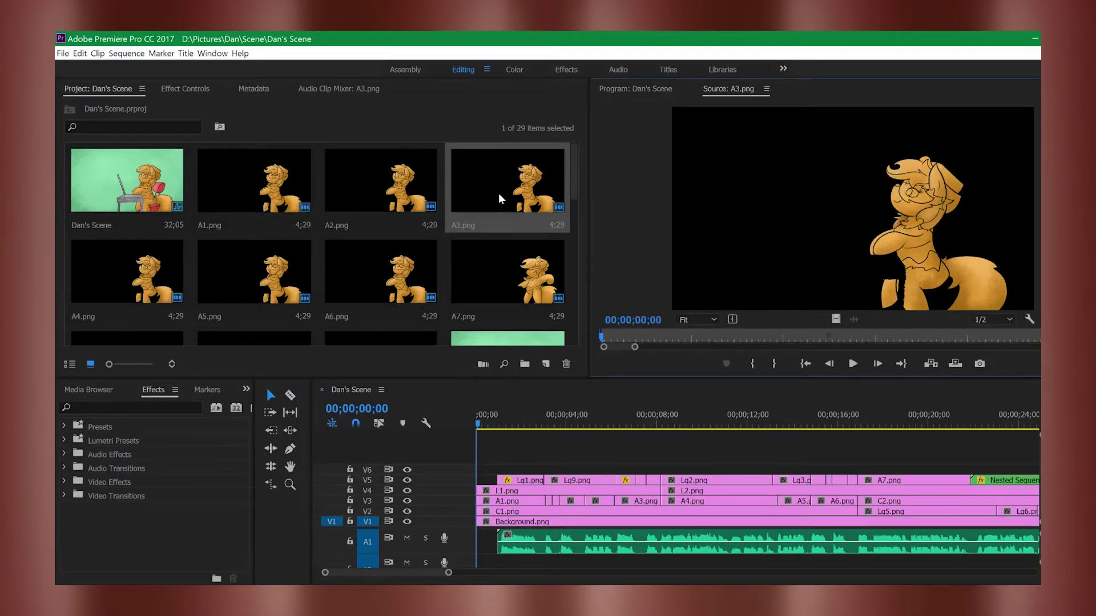
pyautogui.scroll(-5, 491, 197)
pyautogui.doubleClick(394, 244)
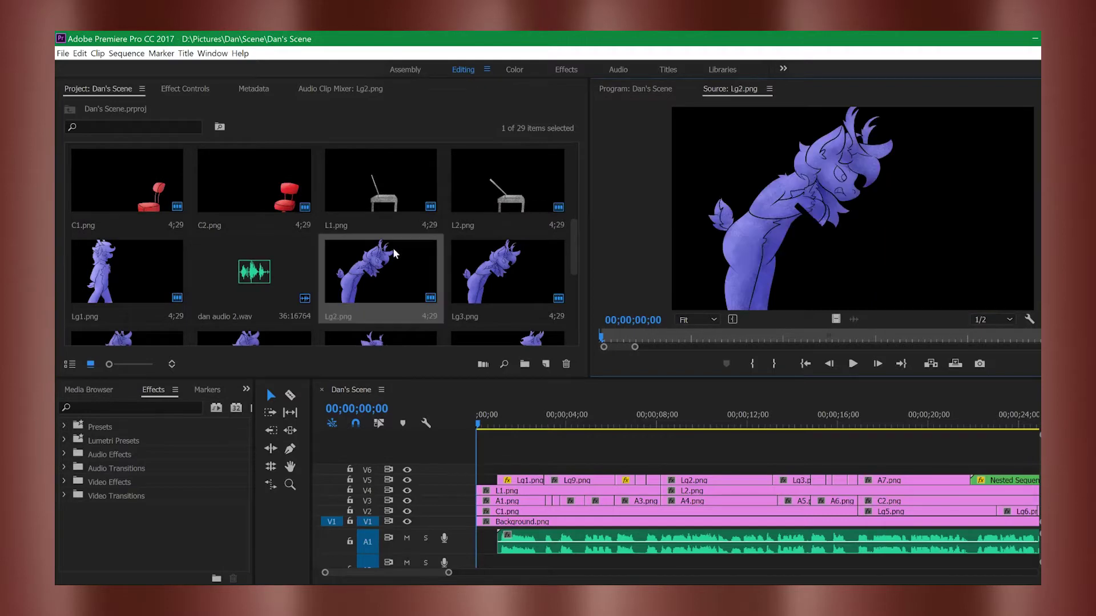
pyautogui.doubleClick(291, 193)
pyautogui.scroll(2, 441, 254)
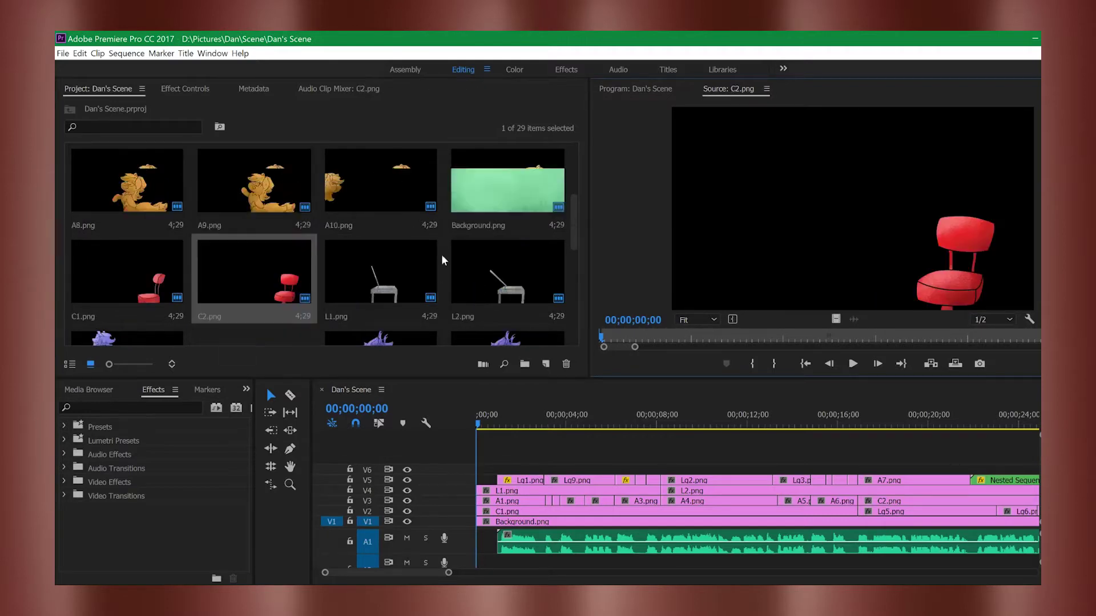
# Step: Scrub and play through the Dan's Scene timeline to review how the layered drawings animate
pyautogui.click(477, 421)
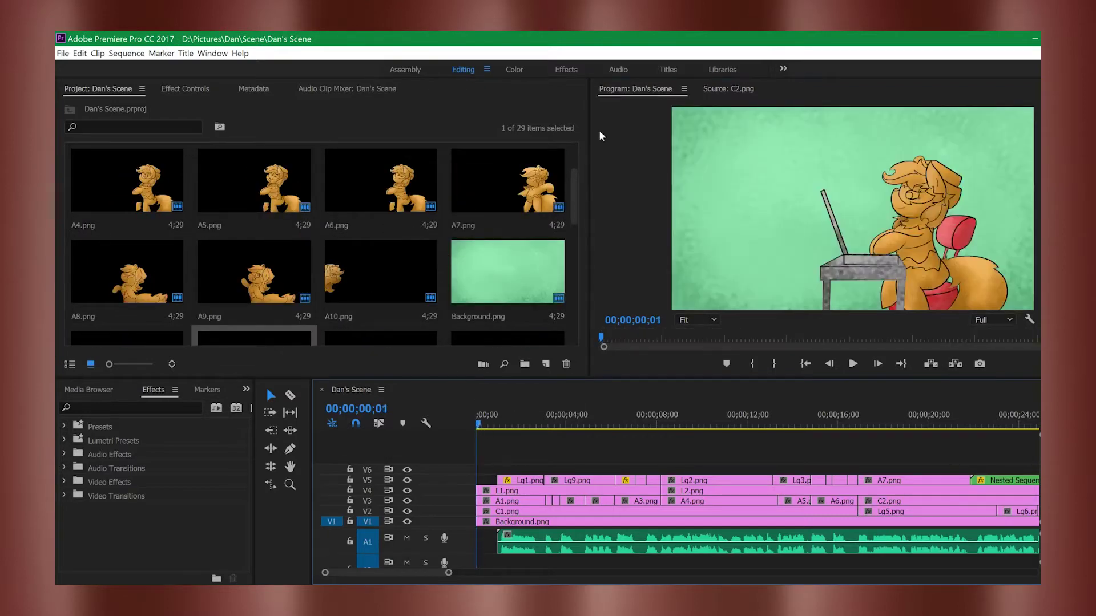
pyautogui.moveTo(478, 424); pyautogui.dragTo(509, 428)
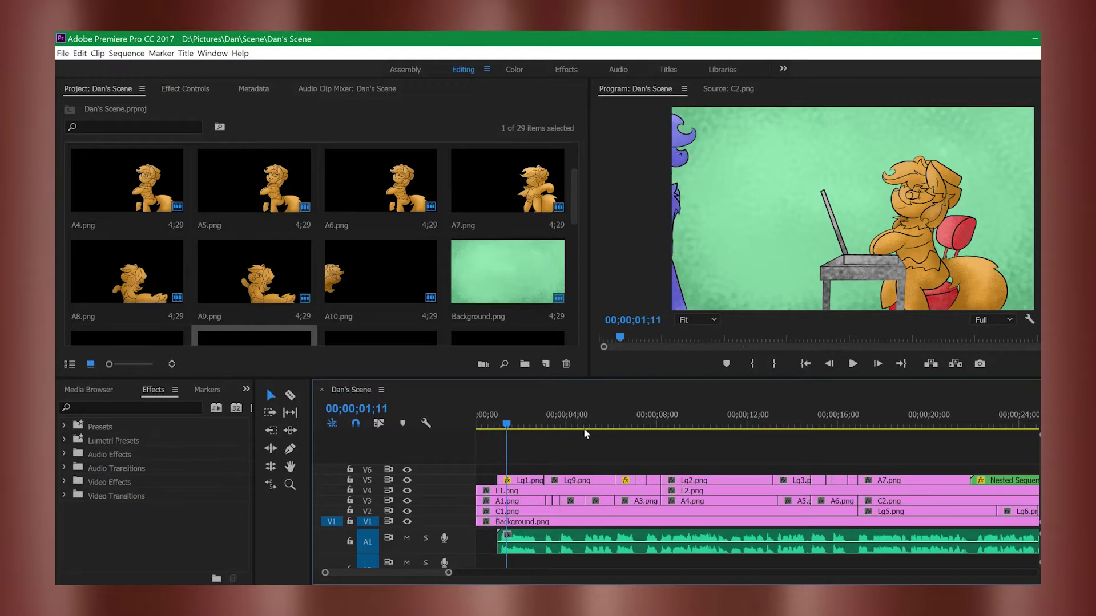
pyautogui.moveTo(514, 432); pyautogui.dragTo(1011, 395)
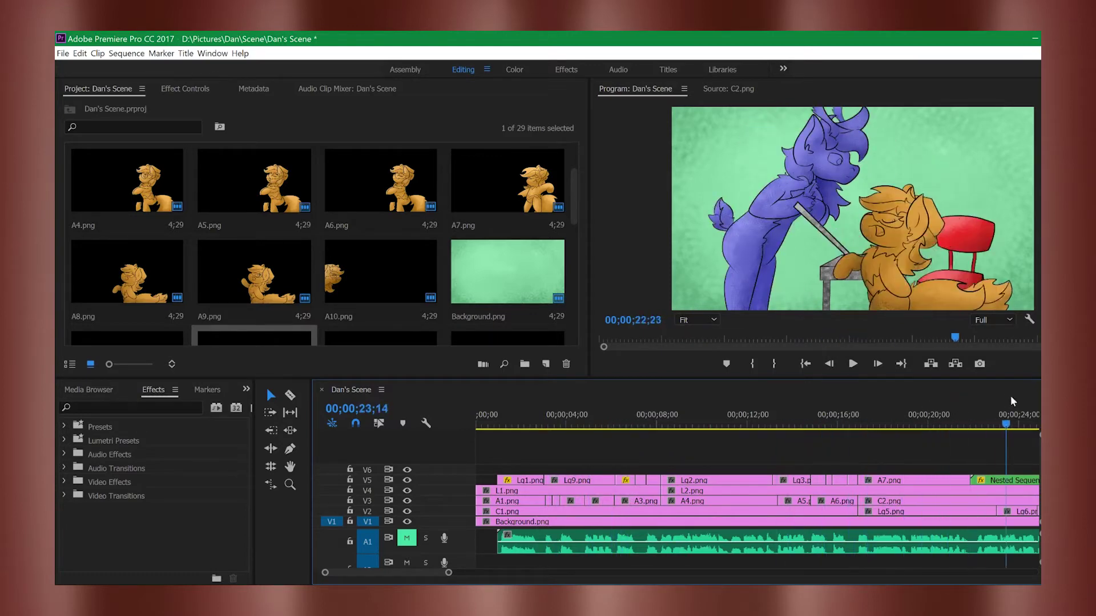
pyautogui.press('space')
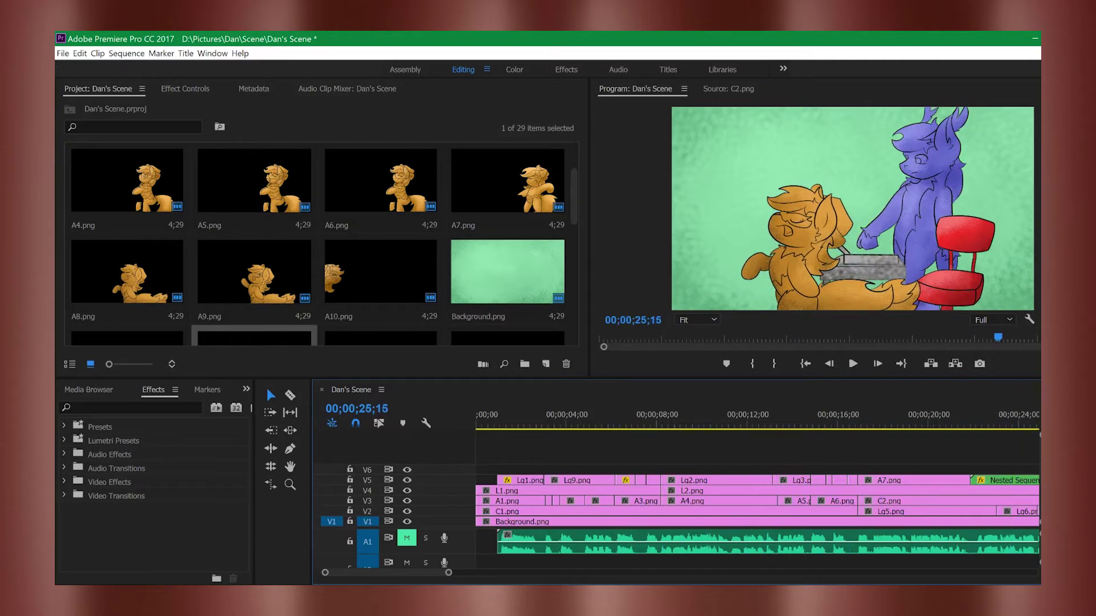
pyautogui.moveTo(1010, 431); pyautogui.dragTo(911, 427)
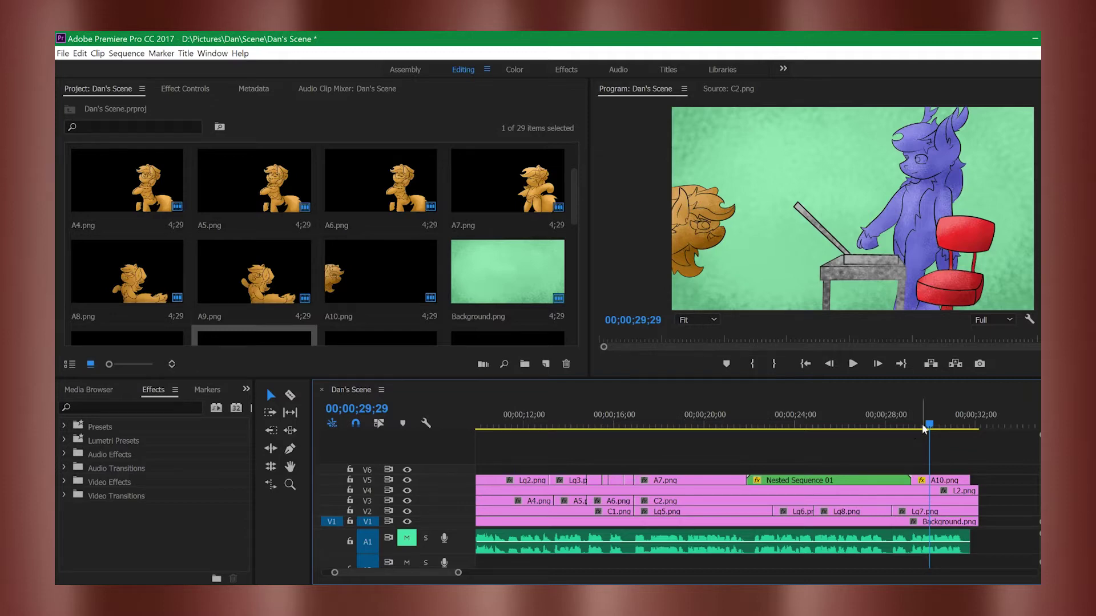
pyautogui.moveTo(922, 423); pyautogui.dragTo(550, 470)
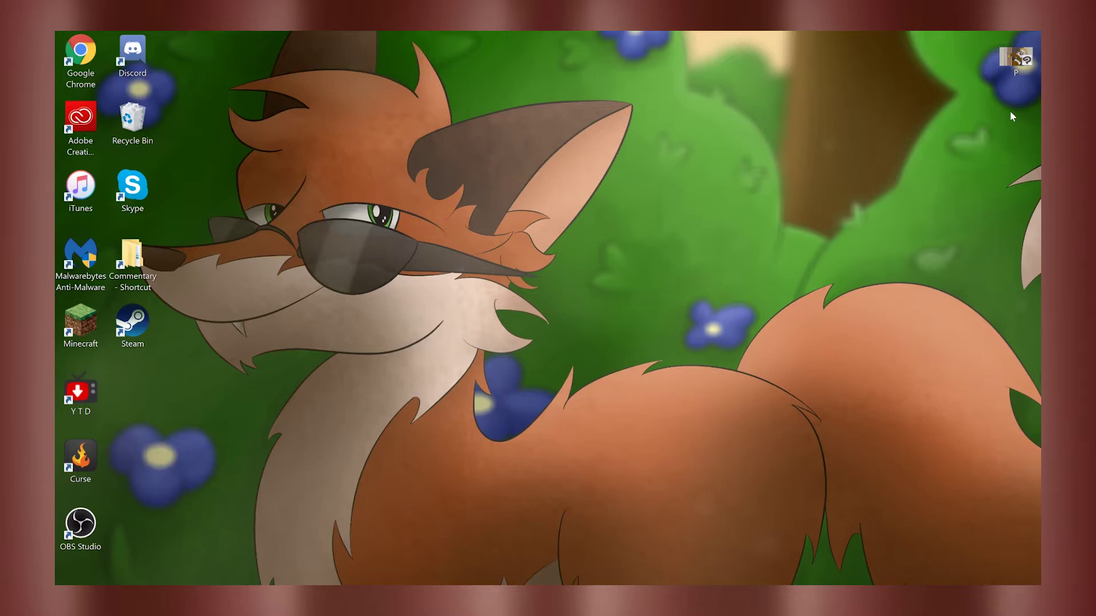
# Step: Open the P artwork from the desktop in Clip Studio Paint and expand its Scene 1 and Background layer folders
pyautogui.doubleClick(1017, 58)
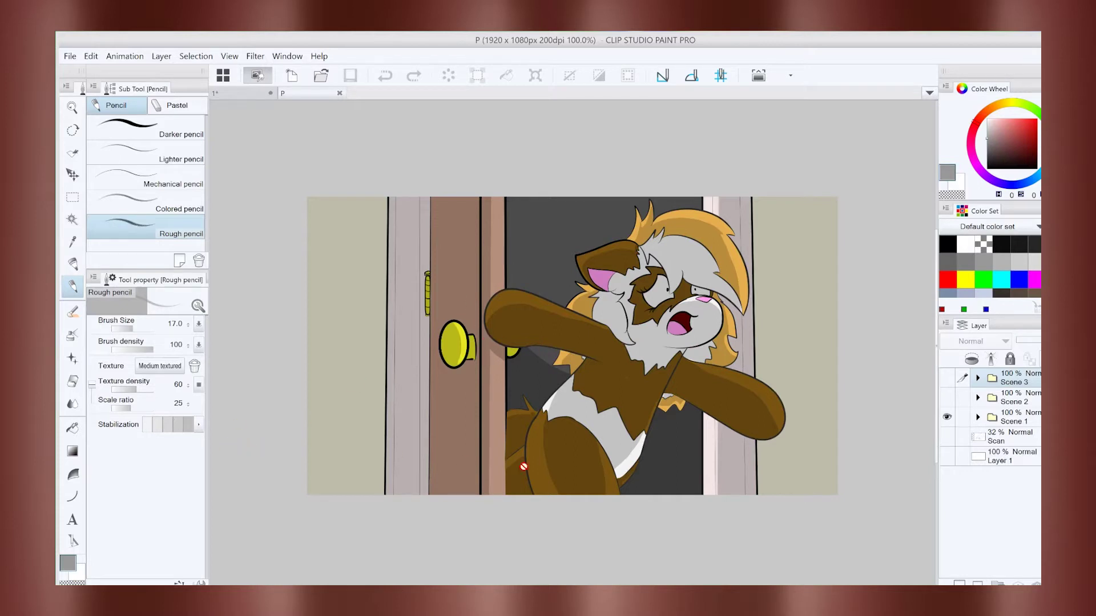
pyautogui.click(978, 417)
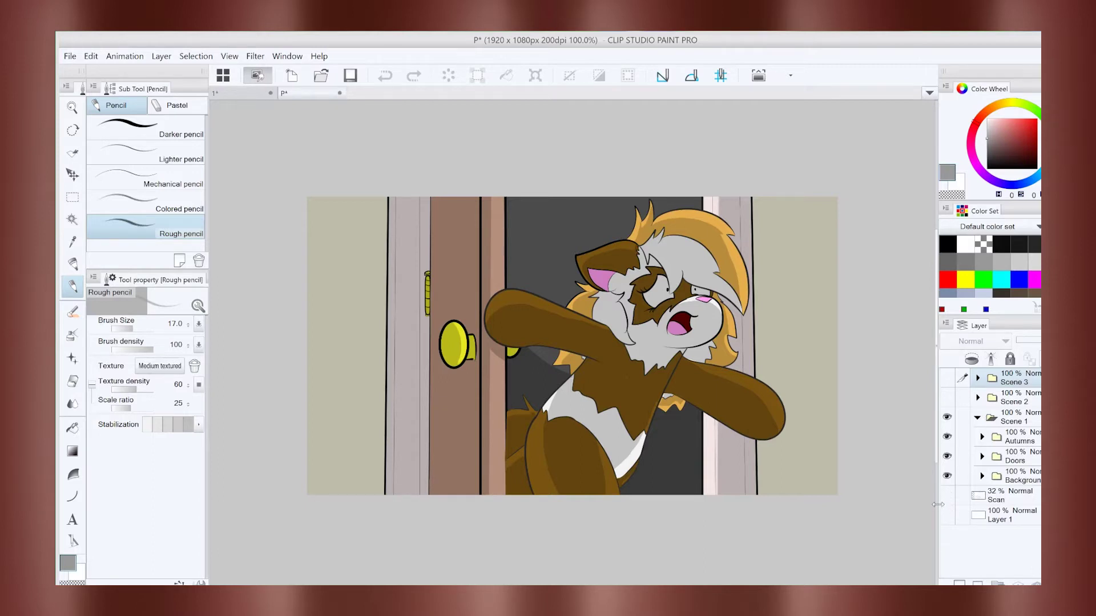
pyautogui.click(981, 476)
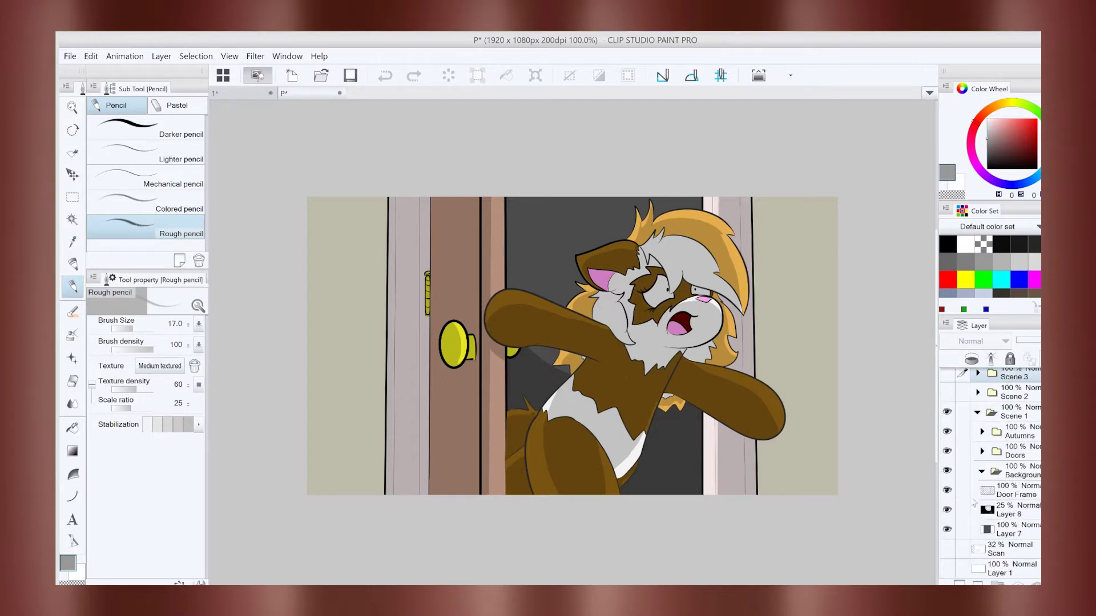
# Step: Switch Layer 7, Layer 8 and the Doors folder off and back on to examine what each contributes to Scene 1
pyautogui.click(948, 531)
pyautogui.click(948, 531)
pyautogui.click(947, 508)
pyautogui.click(947, 507)
pyautogui.click(947, 451)
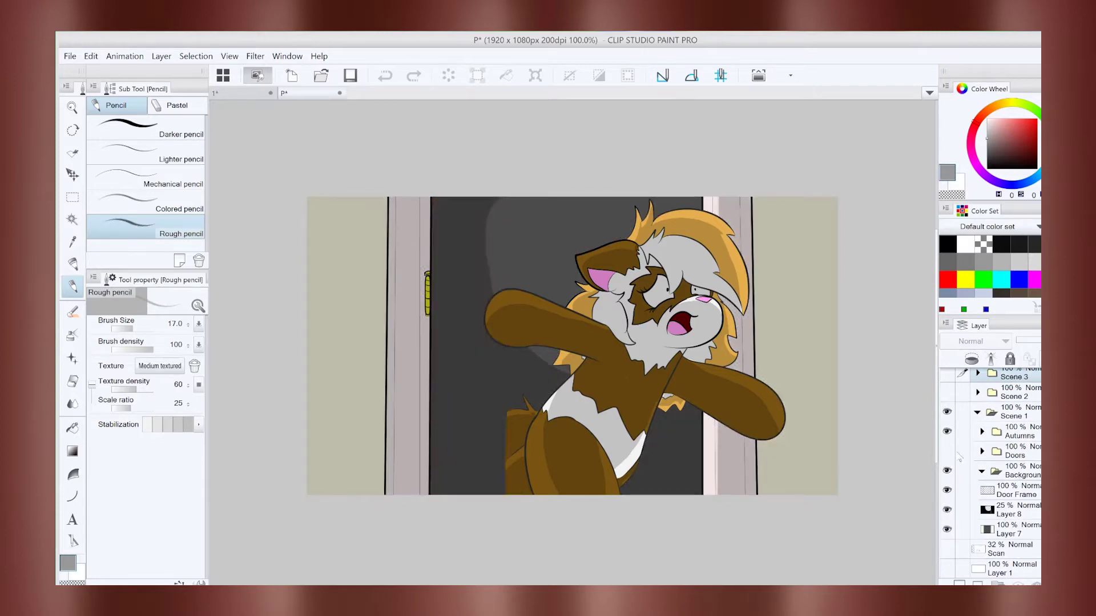
pyautogui.click(946, 451)
# Step: Look through the door variants inside the Doors folder and collapse the Background, Doors and Scene 1 folders
pyautogui.click(981, 451)
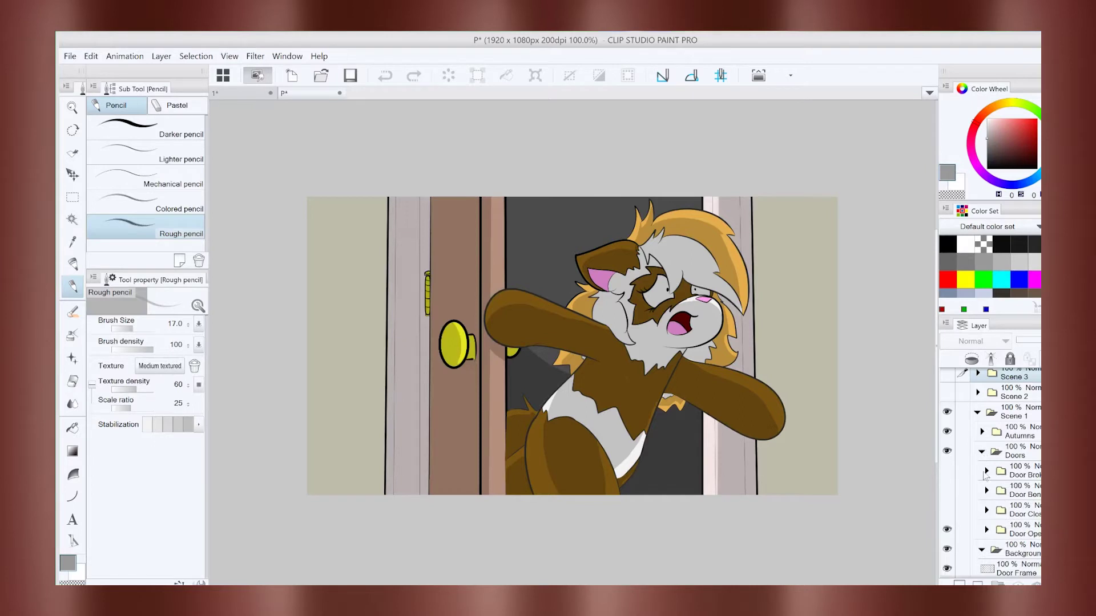
pyautogui.click(982, 550)
pyautogui.click(982, 451)
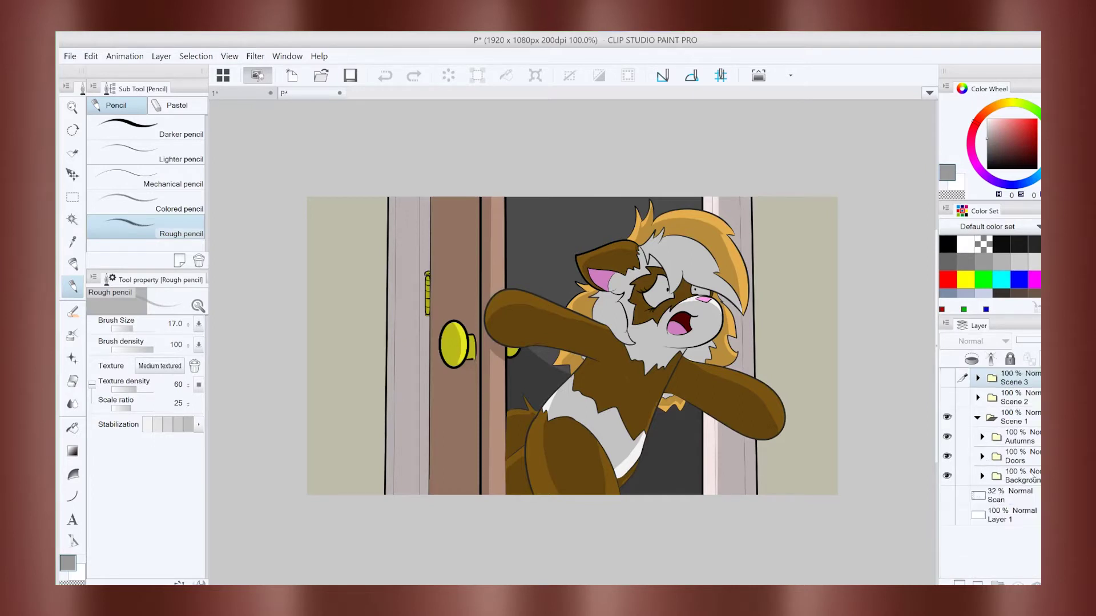
pyautogui.click(981, 423)
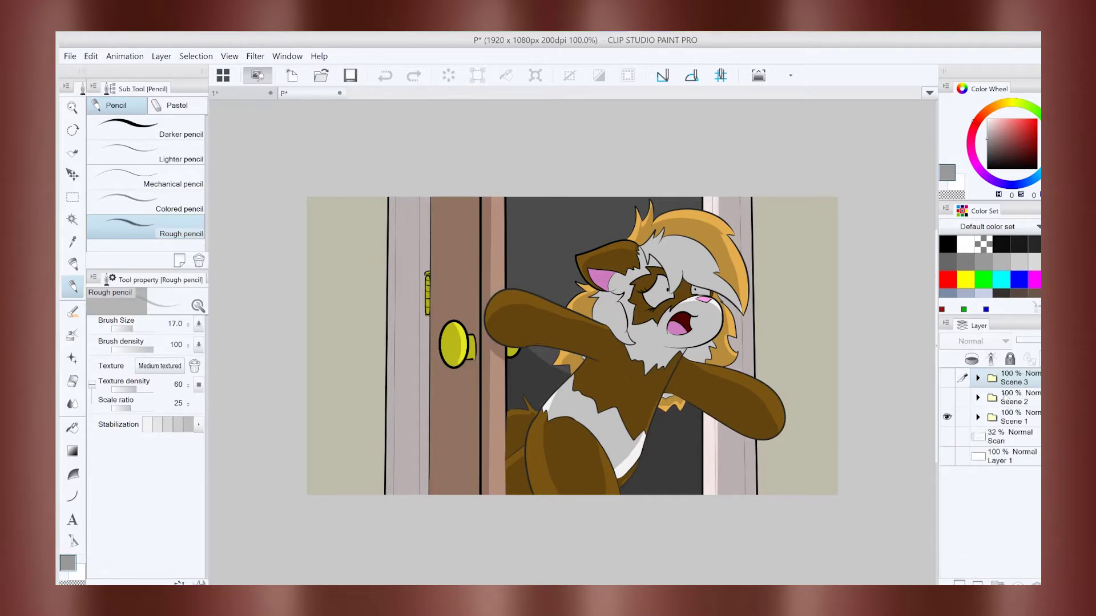
# Step: Hide Scene 1, view the Scene 2 and Scene 3 artwork in turn, and make Scene 1 visible again
pyautogui.click(948, 417)
pyautogui.click(947, 399)
pyautogui.click(947, 399)
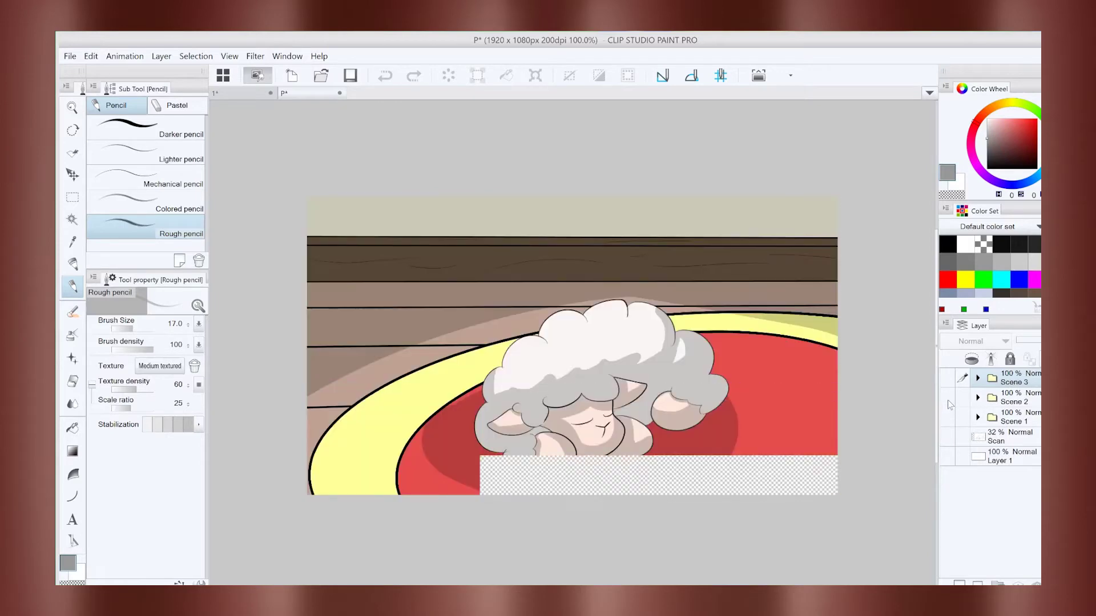
pyautogui.click(948, 379)
pyautogui.click(948, 379)
pyautogui.click(948, 417)
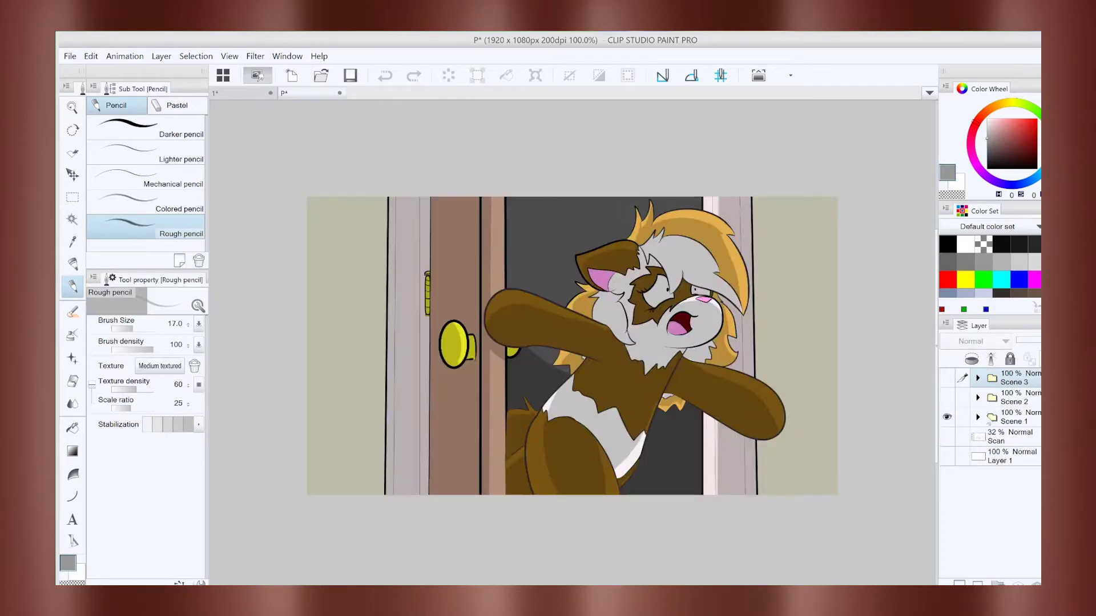
# Step: Hide the Autumn 1 pose in Scene 1's Autumns folder, preview Autumn 3 and Autumn 4, and collapse the folders
pyautogui.click(978, 418)
pyautogui.click(982, 438)
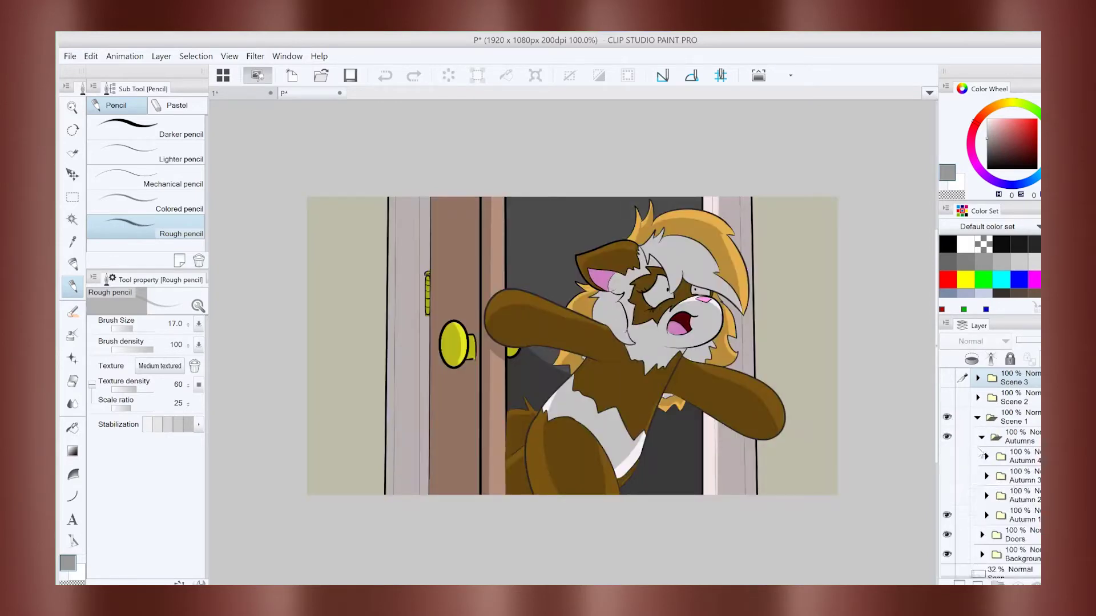
pyautogui.click(947, 516)
pyautogui.click(947, 476)
pyautogui.click(947, 476)
pyautogui.click(947, 457)
pyautogui.click(947, 456)
pyautogui.click(981, 437)
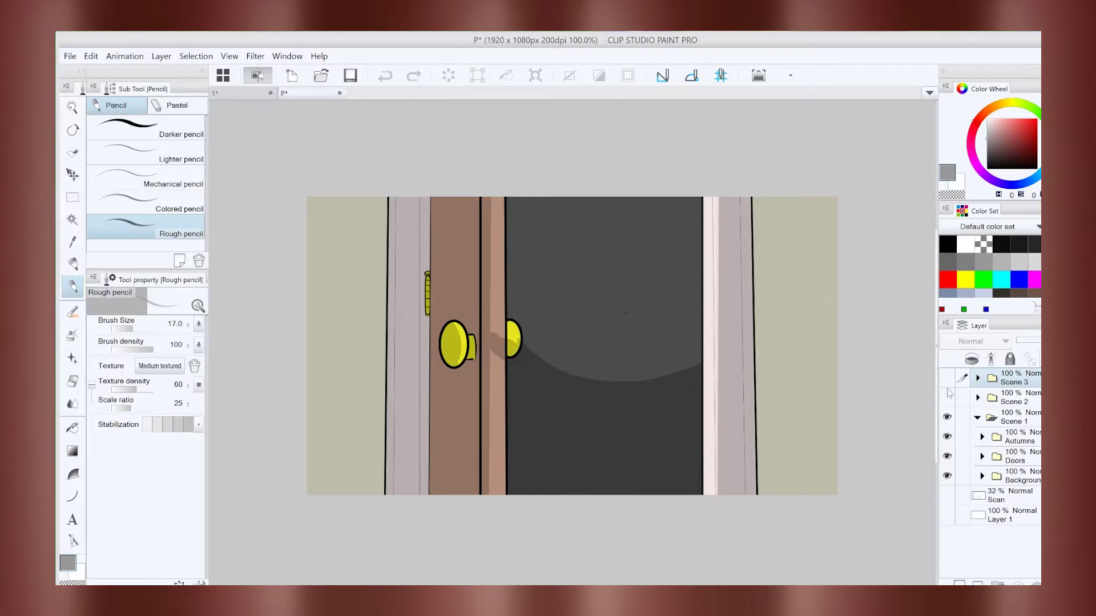
pyautogui.click(977, 418)
# Step: Look at the file type setting for saving a copy of the drawing and open the image resolution settings
pyautogui.click(70, 56)
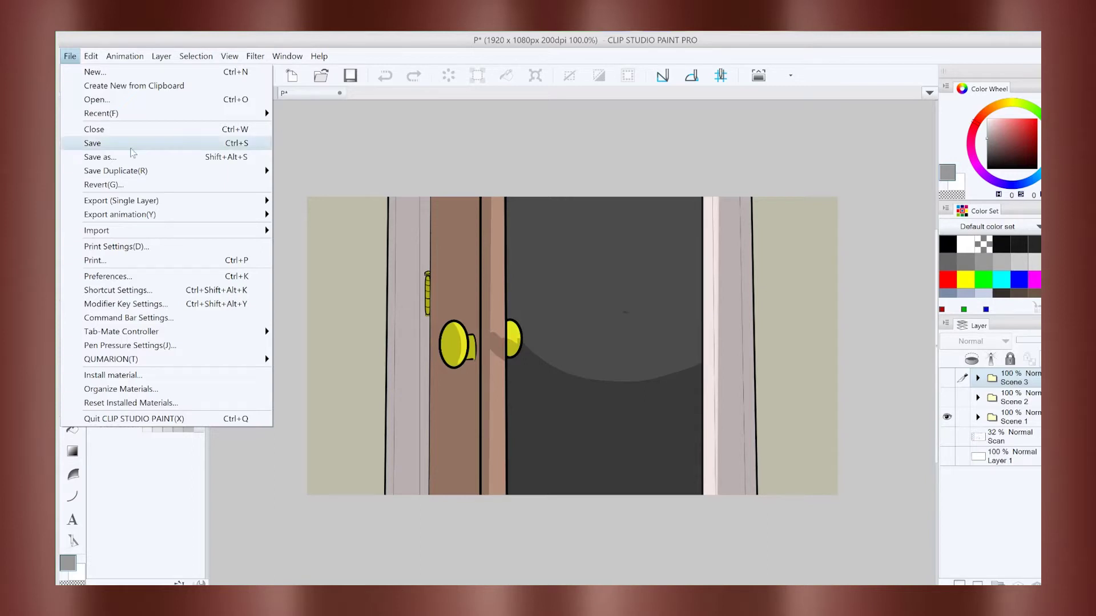
pyautogui.click(100, 156)
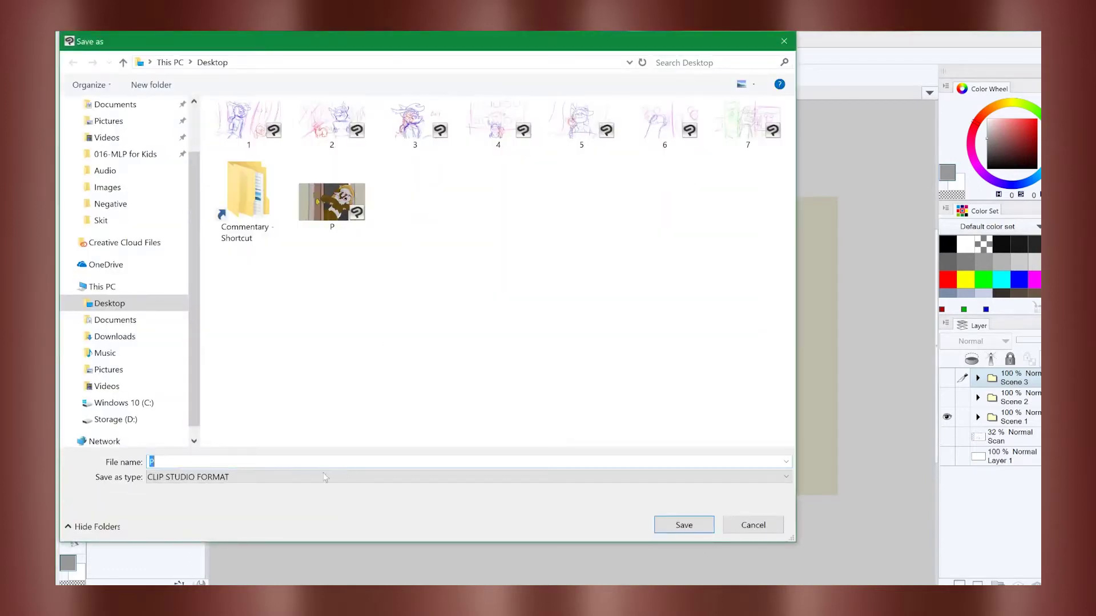
pyautogui.click(296, 477)
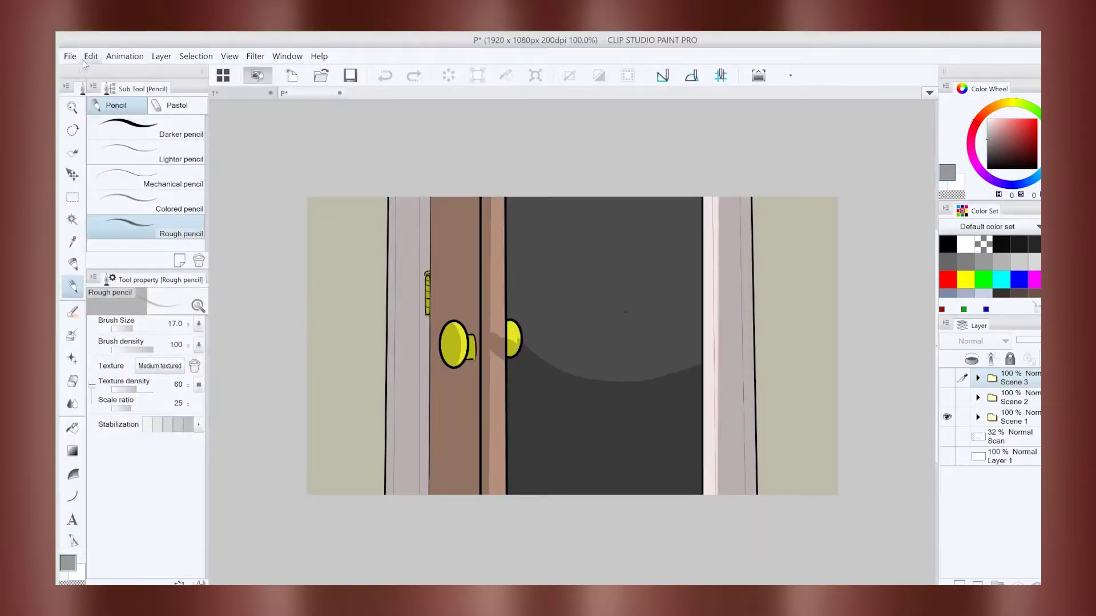
pyautogui.click(87, 57)
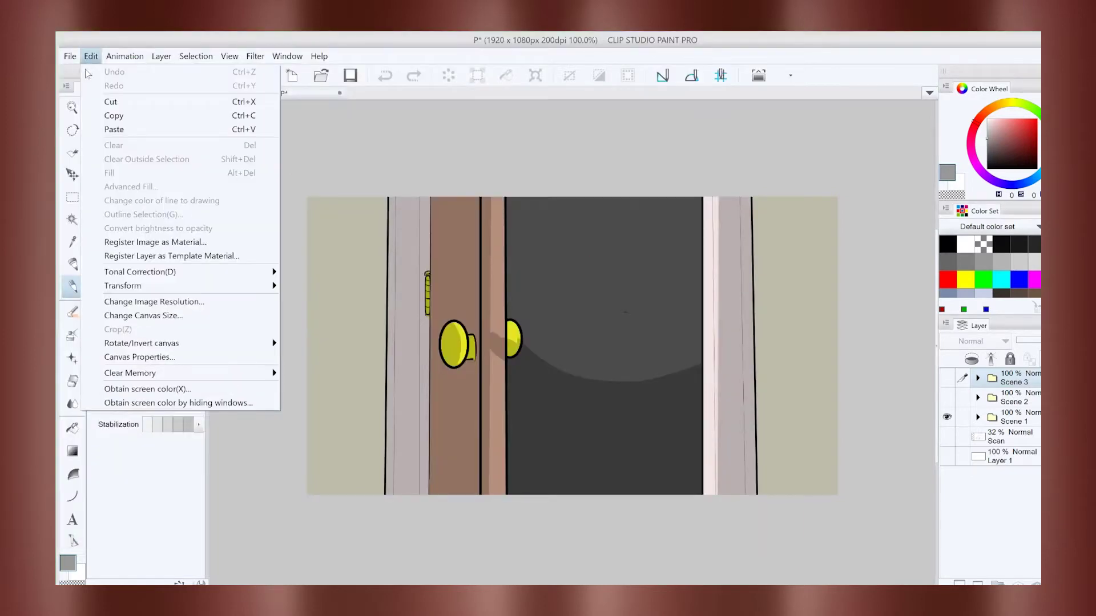
pyautogui.click(168, 302)
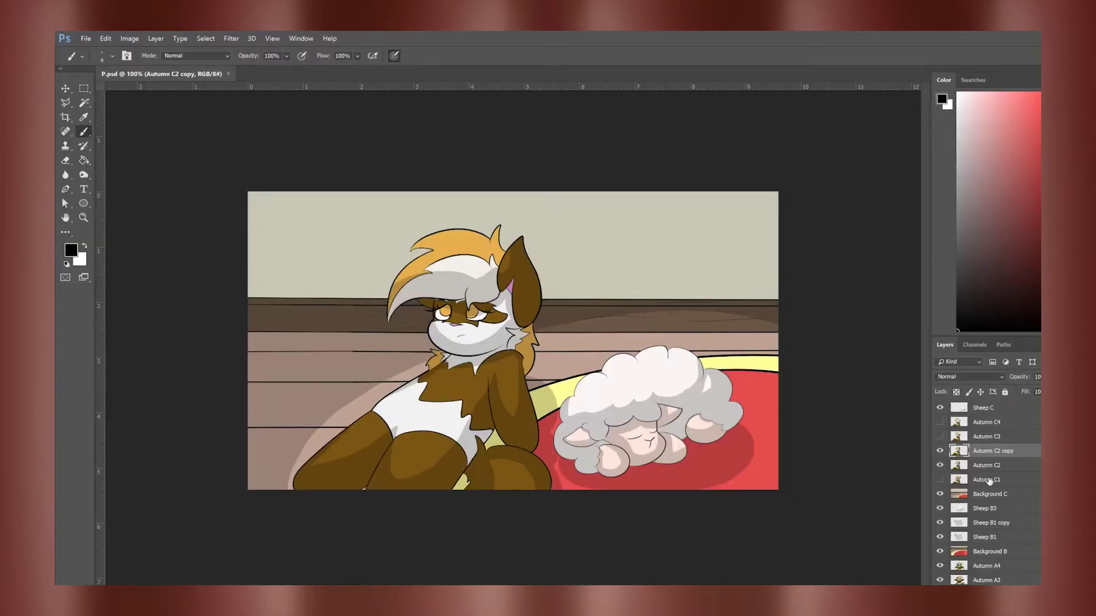
# Step: Enlarge the layer list in Photoshop and look through all of P.psd's layers, from Sheep C down to Background A
pyautogui.hotkey('alt', ']')
pyautogui.scroll(-5, 981, 486)
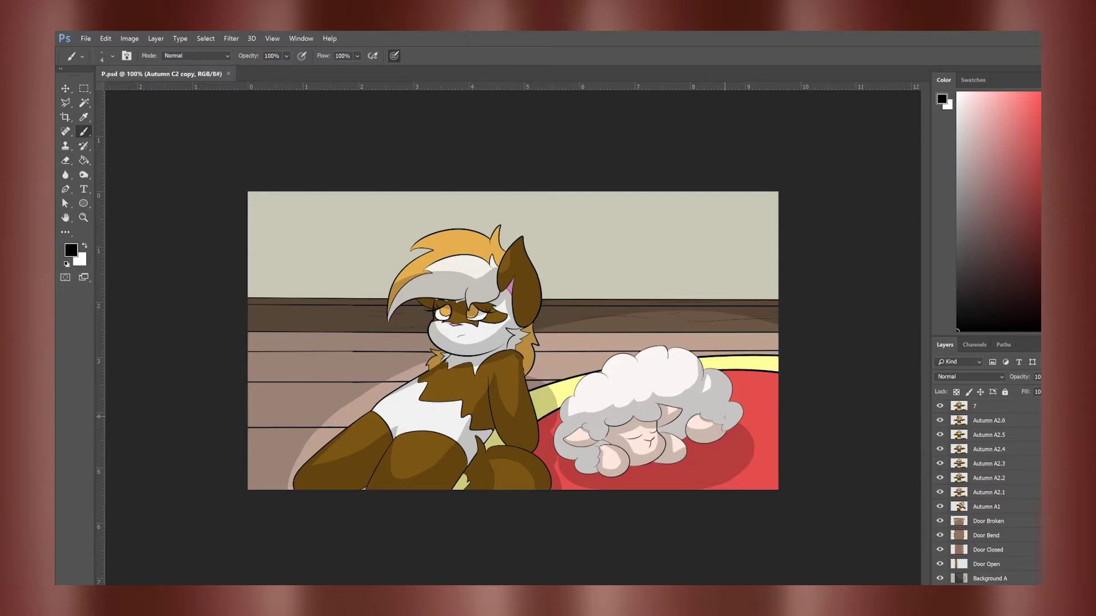
pyautogui.scroll(3, 970, 485)
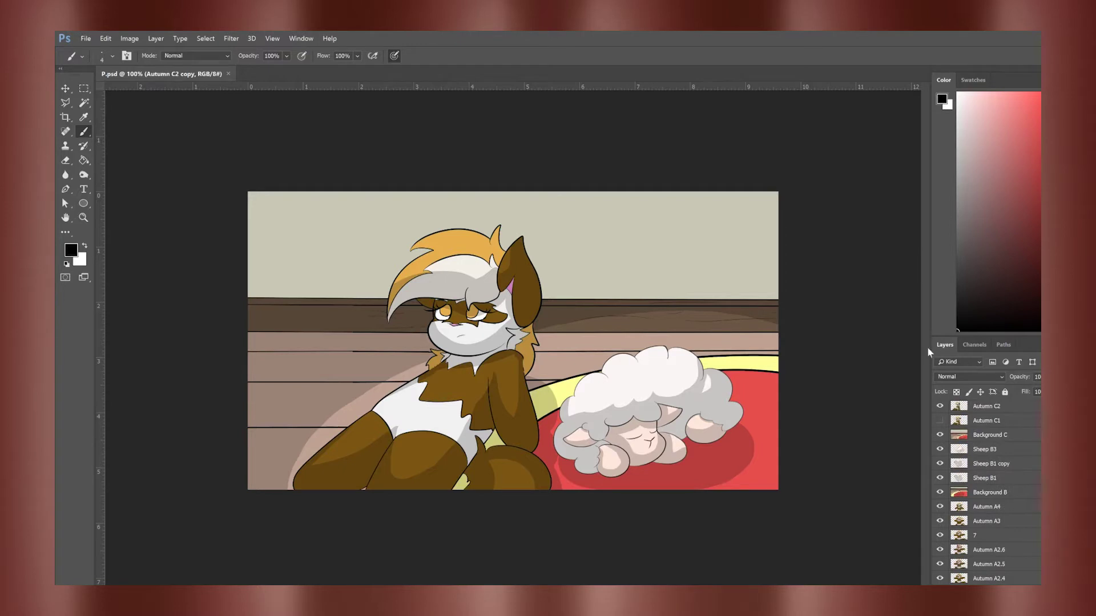
pyautogui.moveTo(934, 337); pyautogui.dragTo(824, 240)
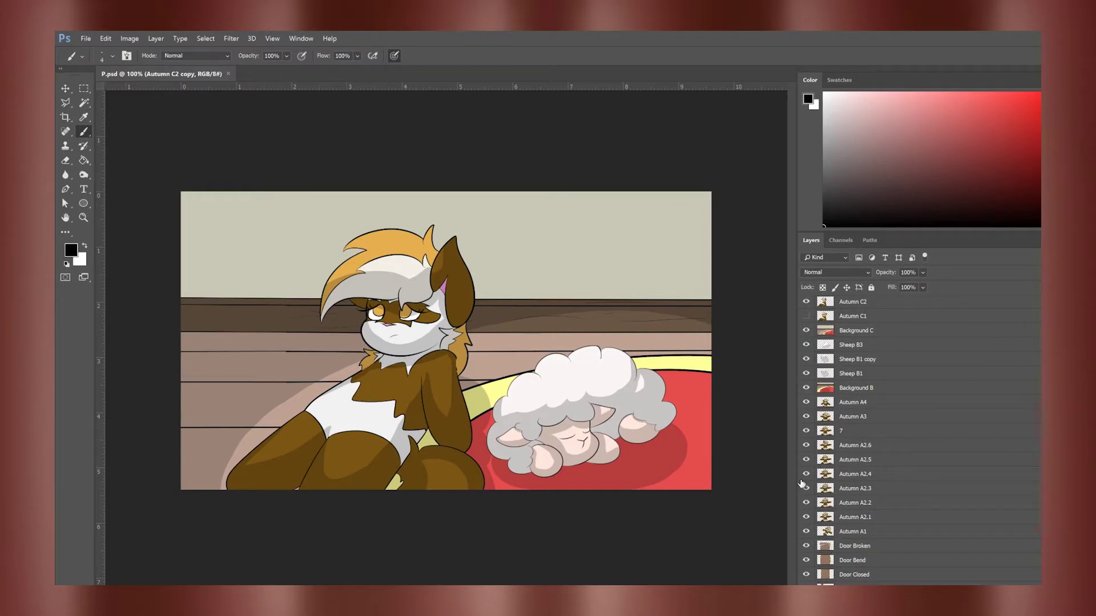
pyautogui.scroll(3, 918, 459)
pyautogui.scroll(1, 918, 459)
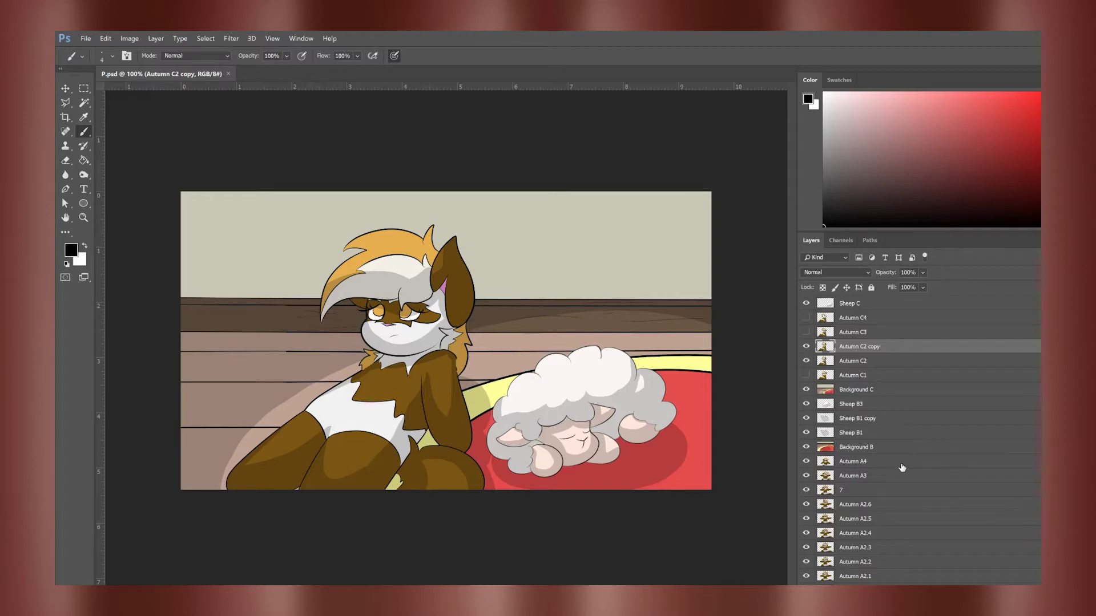
pyautogui.scroll(-5, 902, 465)
pyautogui.scroll(5, 893, 483)
pyautogui.scroll(-6, 877, 489)
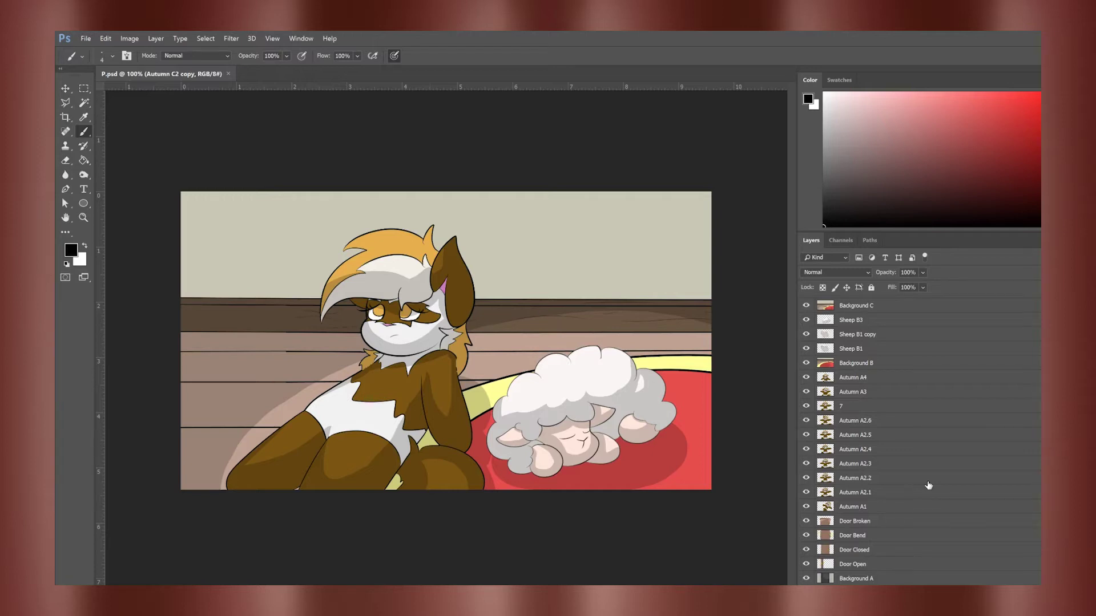
# Step: Make the hidden layers Autumn C1, Autumn C3 and Autumn C4 visible and check the rest of the layer stack
pyautogui.scroll(3, 929, 485)
pyautogui.click(805, 360)
pyautogui.click(806, 334)
pyautogui.click(806, 319)
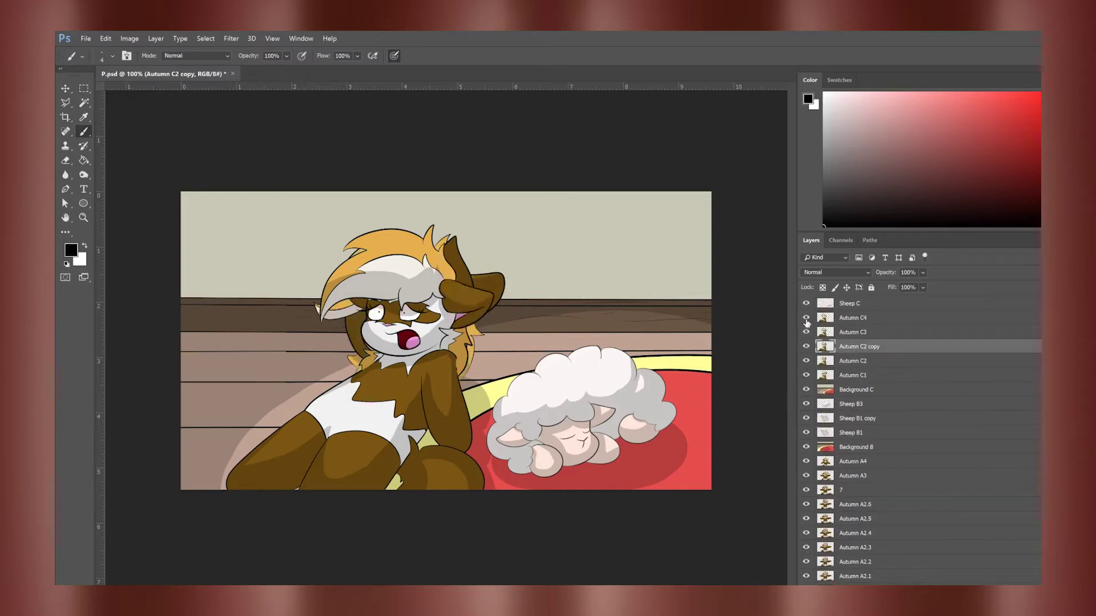
pyautogui.scroll(-3, 905, 367)
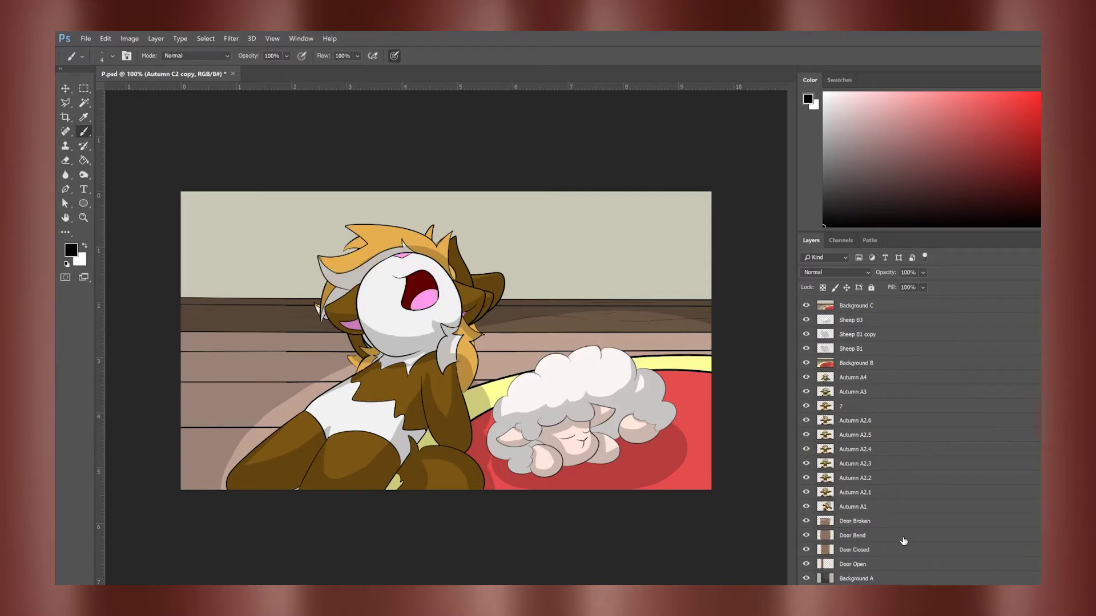
pyautogui.scroll(3, 1005, 379)
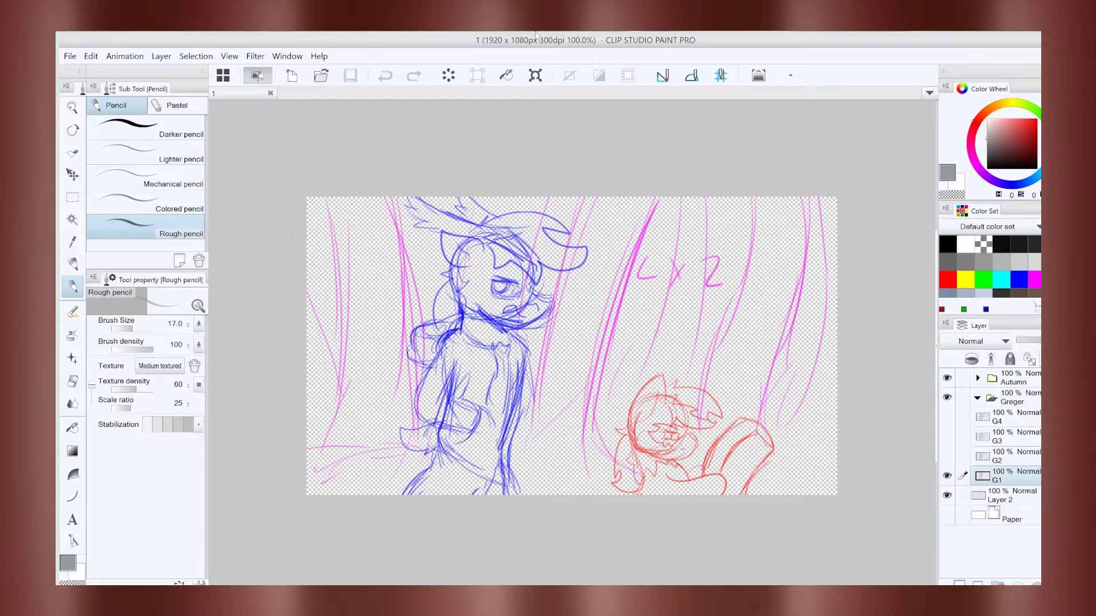
# Step: In Clip Studio Paint, collapse drawing 1's Greger folder and save the drawing to the Desktop as a Photoshop Document named 1
pyautogui.click(977, 398)
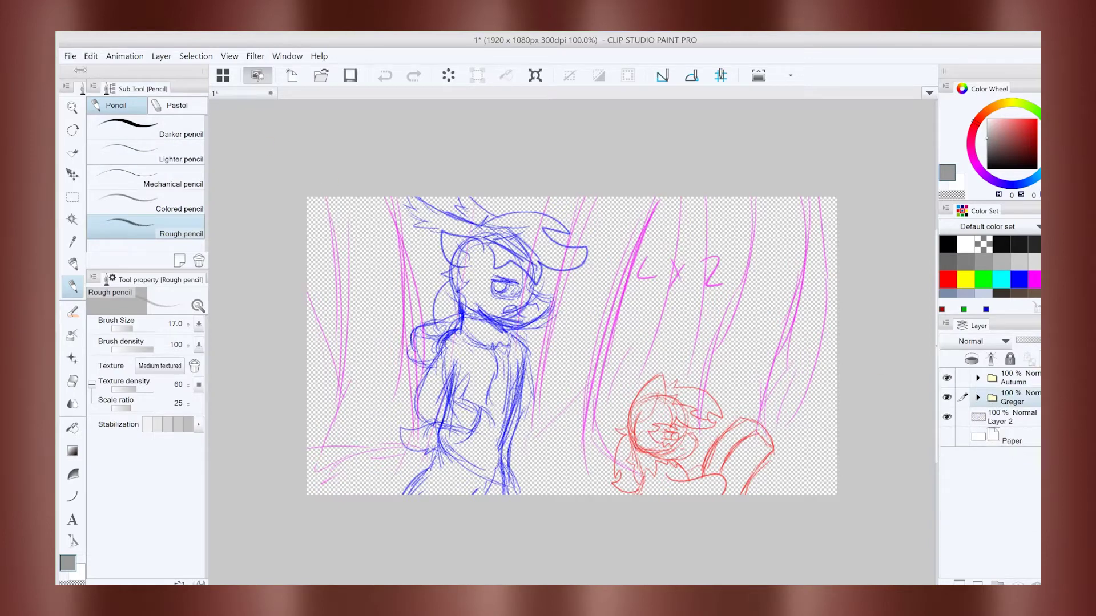
pyautogui.click(70, 56)
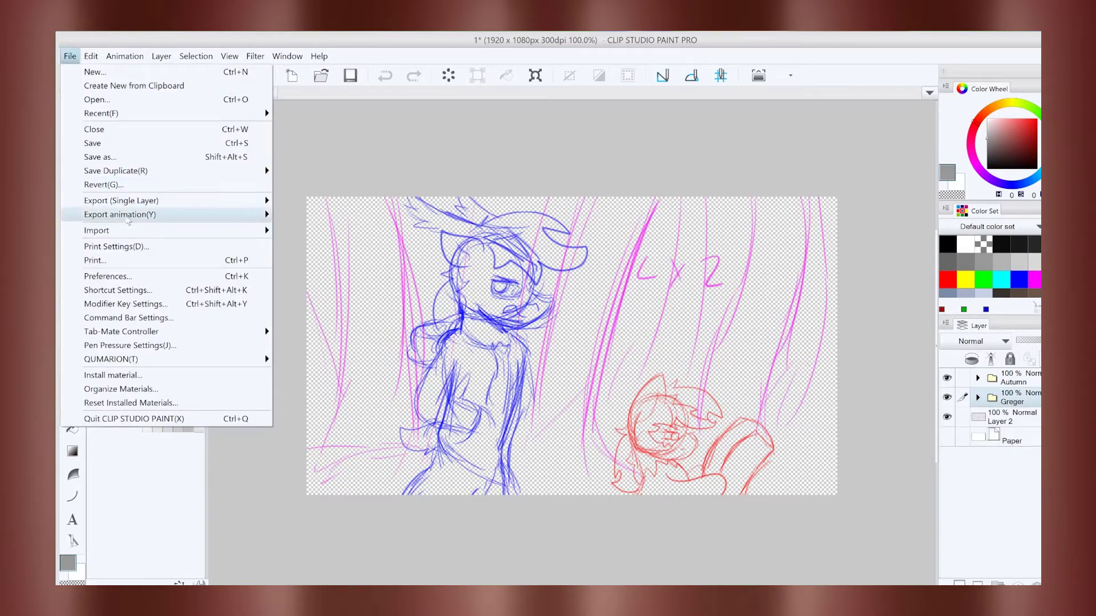
pyautogui.click(117, 158)
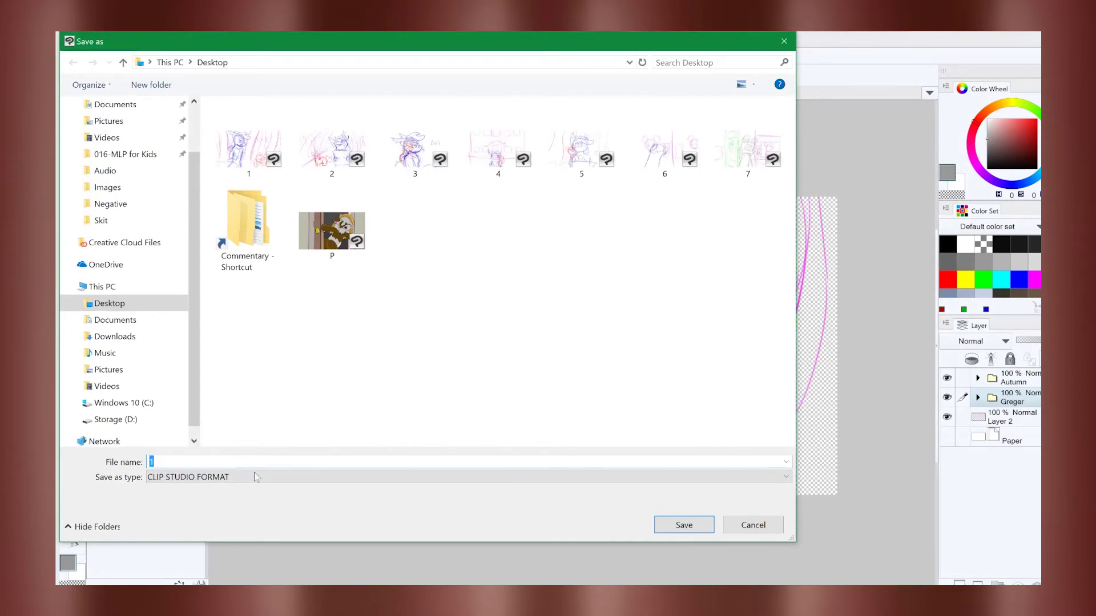
pyautogui.click(279, 480)
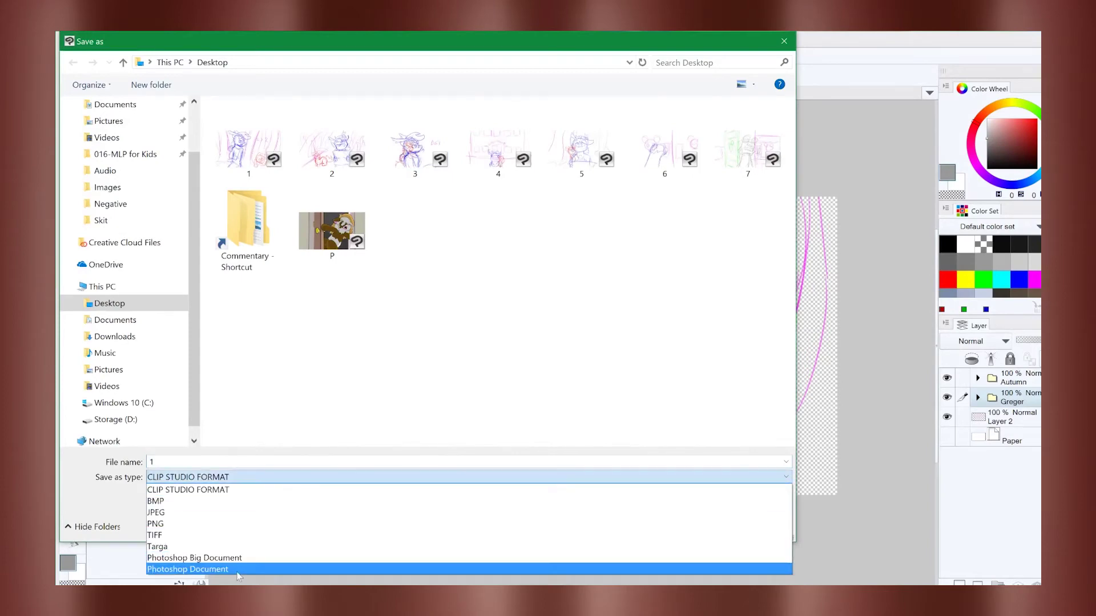
pyautogui.click(245, 570)
pyautogui.click(687, 525)
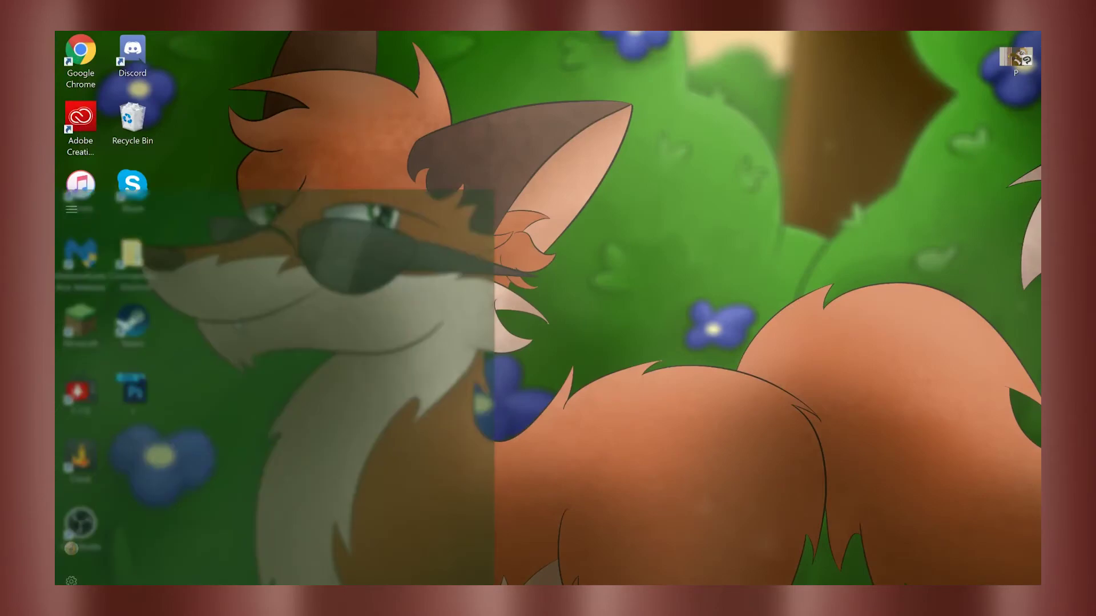
# Step: Launch Adobe Photoshop and bring up 1.psd
pyautogui.press('super')
pyautogui.scroll(-5, 435, 455)
pyautogui.scroll(5, 405, 533)
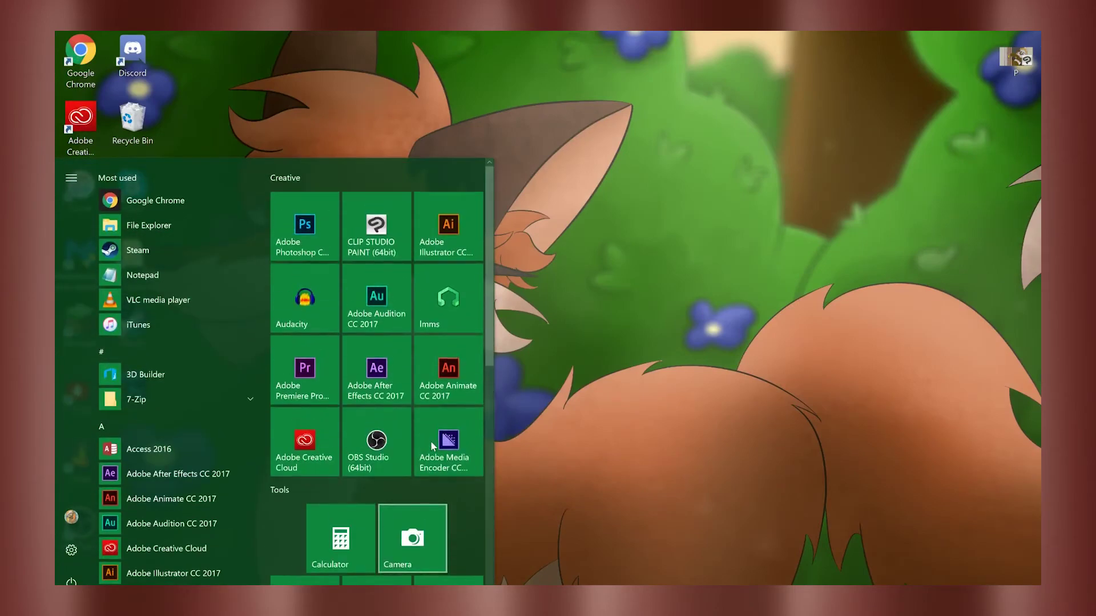
pyautogui.click(304, 229)
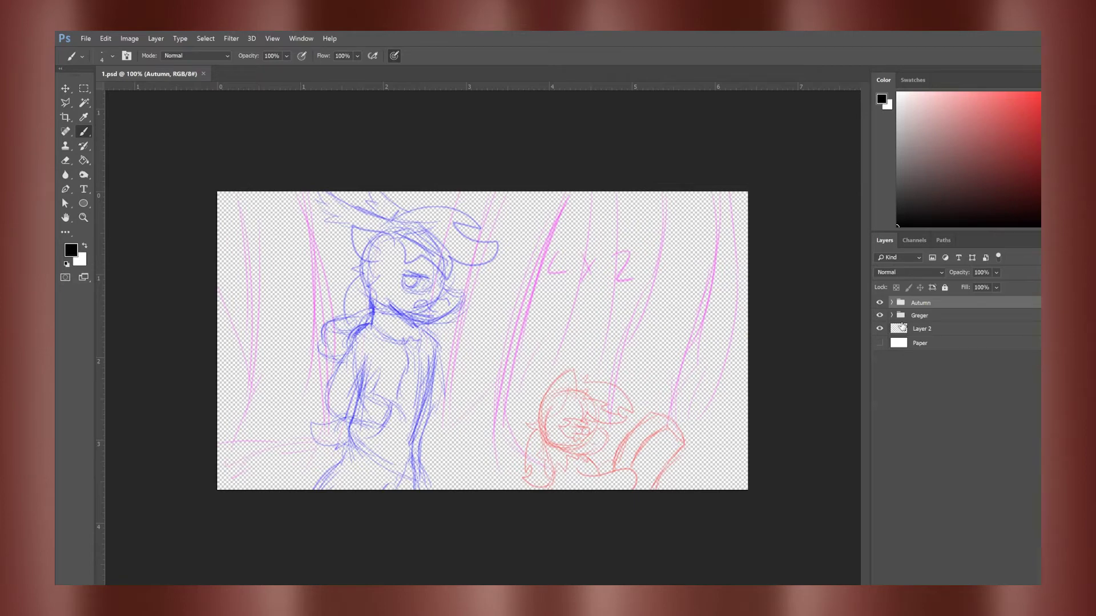
# Step: Make Paper and every layer in the Autumn and Greger groups visible, then save 1.psd and quit Photoshop
pyautogui.click(891, 315)
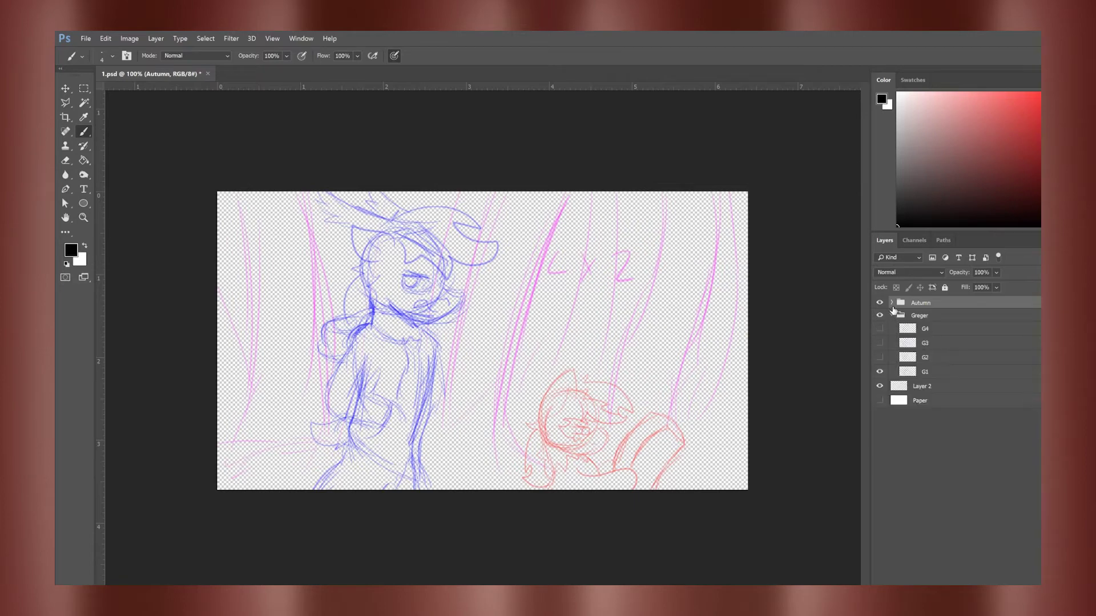
pyautogui.click(892, 302)
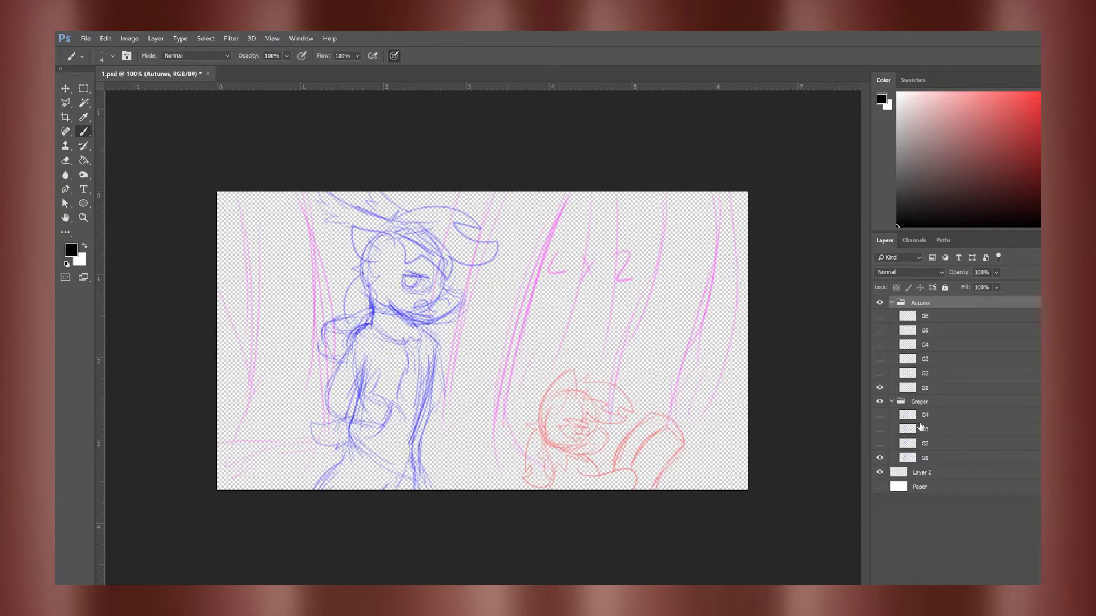
pyautogui.moveTo(879, 486); pyautogui.dragTo(879, 316)
pyautogui.click(892, 402)
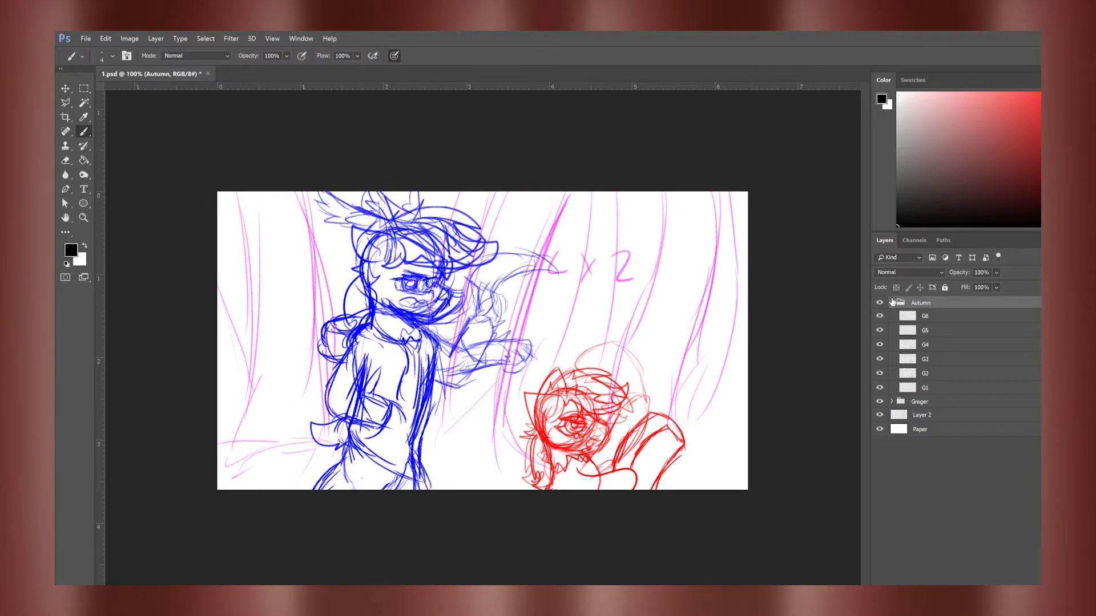
pyautogui.click(891, 303)
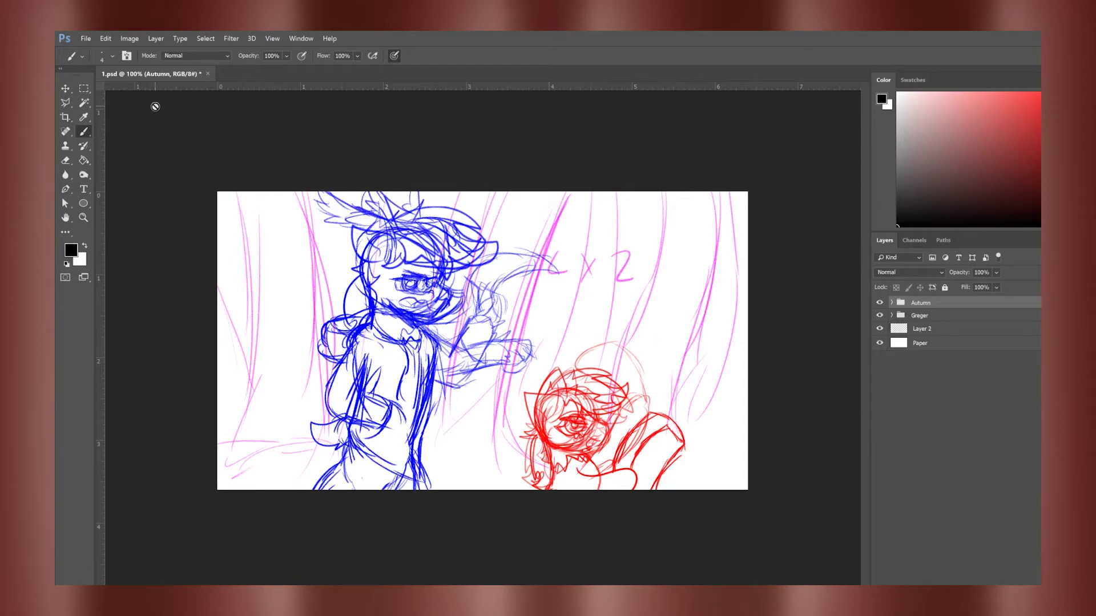
pyautogui.hotkey('ctrl', 's')
pyautogui.hotkey('ctrl', 'q')
# Step: Launch Adobe After Effects and start a new project
pyautogui.press('super')
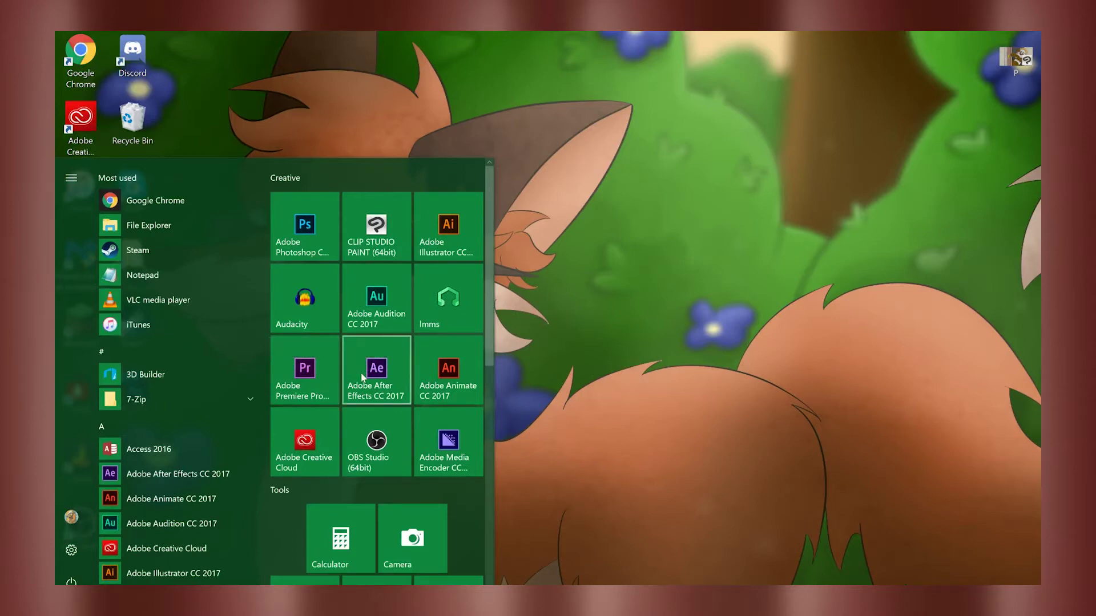
pyautogui.click(655, 361)
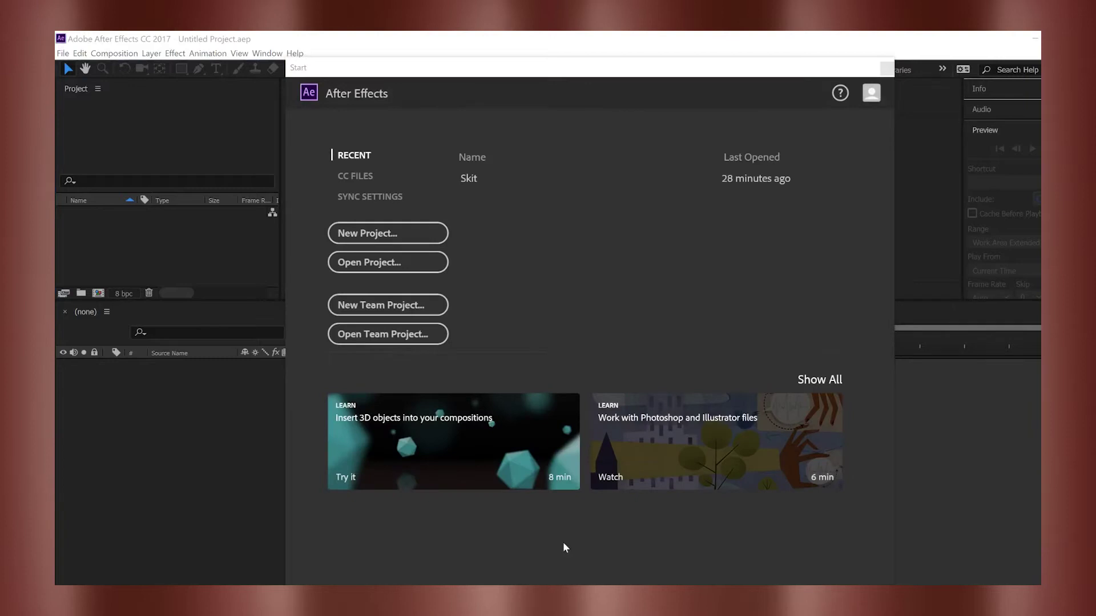
pyautogui.click(407, 234)
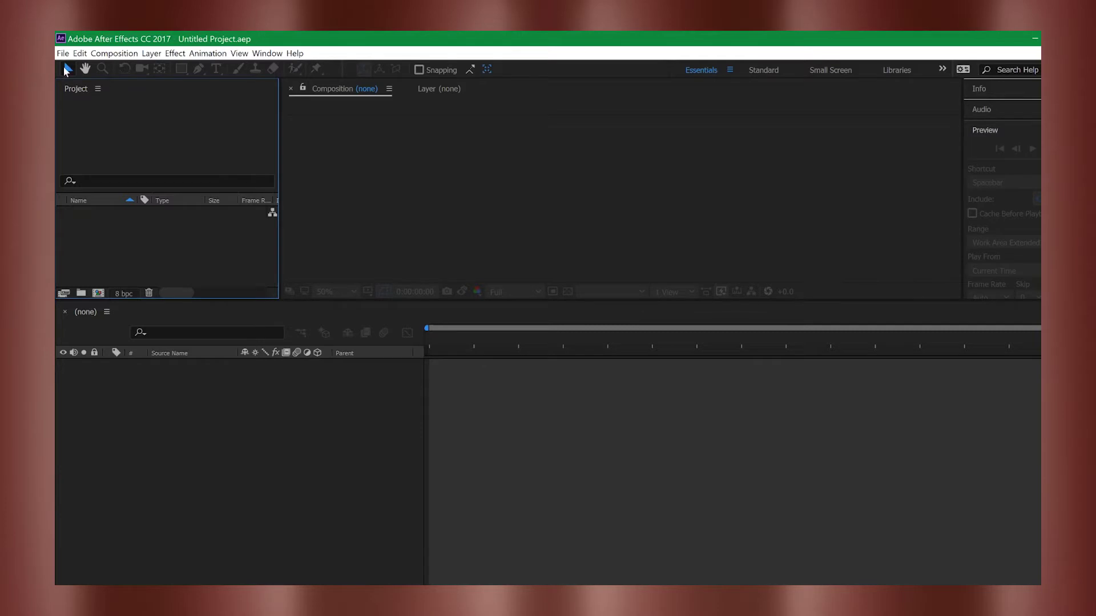
# Step: Create a composition named Skittles with the HDTV 1080 29.97 preset at 1920 x 1080 px
pyautogui.click(113, 53)
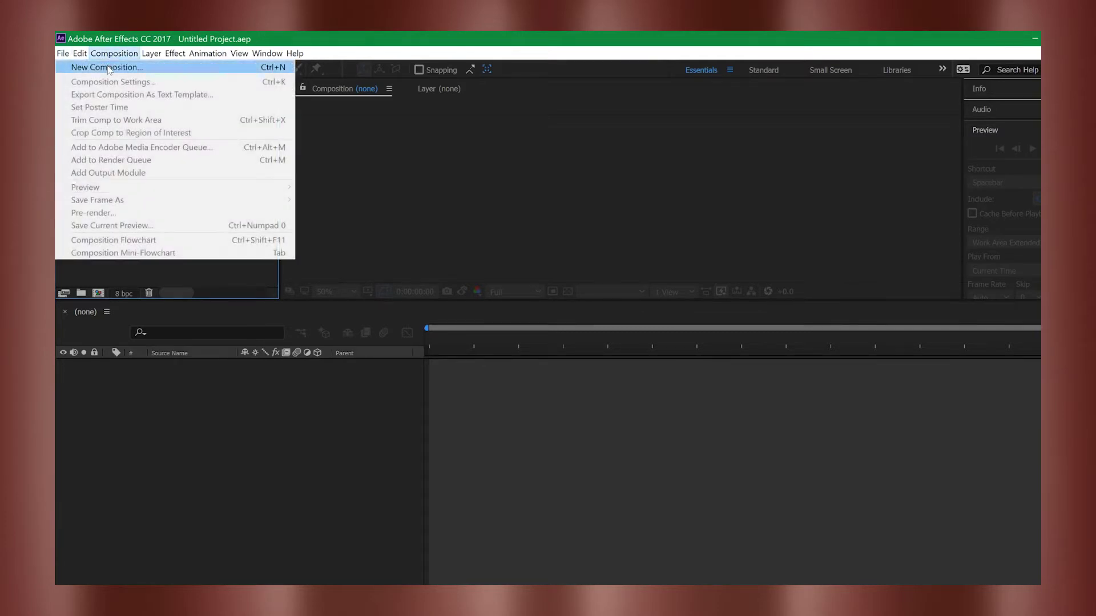
pyautogui.click(107, 66)
pyautogui.moveTo(165, 44); pyautogui.dragTo(575, 130)
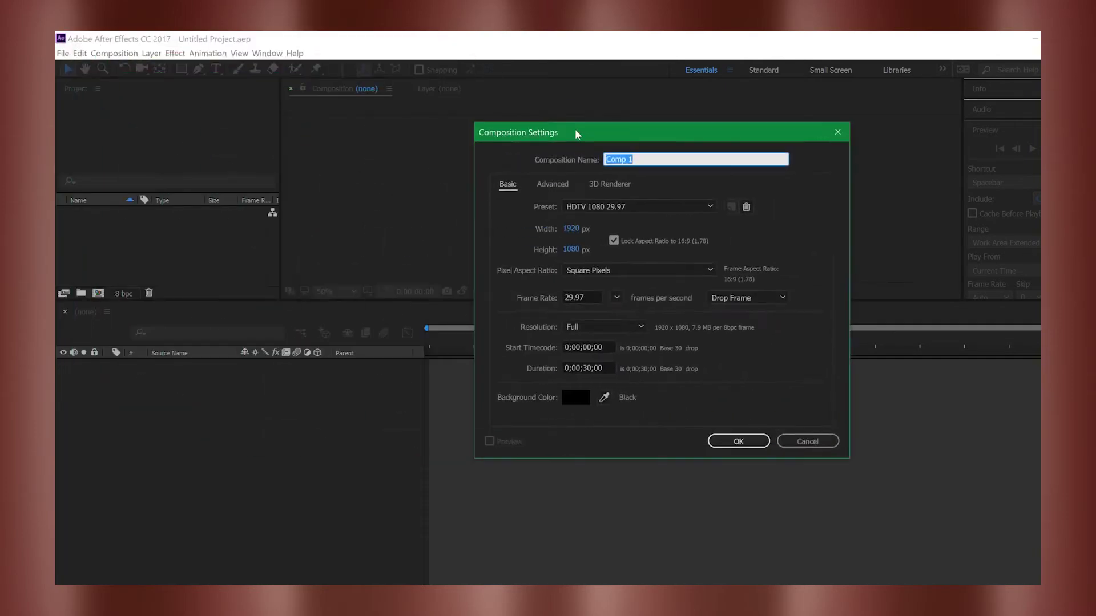
pyautogui.write('Skittles')
pyautogui.click(673, 206)
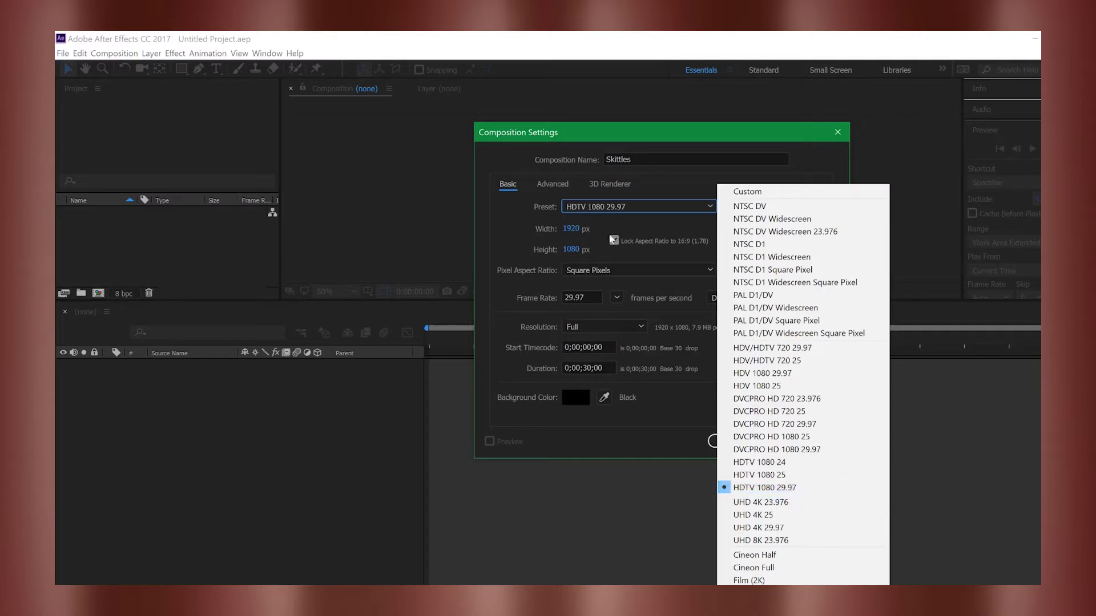
pyautogui.click(657, 196)
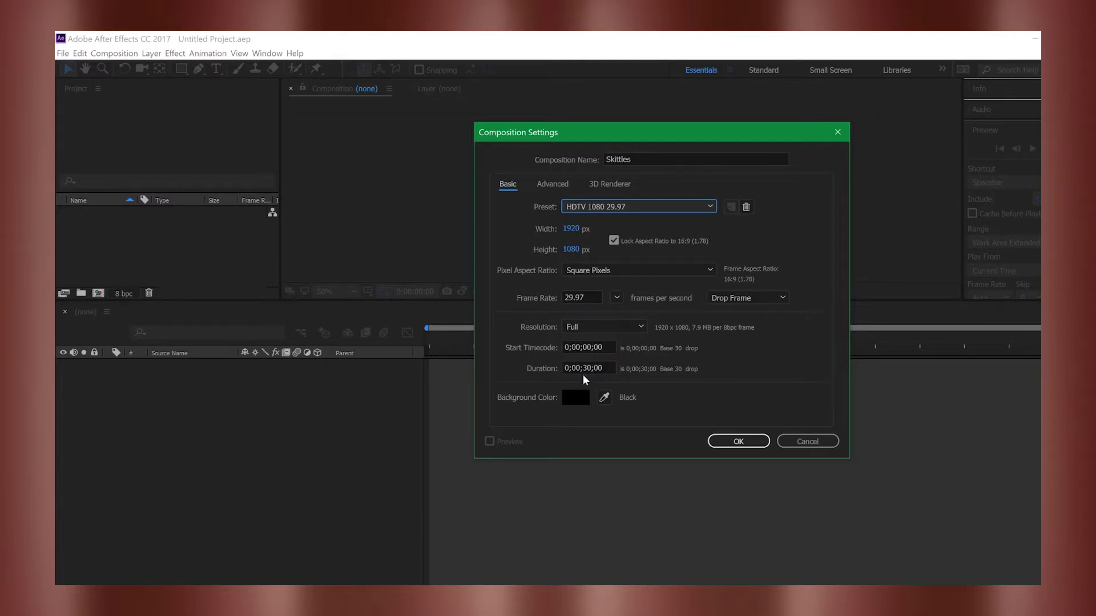
pyautogui.click(738, 442)
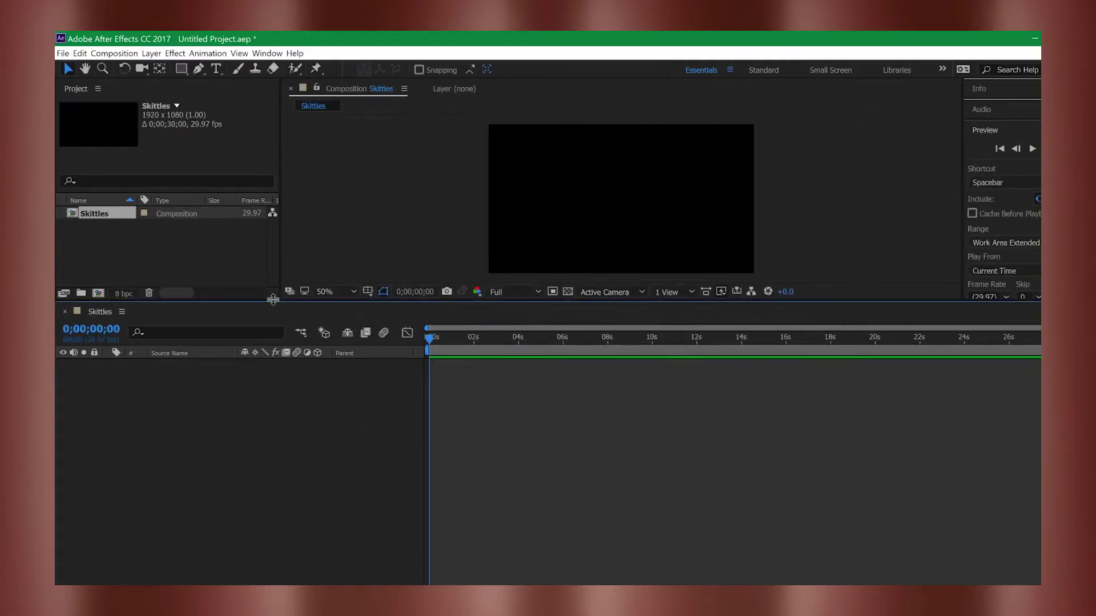
# Step: Shrink the timeline area to give the project list and composition viewer more height
pyautogui.moveTo(273, 302); pyautogui.dragTo(272, 382)
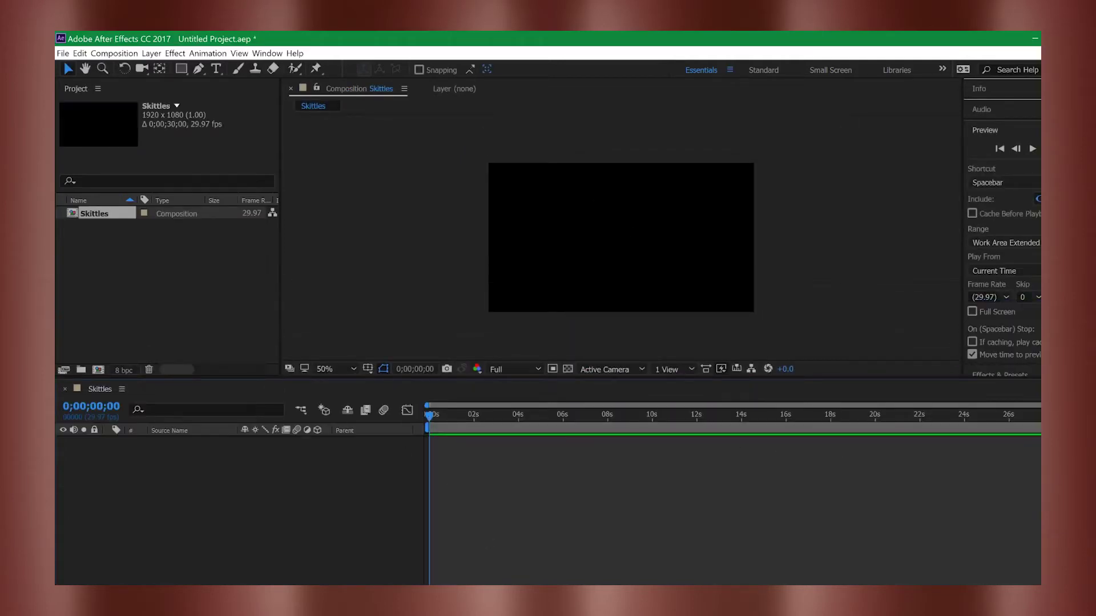
pyautogui.press('super+e')
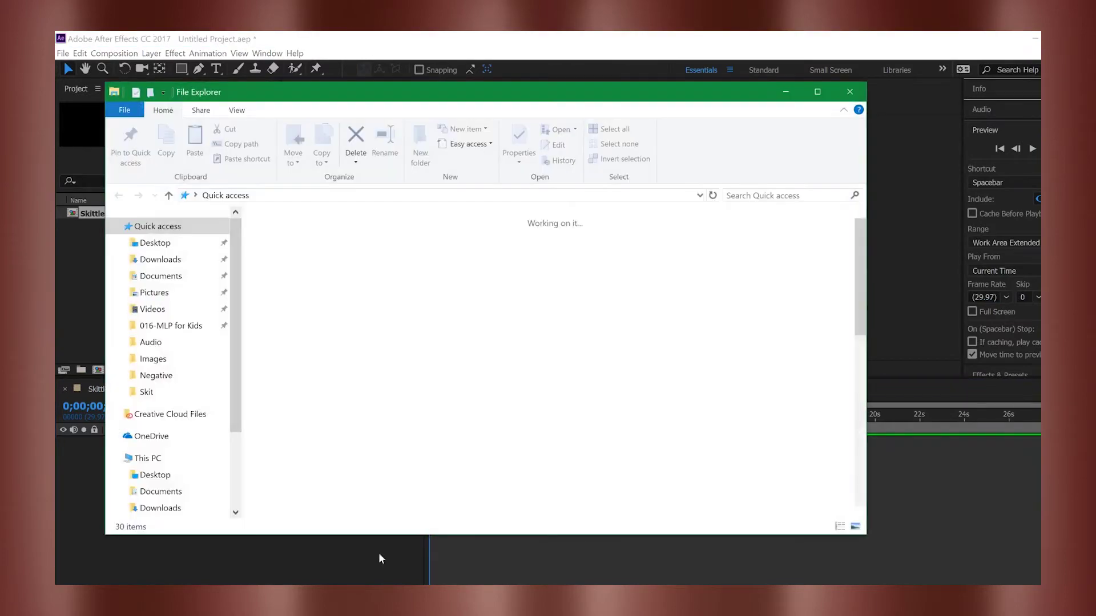
pyautogui.click(863, 92)
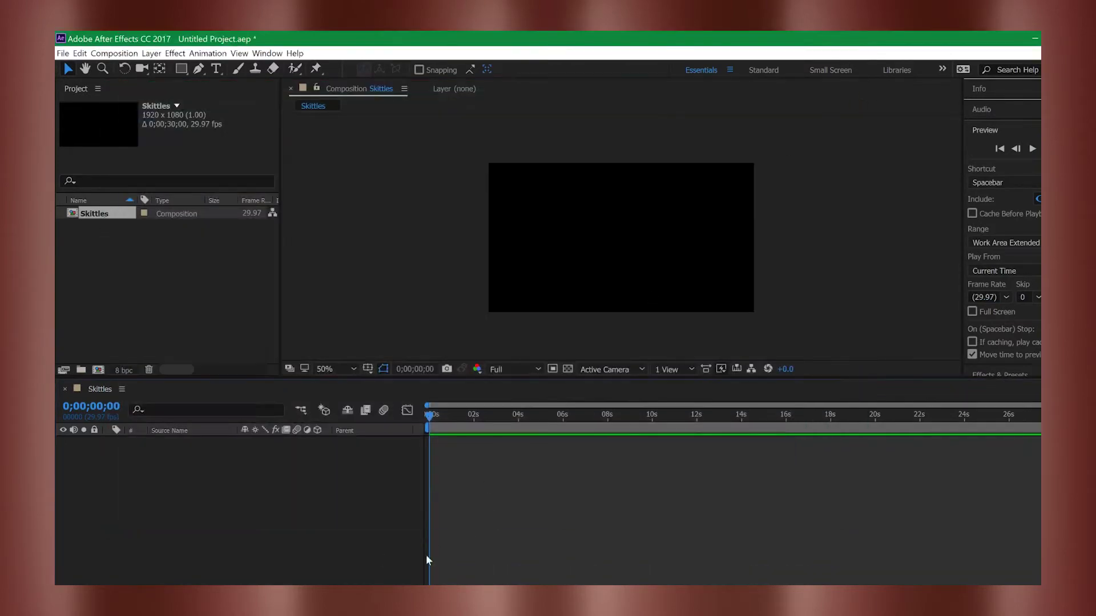
# Step: Bring the Photoshop document 1.psd from the Desktop folder into the After Effects project
pyautogui.press('super+e')
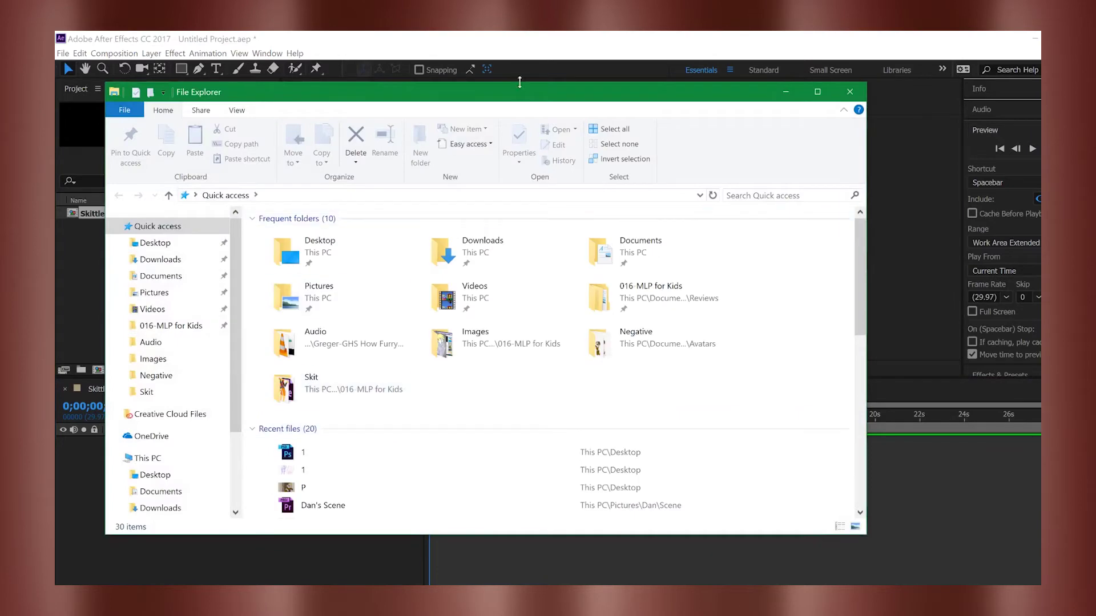
pyautogui.moveTo(518, 101); pyautogui.dragTo(764, 109)
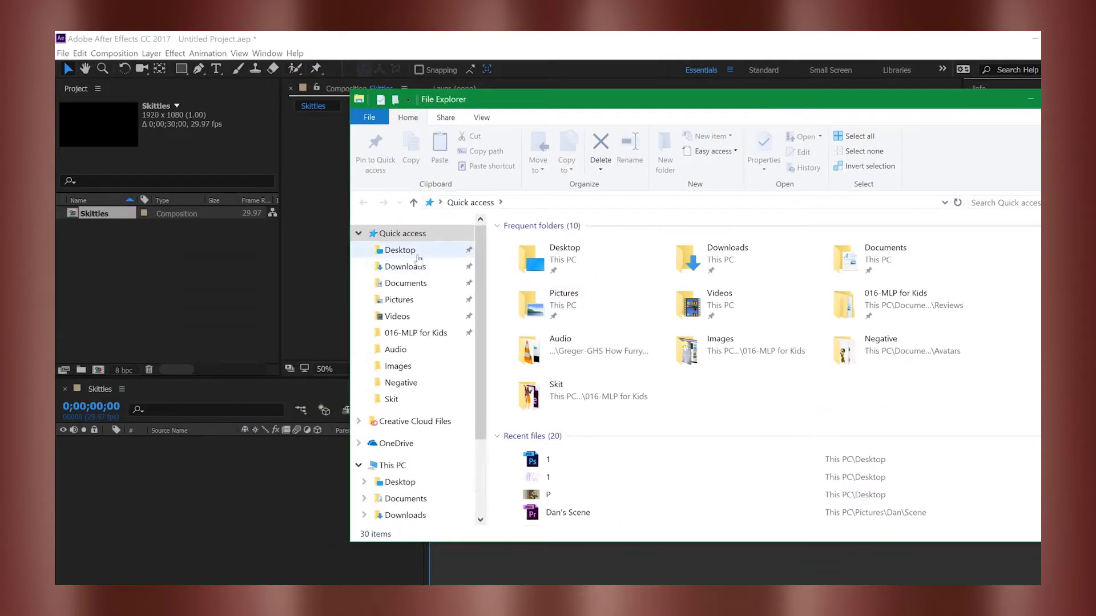
pyautogui.click(399, 250)
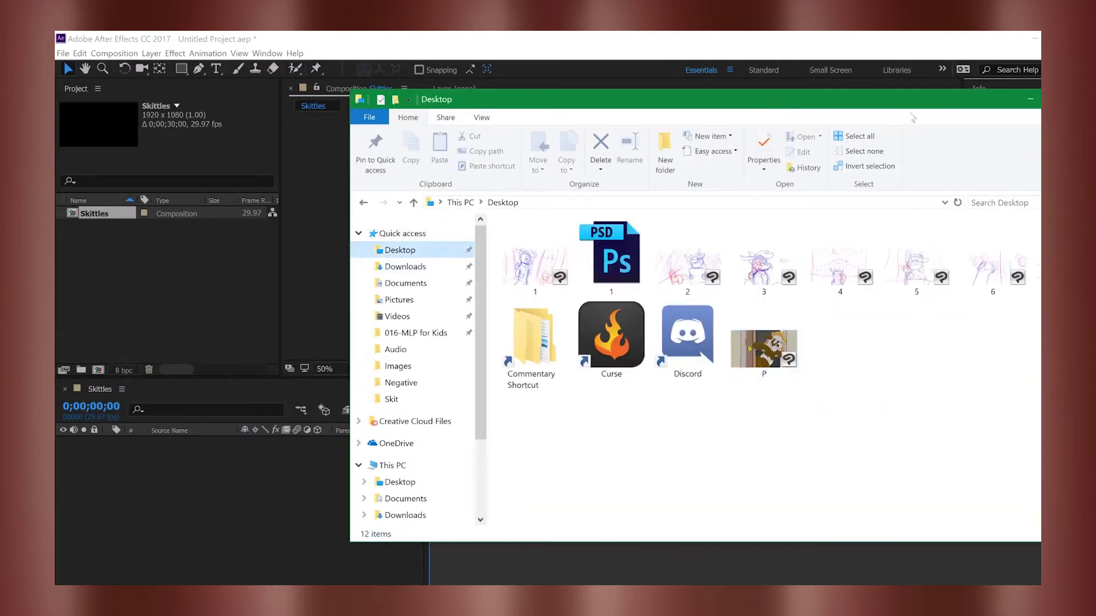
pyautogui.moveTo(789, 101); pyautogui.dragTo(714, 110)
pyautogui.moveTo(536, 262); pyautogui.dragTo(122, 310)
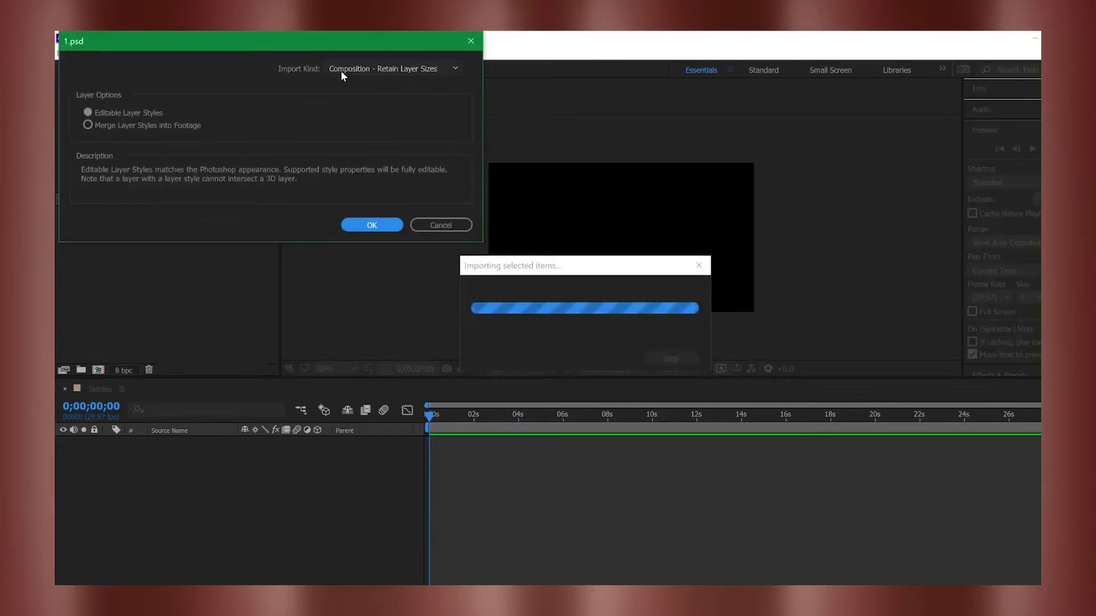
# Step: Import 1.psd as Composition - Retain Layer Sizes with Editable Layer Styles
pyautogui.moveTo(306, 44); pyautogui.dragTo(781, 158)
pyautogui.click(915, 184)
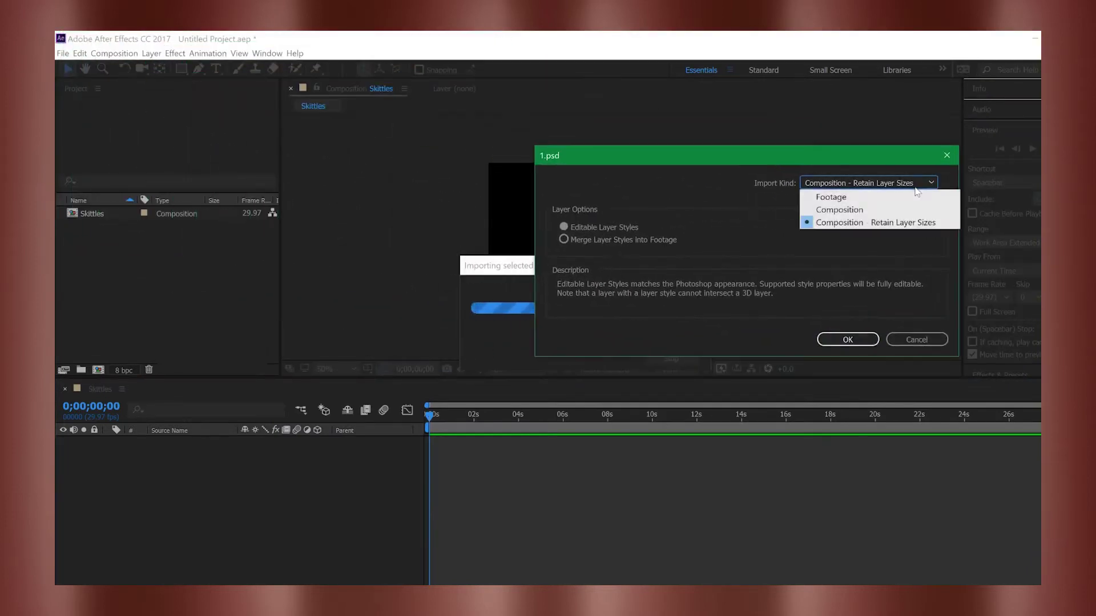
pyautogui.click(898, 198)
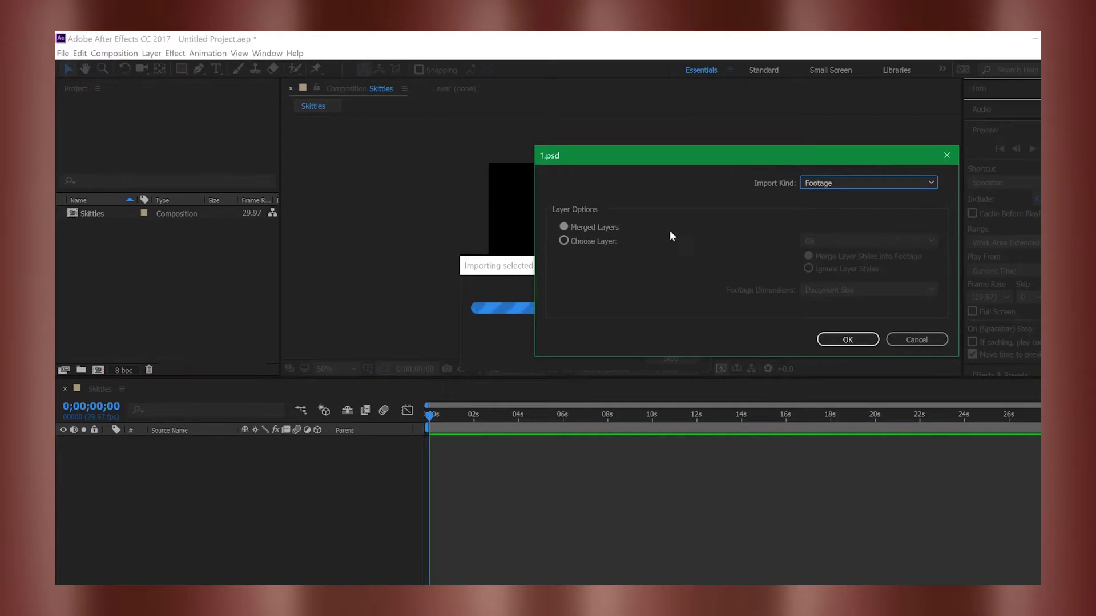
pyautogui.click(832, 184)
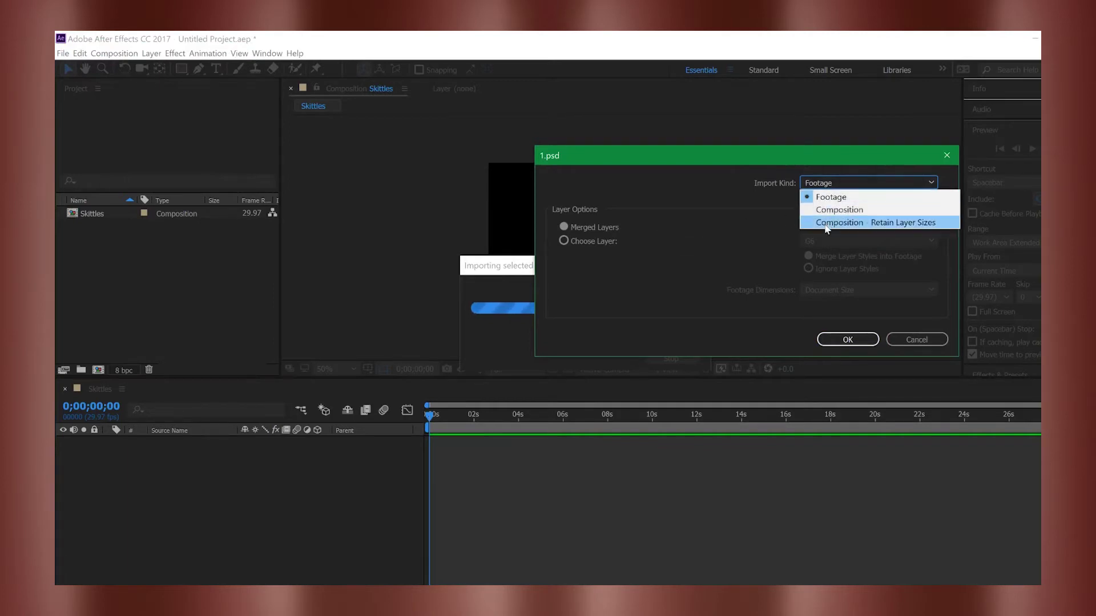
pyautogui.click(825, 224)
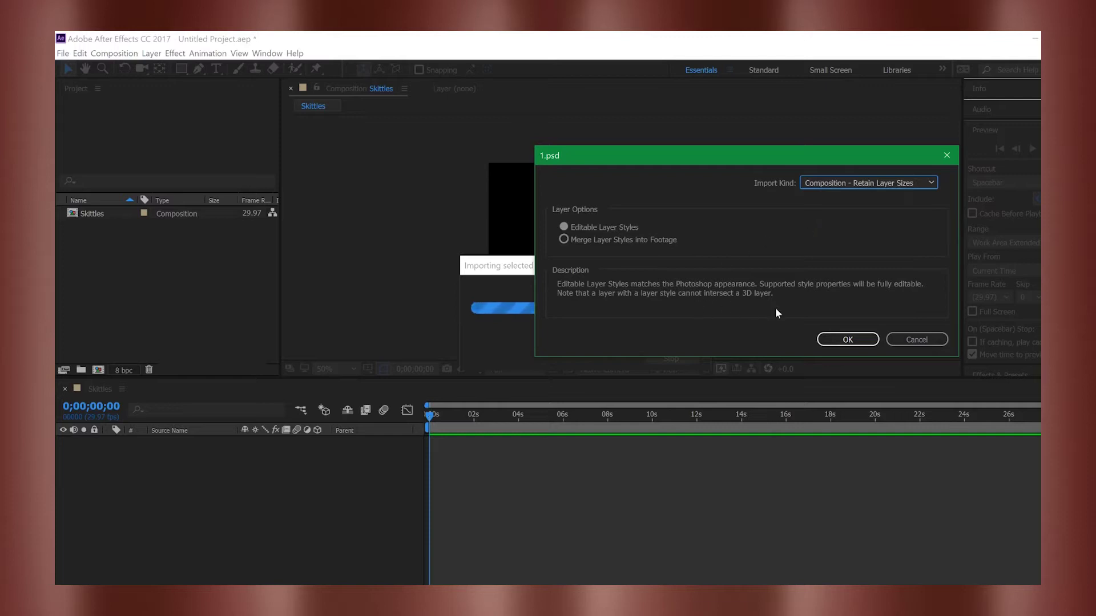
pyautogui.click(858, 339)
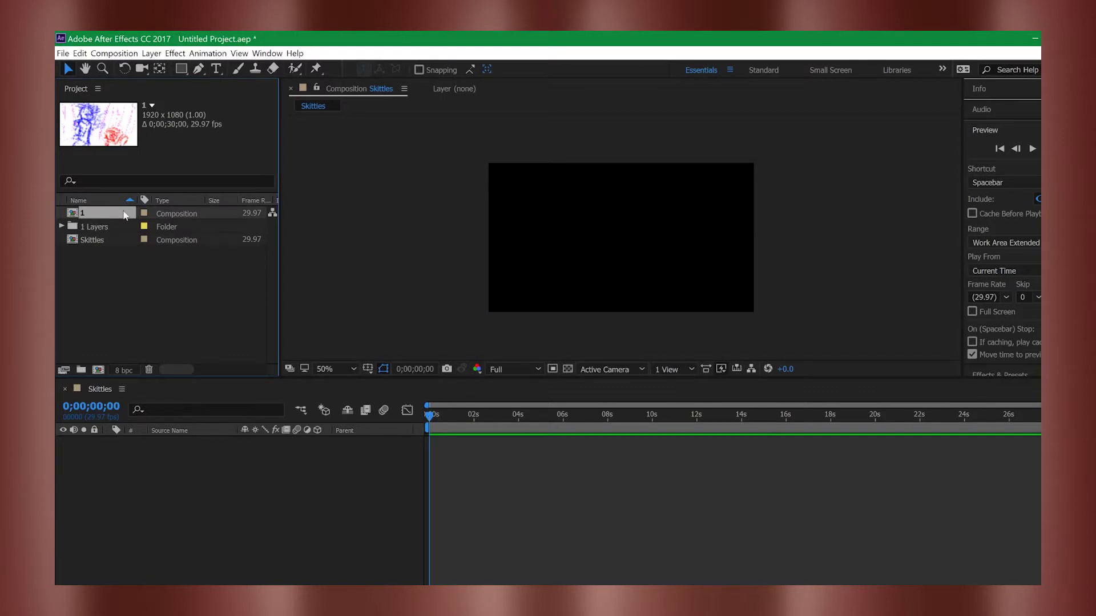
# Step: Place the imported composition 1 in the Skittles composition
pyautogui.moveTo(130, 217)
pyautogui.mouseDown()
pyautogui.moveTo(455, 477)
pyautogui.moveTo(533, 335)
pyautogui.moveTo(623, 240)
pyautogui.mouseUp()
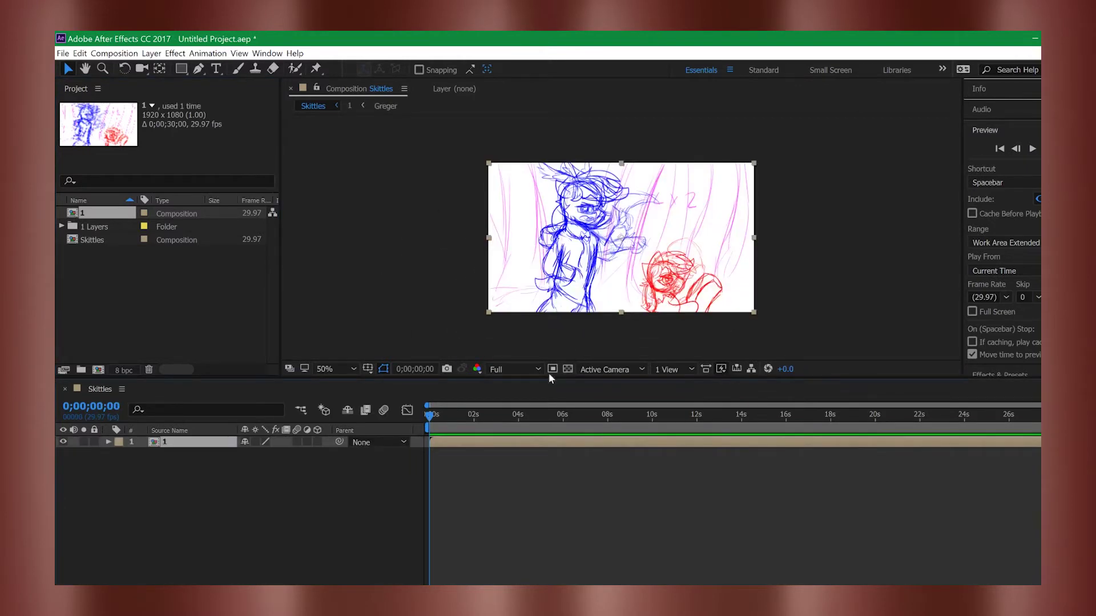
pyautogui.click(542, 498)
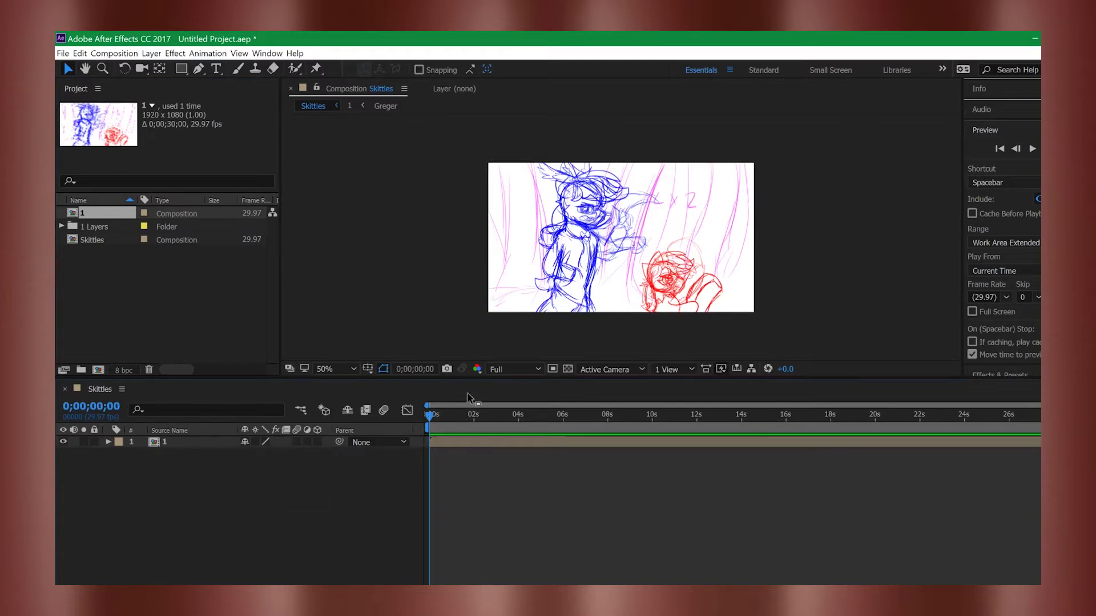
# Step: Open composition 1, scrub its timeline, and toggle the visibility of the Paper/1.psd layer off and back on
pyautogui.doubleClick(167, 440)
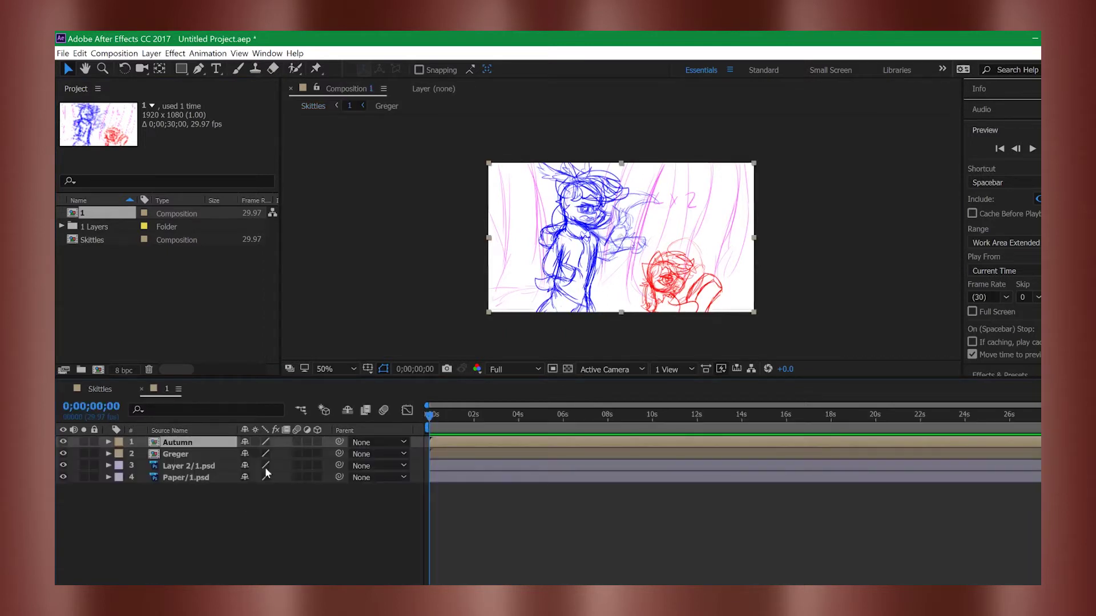
pyautogui.moveTo(423, 417); pyautogui.dragTo(487, 415)
pyautogui.press('Home')
pyautogui.click(471, 517)
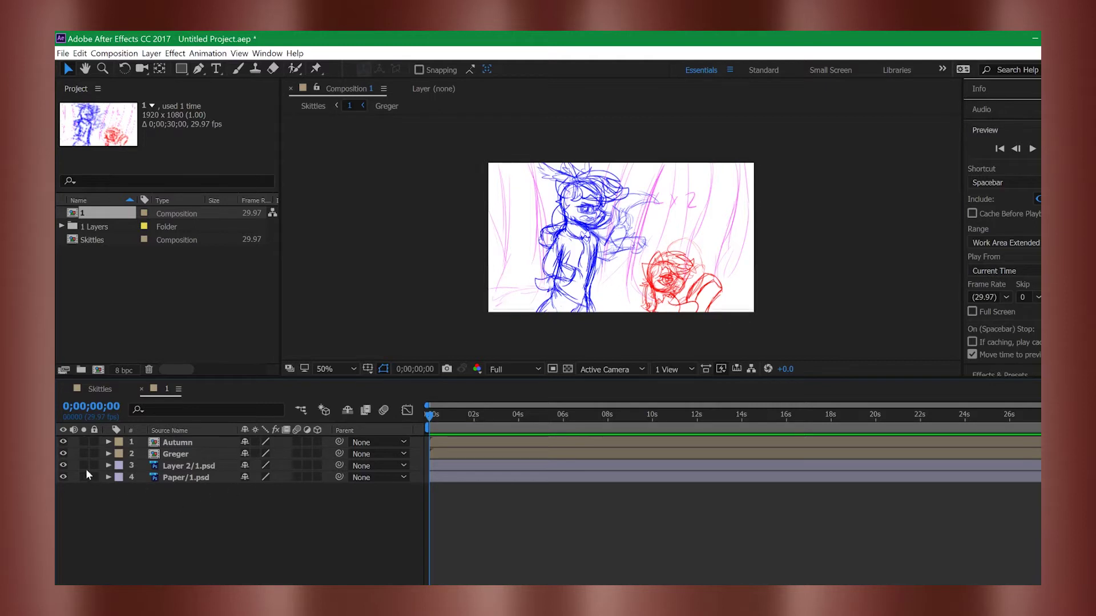
pyautogui.click(64, 477)
pyautogui.click(63, 477)
# Step: Open the nested Autumn composition, toggle layer G2's visibility off and back on, and scrub the timeline
pyautogui.doubleClick(157, 447)
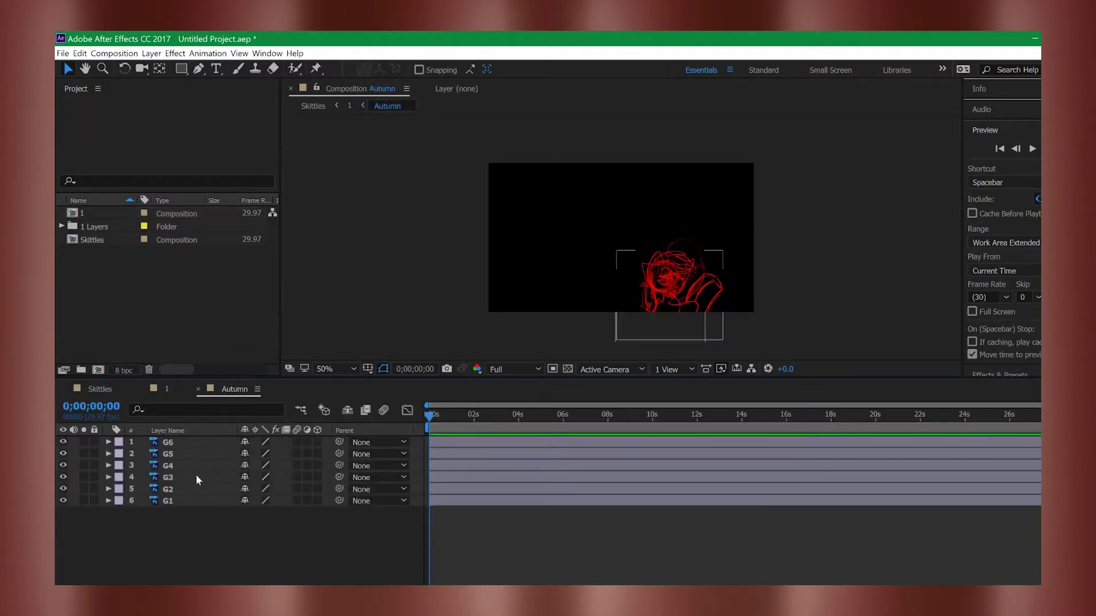
pyautogui.click(61, 487)
pyautogui.click(63, 490)
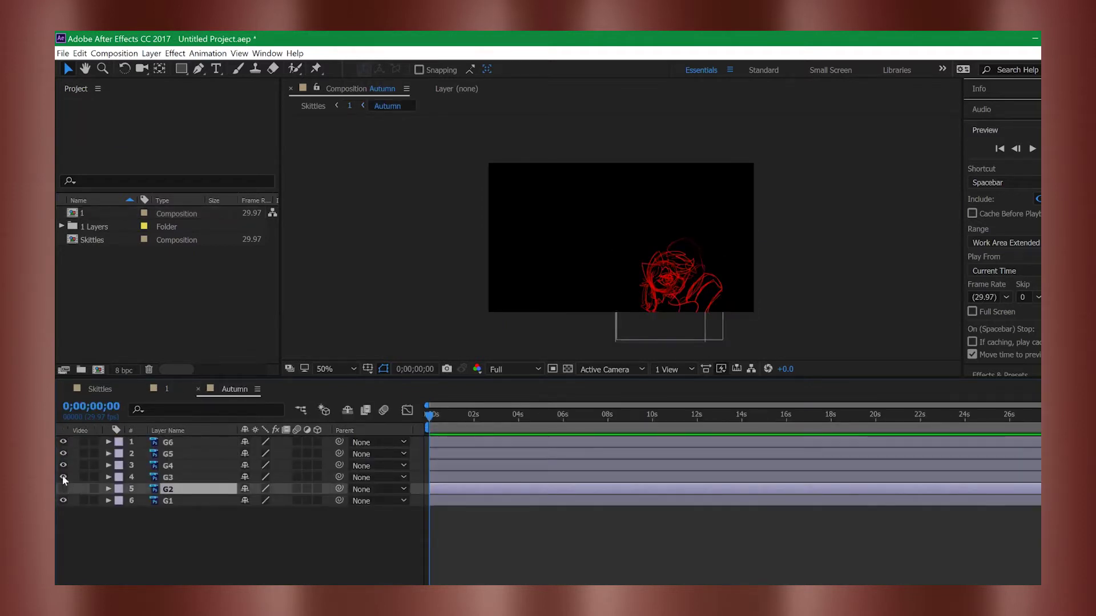
pyautogui.click(63, 490)
pyautogui.moveTo(445, 413); pyautogui.dragTo(405, 428)
# Step: Review the Skittles composition, composition 1 and the nested Greger composition, then return to Skittles
pyautogui.click(154, 390)
pyautogui.click(100, 389)
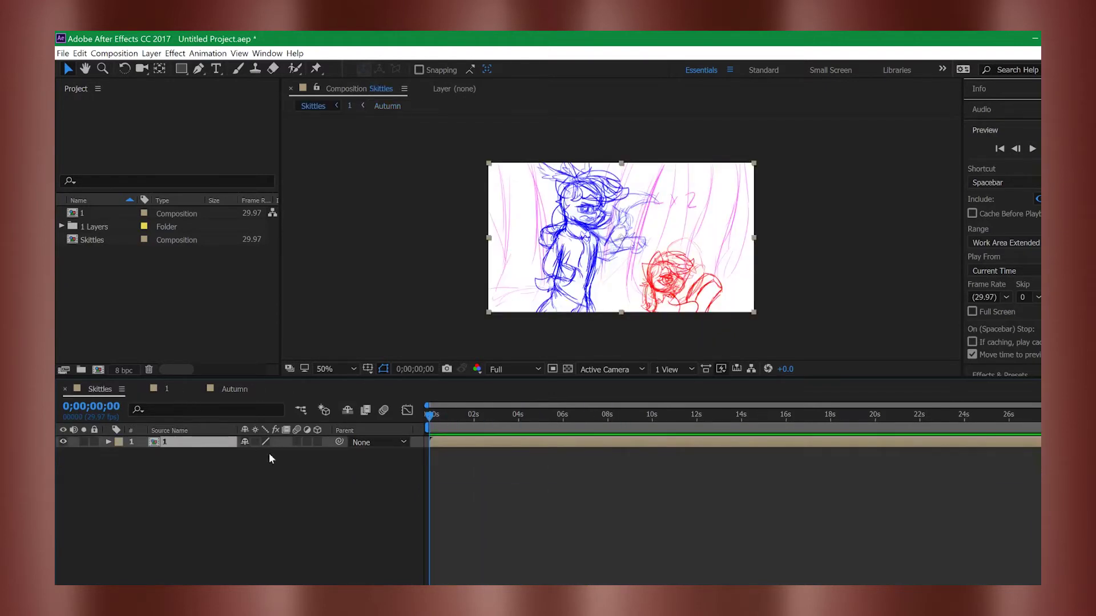
pyautogui.click(163, 391)
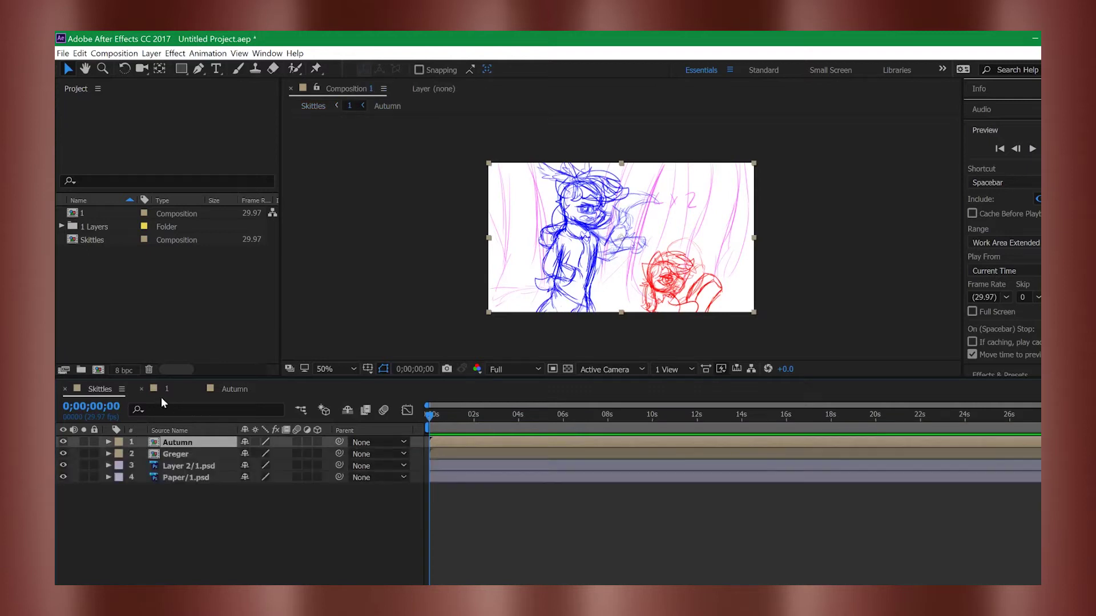
pyautogui.doubleClick(173, 454)
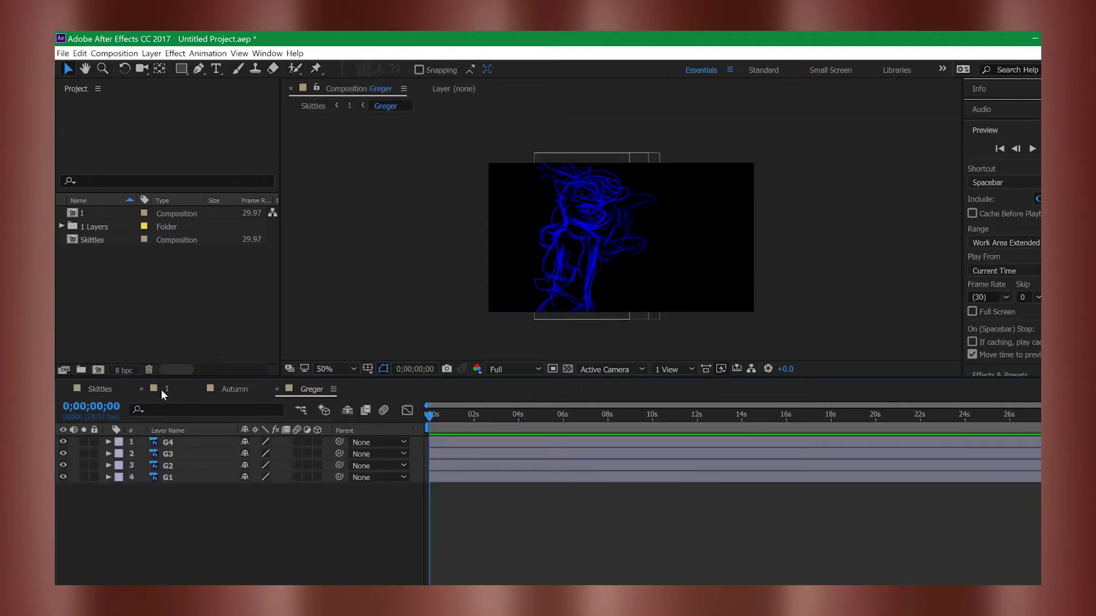
pyautogui.click(88, 393)
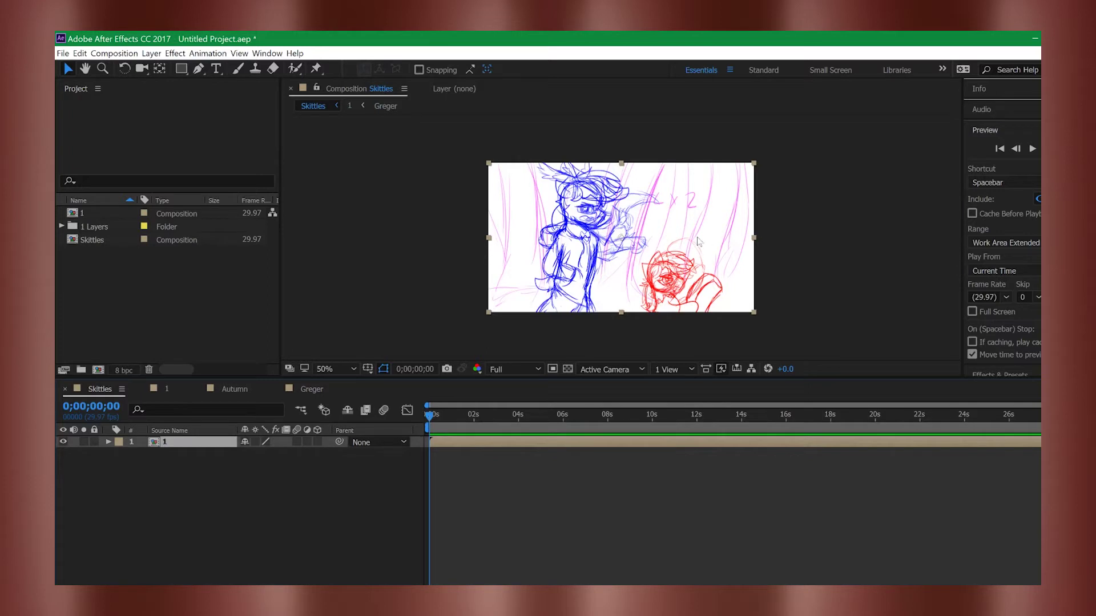
# Step: Save the After Effects project as Skittles in the Skit folder
pyautogui.hotkey('ctrl', 's')
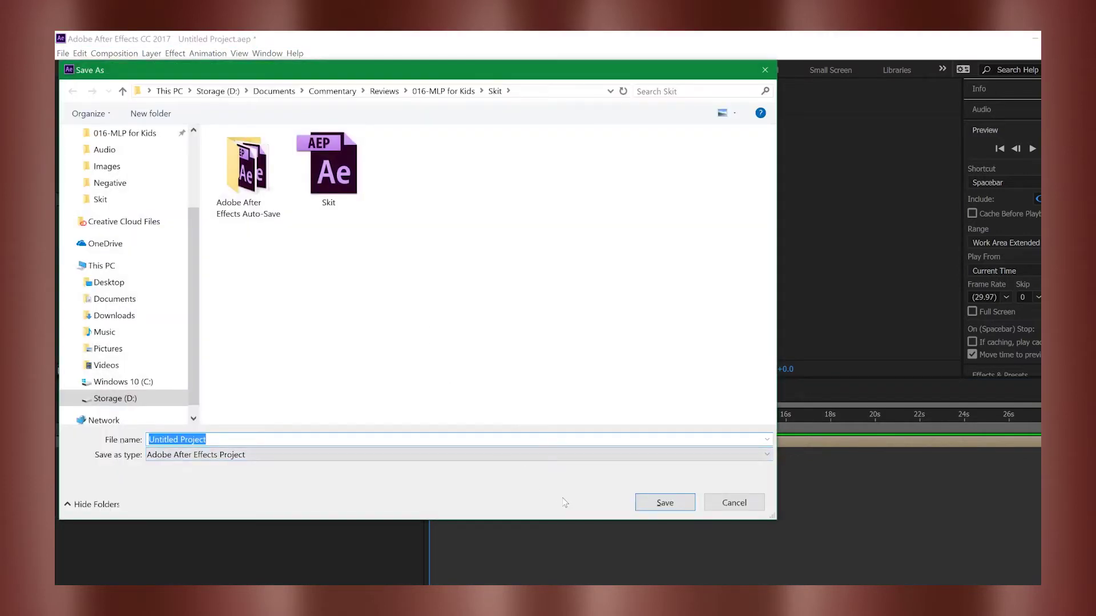
pyautogui.write('Skittles')
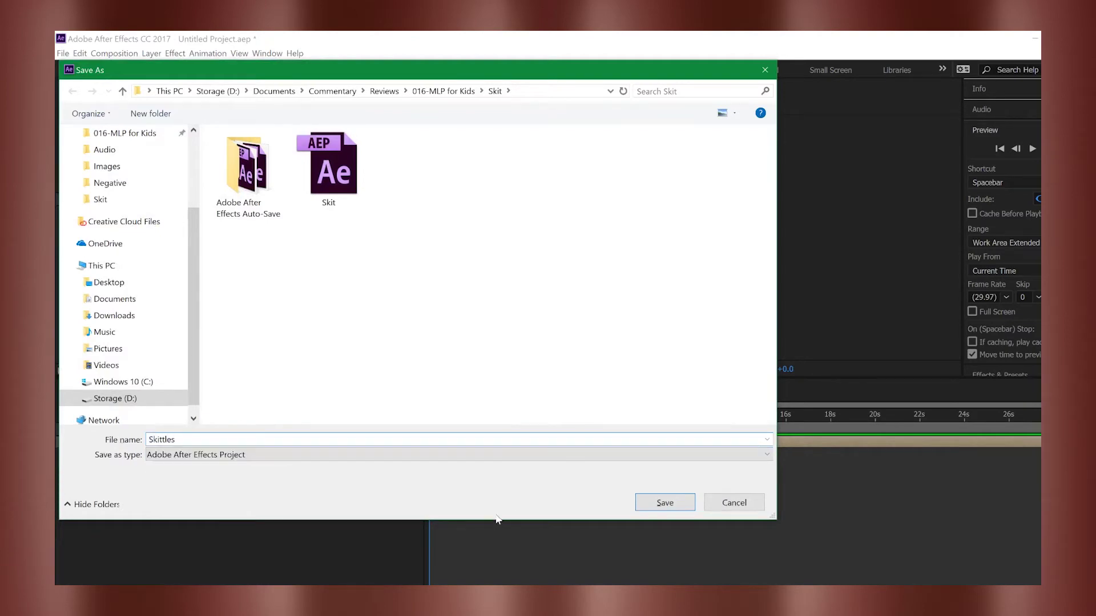
pyautogui.click(662, 503)
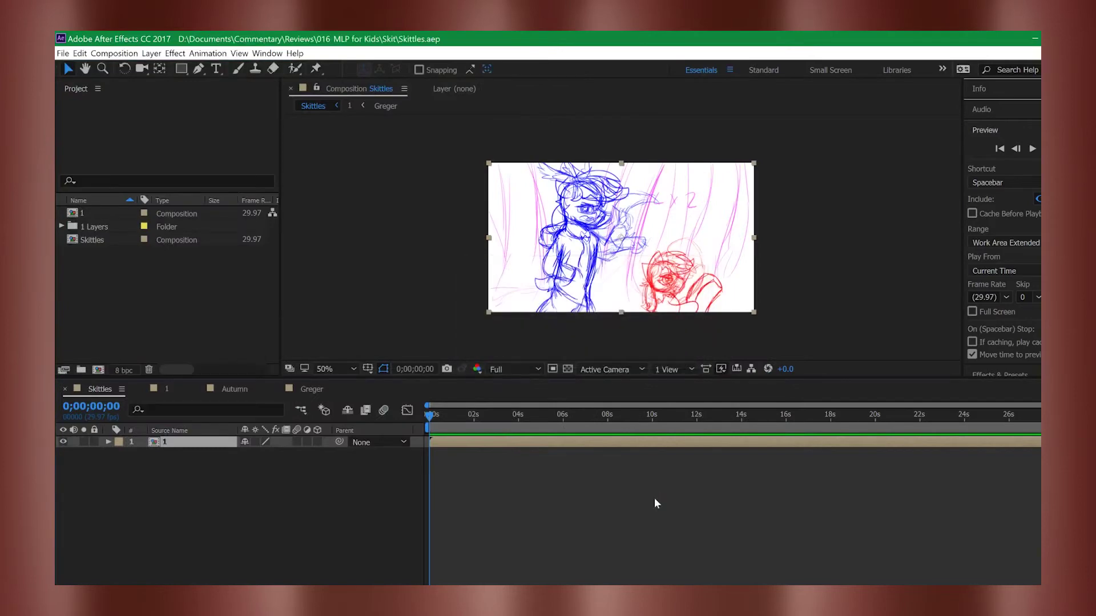
# Step: Launch Adobe Premiere Pro
pyautogui.press('super')
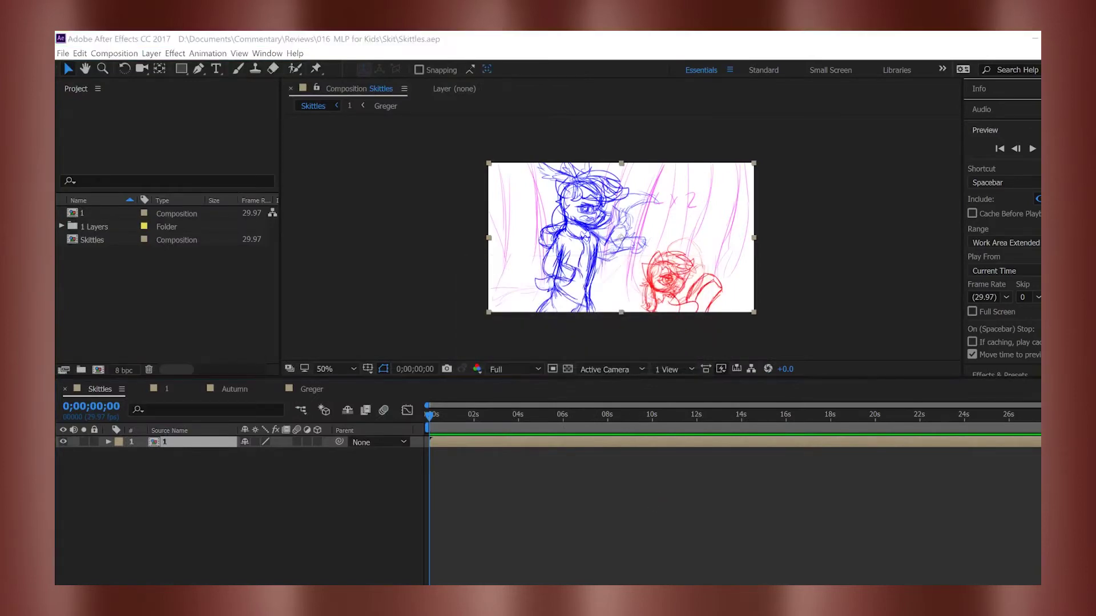
pyautogui.scroll(-2, 404, 412)
pyautogui.scroll(1, 404, 412)
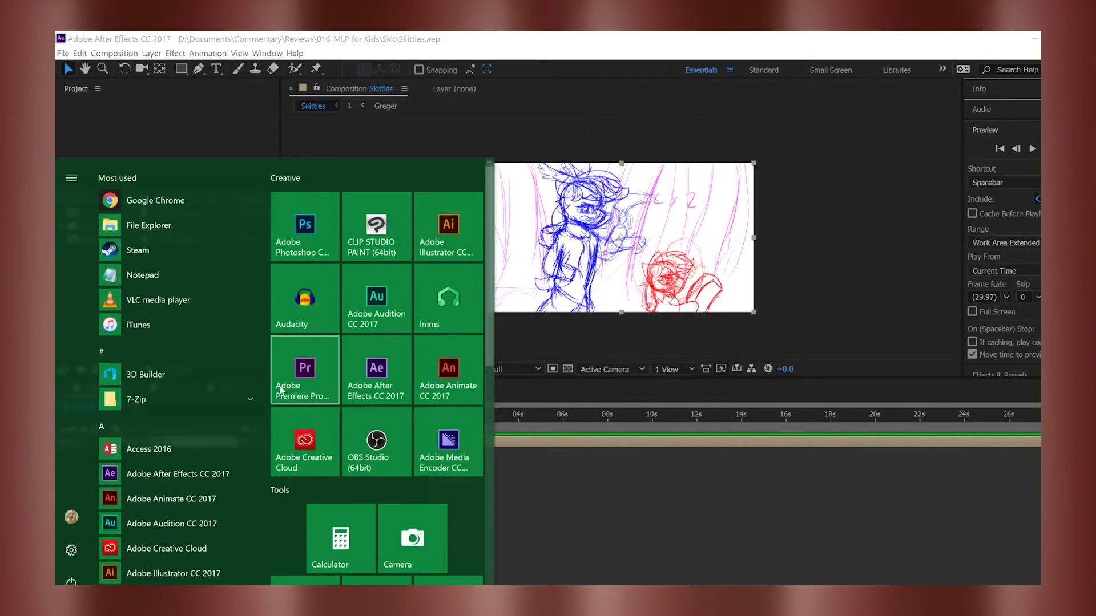
pyautogui.click(284, 384)
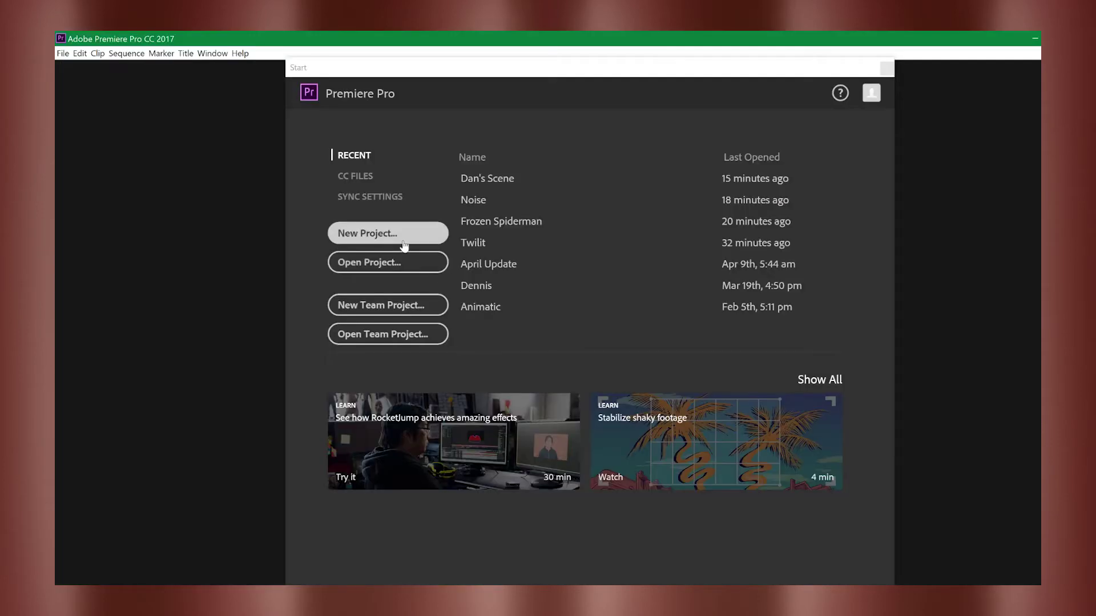
# Step: Create a new Premiere Pro project named Skittles with the default settings
pyautogui.click(402, 242)
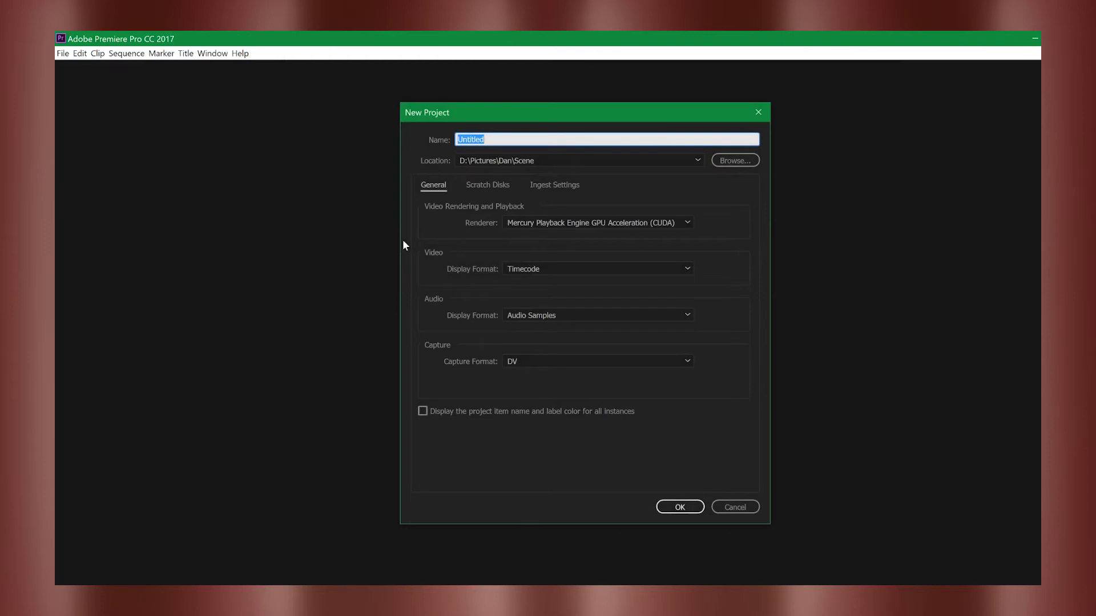
pyautogui.click(485, 140)
pyautogui.moveTo(485, 141); pyautogui.dragTo(432, 139)
pyautogui.write('Skittles')
pyautogui.click(692, 504)
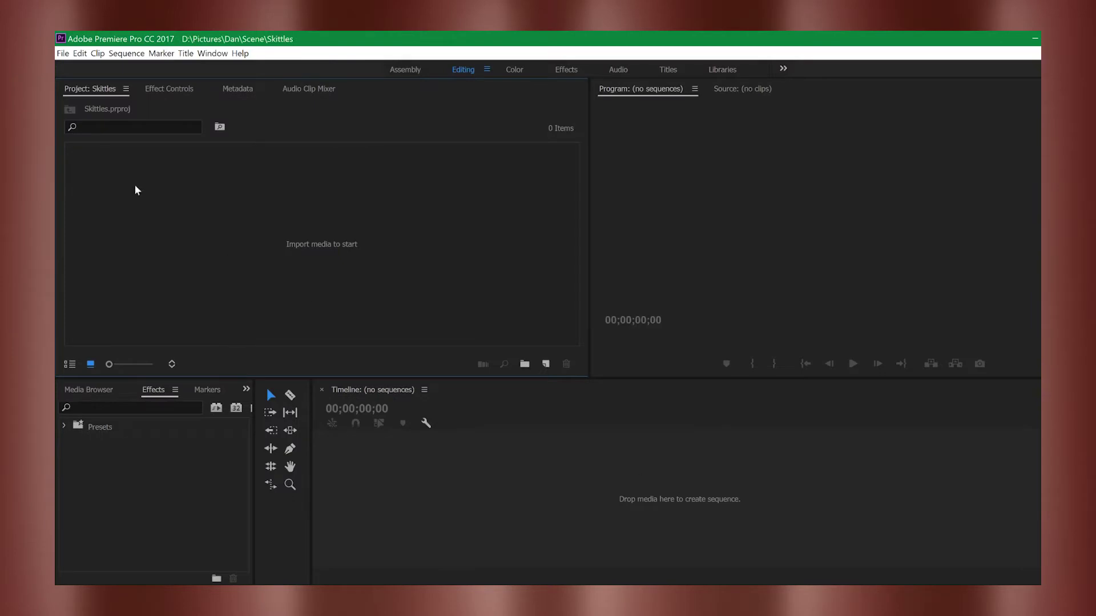
# Step: Create a sequence named Skittles with the ARRI 1080p 29.97 preset
pyautogui.click(63, 53)
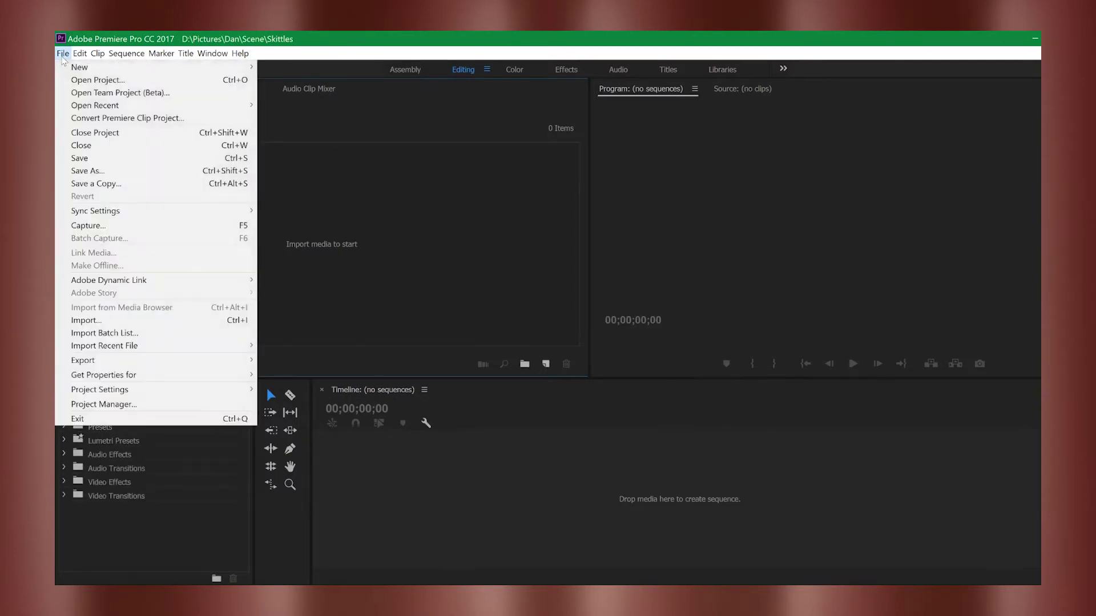
pyautogui.moveTo(75, 67)
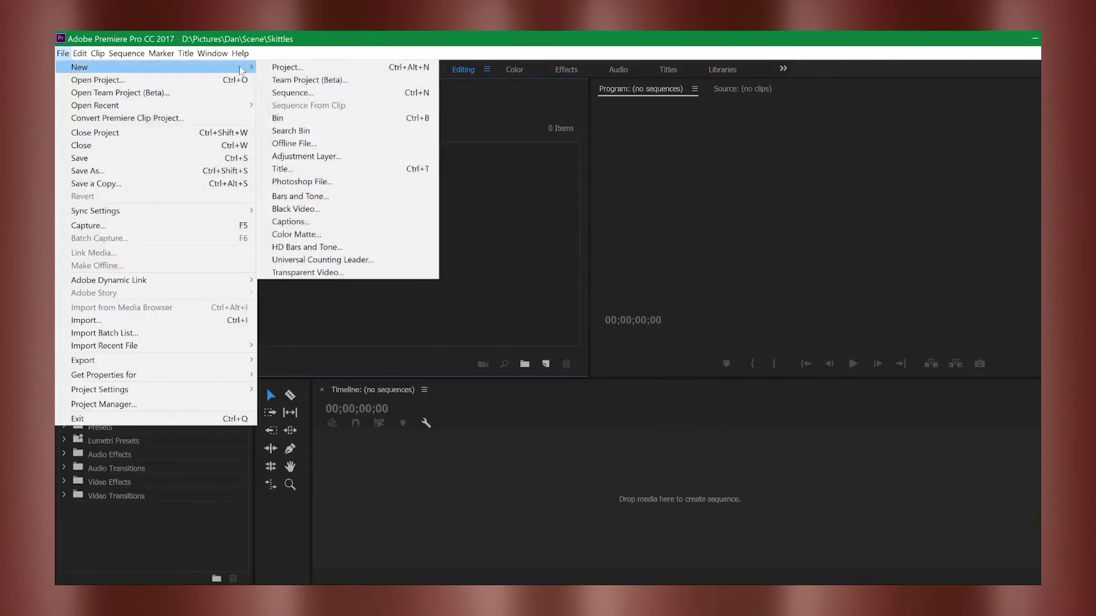
pyautogui.click(290, 93)
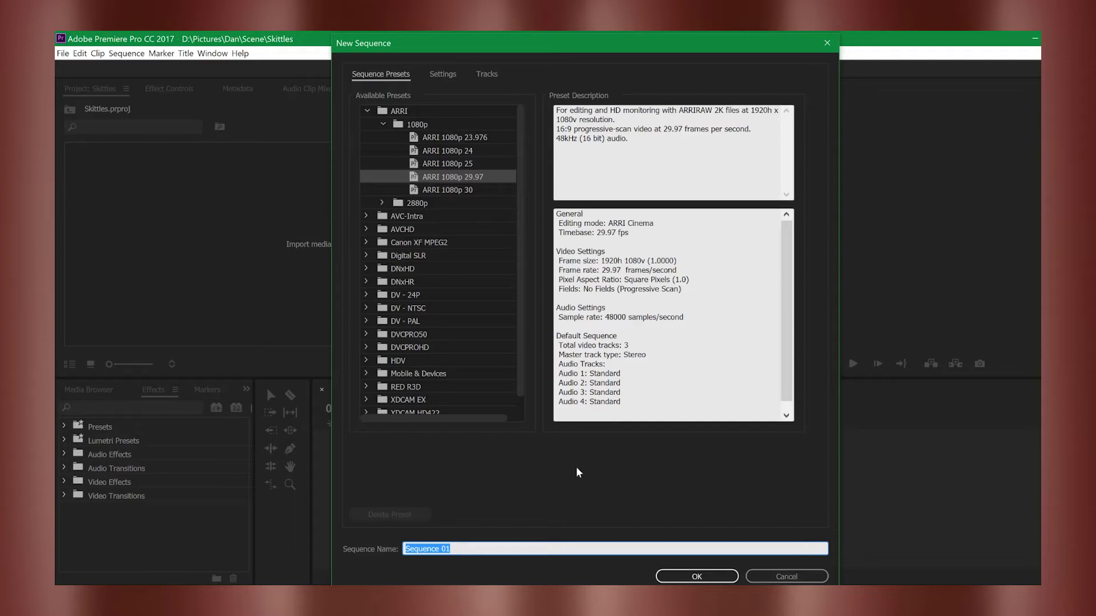
pyautogui.write('Skittles')
pyautogui.press('Return')
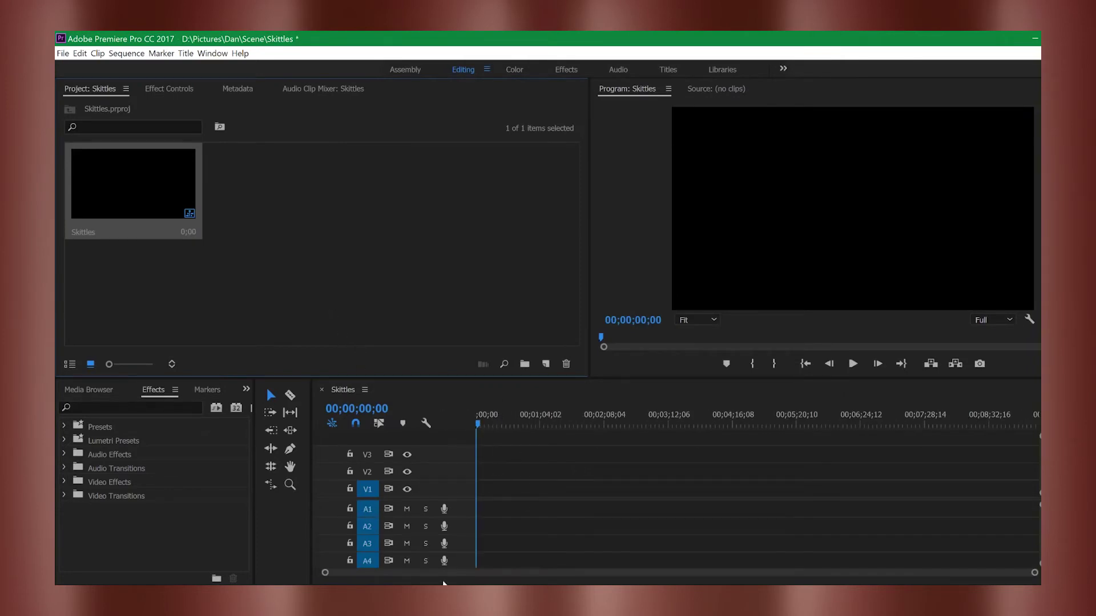
# Step: Open the Skit folder of 016-MLP for Kids in File Explorer and move the window clear of the project panel
pyautogui.click(593, 583)
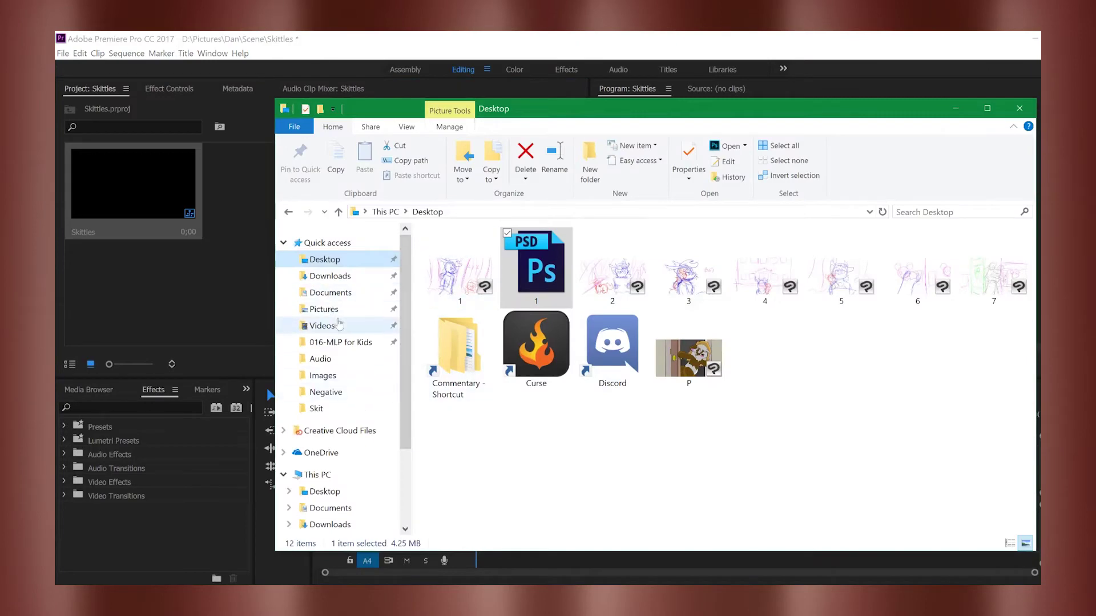
pyautogui.click(337, 342)
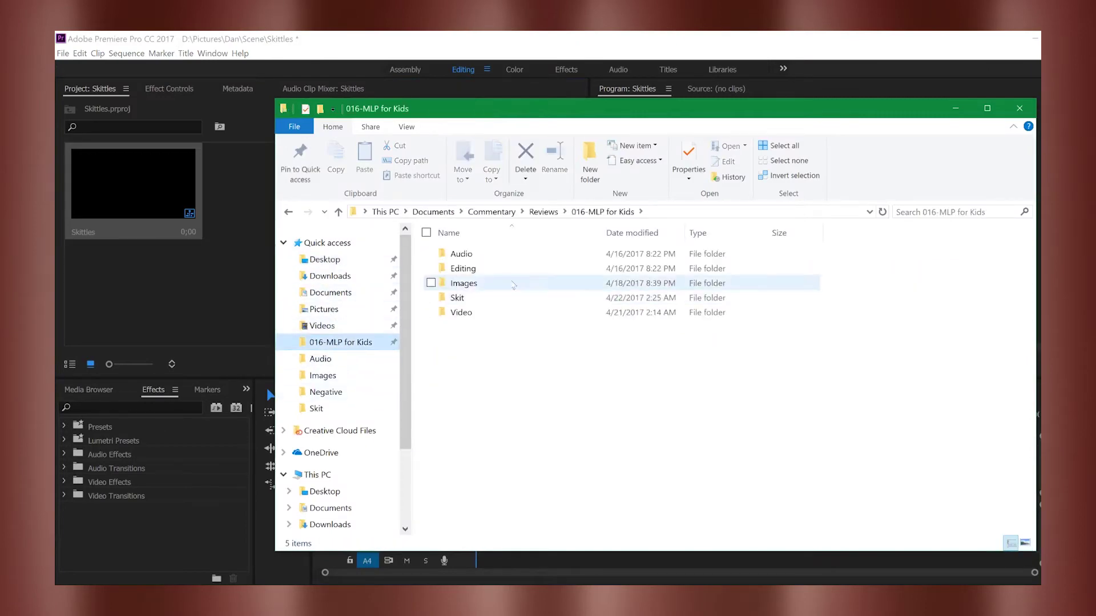
pyautogui.doubleClick(474, 298)
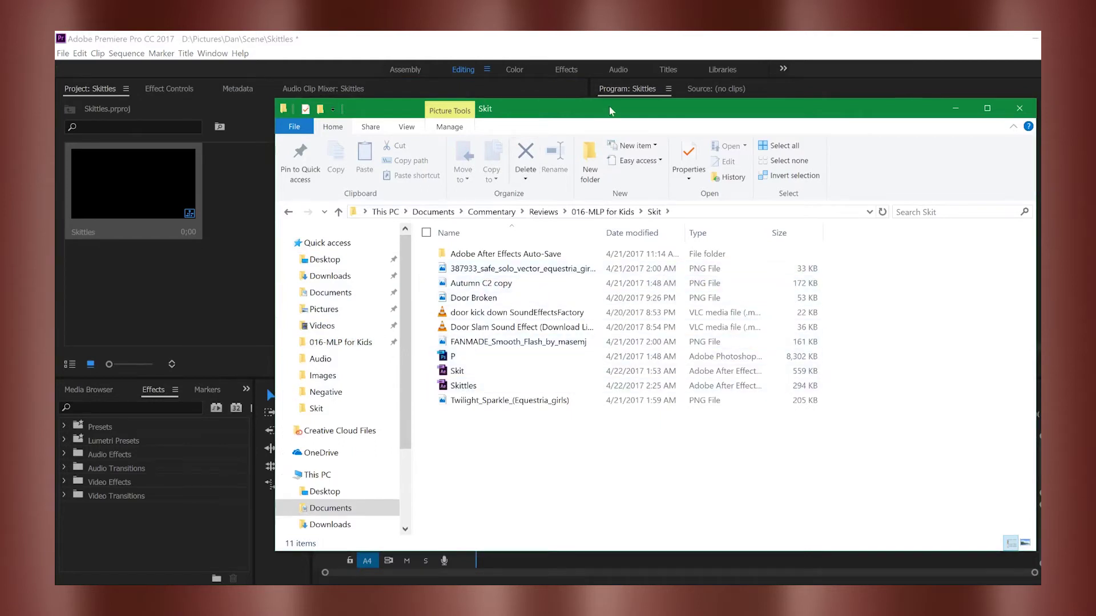
pyautogui.moveTo(608, 109); pyautogui.dragTo(727, 110)
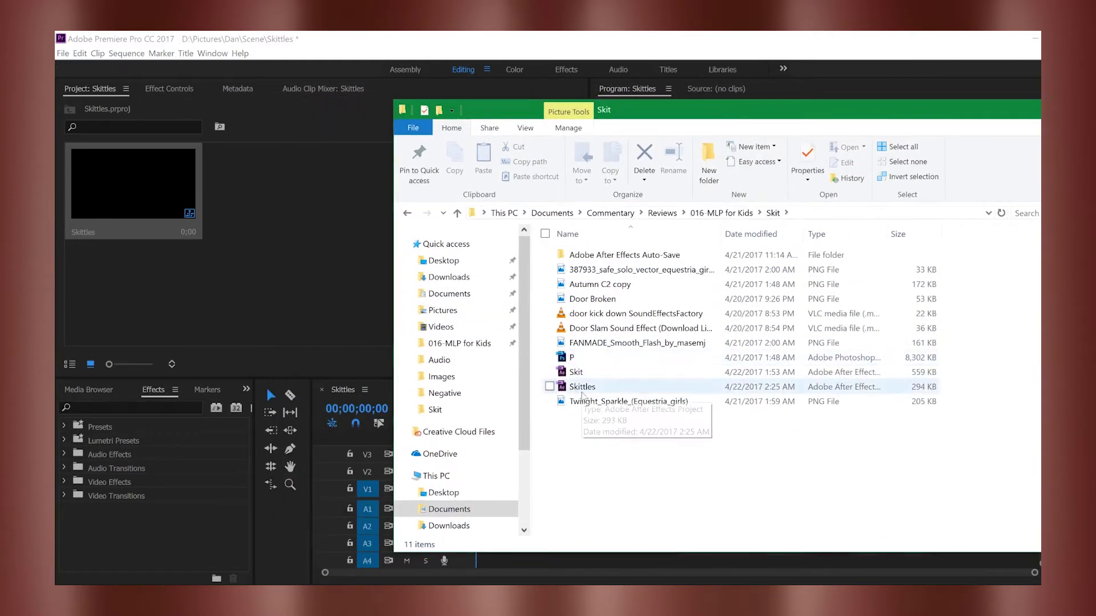
# Step: Import the Skittles composition from the Skittles After Effects project and place it at the start of track V1
pyautogui.click(584, 396)
pyautogui.moveTo(586, 393); pyautogui.dragTo(280, 265)
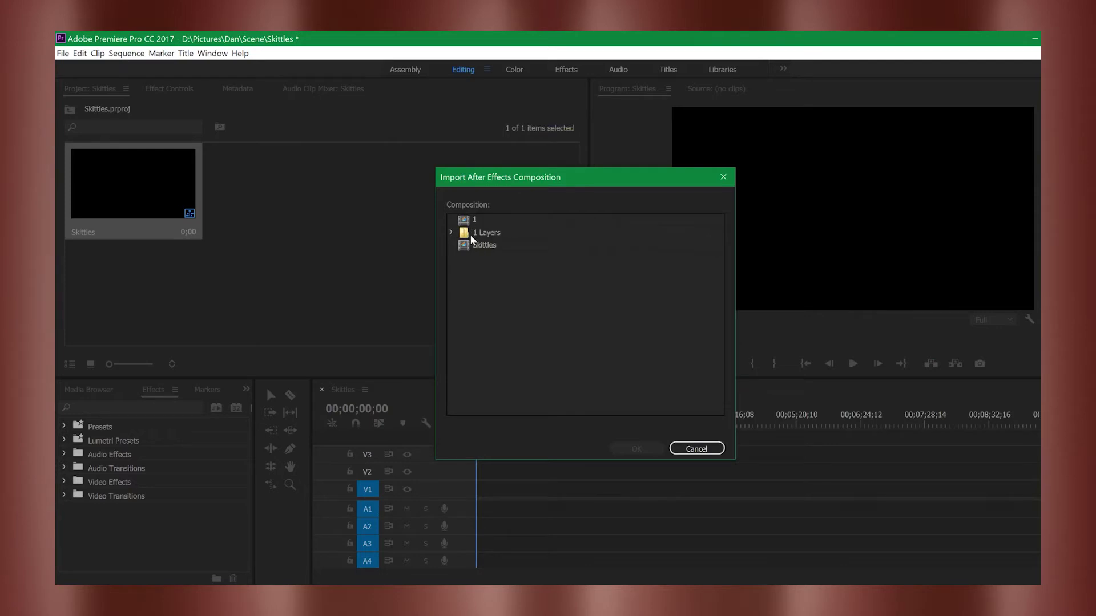
pyautogui.click(471, 248)
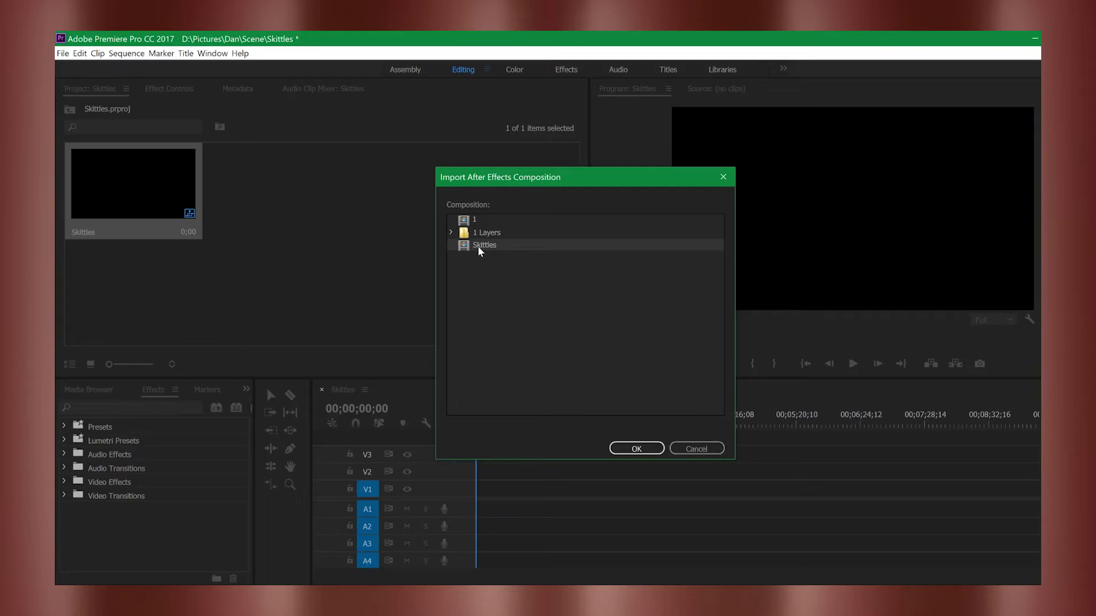
pyautogui.click(638, 450)
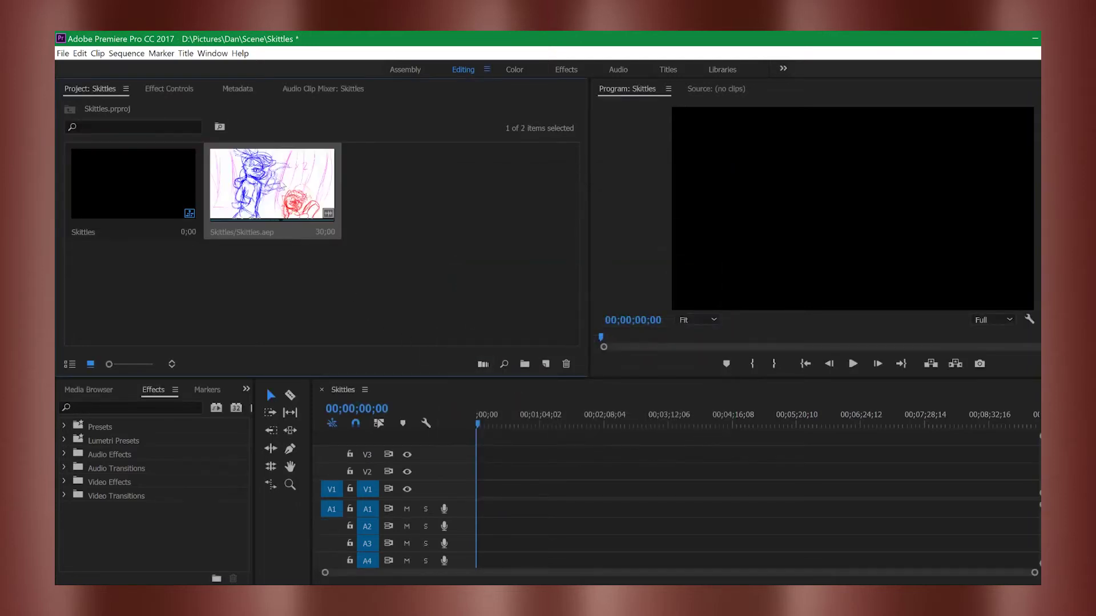
pyautogui.moveTo(268, 202); pyautogui.dragTo(481, 489)
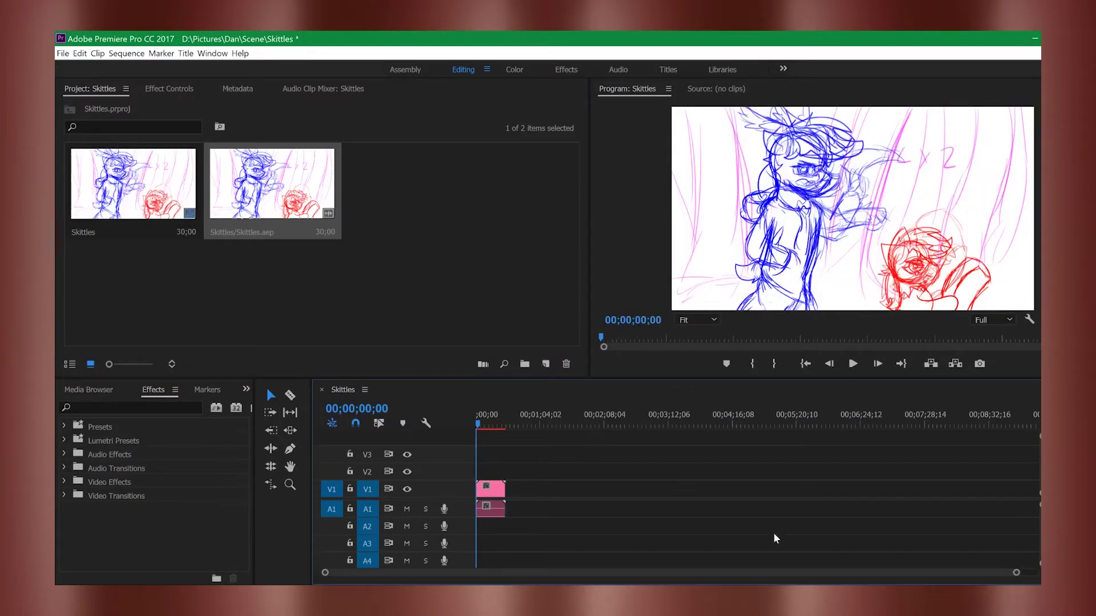
pyautogui.moveTo(1016, 572); pyautogui.dragTo(609, 573)
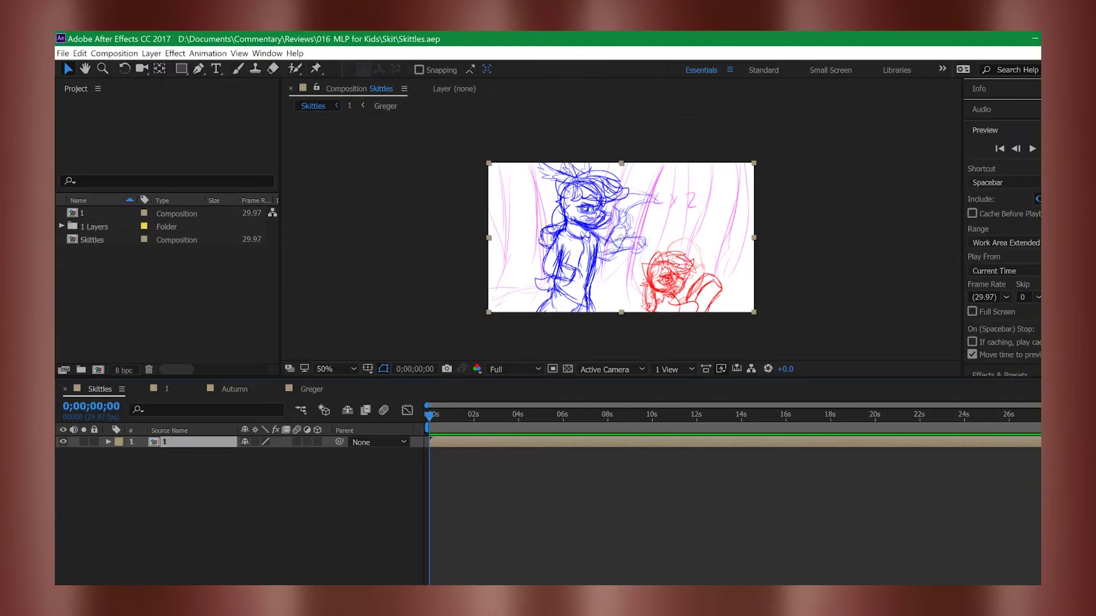
# Step: Switch to After Effects and open the Autumn composition nested inside composition 1
pyautogui.moveTo(435, 420)
pyautogui.mouseDown()
pyautogui.moveTo(483, 416)
pyautogui.moveTo(435, 435)
pyautogui.mouseUp()
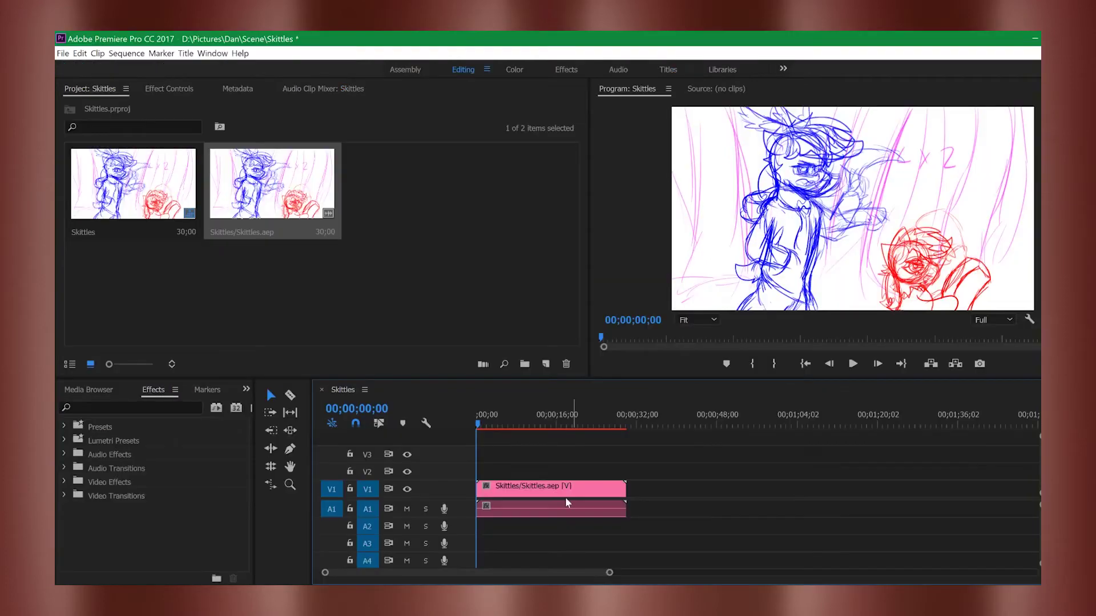
pyautogui.moveTo(478, 420)
pyautogui.mouseDown()
pyautogui.moveTo(507, 420)
pyautogui.moveTo(471, 439)
pyautogui.mouseUp()
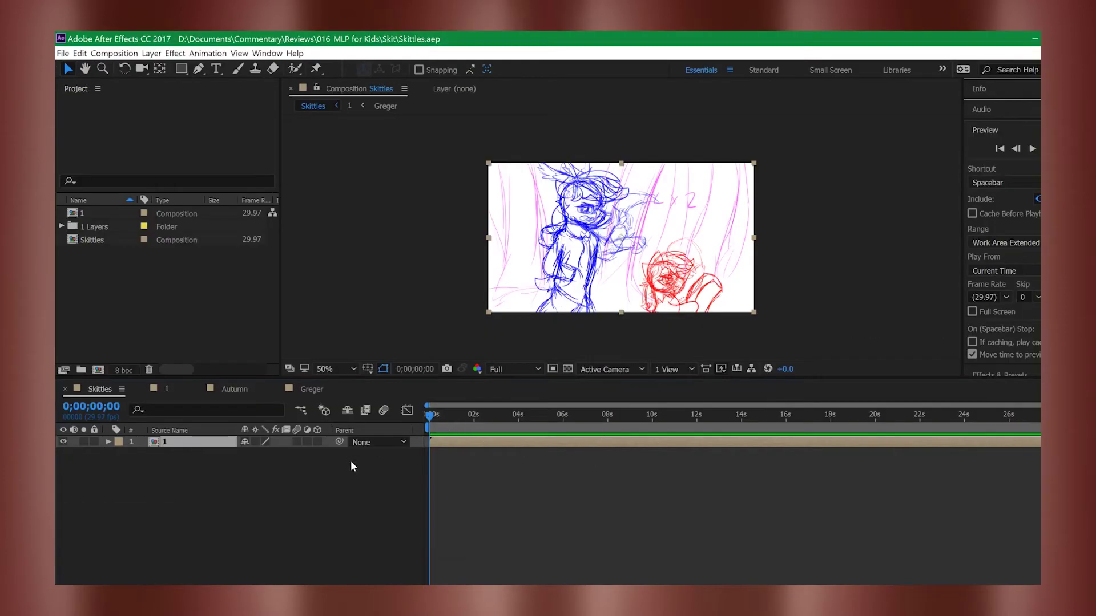
pyautogui.doubleClick(475, 444)
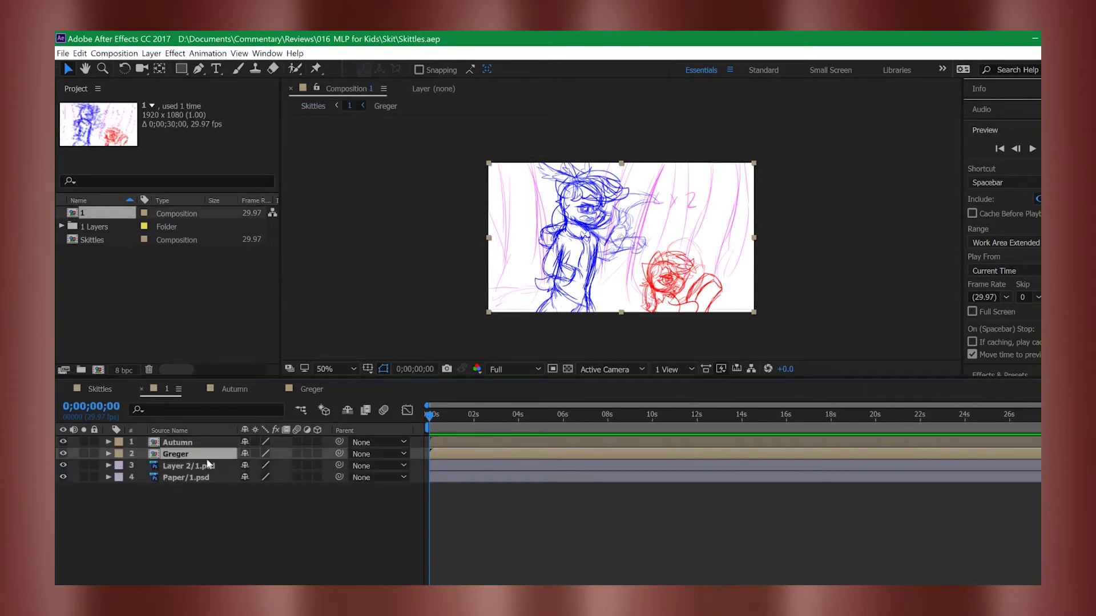
pyautogui.doubleClick(179, 444)
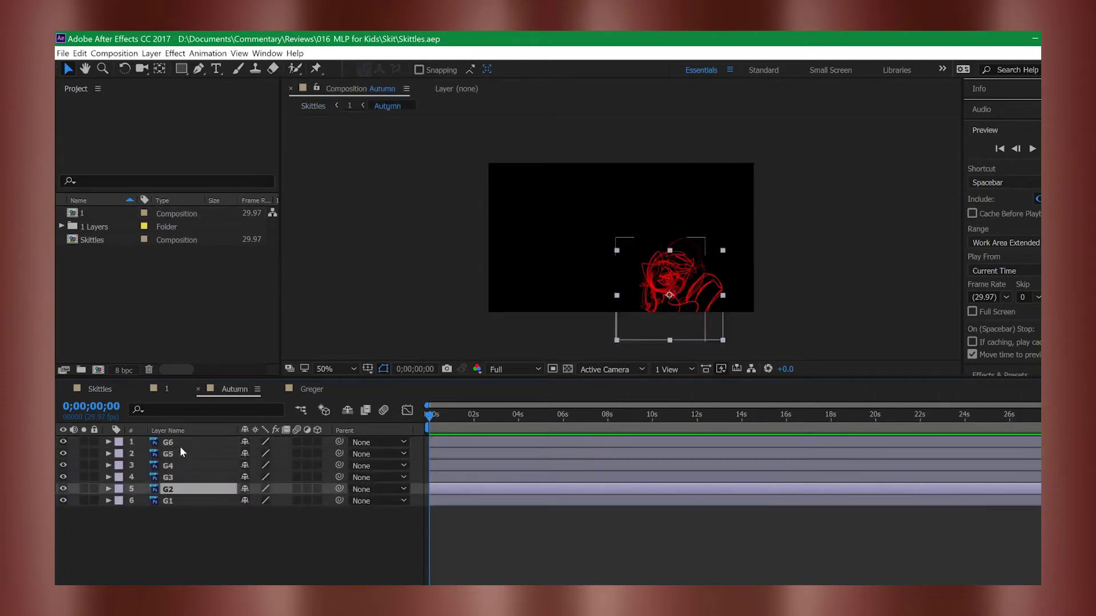
# Step: Hide layers G1, G3, G4, G5 and G6 in the Autumn composition, leaving only G2 shown
pyautogui.click(427, 505)
pyautogui.click(66, 500)
pyautogui.click(68, 489)
pyautogui.click(64, 477)
pyautogui.click(63, 465)
pyautogui.click(64, 453)
pyautogui.click(63, 443)
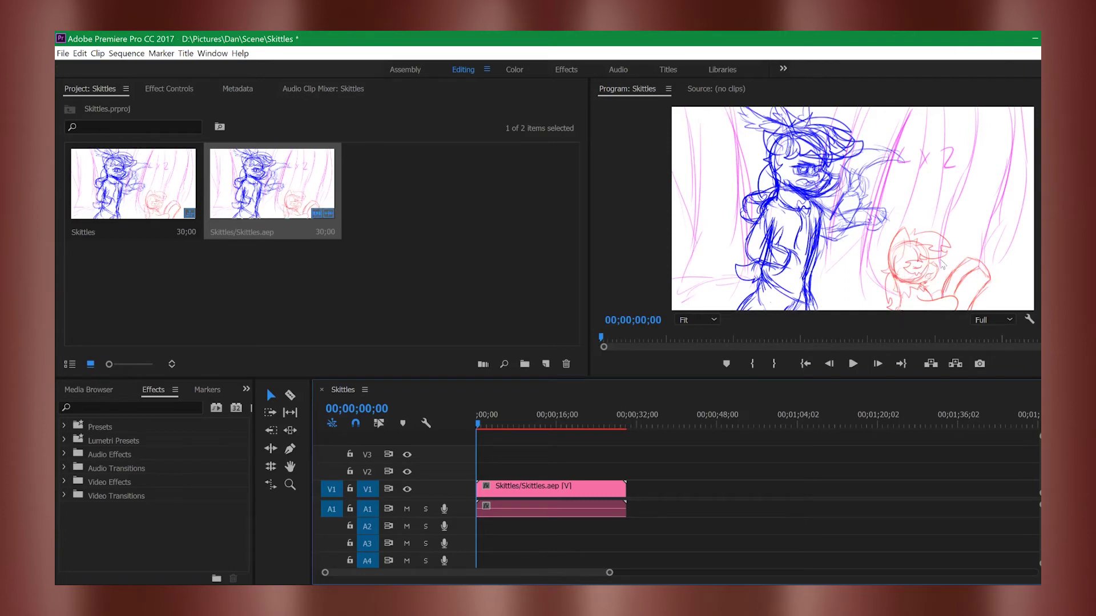
# Step: Switch back to After Effects, show all six Autumn layers again, and return to composition 1
pyautogui.click(699, 599)
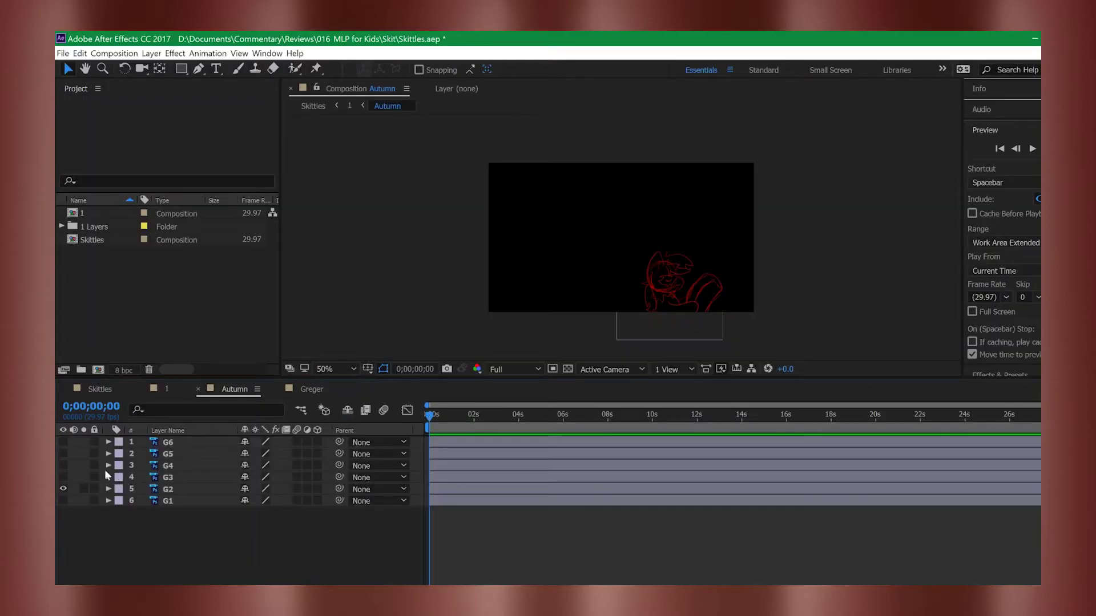
pyautogui.click(63, 442)
pyautogui.moveTo(65, 499); pyautogui.dragTo(65, 500)
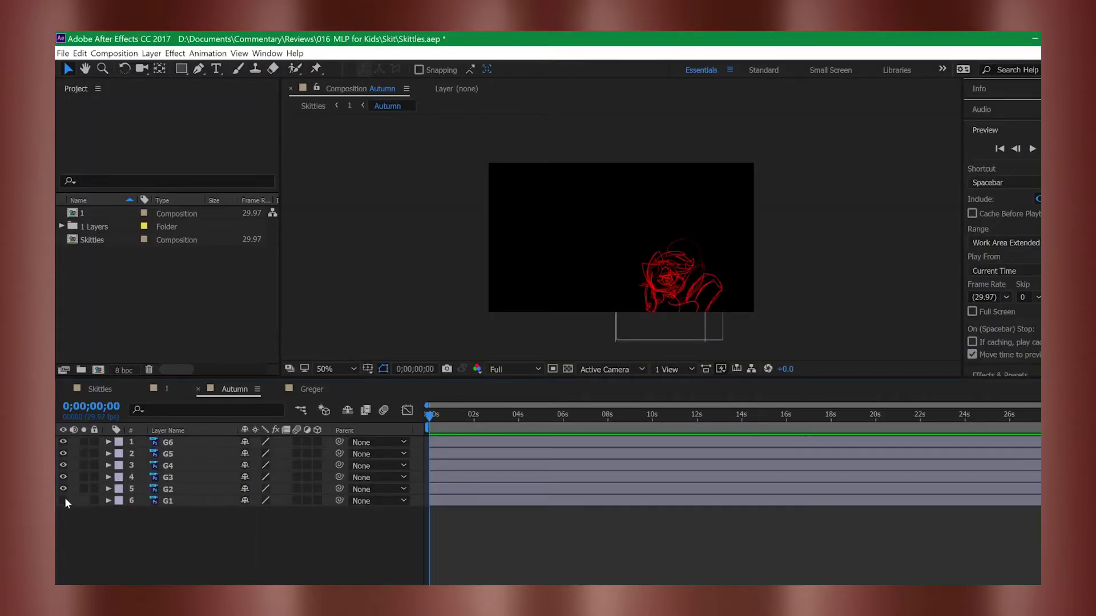
pyautogui.click(166, 502)
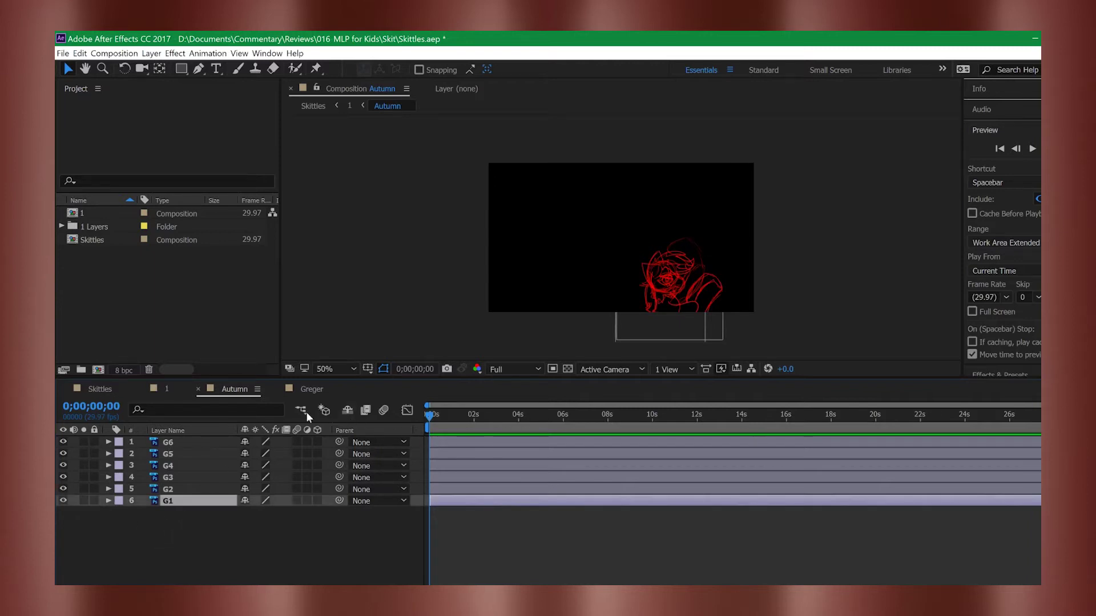
pyautogui.click(163, 390)
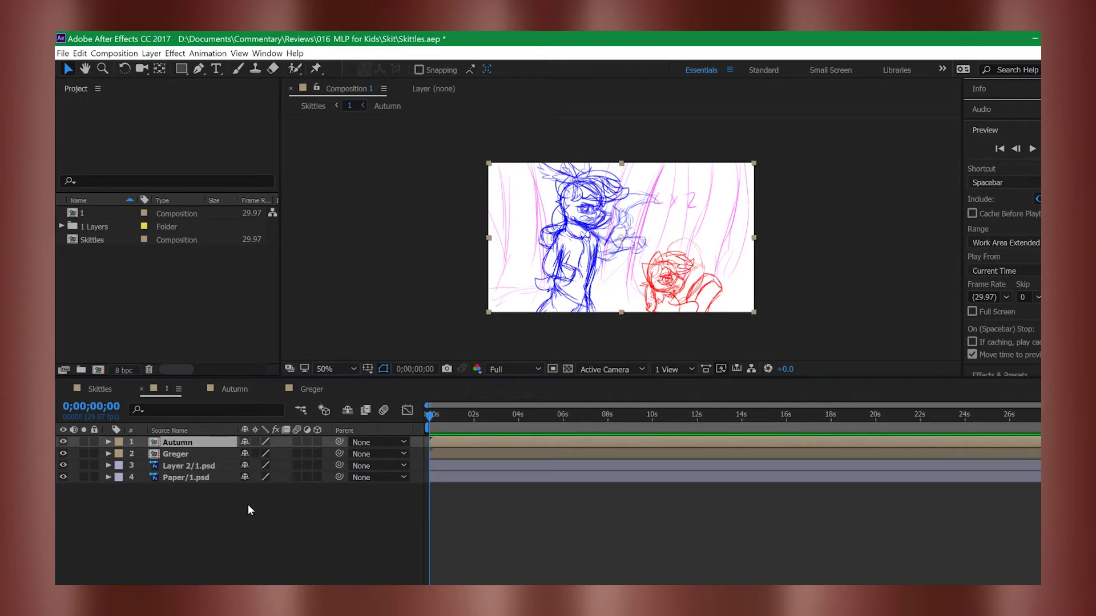
# Step: Switch to Premiere Pro and delete the audio part of the Skittles clip, keeping its video on V1
pyautogui.moveTo(548, 615)
pyautogui.click(639, 606)
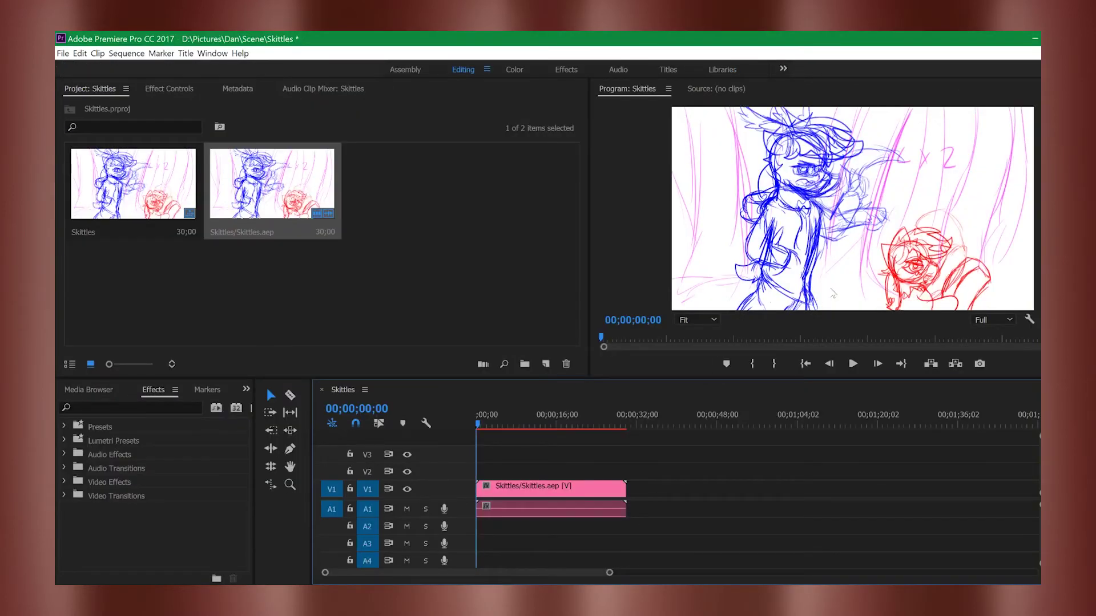
pyautogui.click(589, 515)
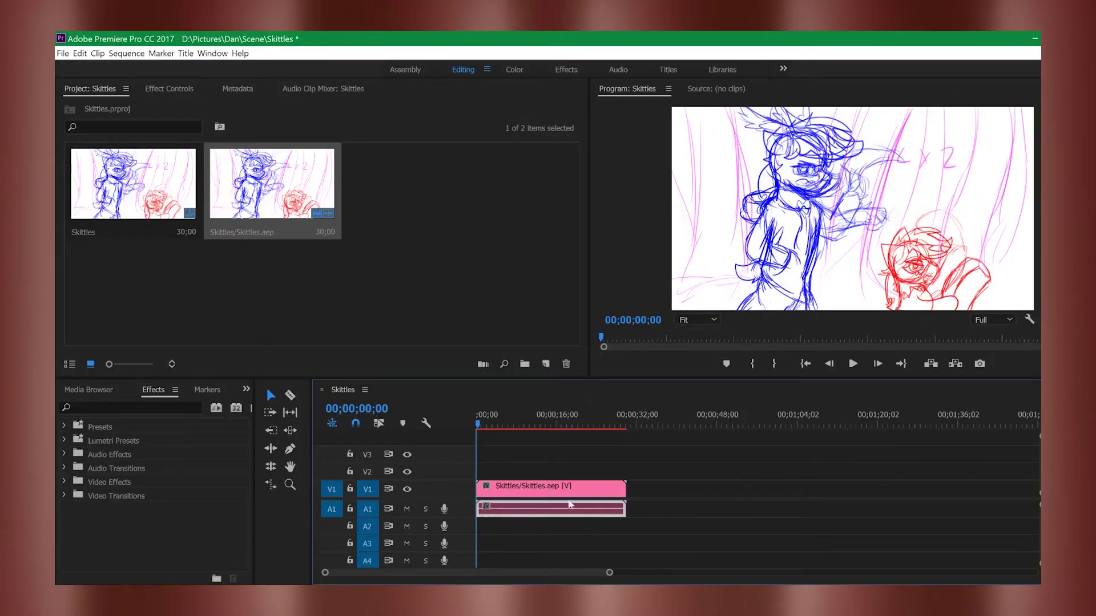
pyautogui.rightClick(543, 509)
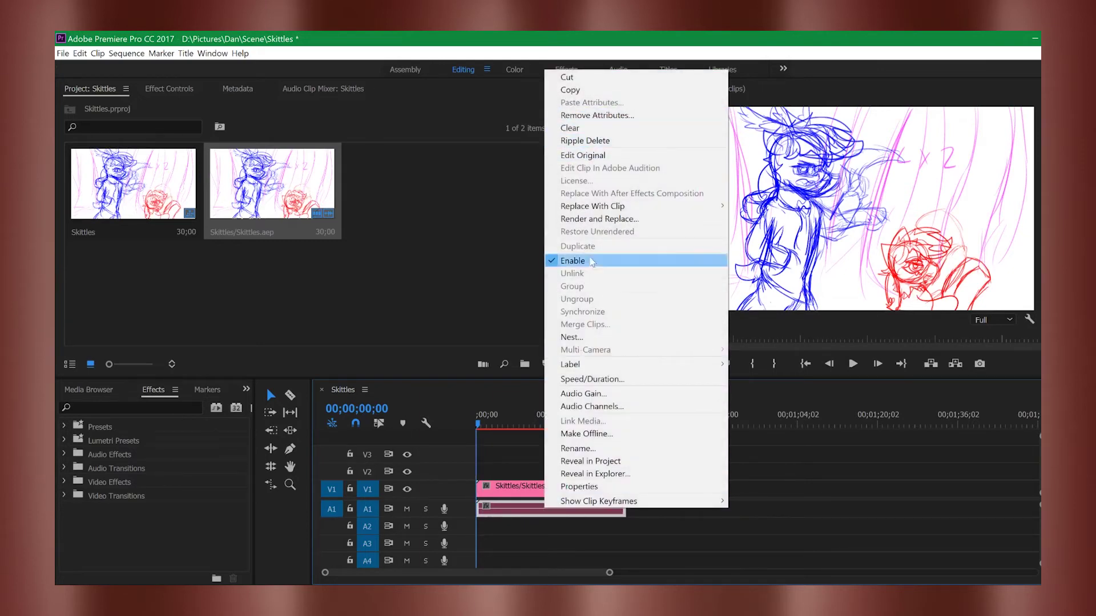
pyautogui.click(496, 550)
pyautogui.click(509, 492)
pyautogui.rightClick(508, 493)
pyautogui.click(510, 513)
pyautogui.moveTo(511, 511); pyautogui.dragTo(772, 542)
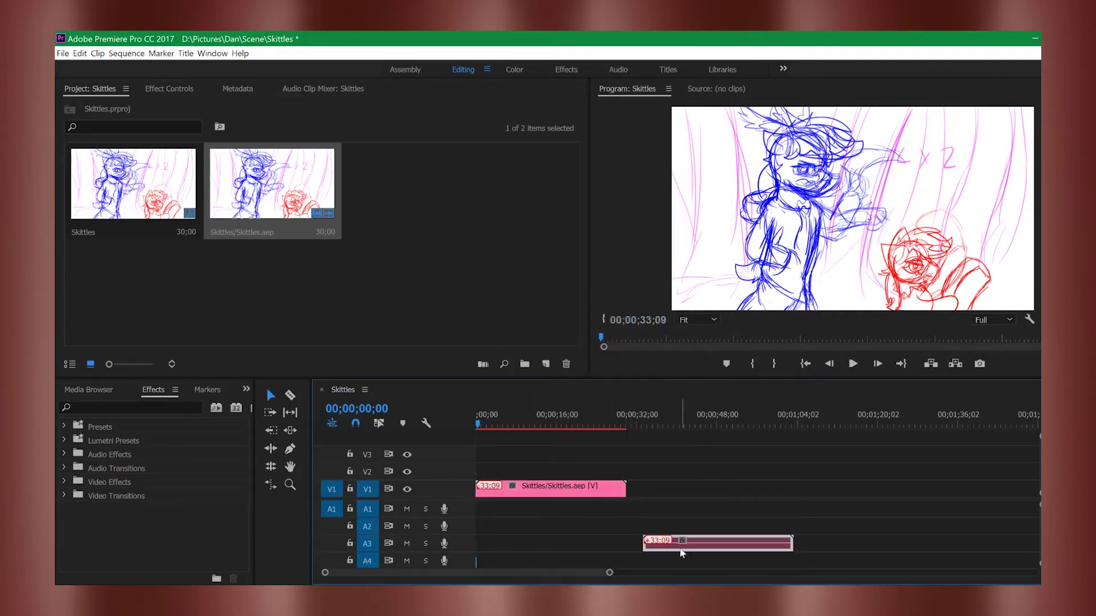
pyautogui.press('Delete')
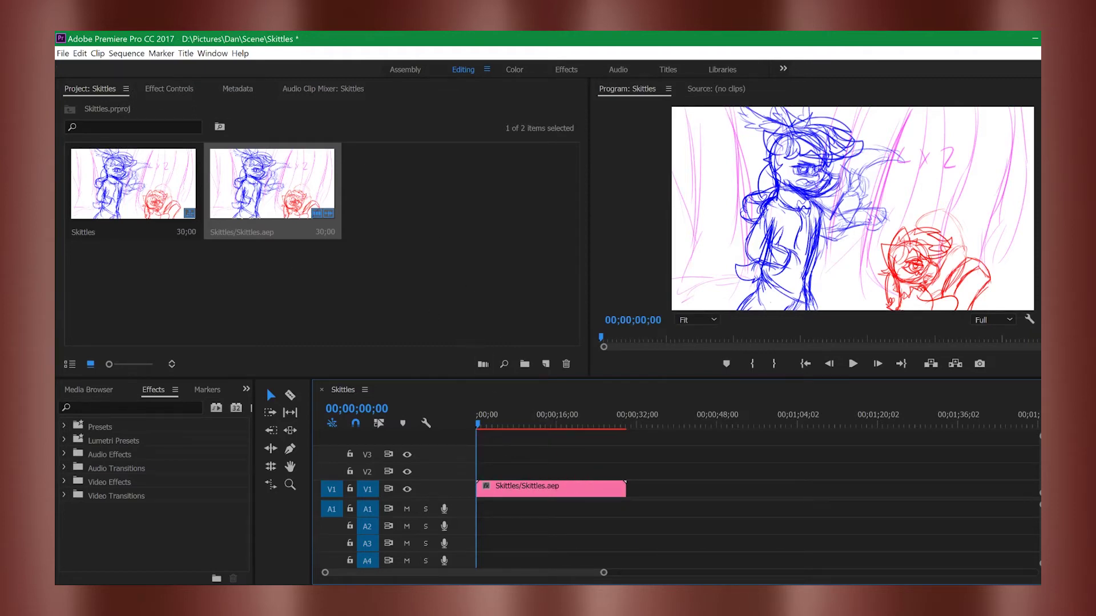
# Step: Scrub the Skittles sequence back to its start to review the voice audio against the drawing
pyautogui.hotkey('alt', 'Tab')
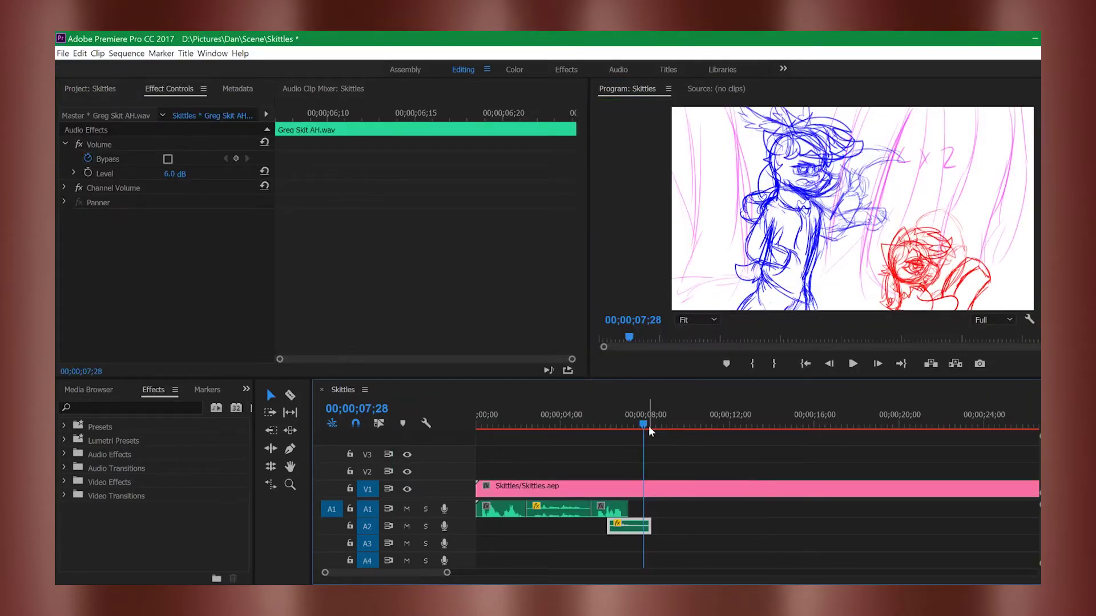
pyautogui.moveTo(649, 427); pyautogui.dragTo(529, 454)
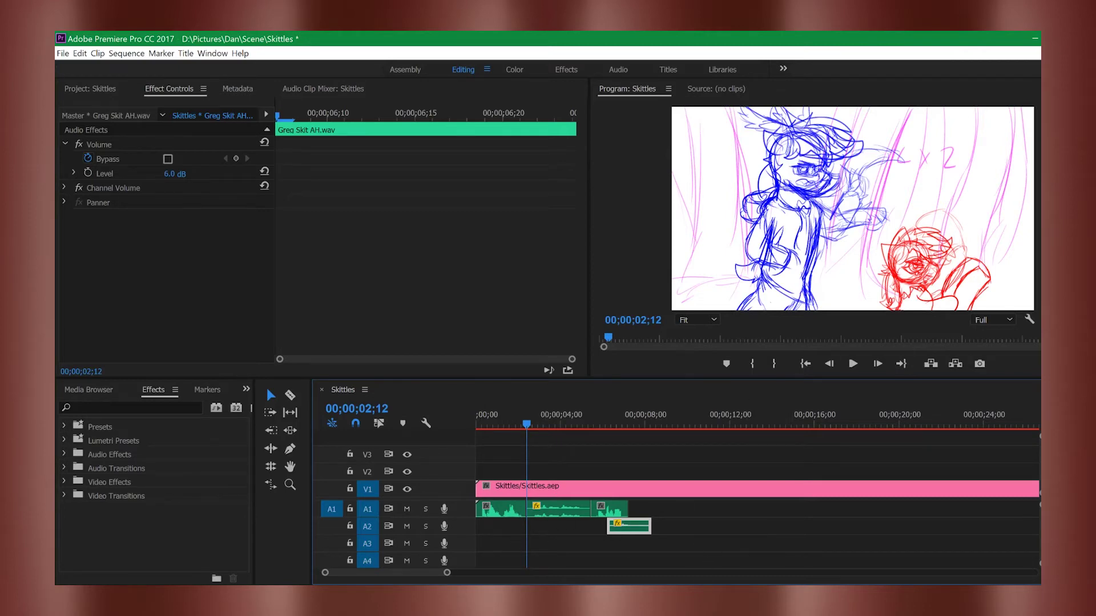
pyautogui.click(478, 427)
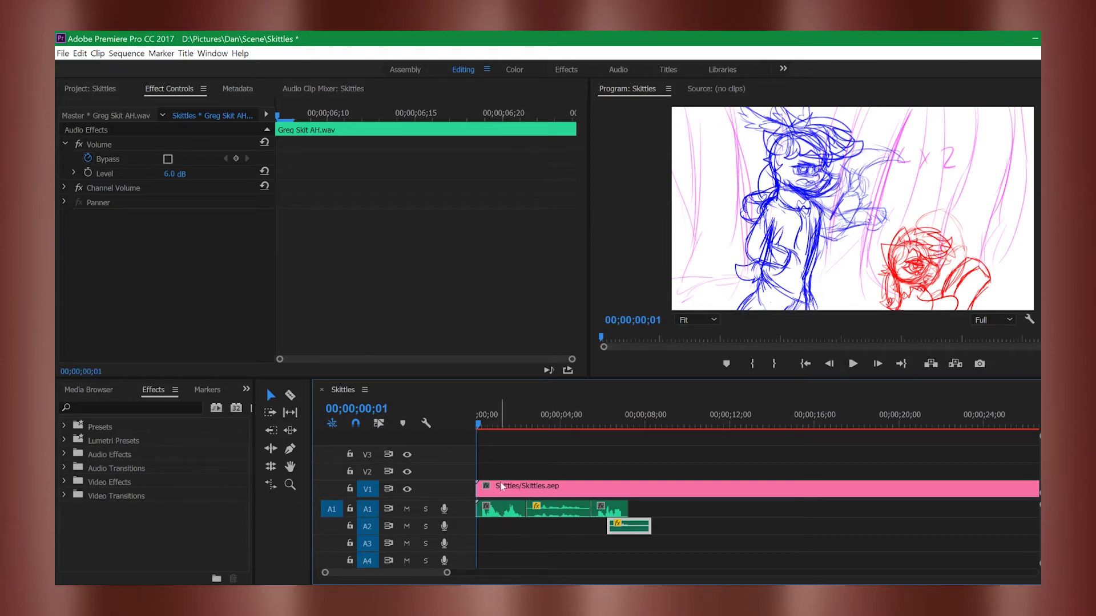
pyautogui.moveTo(618, 613)
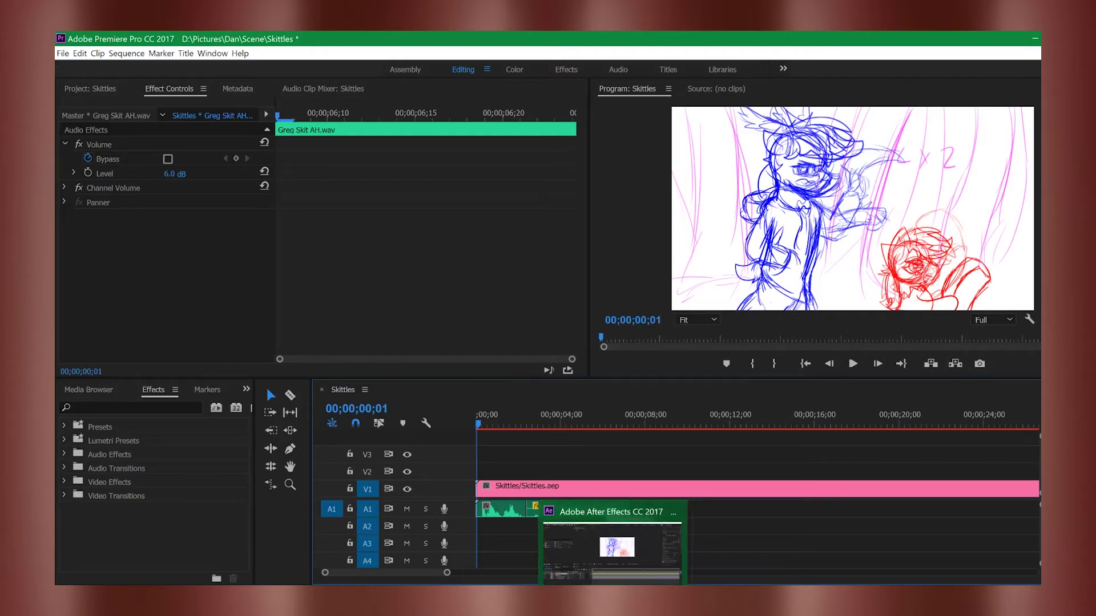
pyautogui.click(582, 614)
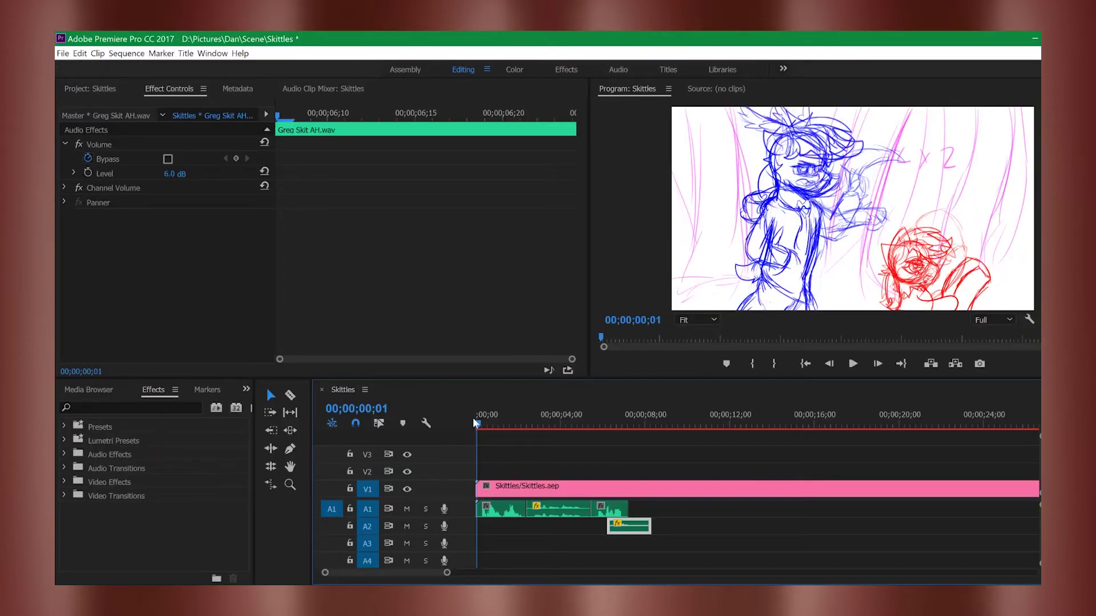
# Step: Place the sequence playhead at 00;00;00;08, where the first voice clip's sound begins, and copy the timecode
pyautogui.click(484, 426)
pyautogui.moveTo(485, 422); pyautogui.dragTo(481, 424)
pyautogui.moveTo(448, 575); pyautogui.dragTo(395, 573)
pyautogui.moveTo(488, 426); pyautogui.dragTo(488, 425)
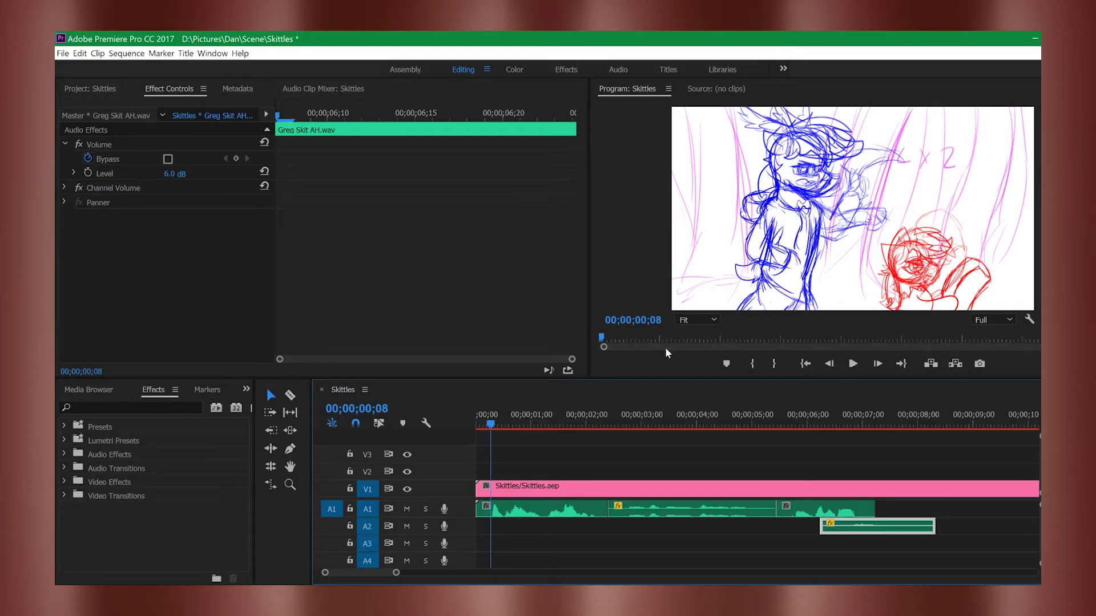
pyautogui.click(384, 409)
pyautogui.hotkey('ctrl', 'c')
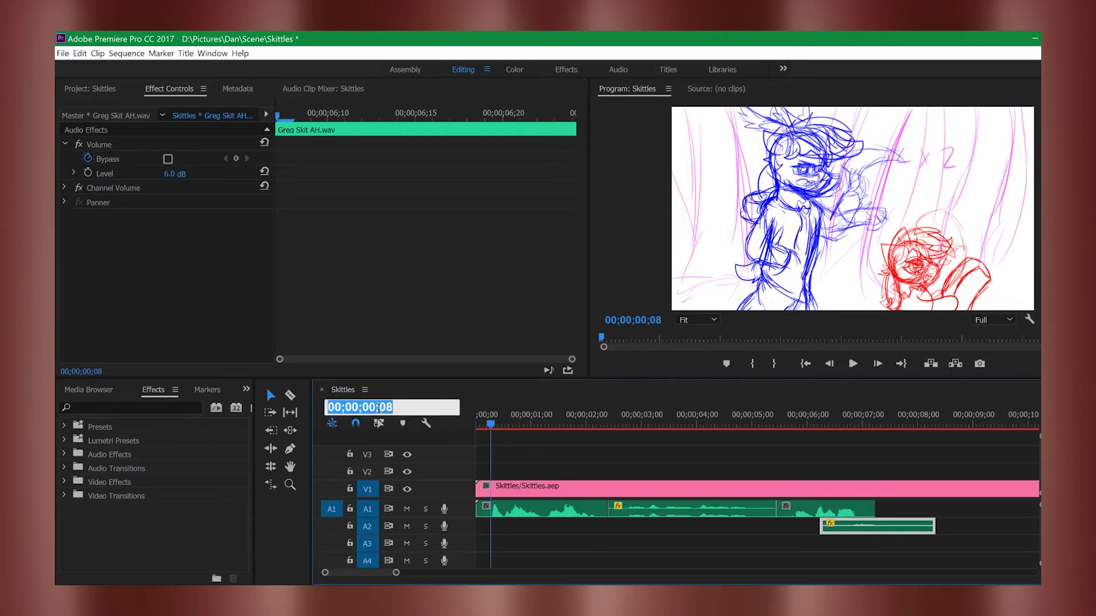
# Step: Switch to After Effects and set the current time of composition 1 to the copied timecode, 0;00;00;08
pyautogui.click(542, 583)
pyautogui.moveTo(104, 411); pyautogui.dragTo(107, 411)
pyautogui.click(108, 407)
pyautogui.hotkey('ctrl', 'v')
pyautogui.press('Return')
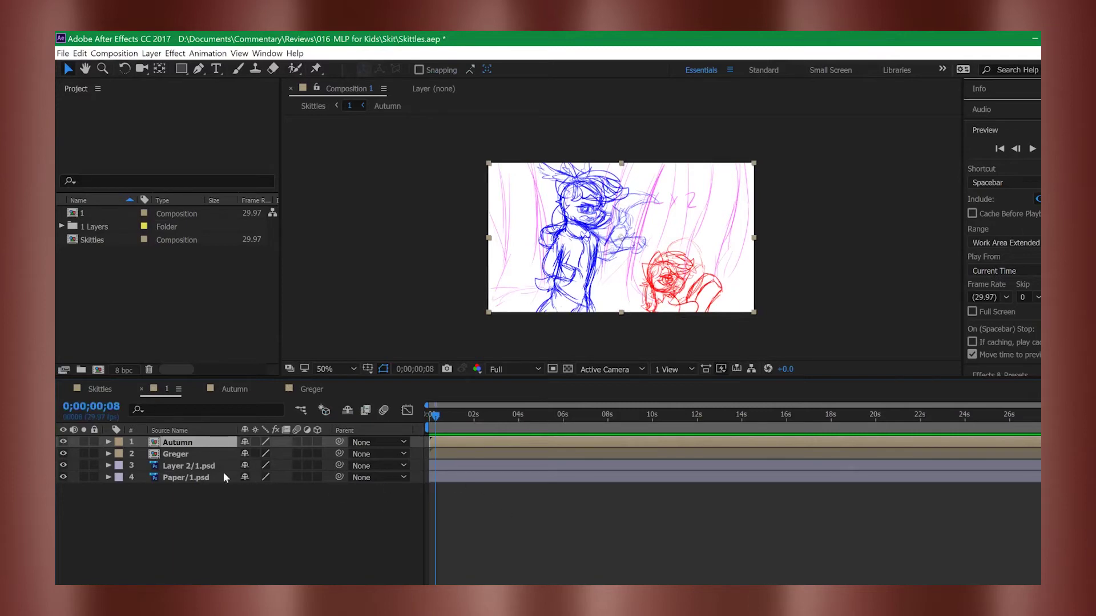
# Step: In the Autumn composition, trim the starts of layers G2 through G6 to about 8 seconds
pyautogui.click(230, 388)
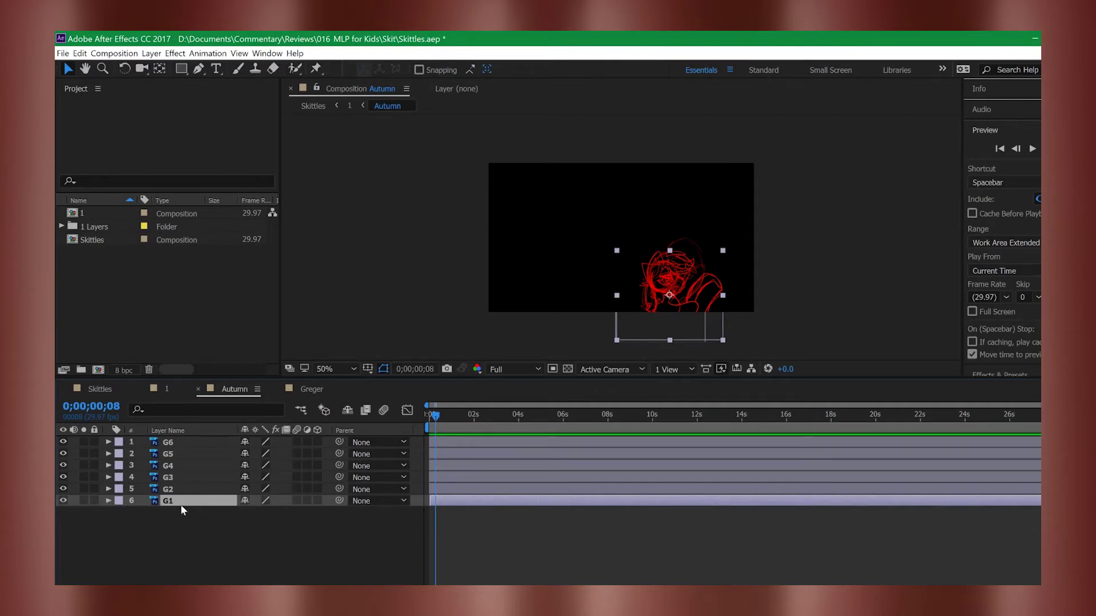
pyautogui.click(435, 490)
pyautogui.moveTo(435, 489); pyautogui.dragTo(613, 490)
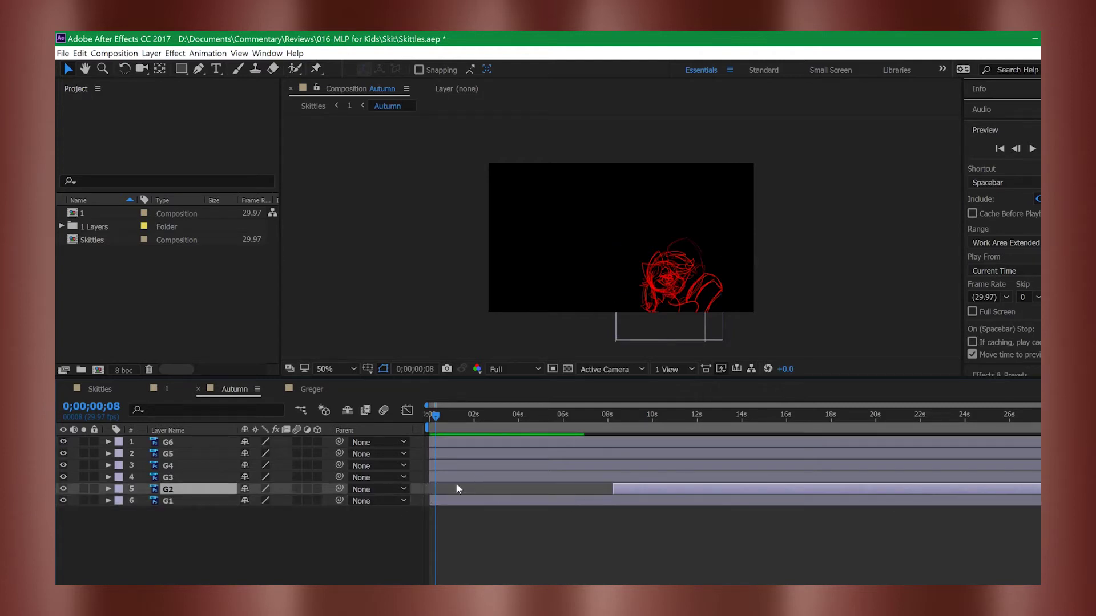
pyautogui.moveTo(431, 477); pyautogui.dragTo(613, 479)
pyautogui.moveTo(432, 465); pyautogui.dragTo(614, 476)
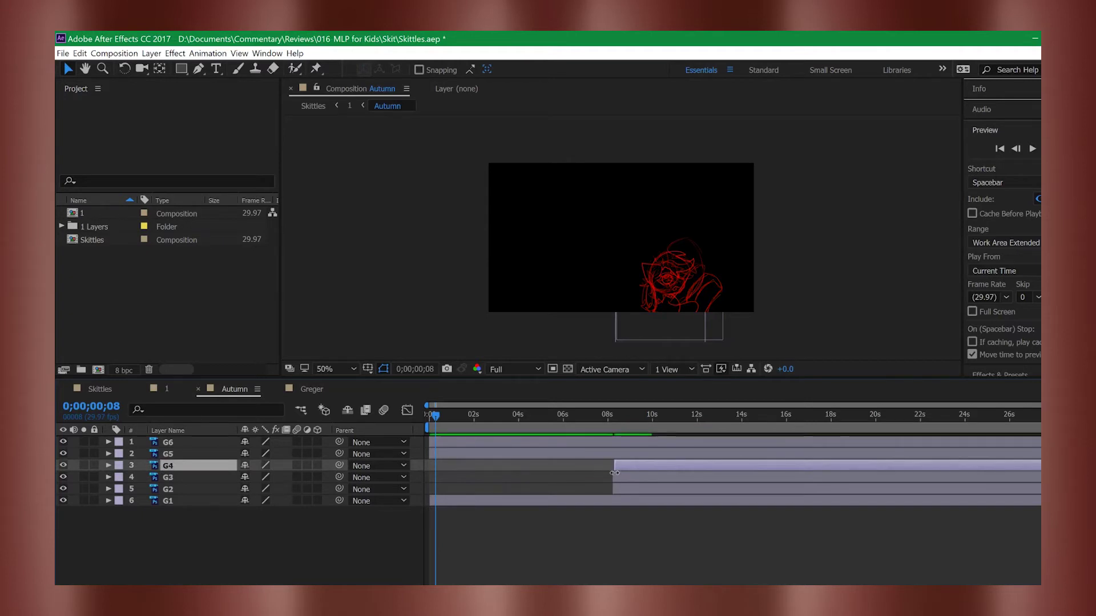
pyautogui.moveTo(430, 453); pyautogui.dragTo(612, 454)
pyautogui.moveTo(430, 441); pyautogui.dragTo(607, 442)
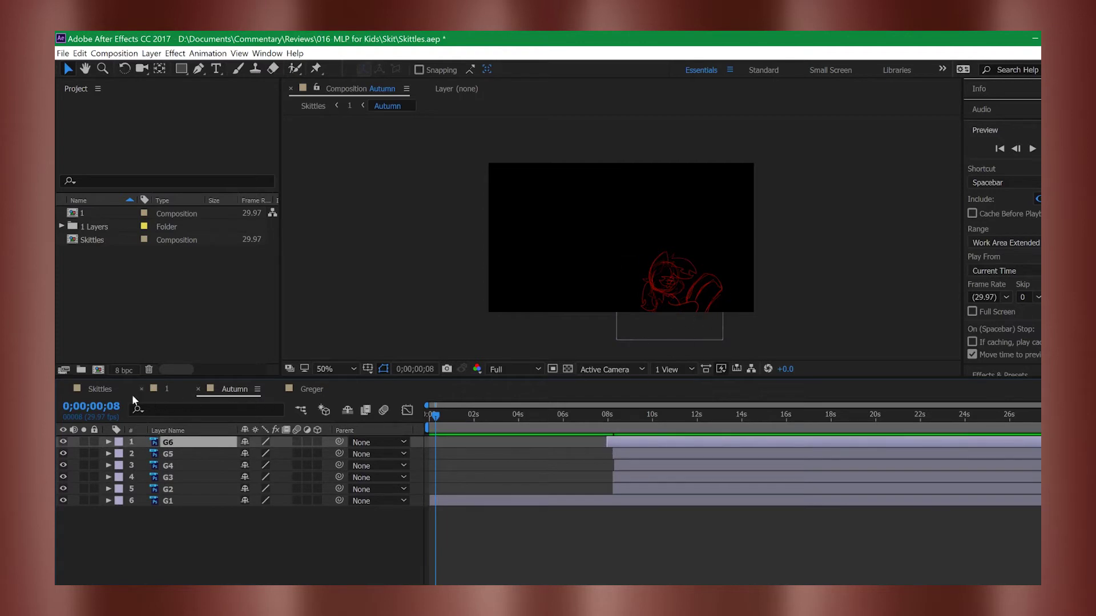
# Step: In the Greger composition, trim the starts of layers G2 and G3 to about 8 seconds and G4 to about 9 seconds
pyautogui.click(109, 389)
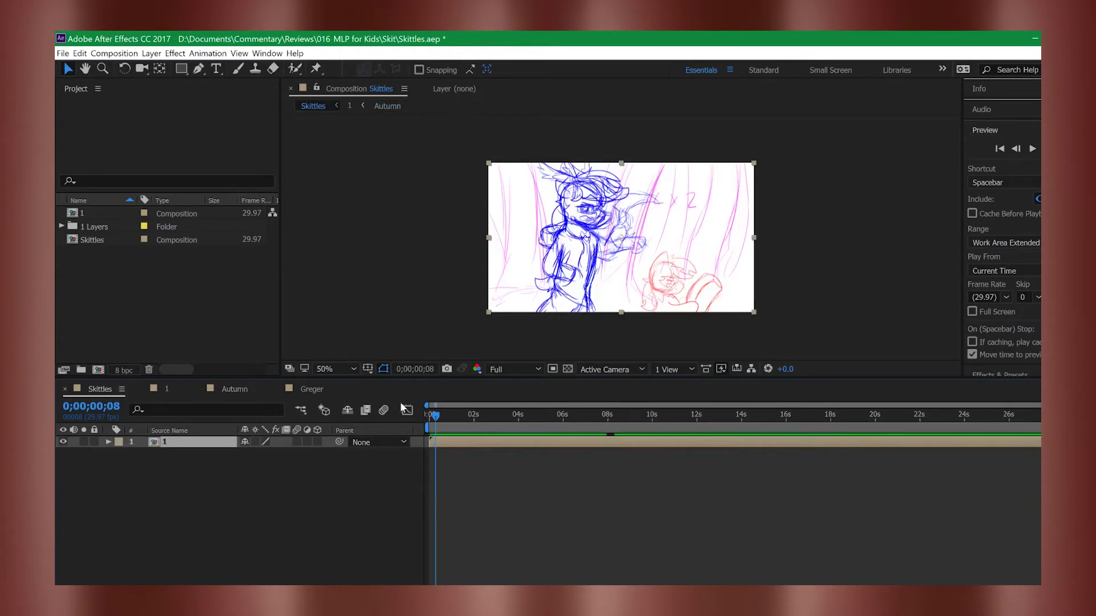
pyautogui.click(251, 396)
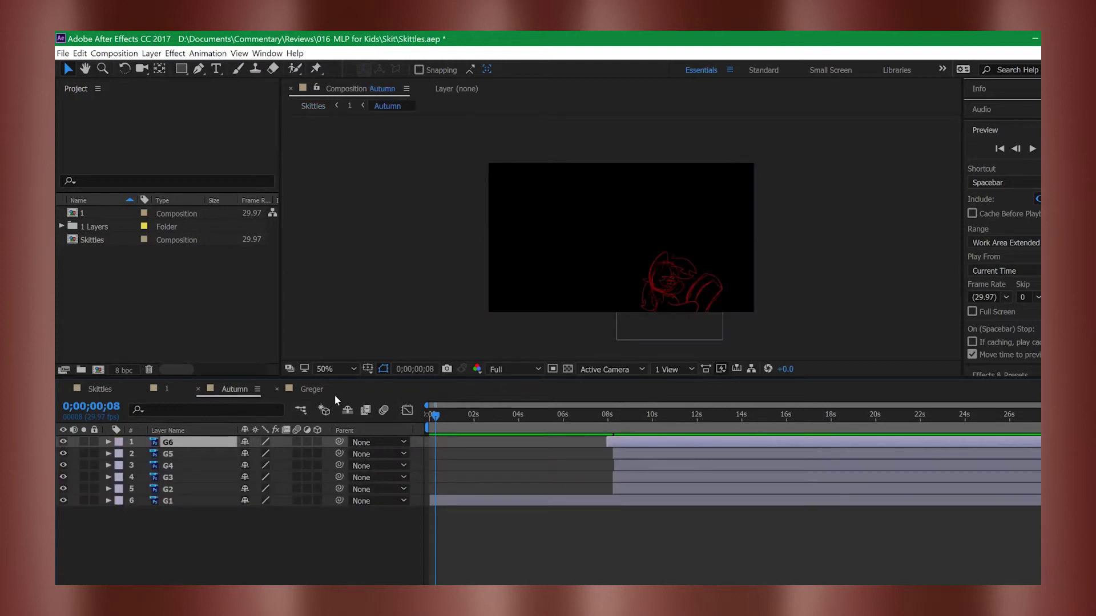
pyautogui.click(316, 391)
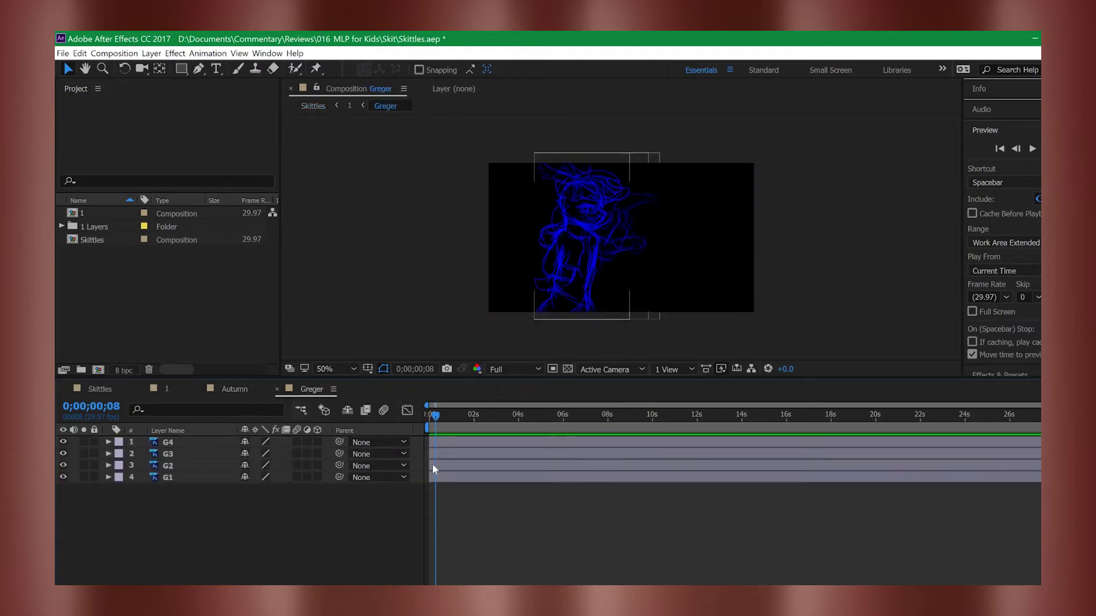
pyautogui.moveTo(425, 465); pyautogui.dragTo(611, 466)
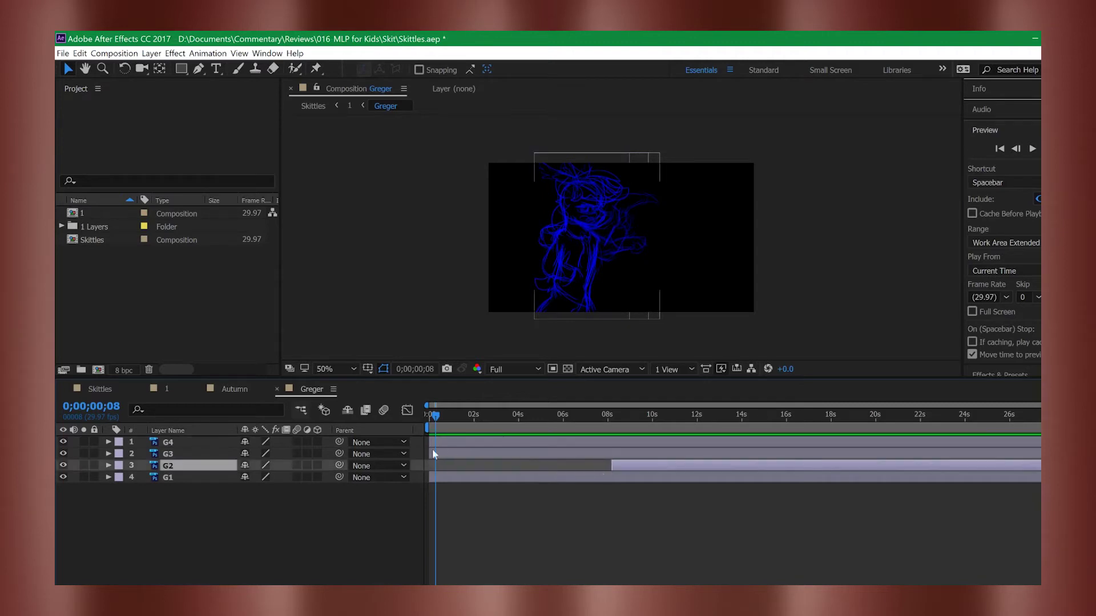
pyautogui.moveTo(432, 454); pyautogui.dragTo(483, 454)
pyautogui.moveTo(555, 463); pyautogui.dragTo(613, 457)
pyautogui.moveTo(429, 442); pyautogui.dragTo(625, 445)
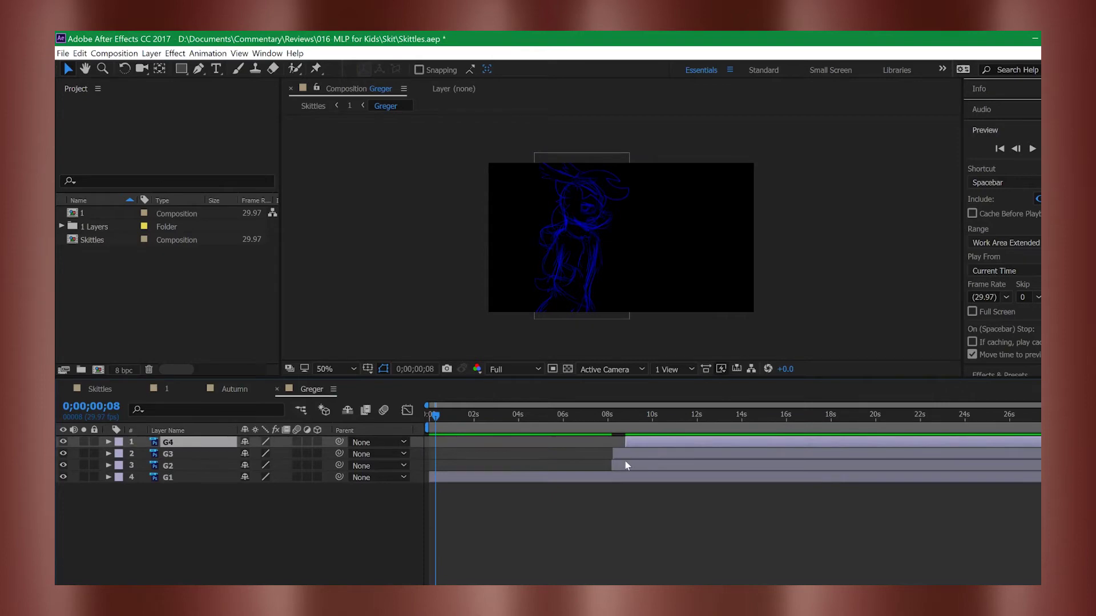
pyautogui.moveTo(612, 469)
pyautogui.mouseDown()
pyautogui.moveTo(501, 468)
pyautogui.moveTo(611, 469)
pyautogui.mouseUp()
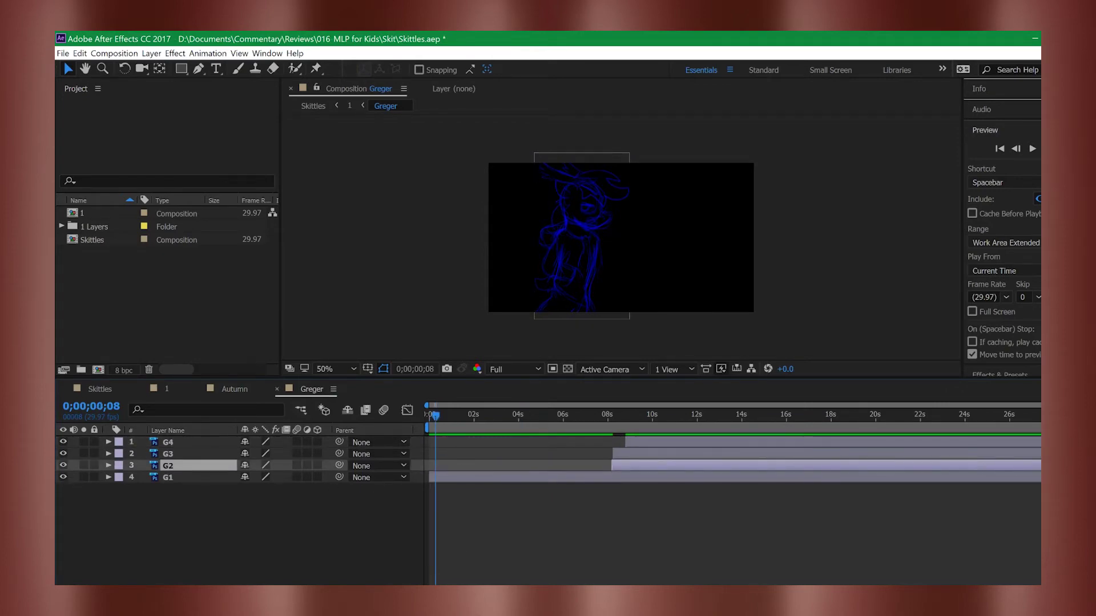
# Step: Switch to Premiere Pro, play the first voice clip, place the playhead near its end at 00;00;02;07, and copy the timecode
pyautogui.hotkey('alt', 'Tab')
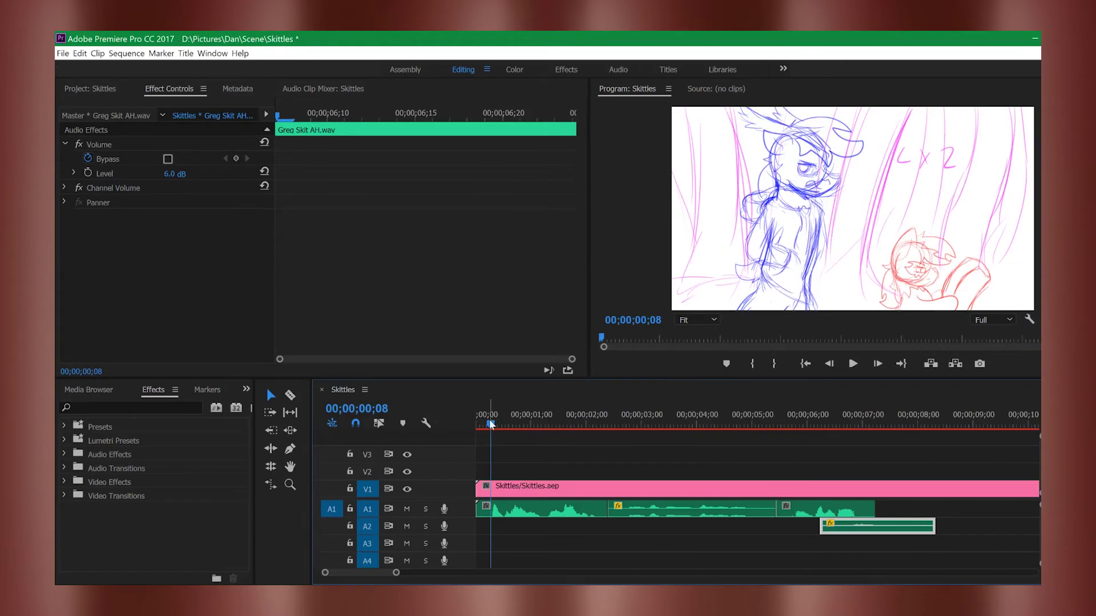
pyautogui.click(486, 425)
pyautogui.press('space')
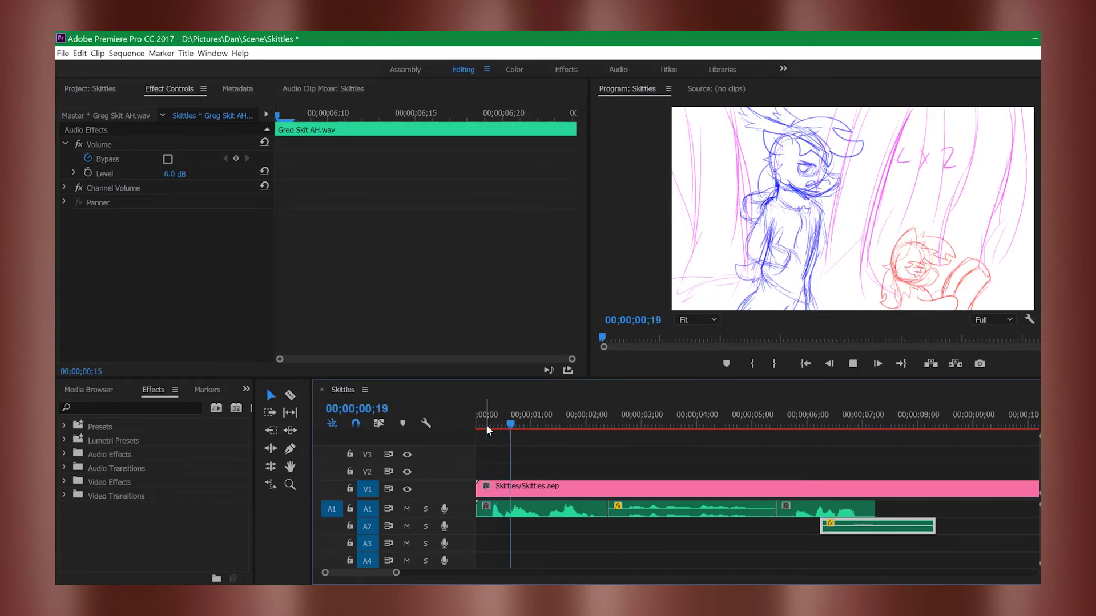
pyautogui.press('space')
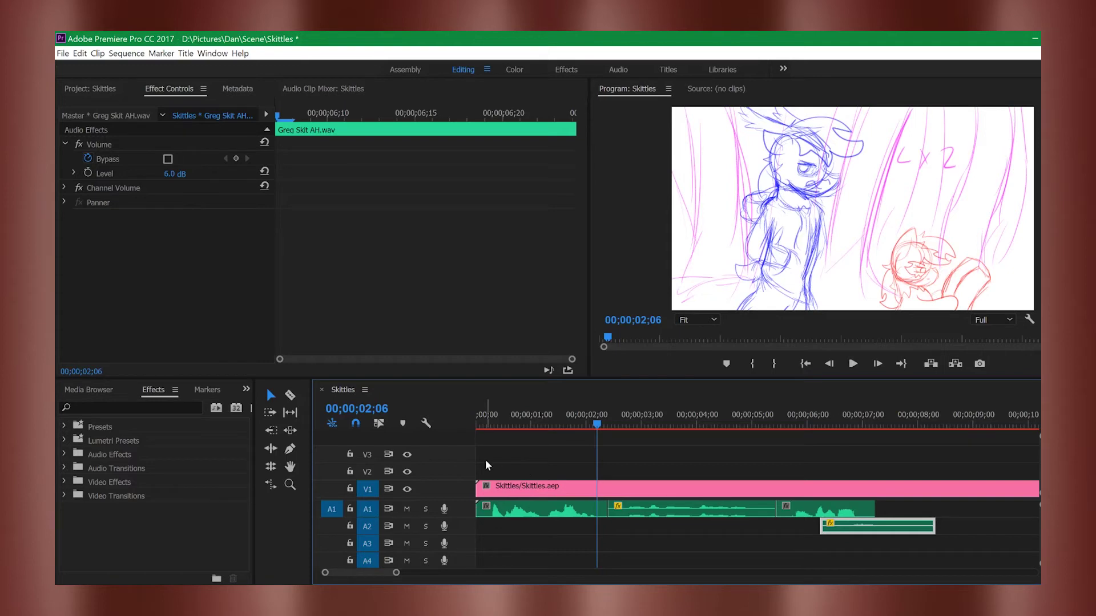
pyautogui.click(598, 426)
pyautogui.click(358, 407)
pyautogui.hotkey('ctrl', 'c')
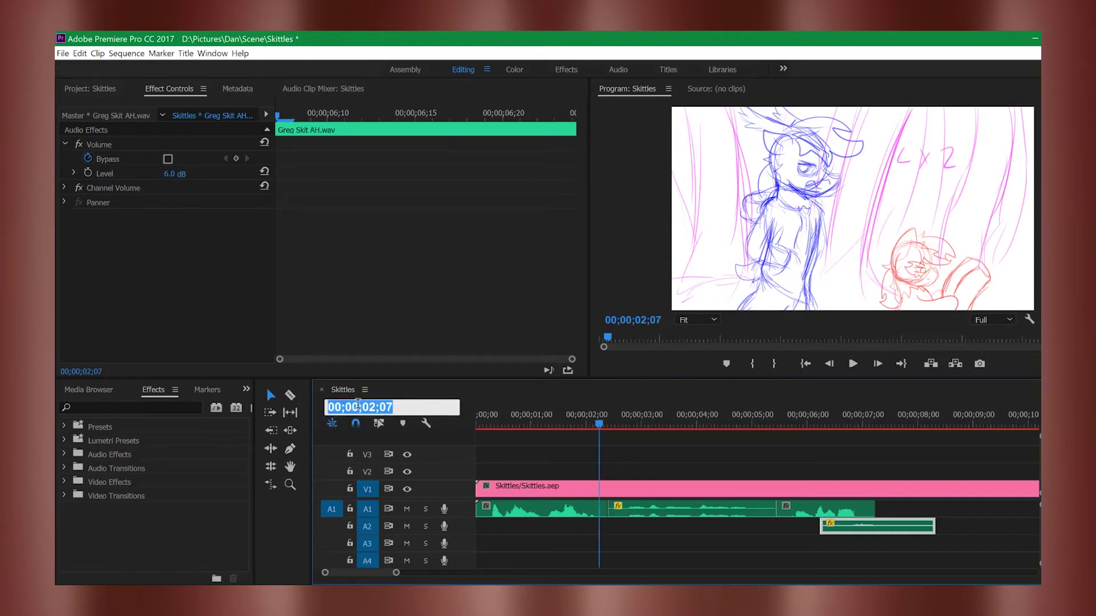
# Step: Switch to After Effects and, in the Greger composition, end layer G1 at 0;00;02;07 and move layer G2 to start there
pyautogui.hotkey('alt', 'Tab')
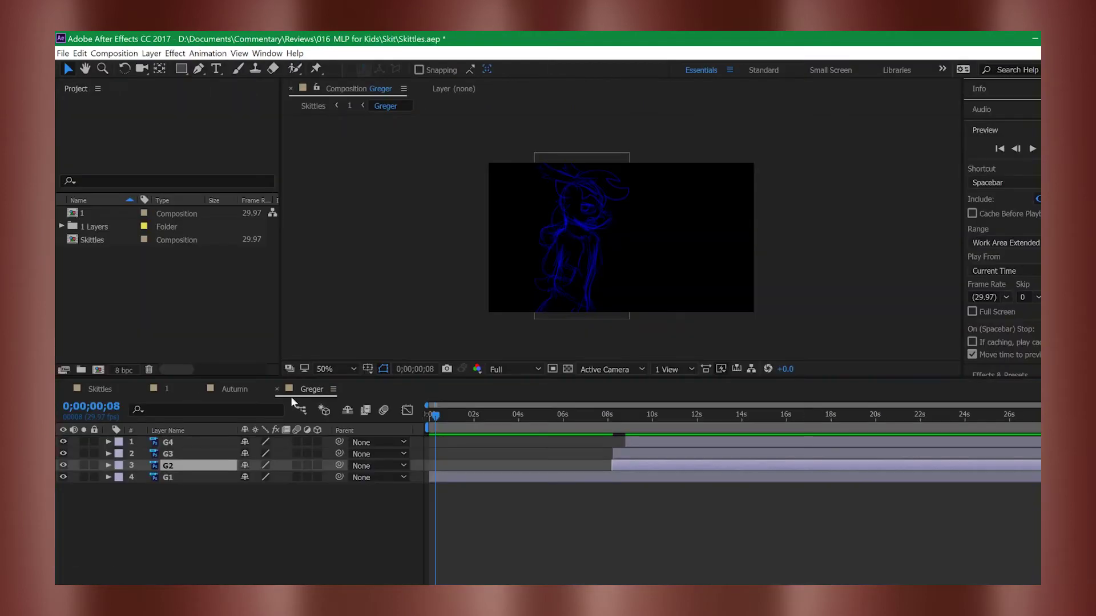
pyautogui.click(113, 405)
pyautogui.hotkey('ctrl', 'v')
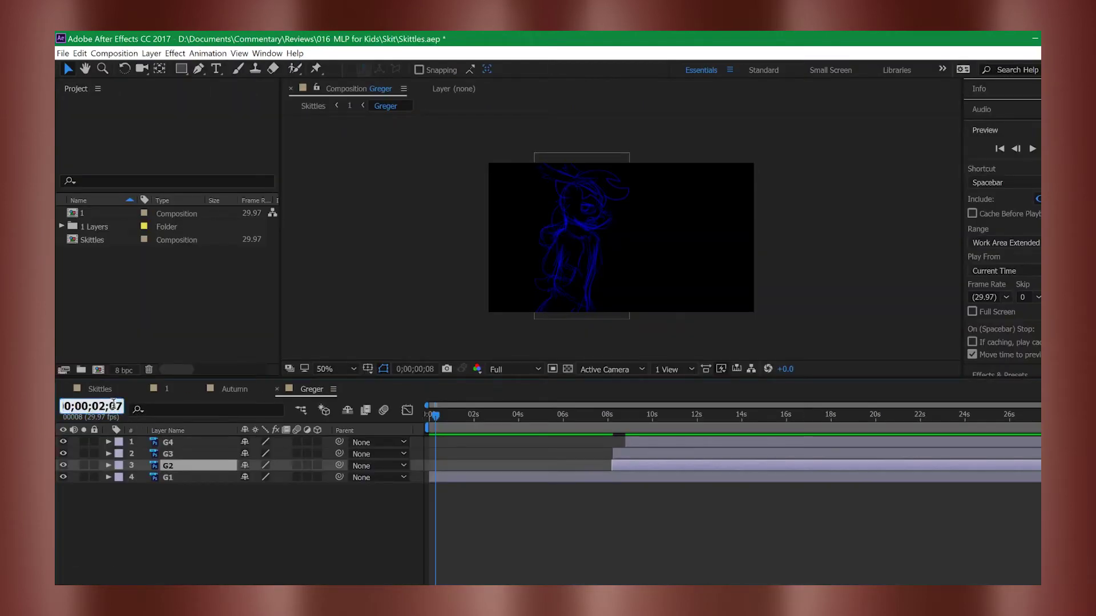
pyautogui.press('Return')
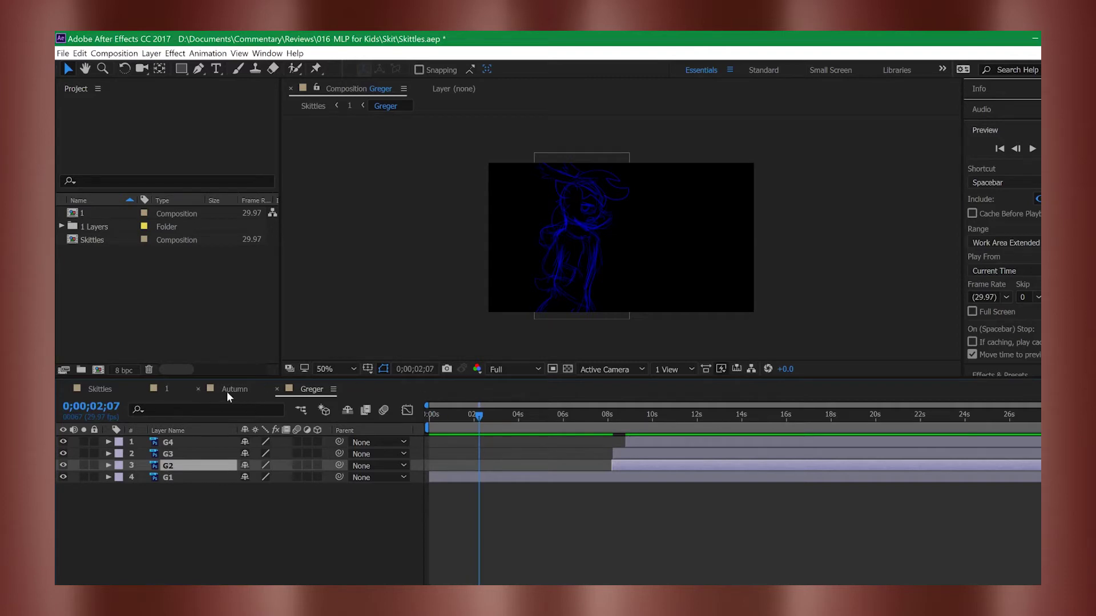
pyautogui.moveTo(1040, 478); pyautogui.dragTo(479, 496)
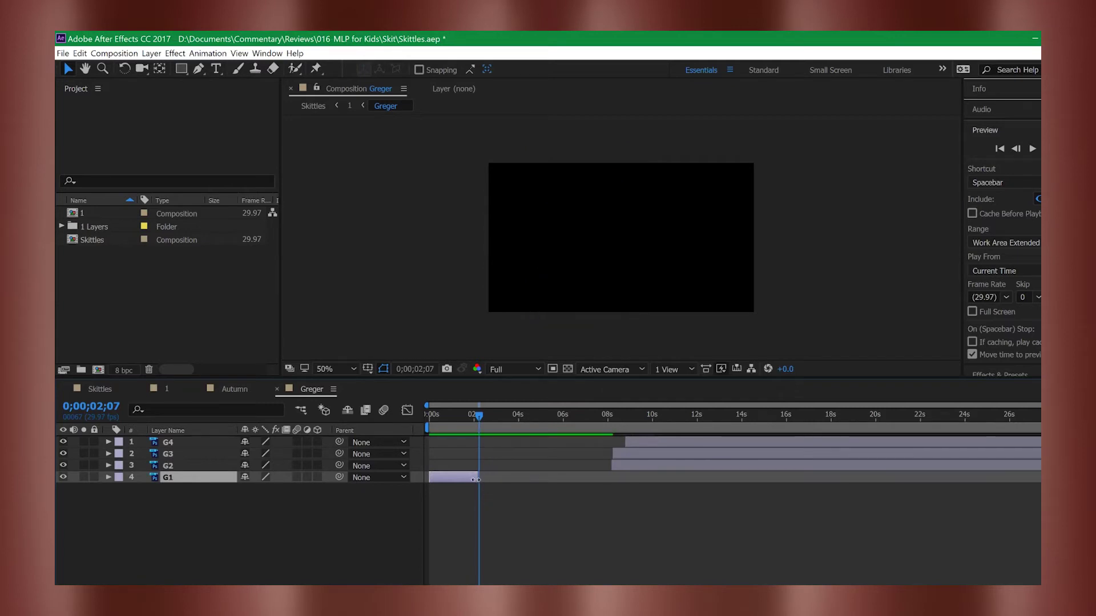
pyautogui.moveTo(631, 464); pyautogui.dragTo(500, 473)
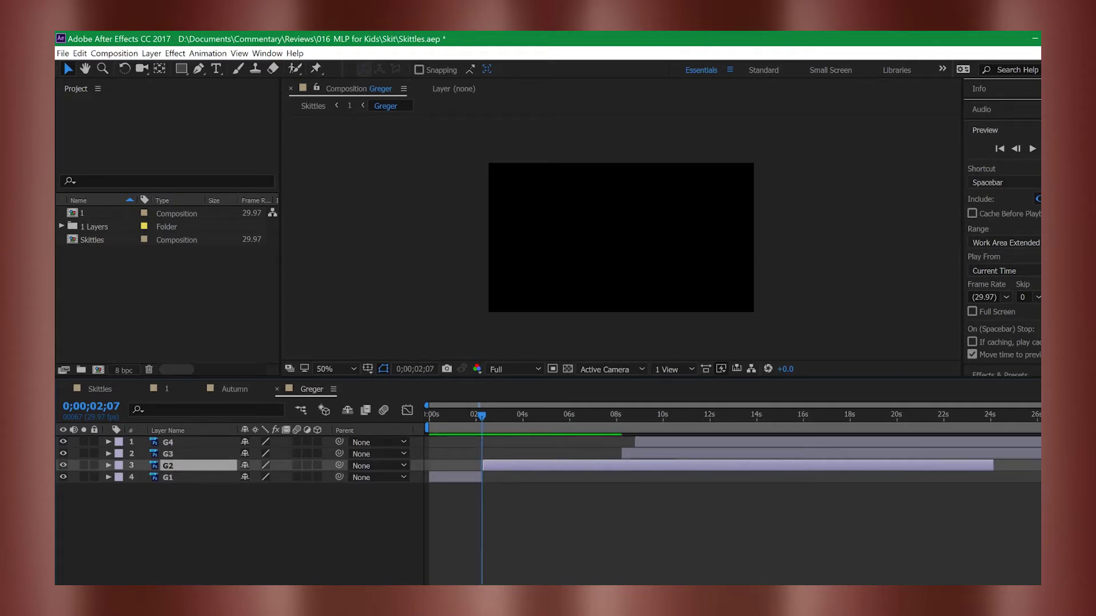
pyautogui.press(';')
pyautogui.moveTo(864, 469); pyautogui.dragTo(795, 472)
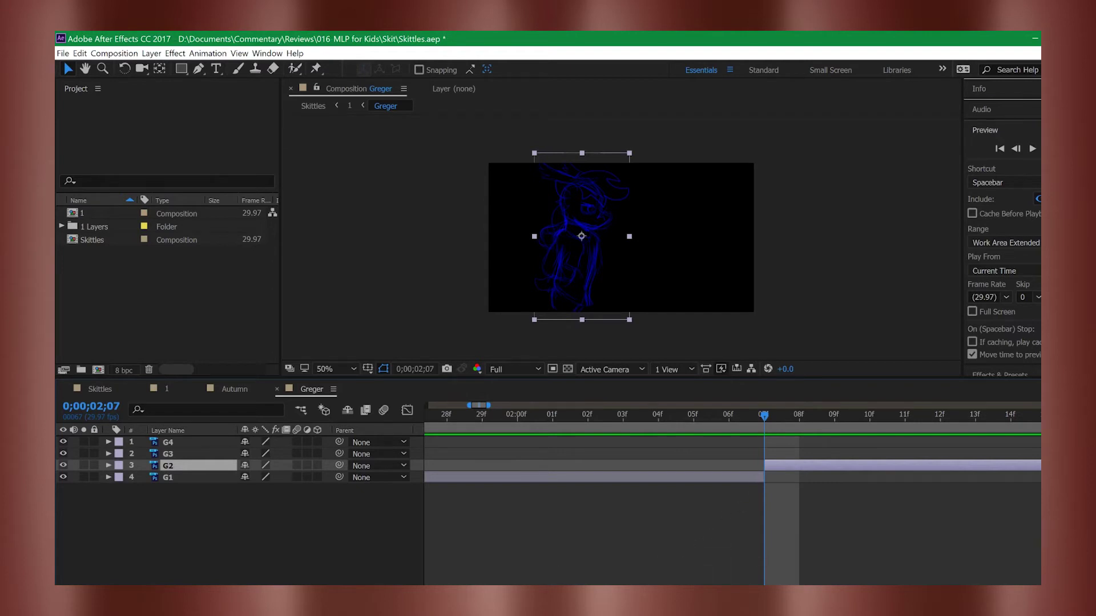
pyautogui.press(';')
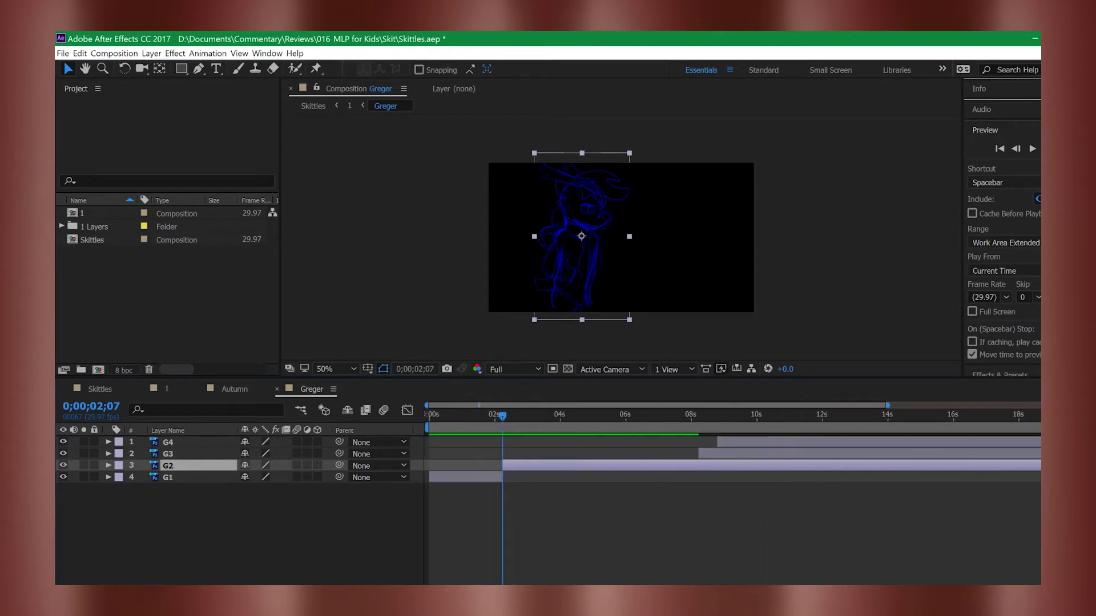
# Step: Switch to Premiere Pro and step frame by frame around 00;00;02;07 to review the change between Greger's two drawings
pyautogui.hotkey('alt', 'Tab')
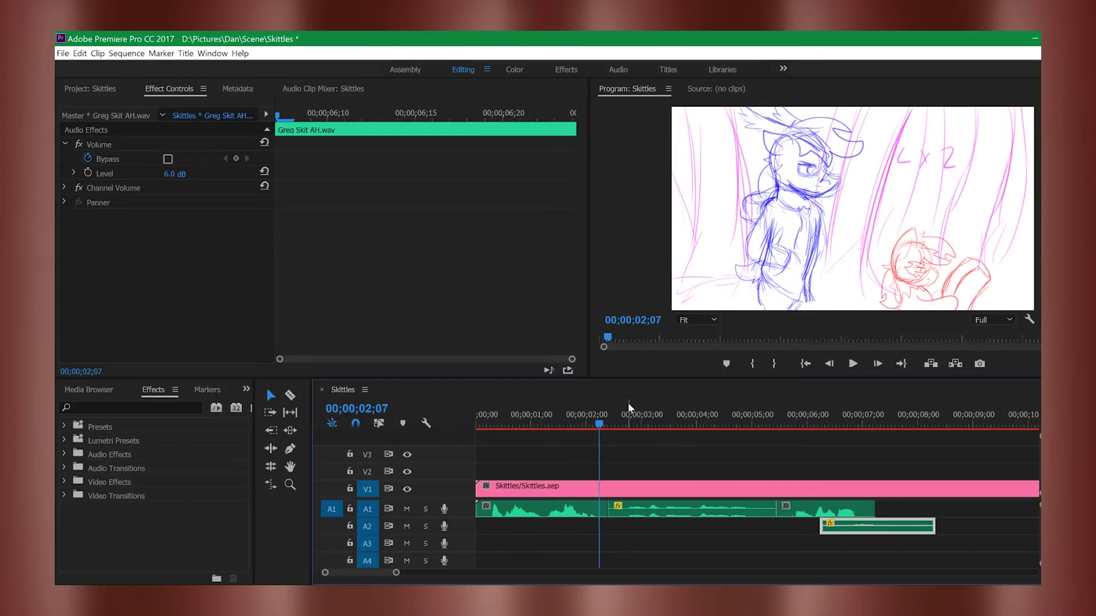
pyautogui.click(597, 425)
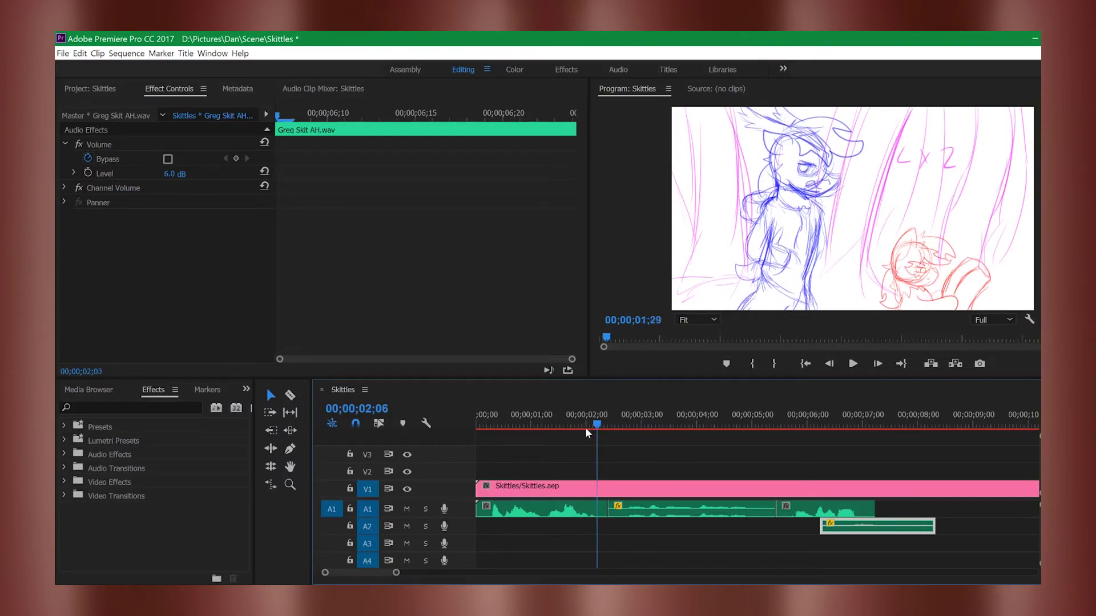
pyautogui.press('Left')
pyautogui.press('Left')
pyautogui.press('Left')
pyautogui.press('Left')
pyautogui.press('Left')
pyautogui.press('Left')
pyautogui.click(600, 437)
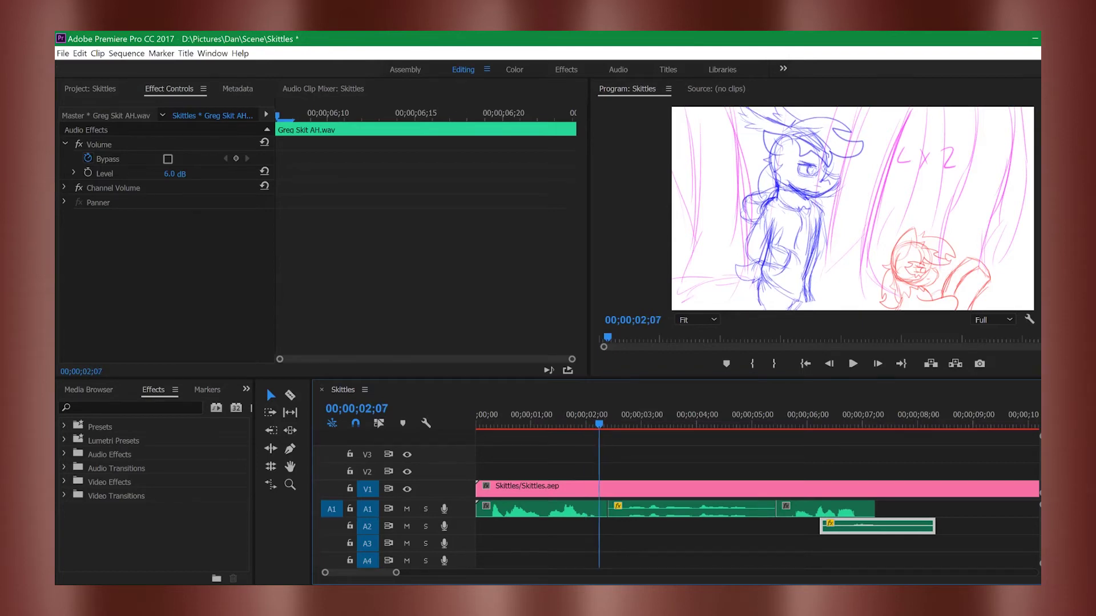
# Step: Open the Autumn composition in After Effects, and copy timecode 00;00;02;22 from the playhead of the Premiere Pro sequence
pyautogui.hotkey('alt', 'Tab')
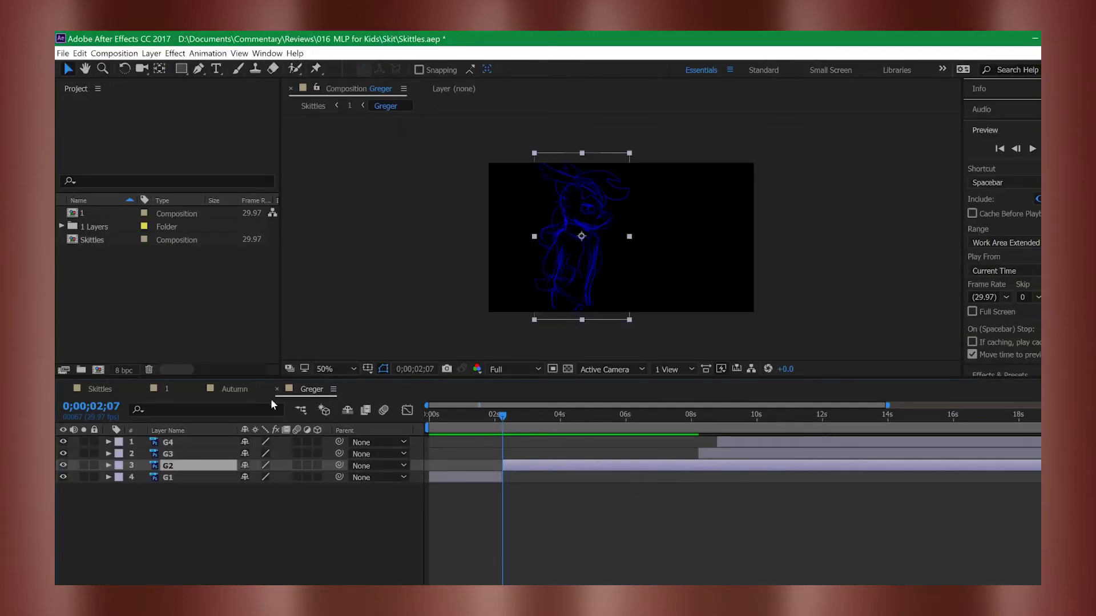
pyautogui.click(234, 391)
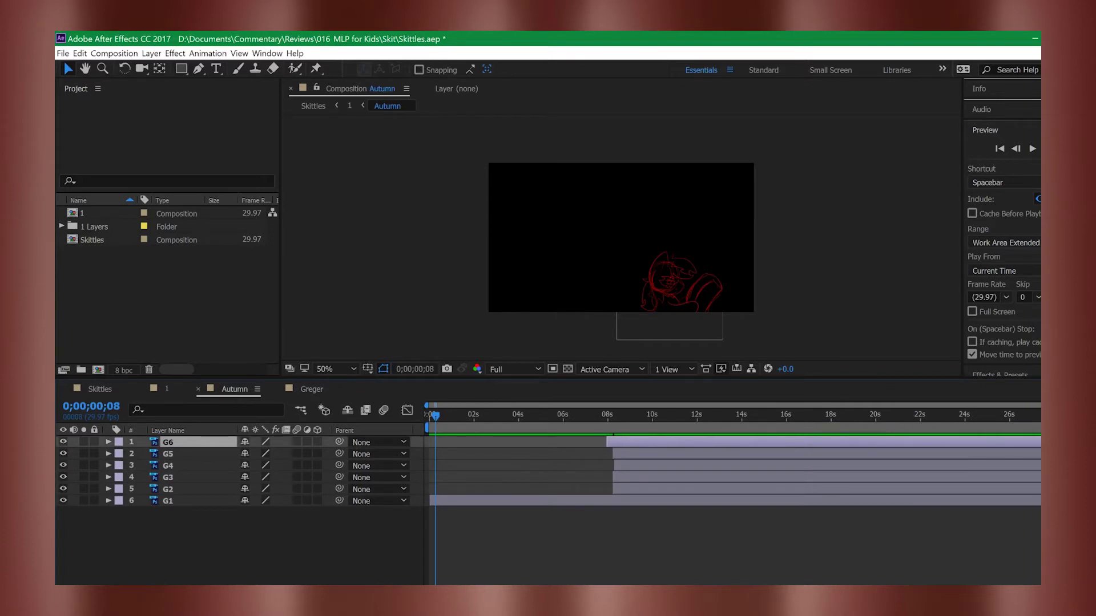
pyautogui.moveTo(618, 614)
pyautogui.click(617, 525)
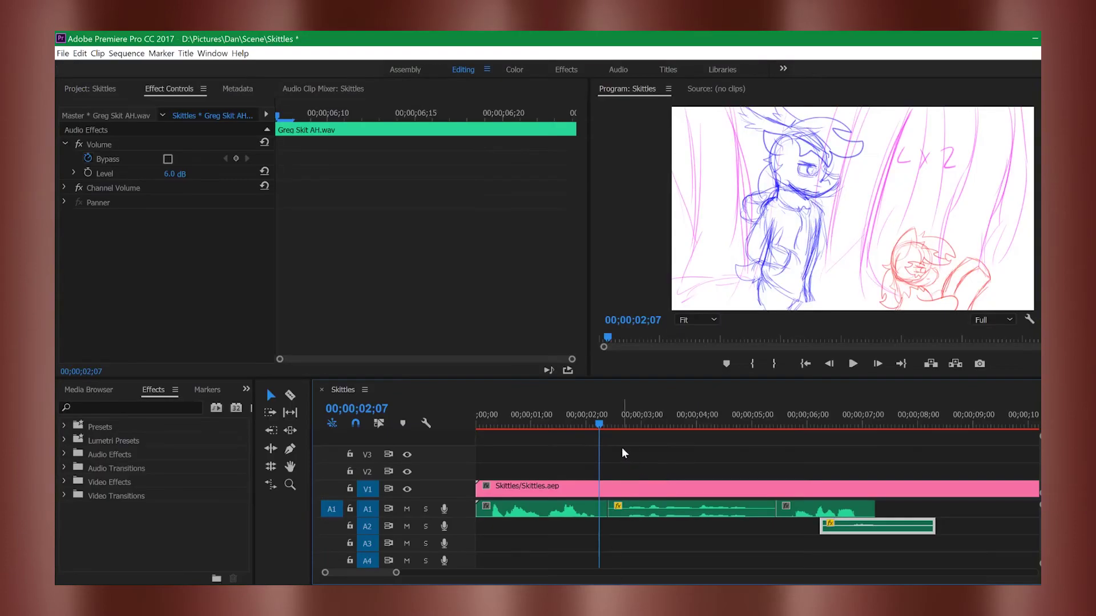
pyautogui.moveTo(604, 423); pyautogui.dragTo(627, 425)
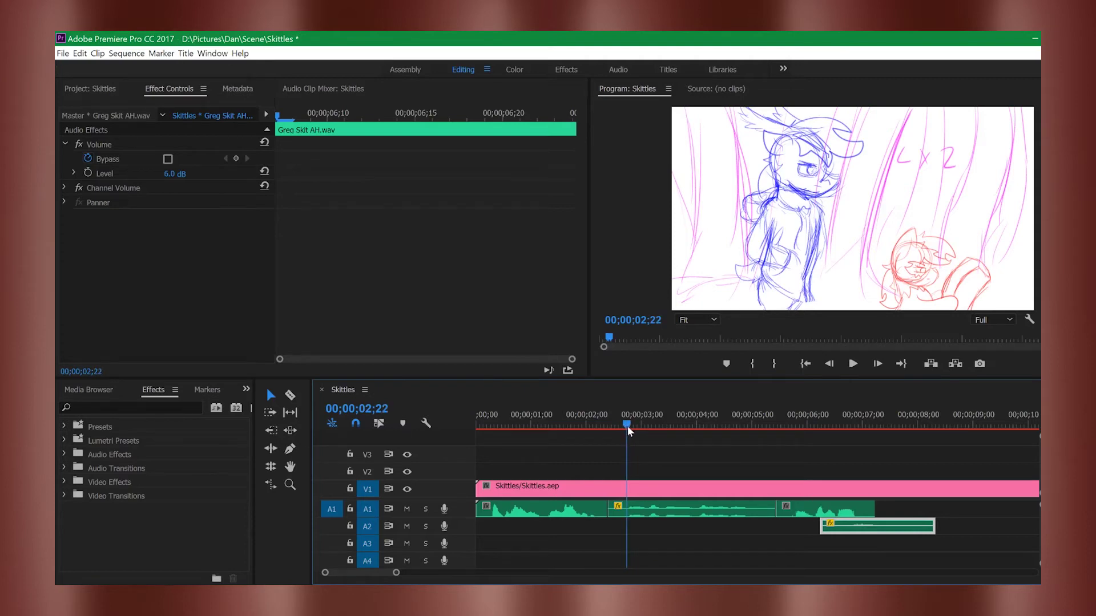
pyautogui.click(379, 406)
pyautogui.hotkey('ctrl', 'c')
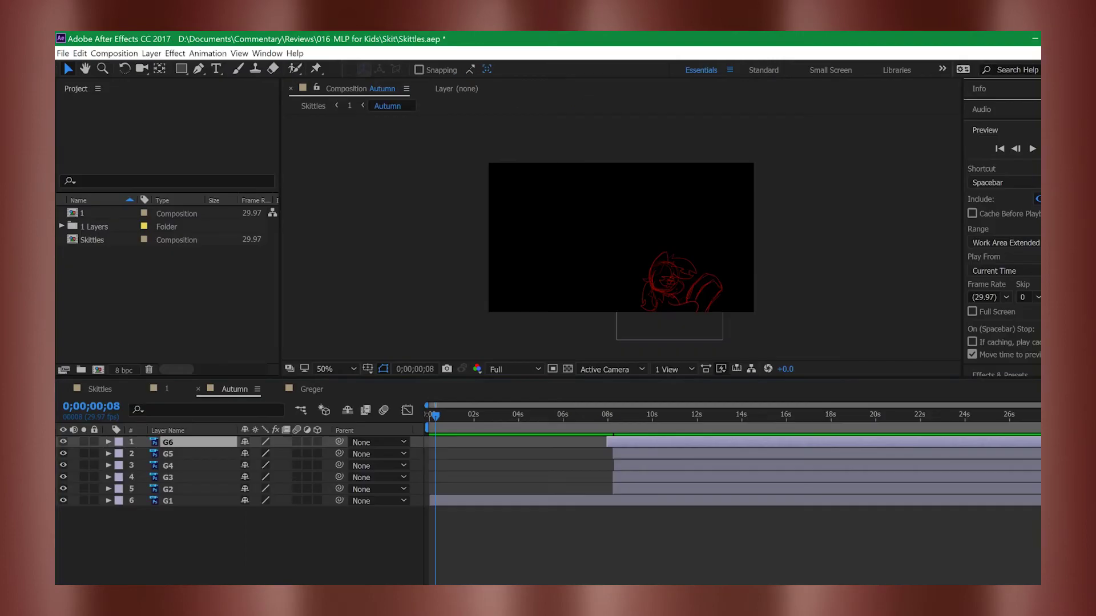
# Step: In After Effects' Autumn composition, end layer G1 at 0;00;02;22 and move layer G2 to start there
pyautogui.click(105, 406)
pyautogui.hotkey('ctrl', 'v')
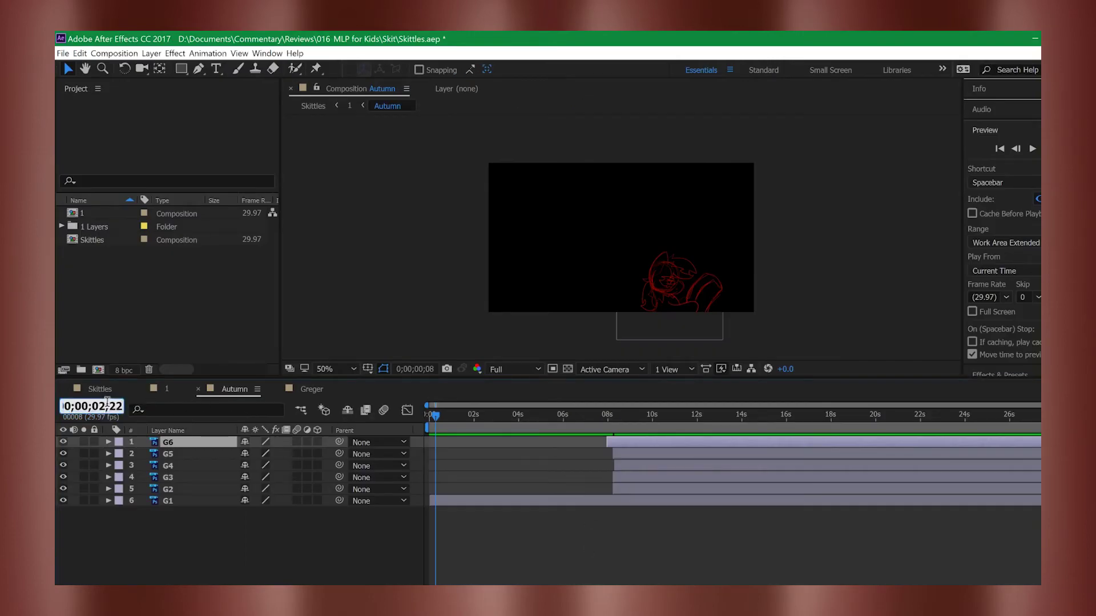
pyautogui.press('Return')
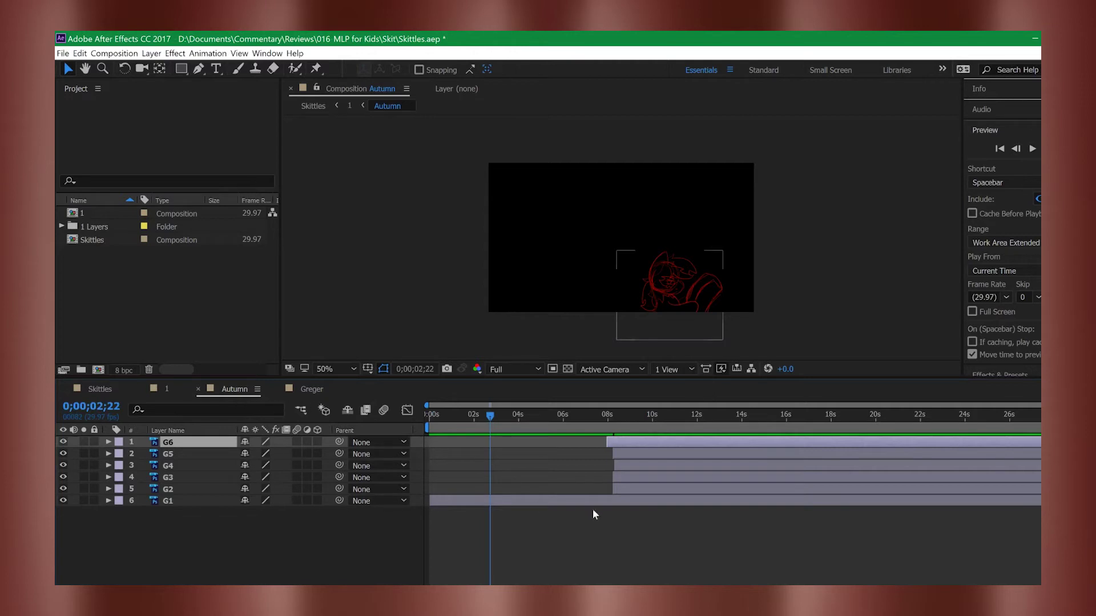
pyautogui.moveTo(1039, 501); pyautogui.dragTo(492, 514)
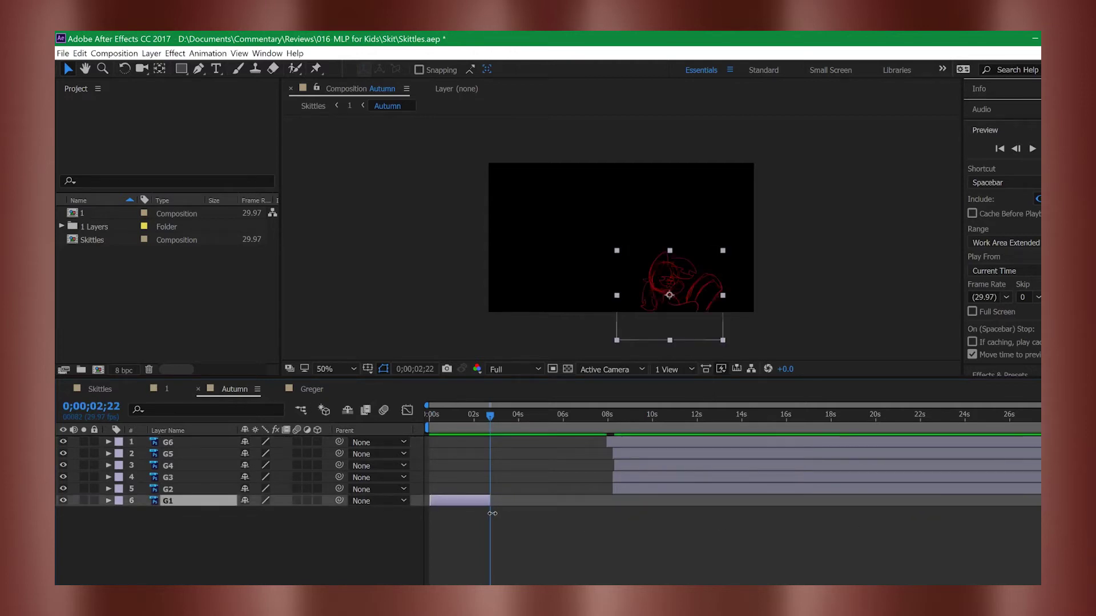
pyautogui.moveTo(631, 484); pyautogui.dragTo(506, 494)
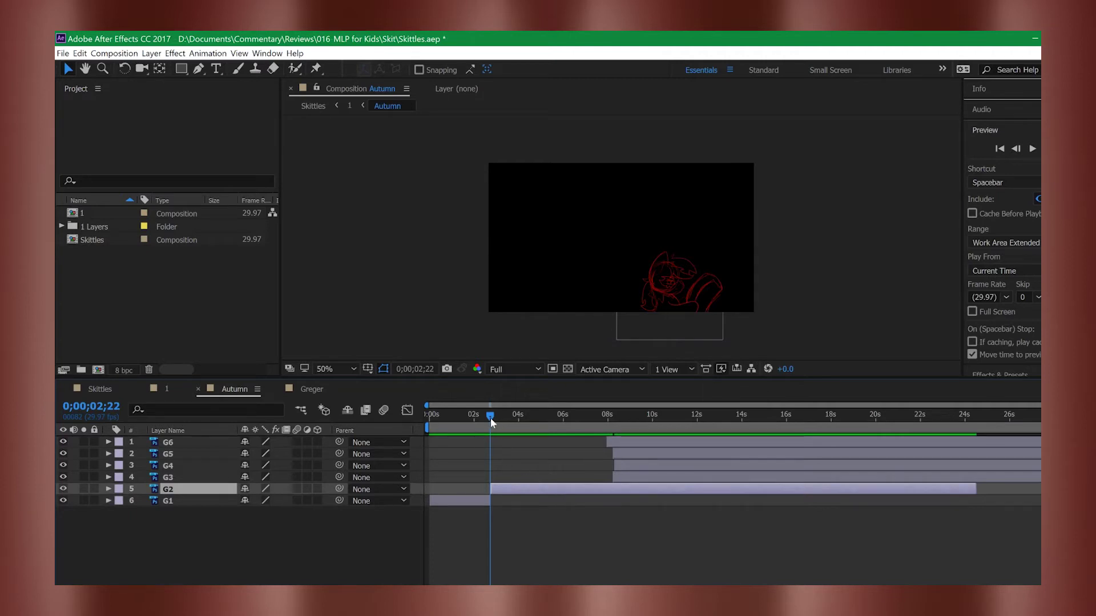
pyautogui.moveTo(486, 416)
pyautogui.mouseDown()
pyautogui.moveTo(498, 415)
pyautogui.moveTo(490, 423)
pyautogui.mouseUp()
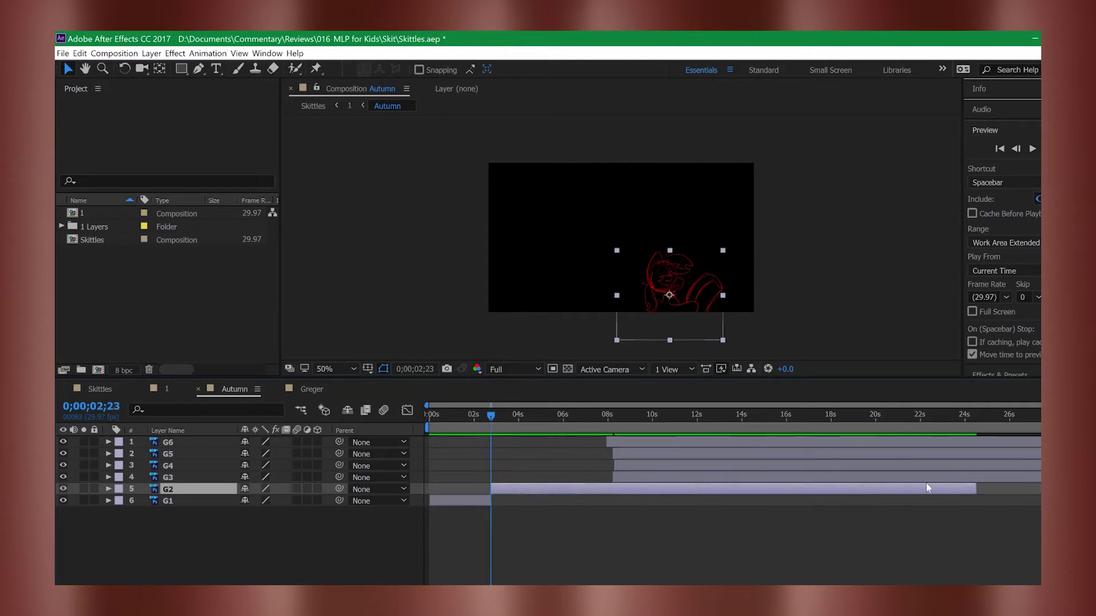
# Step: Trim the end of Autumn's layer G2 to about 6 seconds and try to move layer G3 to start there
pyautogui.moveTo(972, 489); pyautogui.dragTo(556, 440)
pyautogui.click(562, 415)
pyautogui.moveTo(618, 476); pyautogui.dragTo(577, 490)
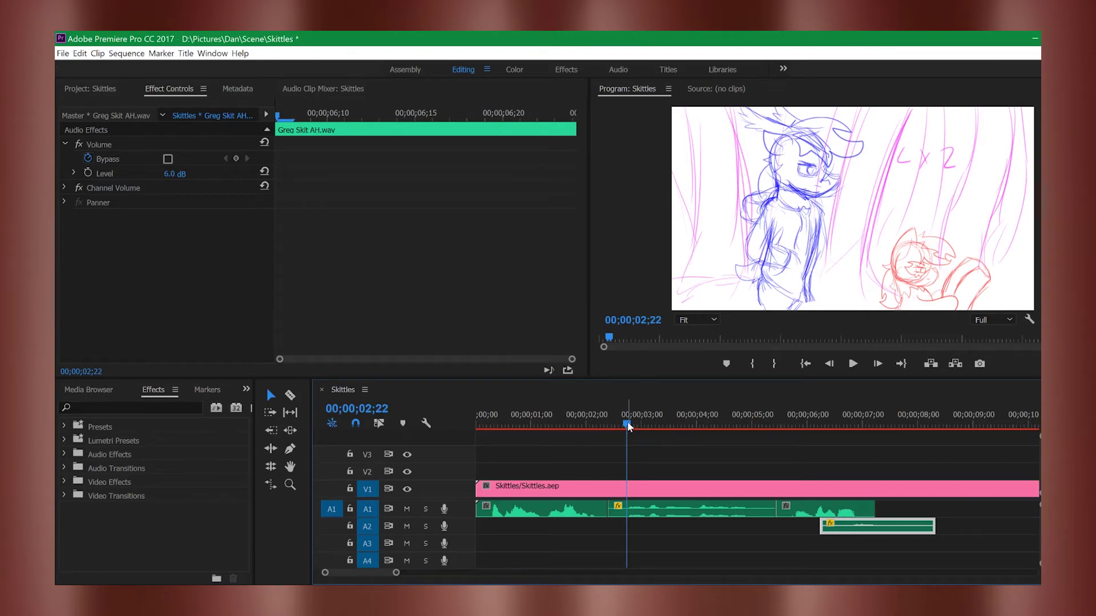
# Step: In Premiere Pro, play on through the second voice clip, place the playhead at 00;00;04;01, and copy the timecode
pyautogui.press('space')
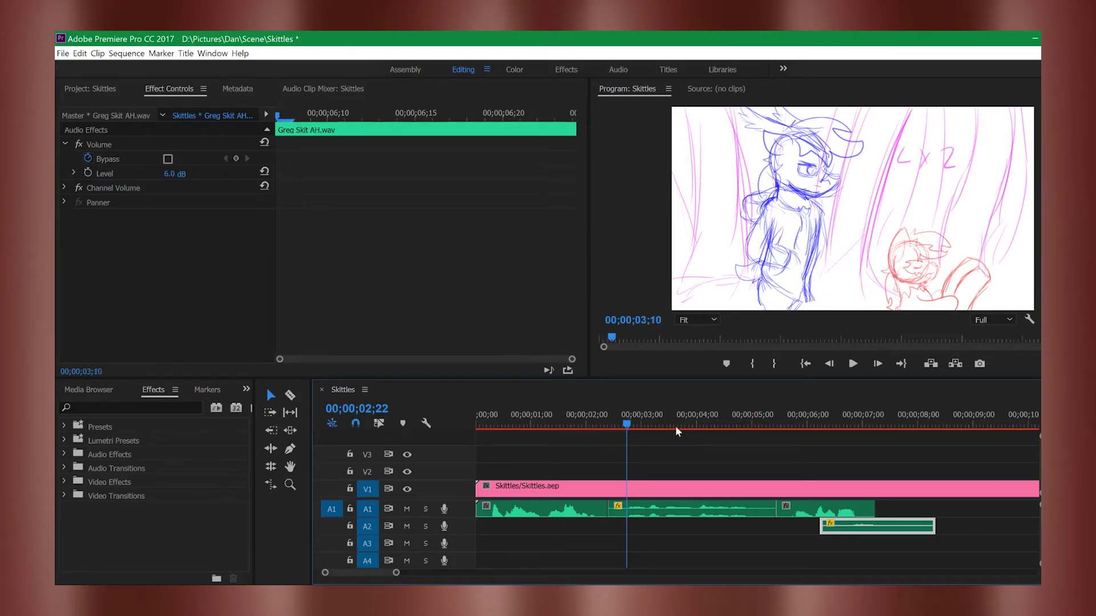
pyautogui.click(698, 425)
pyautogui.moveTo(705, 420); pyautogui.dragTo(700, 428)
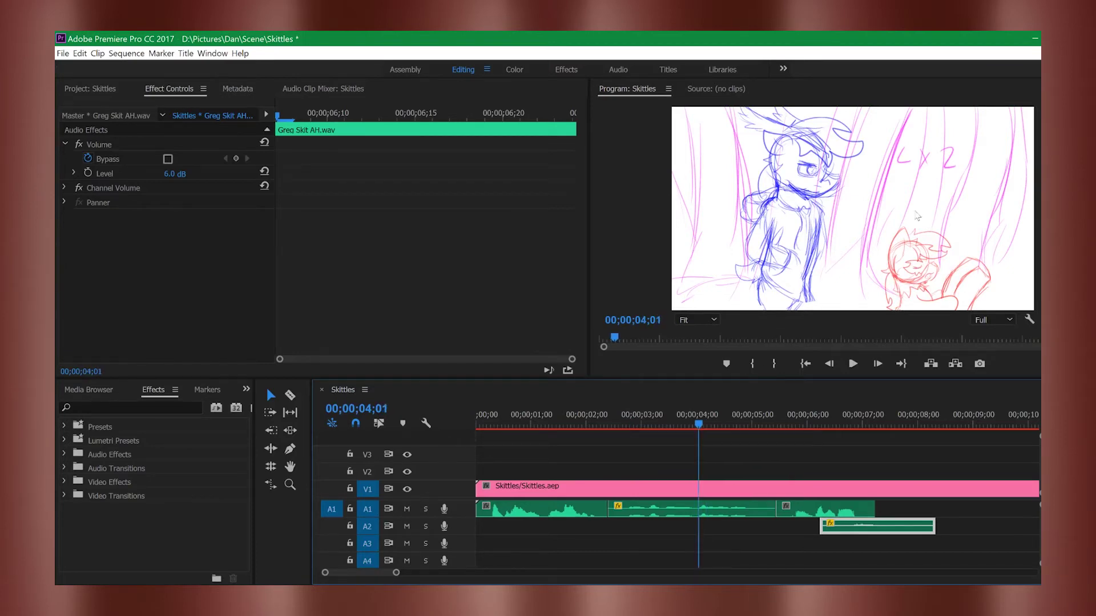
pyautogui.click(372, 408)
pyautogui.hotkey('ctrl', 'c')
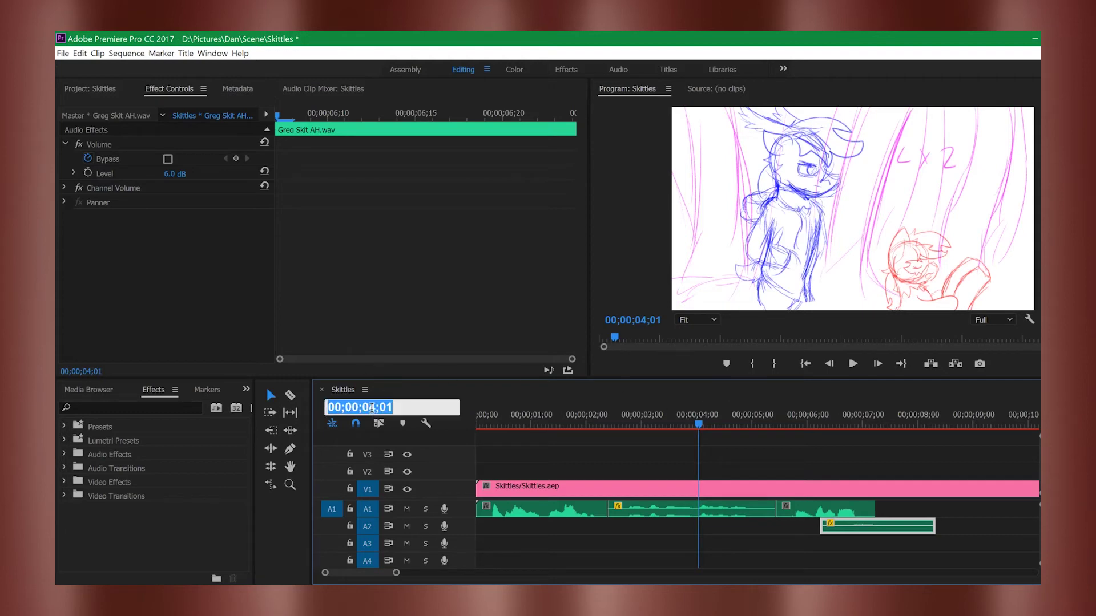
# Step: Switch to After Effects and set the Autumn composition's current time to the copied timecode, 0;00;04;01
pyautogui.hotkey('alt', 'Tab')
pyautogui.click(113, 405)
pyautogui.hotkey('ctrl', 'v')
pyautogui.press('Return')
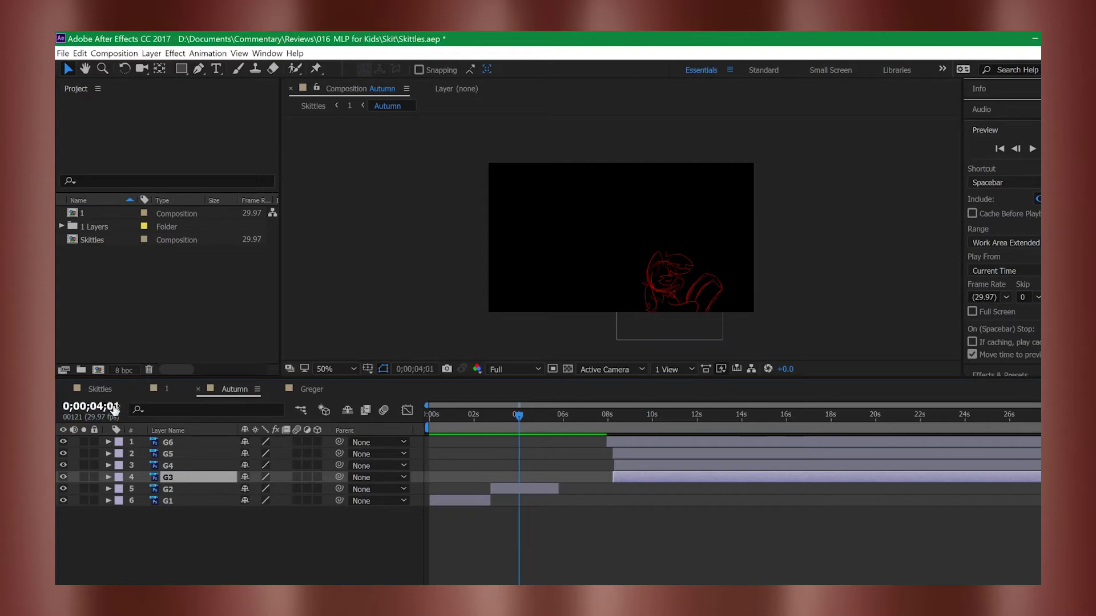
# Step: End Autumn's layer G2 at 0;00;04;01, move layer G3 to start there, and check the cut between them up close
pyautogui.click(552, 489)
pyautogui.hotkey('alt', ']')
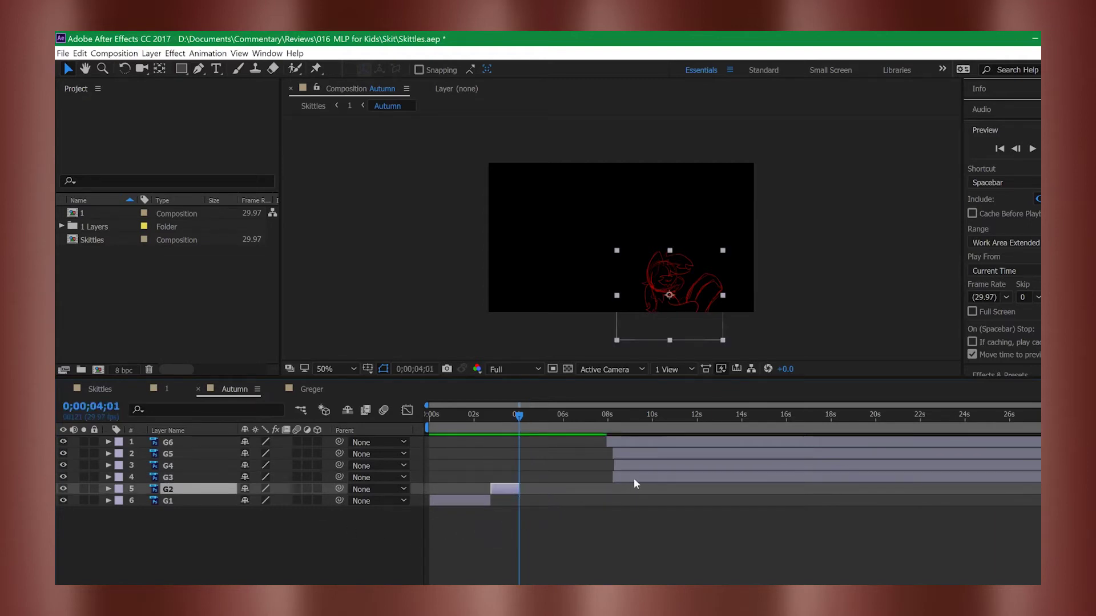
pyautogui.moveTo(634, 479); pyautogui.dragTo(539, 482)
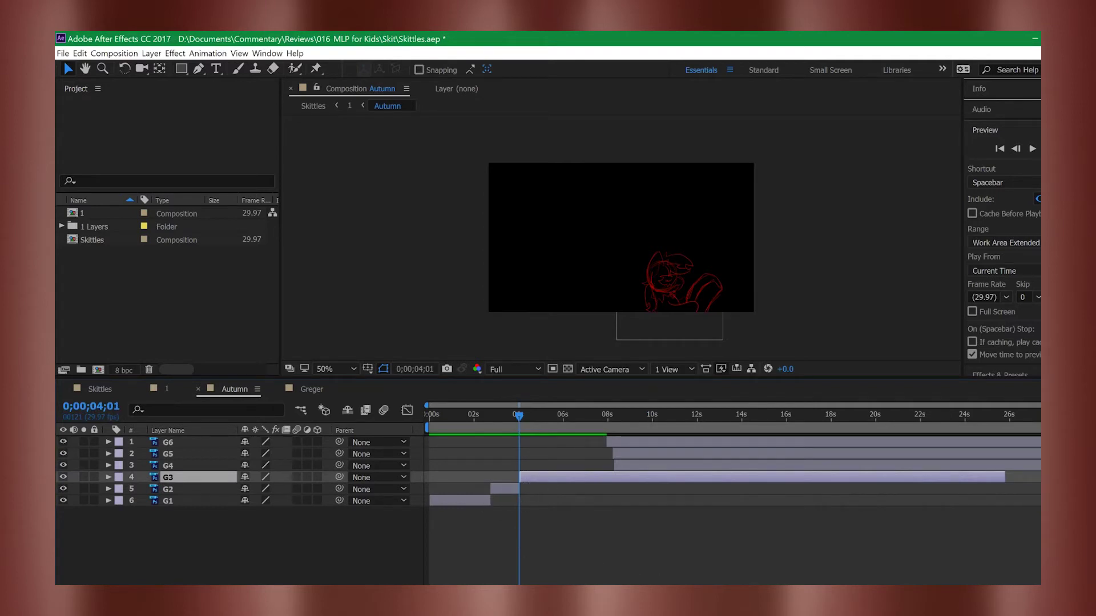
pyautogui.press(';')
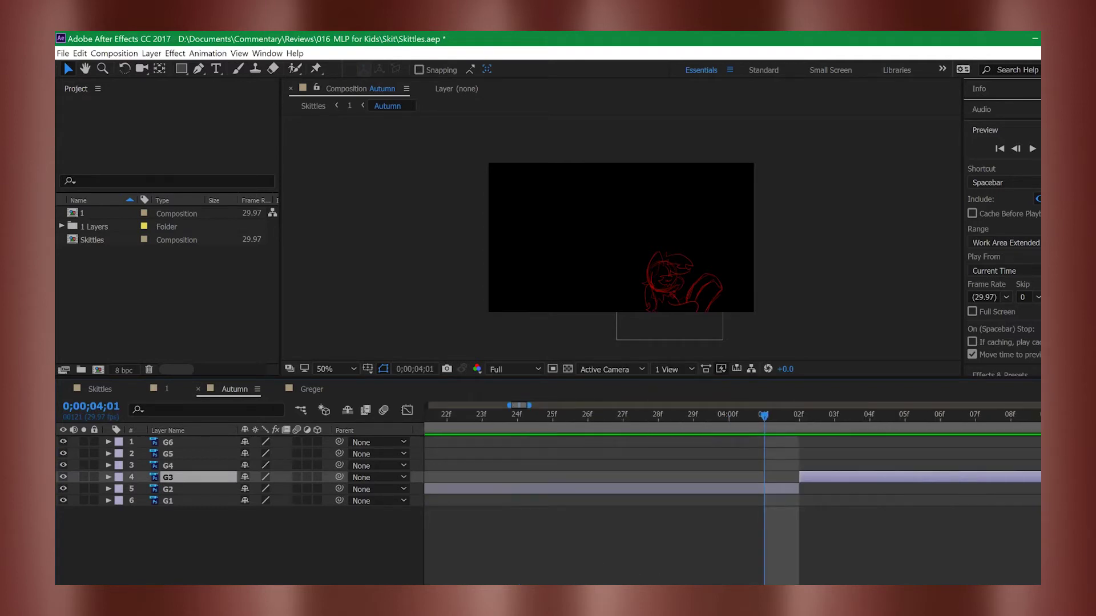
pyautogui.press(';')
pyautogui.moveTo(520, 421); pyautogui.dragTo(553, 419)
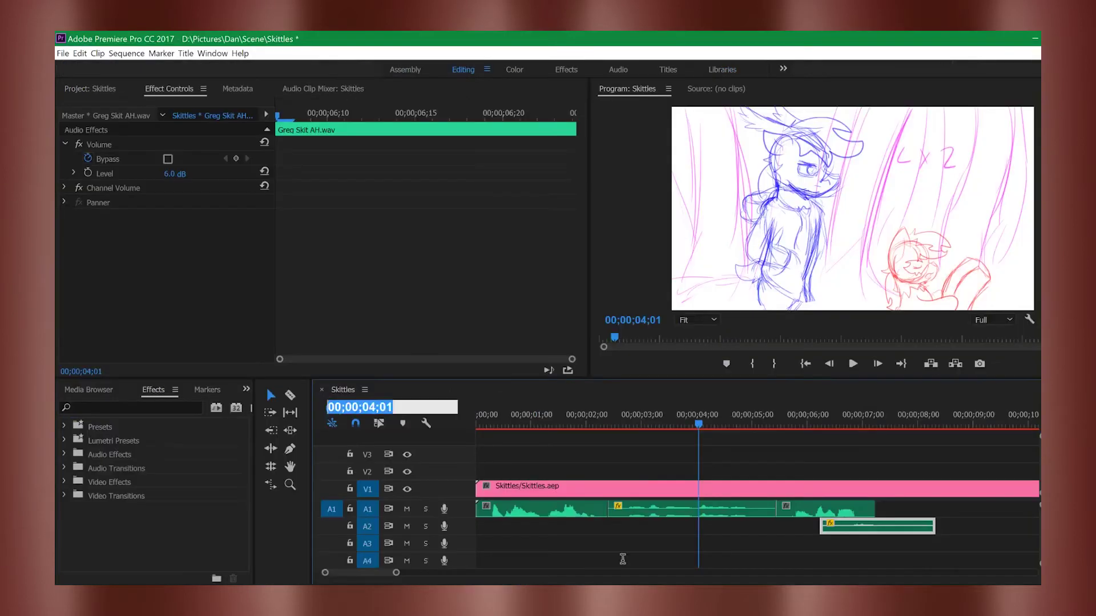
# Step: In Premiere Pro, play on from 00;00;04;01 and place the playhead at 00;00;05;13, where the third voice clip begins
pyautogui.click(696, 428)
pyautogui.click(853, 364)
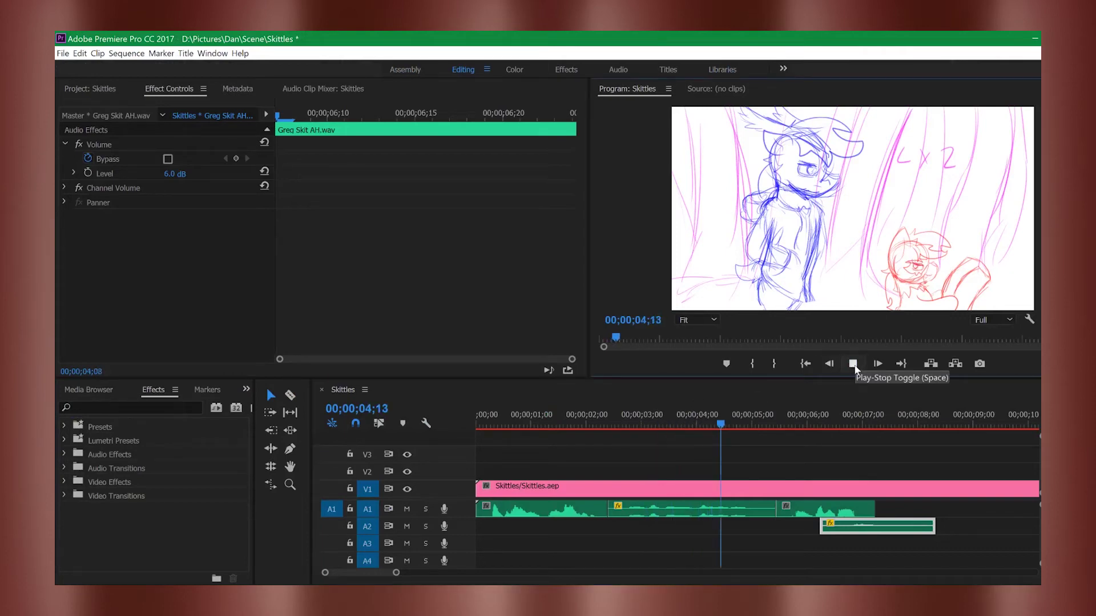
pyautogui.press('space')
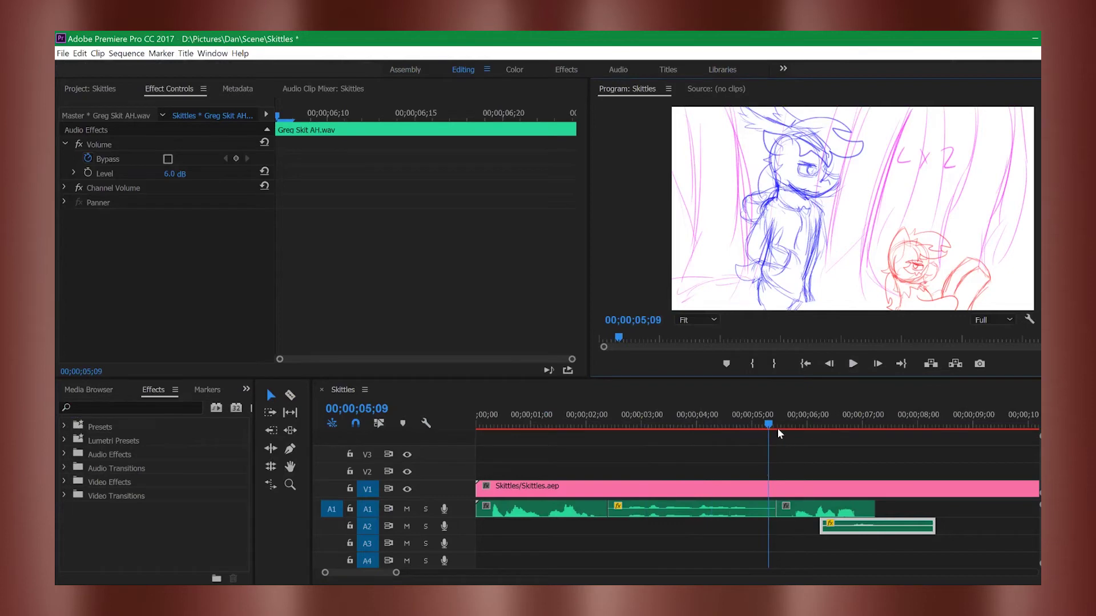
pyautogui.click(776, 427)
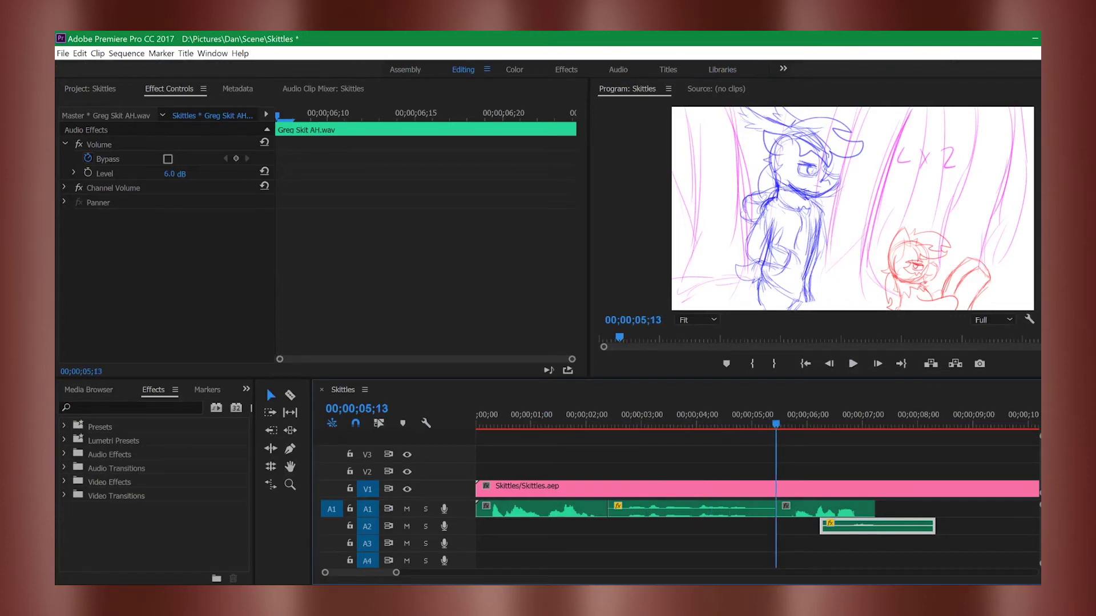
pyautogui.hotkey('alt', 'Tab')
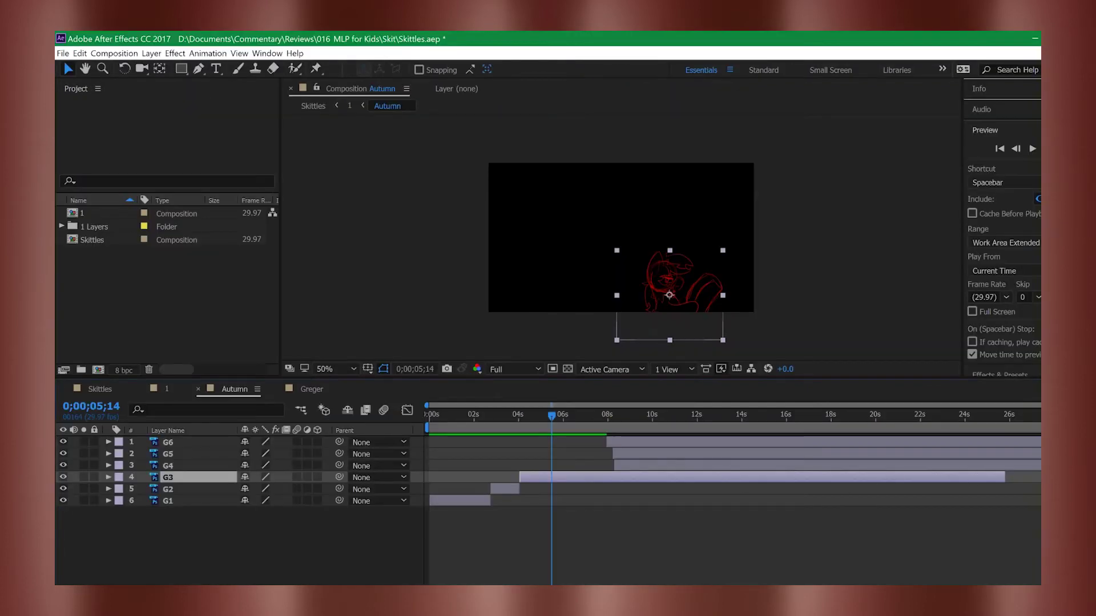
pyautogui.hotkey('alt', 'Tab')
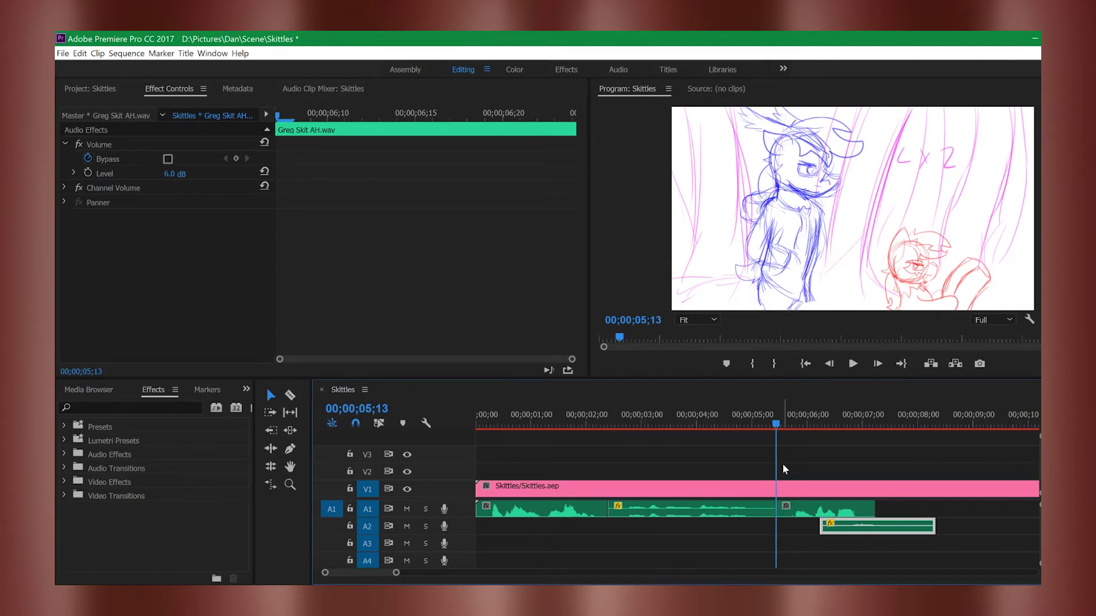
# Step: Copy the 00;00;05;13 timecode from Premiere Pro and set the Autumn composition's current time to it in After Effects
pyautogui.click(385, 407)
pyautogui.hotkey('ctrl', 'c')
pyautogui.hotkey('alt', 'Tab')
pyautogui.click(101, 408)
pyautogui.hotkey('ctrl', 'v')
pyautogui.press('Return')
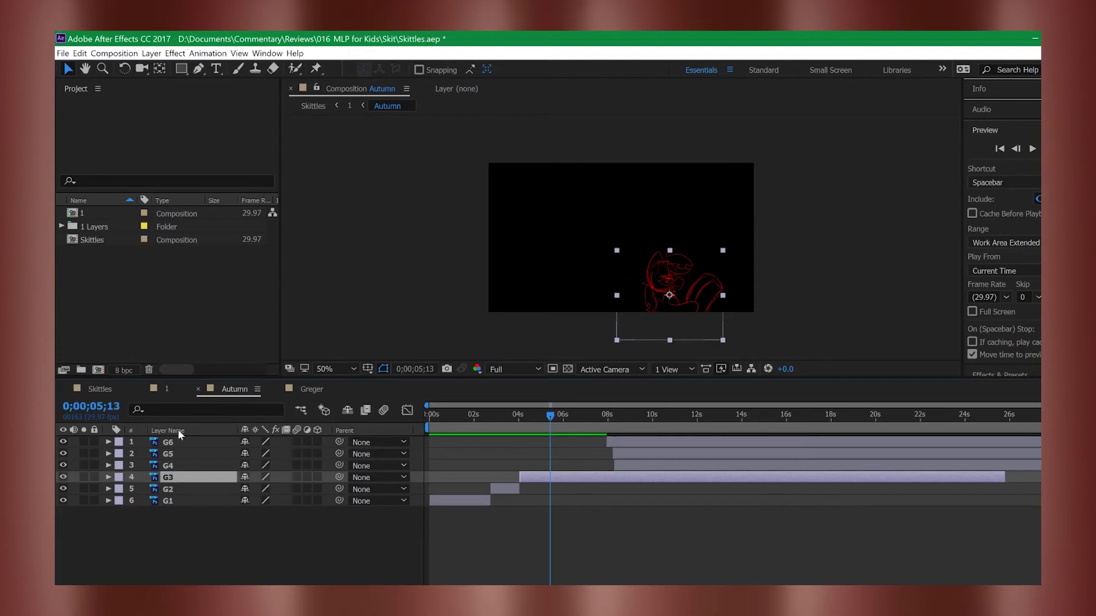
# Step: End Autumn's layer G3 at 0;00;05;13 and move layer G4 to start there
pyautogui.moveTo(1008, 480); pyautogui.dragTo(559, 494)
pyautogui.moveTo(626, 465); pyautogui.dragTo(563, 477)
pyautogui.press('space')
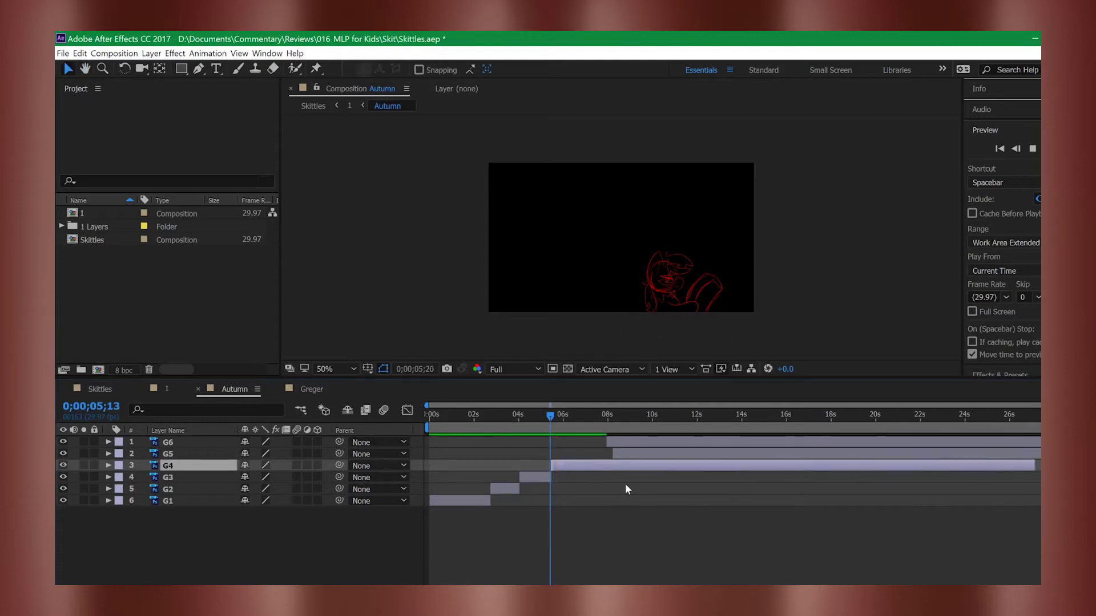
pyautogui.hotkey('ctrl', 'z')
pyautogui.moveTo(649, 466); pyautogui.dragTo(592, 476)
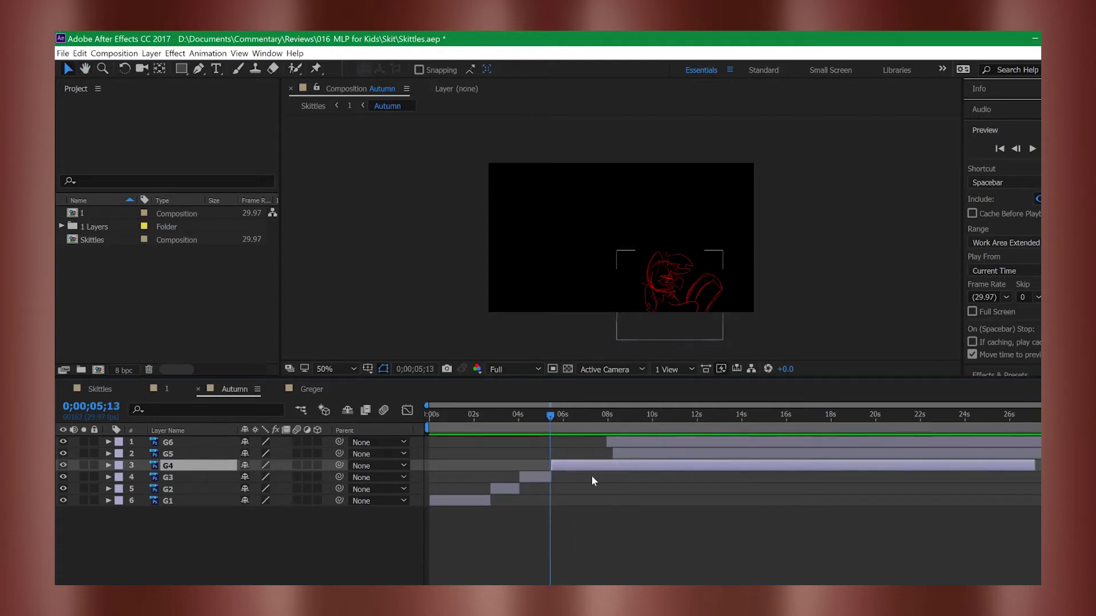
# Step: In Premiere Pro, move the playhead to 00;00;05;21, copy the timecode, and set Autumn's current time to it in After Effects
pyautogui.hotkey('alt', 'Tab')
pyautogui.click(756, 419)
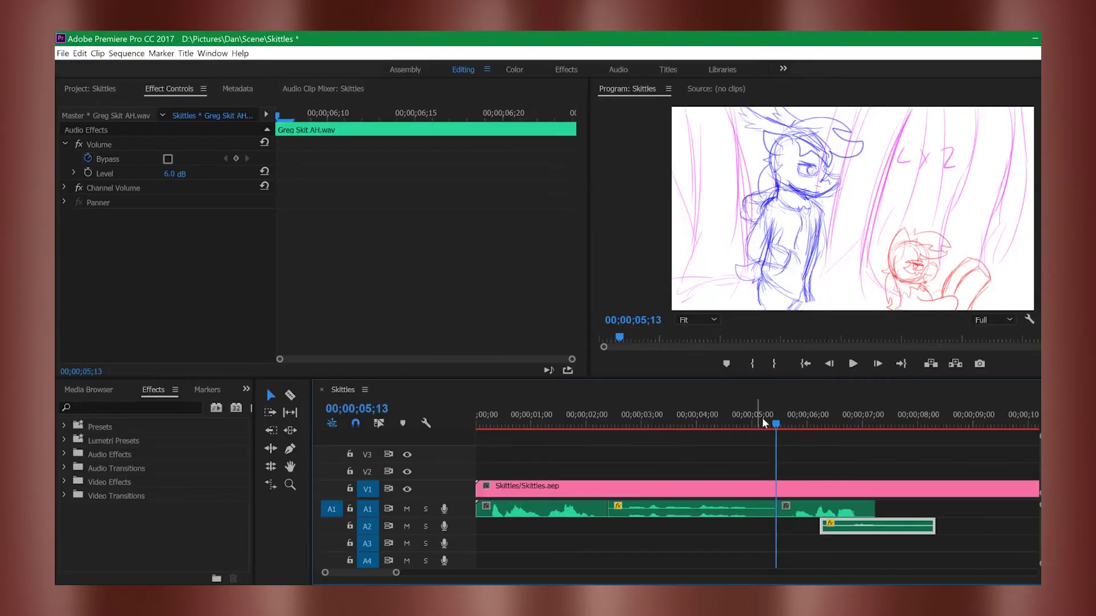
pyautogui.moveTo(782, 425)
pyautogui.mouseDown()
pyautogui.moveTo(819, 419)
pyautogui.moveTo(792, 437)
pyautogui.mouseUp()
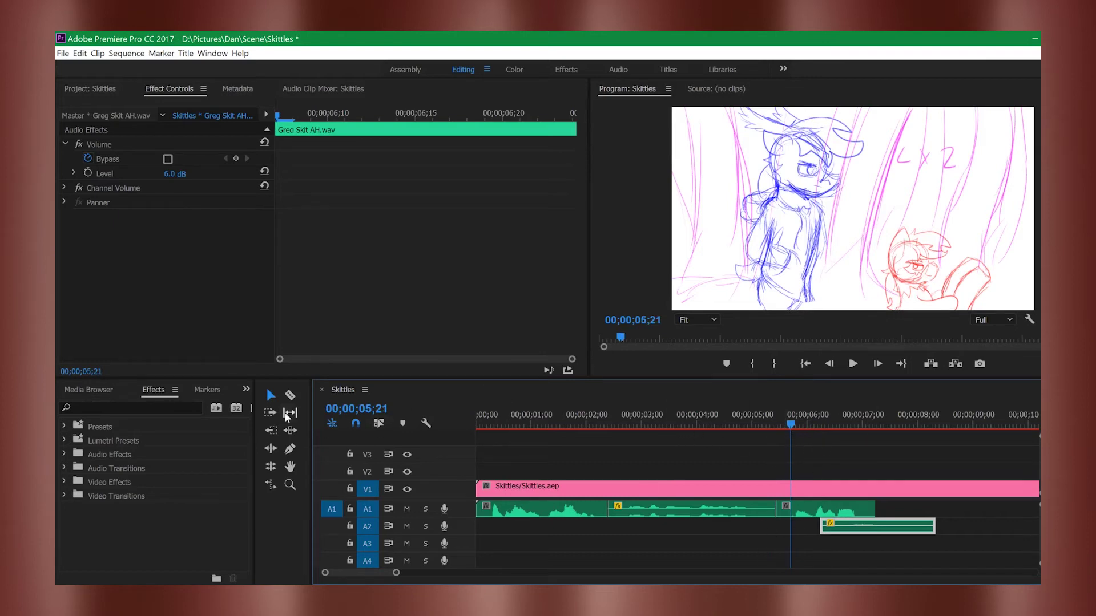
pyautogui.click(365, 411)
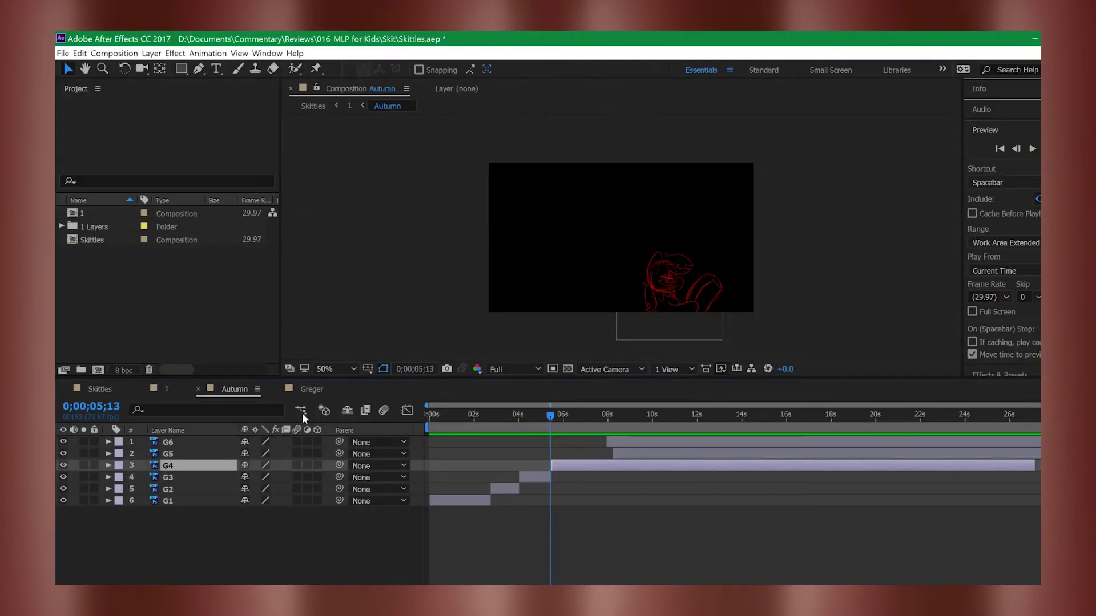
pyautogui.click(119, 406)
pyautogui.write('00;00;05;21')
pyautogui.press('Return')
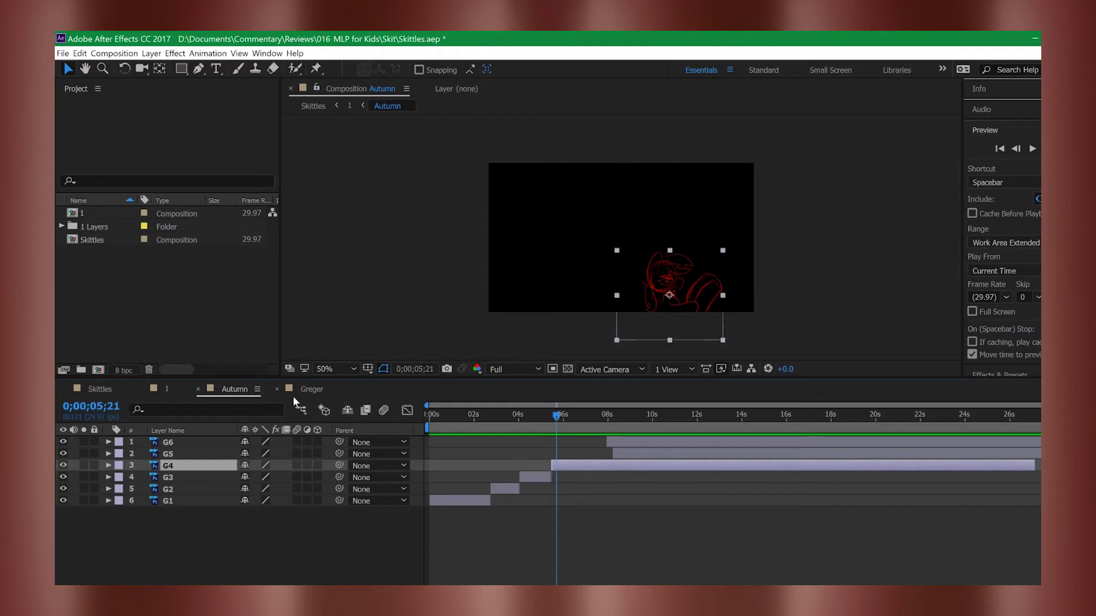
# Step: Open the Greger composition and set its current time to 0;00;05;21, copying the timecode again from Premiere Pro
pyautogui.click(303, 392)
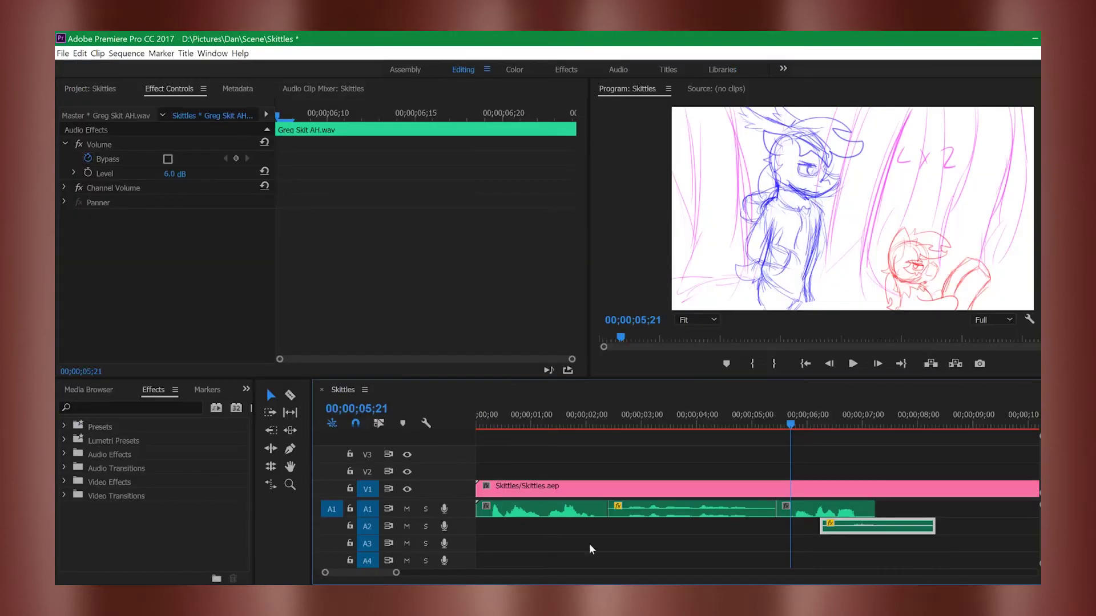
pyautogui.click(359, 409)
pyautogui.hotkey('ctrl', 'c')
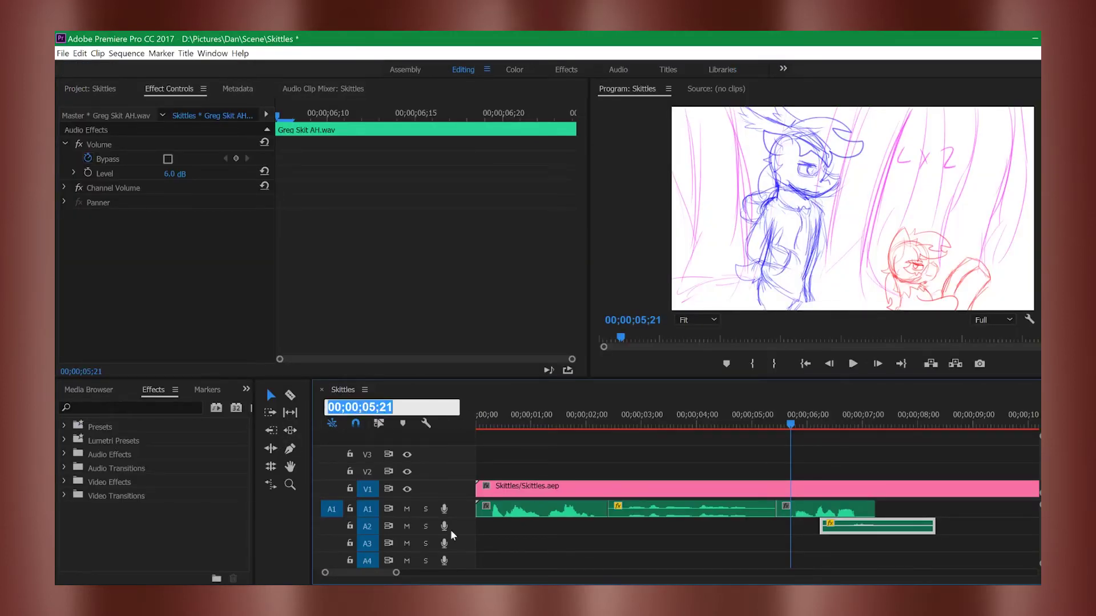
pyautogui.hotkey('alt', 'Tab')
pyautogui.click(92, 409)
pyautogui.hotkey('ctrl', 'v')
pyautogui.press('Return')
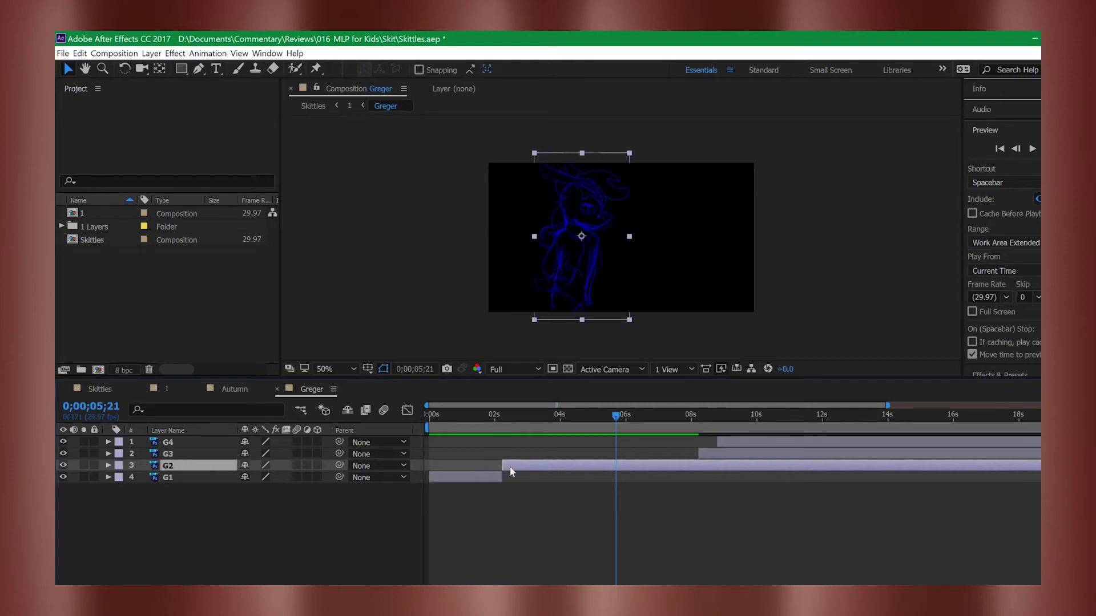
pyautogui.moveTo(560, 466); pyautogui.dragTo(415, 472)
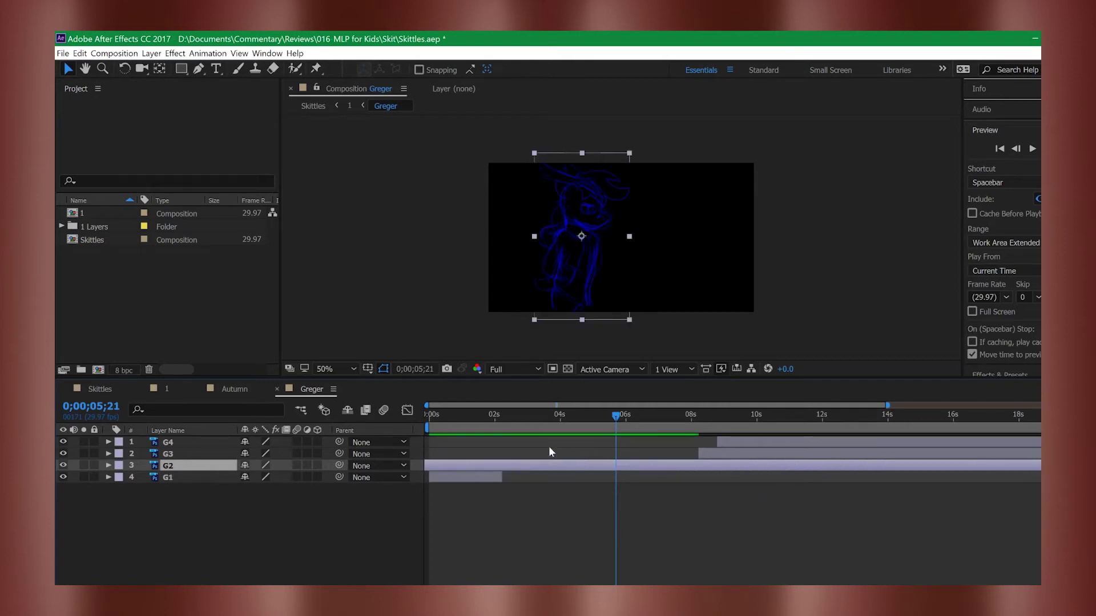
pyautogui.hotkey('ctrl', 'z')
pyautogui.moveTo(497, 466)
pyautogui.mouseDown()
pyautogui.moveTo(651, 462)
pyautogui.moveTo(559, 482)
pyautogui.mouseUp()
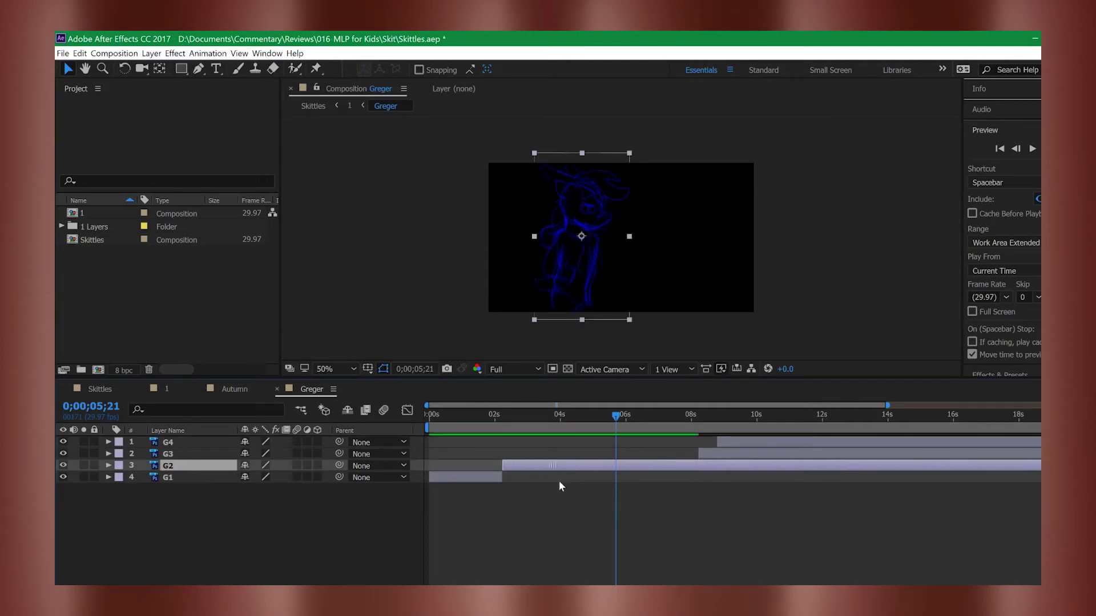
# Step: End Greger's layer G2 at 0;00;05;21, move layer G3 to start there, and check the drawing at 0;00;05;22
pyautogui.moveTo(1039, 466); pyautogui.dragTo(617, 480)
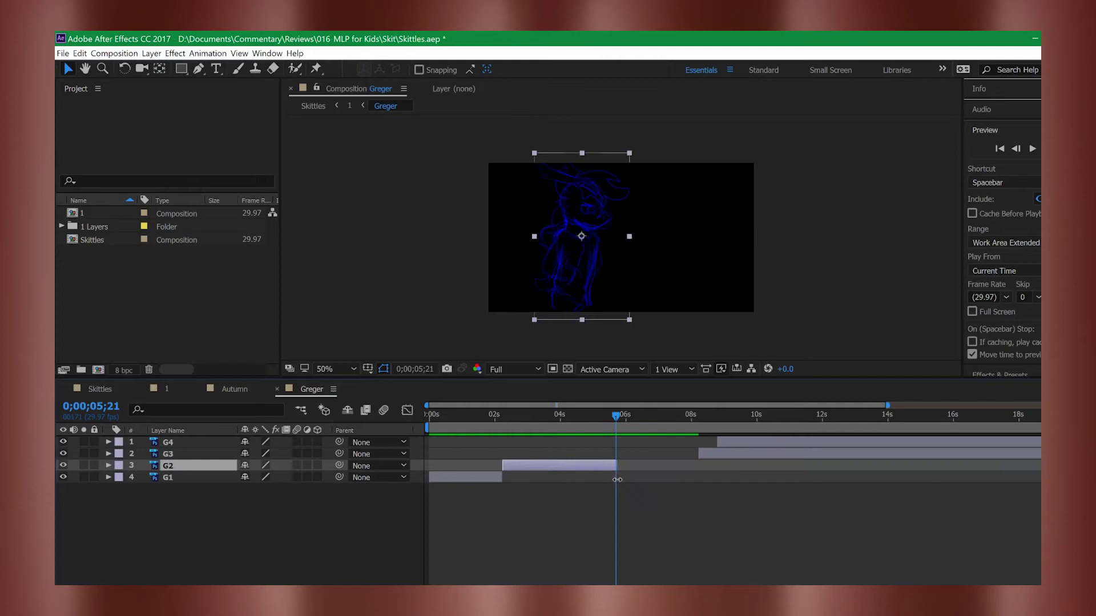
pyautogui.moveTo(747, 455); pyautogui.dragTo(676, 471)
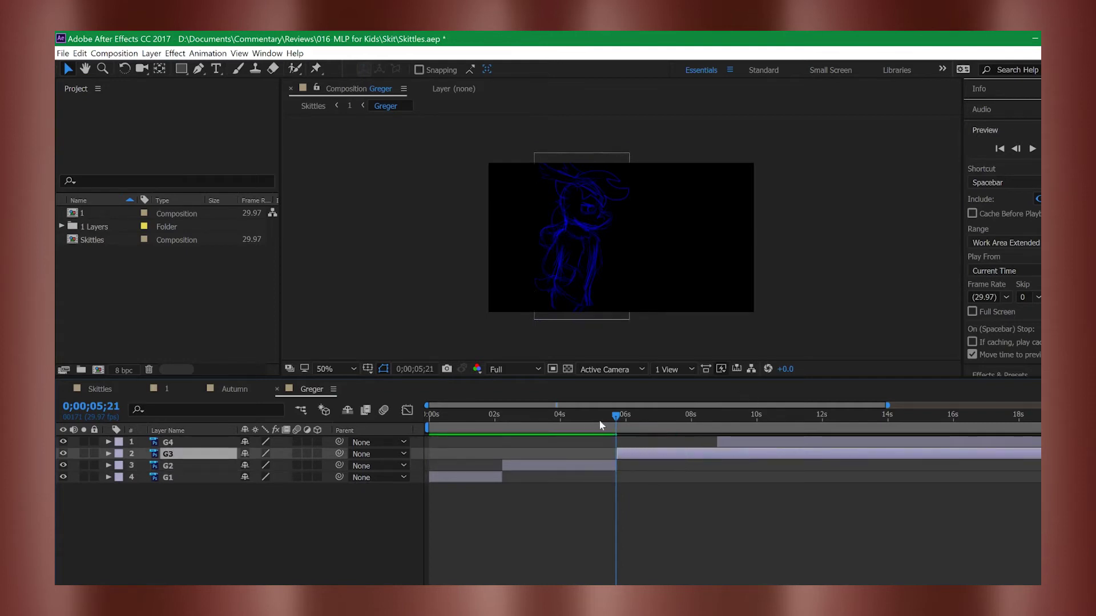
pyautogui.moveTo(617, 415)
pyautogui.mouseDown()
pyautogui.moveTo(630, 413)
pyautogui.moveTo(610, 422)
pyautogui.moveTo(630, 423)
pyautogui.moveTo(617, 428)
pyautogui.mouseUp()
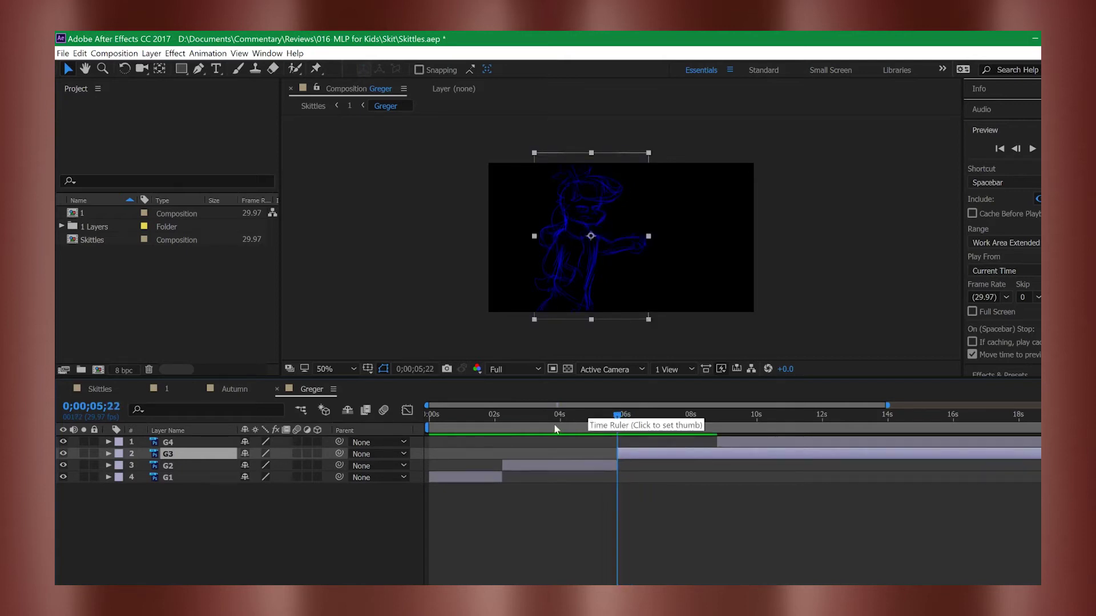
# Step: In the Autumn composition, end layer G4 at 0;00;05;21, move layer G5 to start there, and check the drawing at 0;00;05;22
pyautogui.click(225, 388)
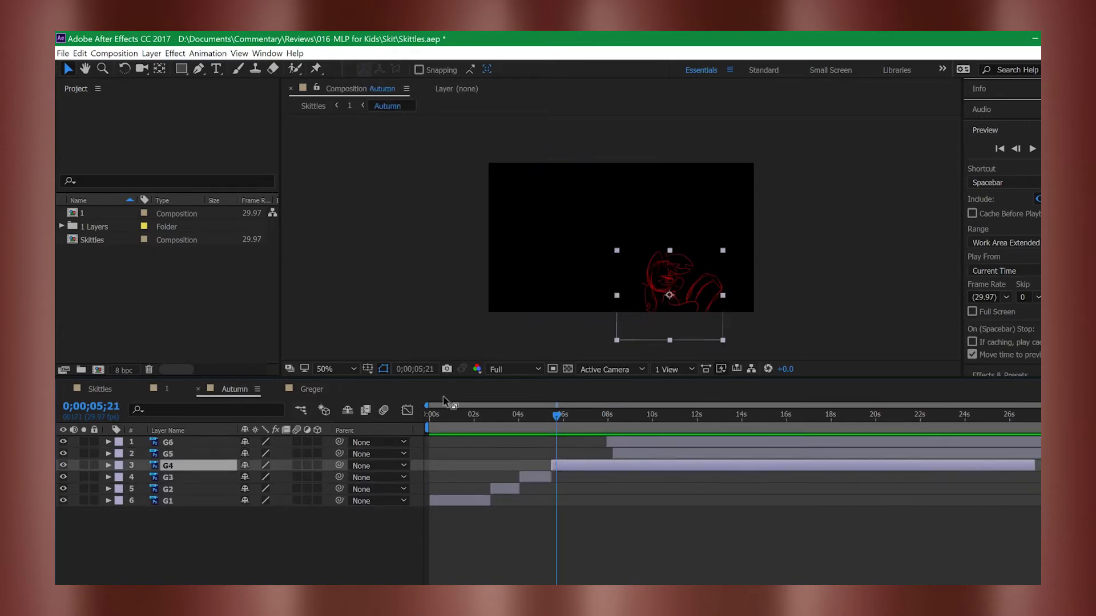
pyautogui.click(313, 389)
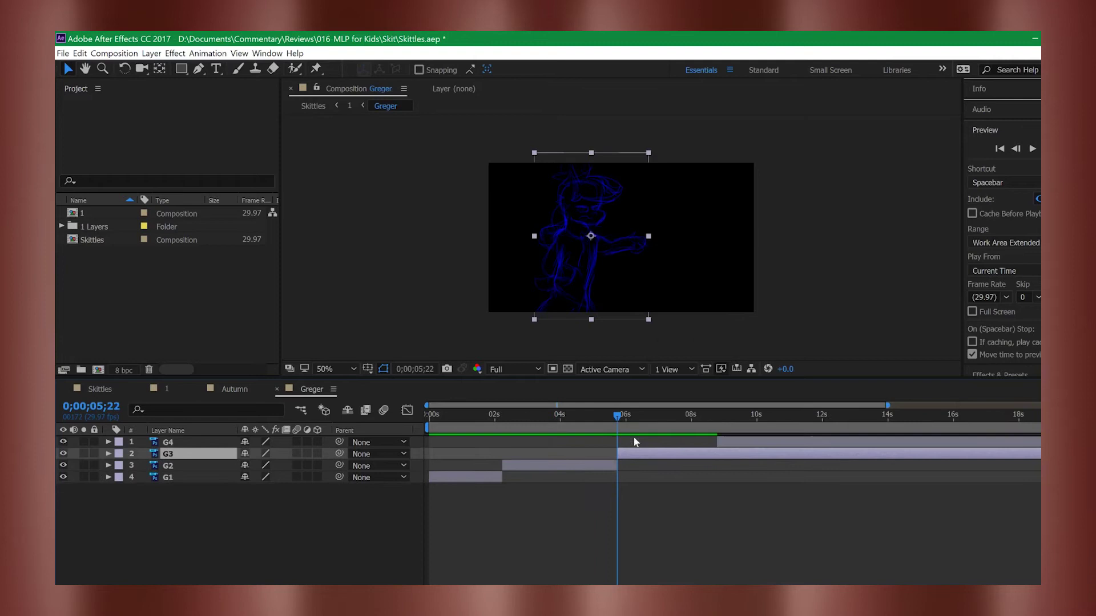
pyautogui.click(235, 390)
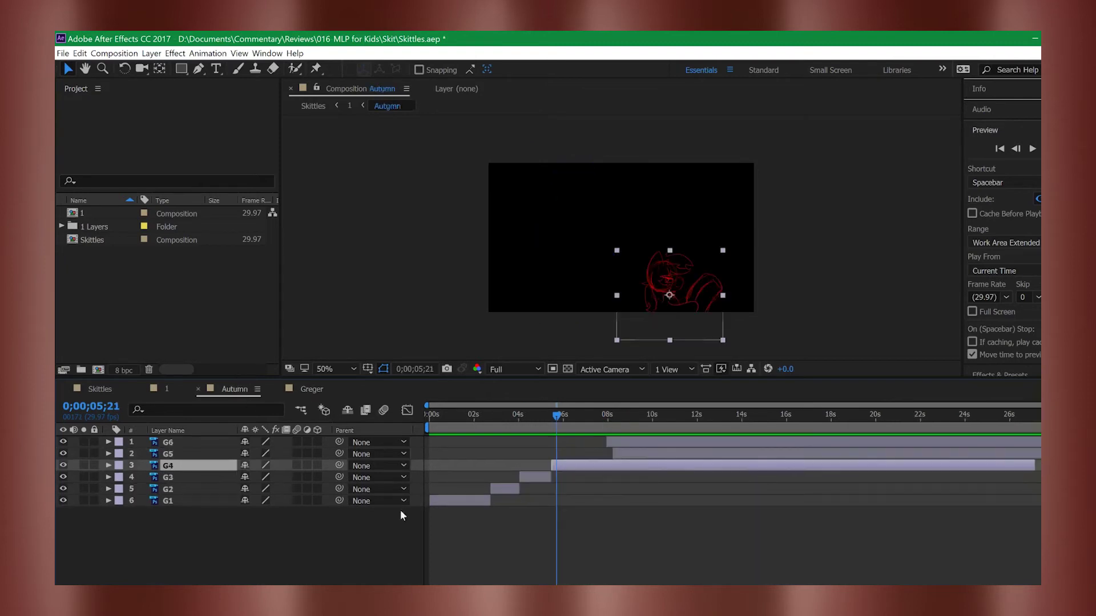
pyautogui.moveTo(1033, 465); pyautogui.dragTo(556, 482)
pyautogui.moveTo(627, 456); pyautogui.dragTo(582, 470)
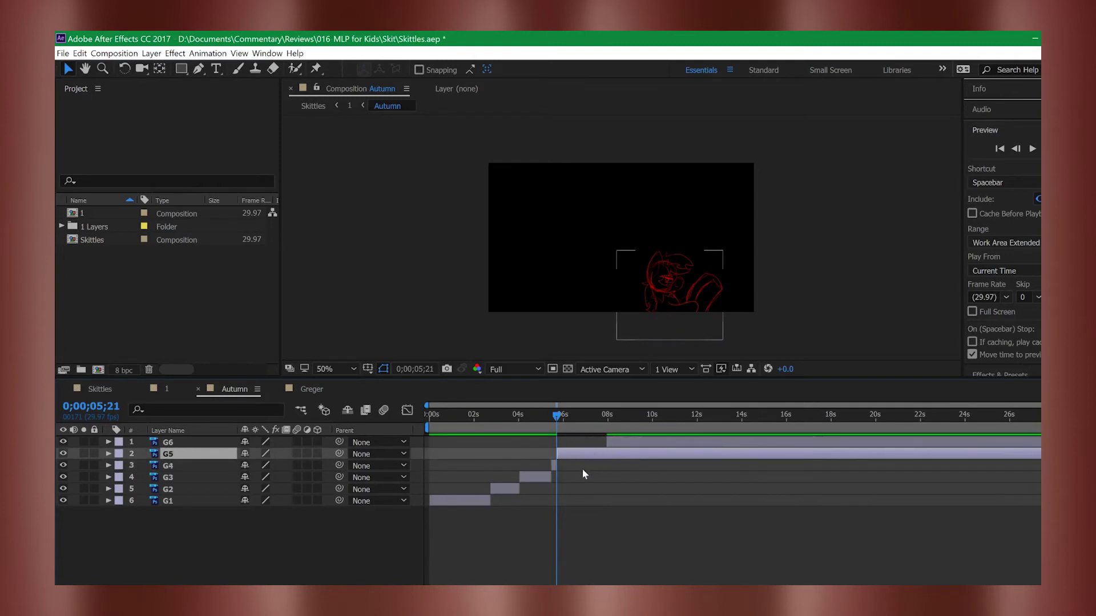
pyautogui.moveTo(557, 416)
pyautogui.mouseDown()
pyautogui.moveTo(568, 417)
pyautogui.moveTo(557, 417)
pyautogui.mouseUp()
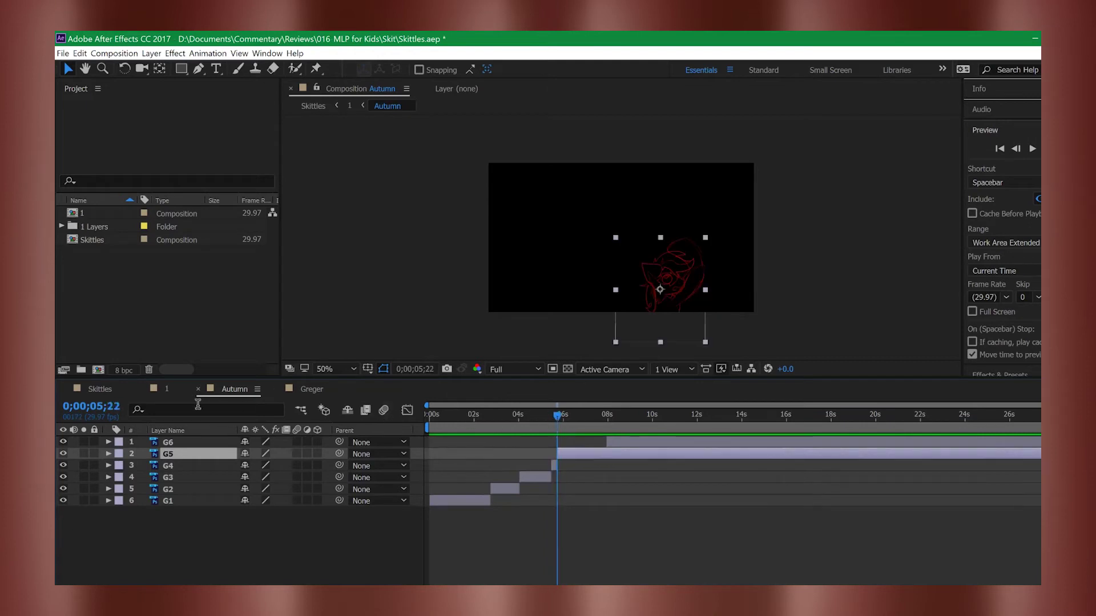
# Step: In Premiere Pro, check both characters' new drawings in the linked scene at 00;00;05;22
pyautogui.hotkey('alt', 'Tab')
pyautogui.moveTo(798, 436); pyautogui.dragTo(795, 436)
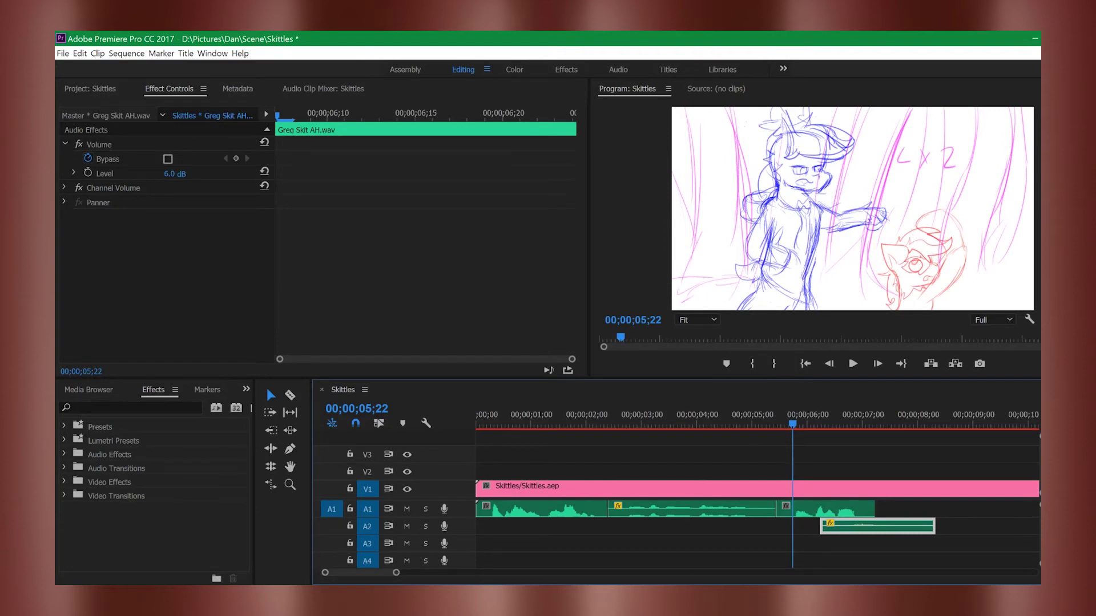
pyautogui.hotkey('alt', 'Tab')
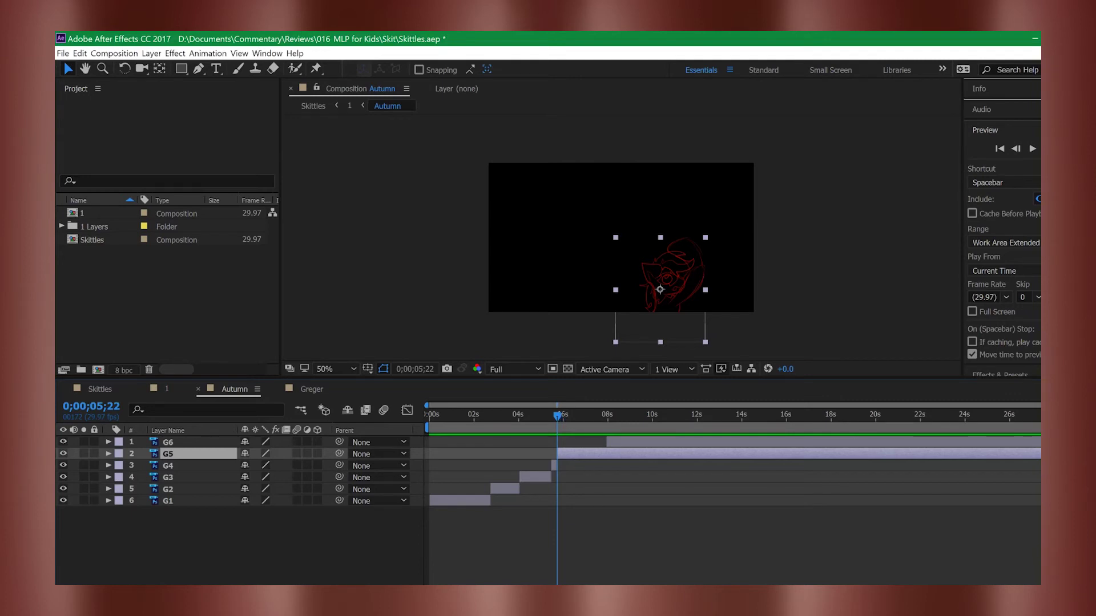
# Step: In Premiere Pro, play through the third voice clip, place the playhead at 00;00;06;24, and copy the timecode
pyautogui.hotkey('alt', 'Tab')
pyautogui.moveTo(792, 422); pyautogui.dragTo(748, 429)
pyautogui.press('space')
pyautogui.press('space')
pyautogui.moveTo(872, 426); pyautogui.dragTo(854, 431)
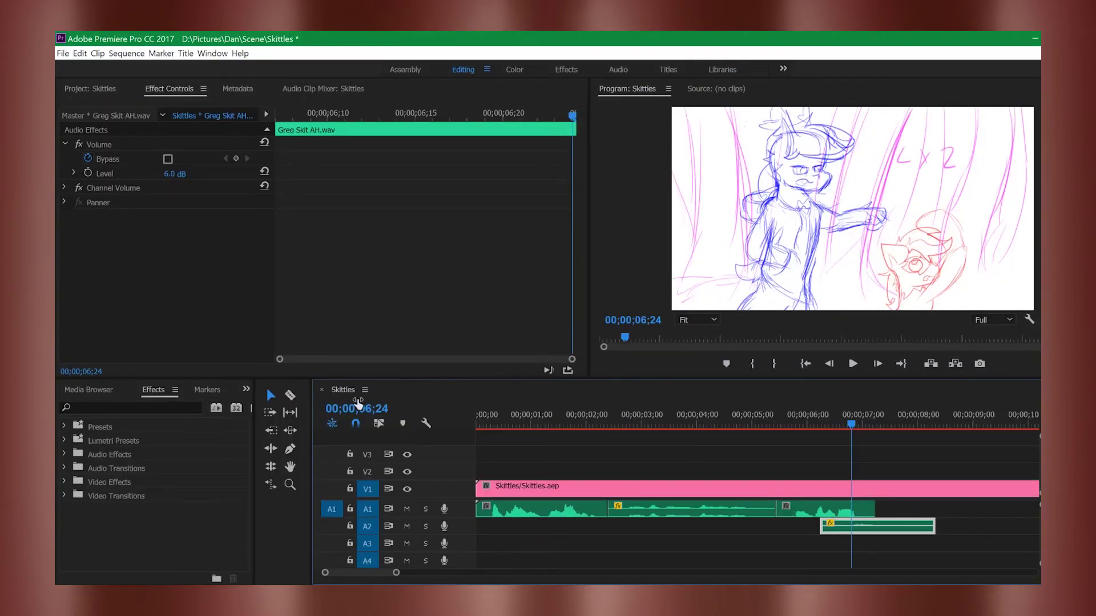
pyautogui.click(356, 407)
pyautogui.hotkey('ctrl', 'c')
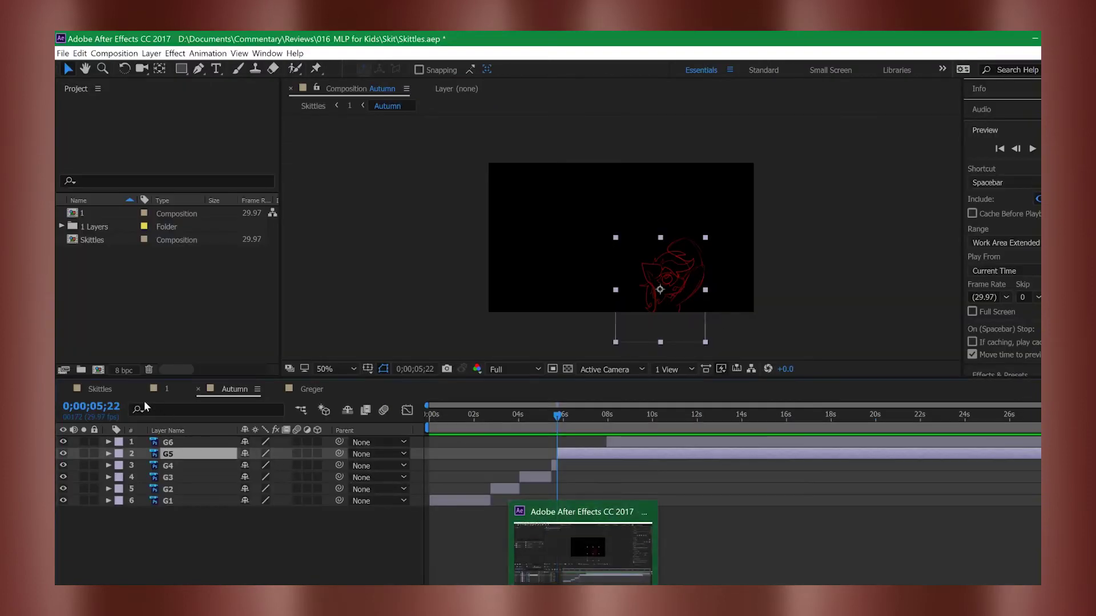
# Step: In After Effects, set Autumn's current time to the copied 0;00;06;24 and end layer G5 there
pyautogui.click(96, 406)
pyautogui.hotkey('ctrl', 'v')
pyautogui.press('Return')
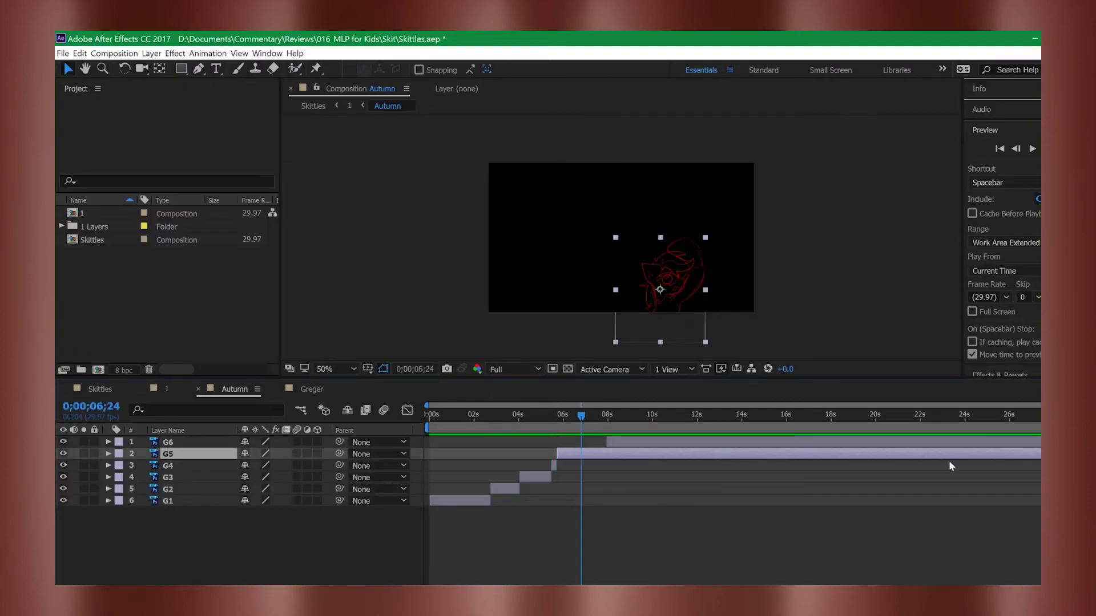
pyautogui.moveTo(1037, 461); pyautogui.dragTo(584, 501)
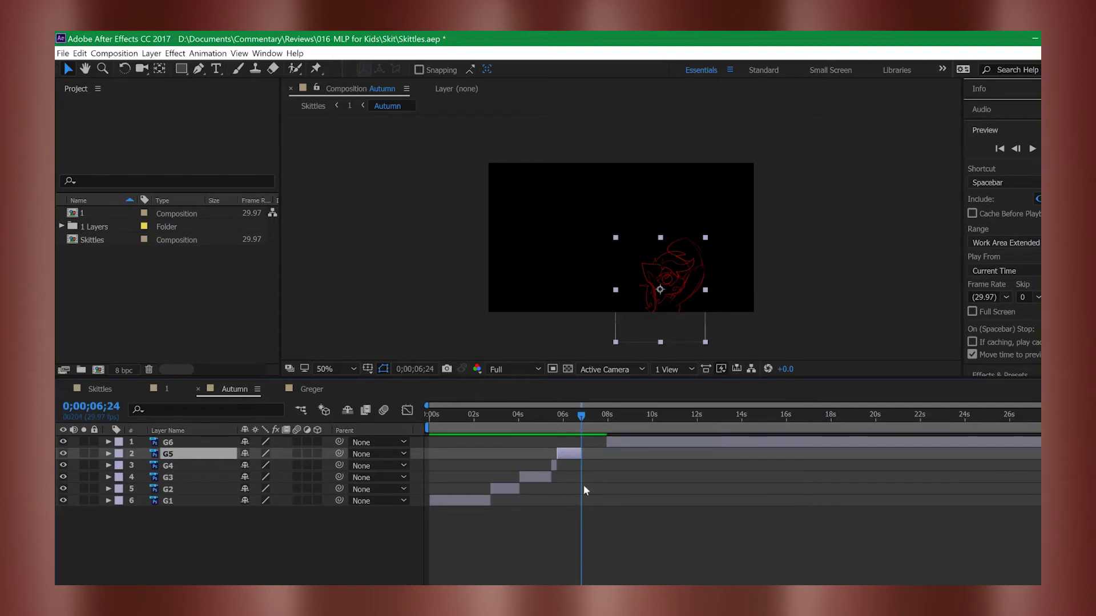
# Step: In the Autumn composition, move layer G6 to start at 0;00;06;24, end it at about 11 seconds, and check the drawing at 0;00;06;25
pyautogui.moveTo(615, 443); pyautogui.dragTo(593, 450)
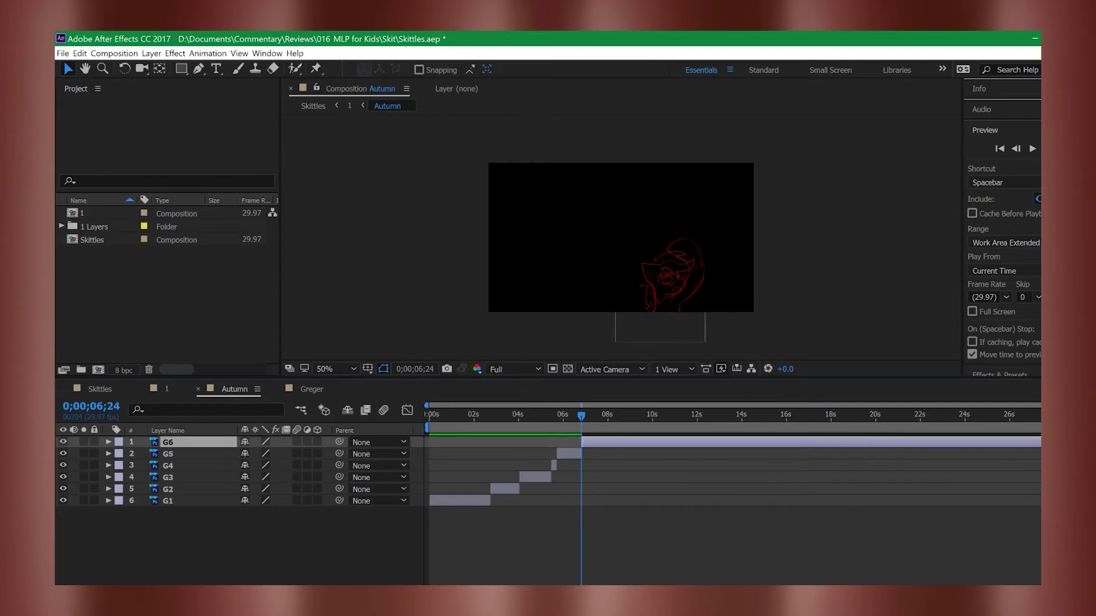
pyautogui.moveTo(1038, 443); pyautogui.dragTo(678, 464)
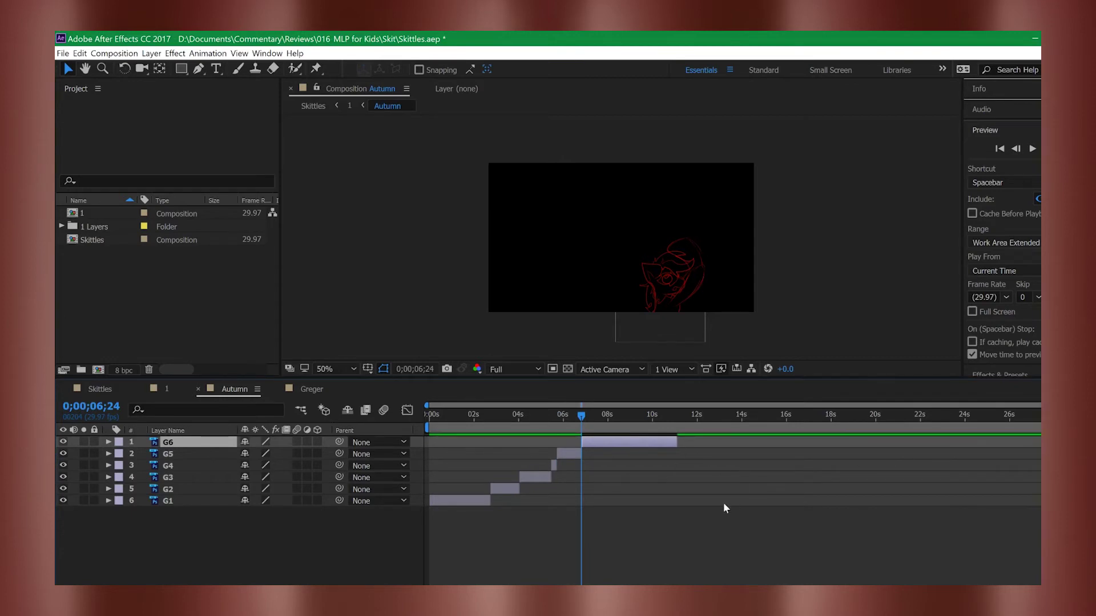
pyautogui.click(313, 393)
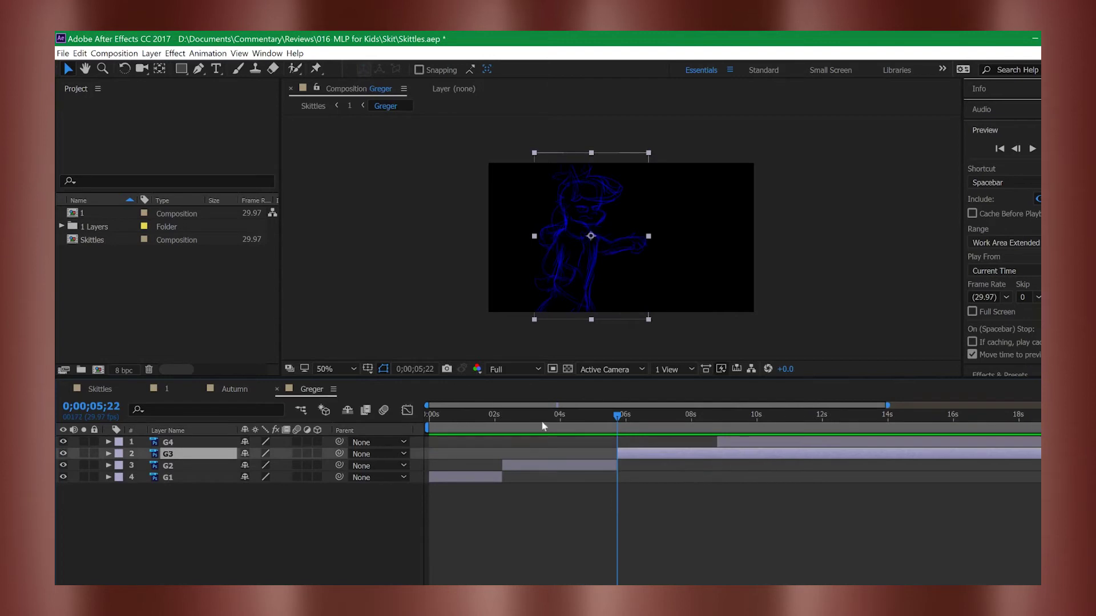
pyautogui.click(244, 391)
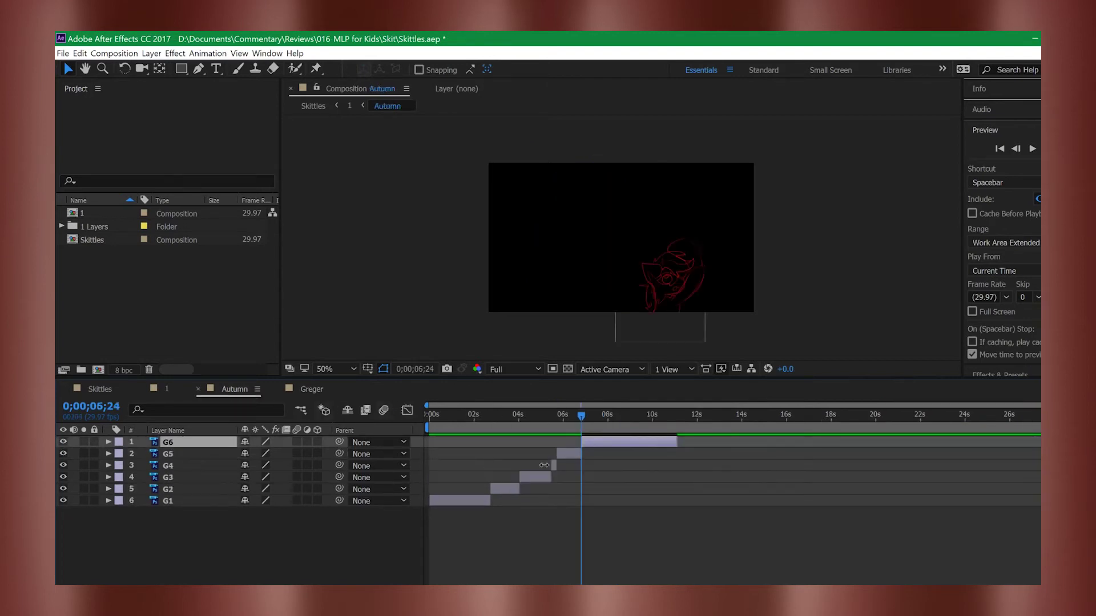
pyautogui.click(582, 419)
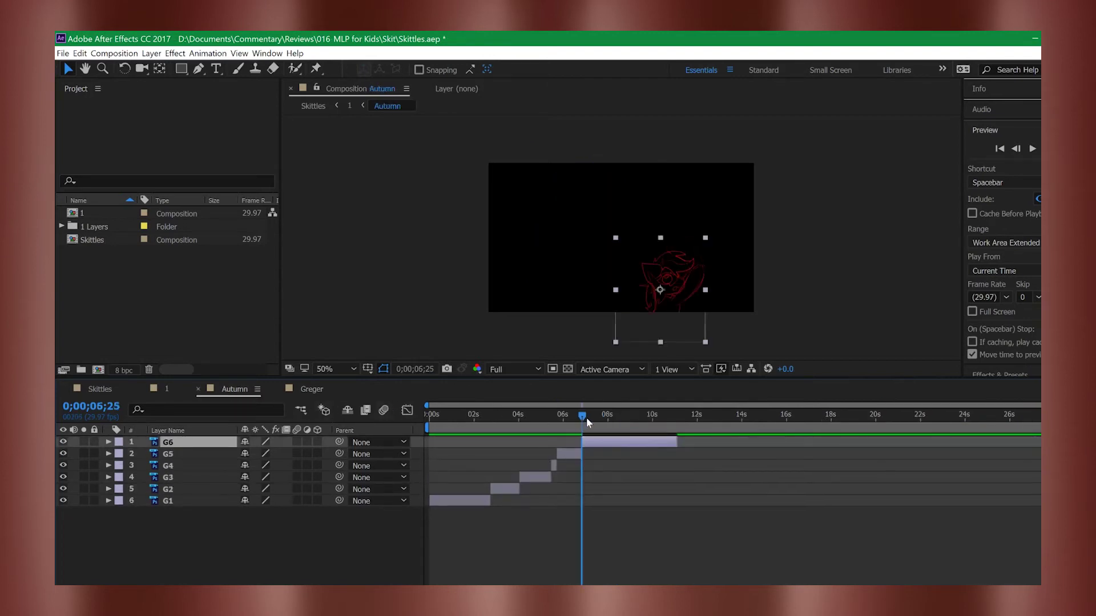
# Step: Copy the 00;00;06;24 timecode from Premiere Pro and set the Greger composition's current time to it in After Effects
pyautogui.click(290, 392)
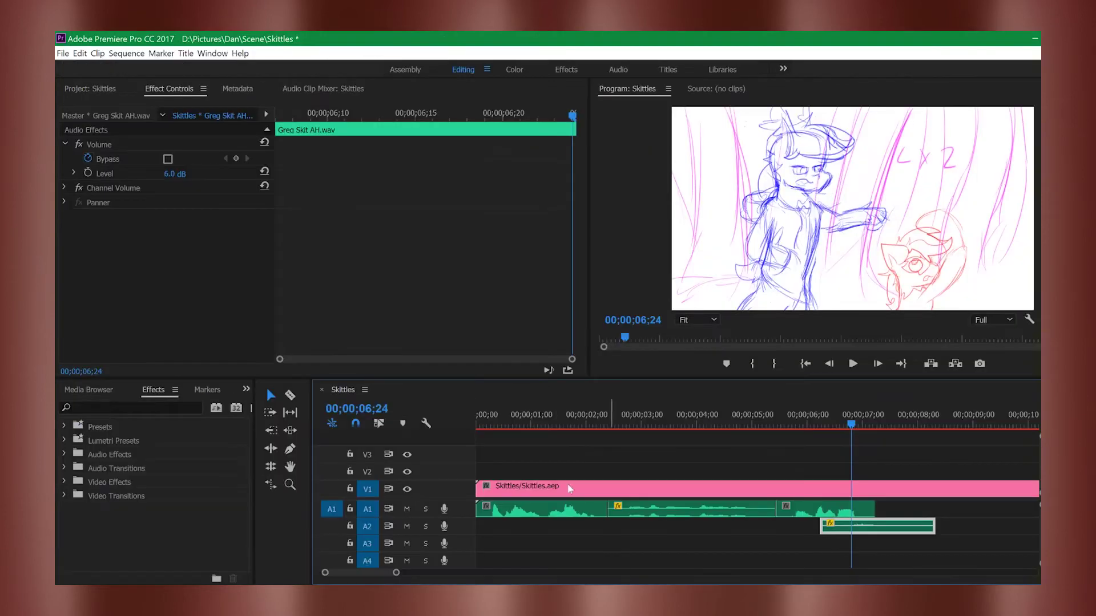
pyautogui.click(350, 405)
pyautogui.hotkey('ctrl', 'c')
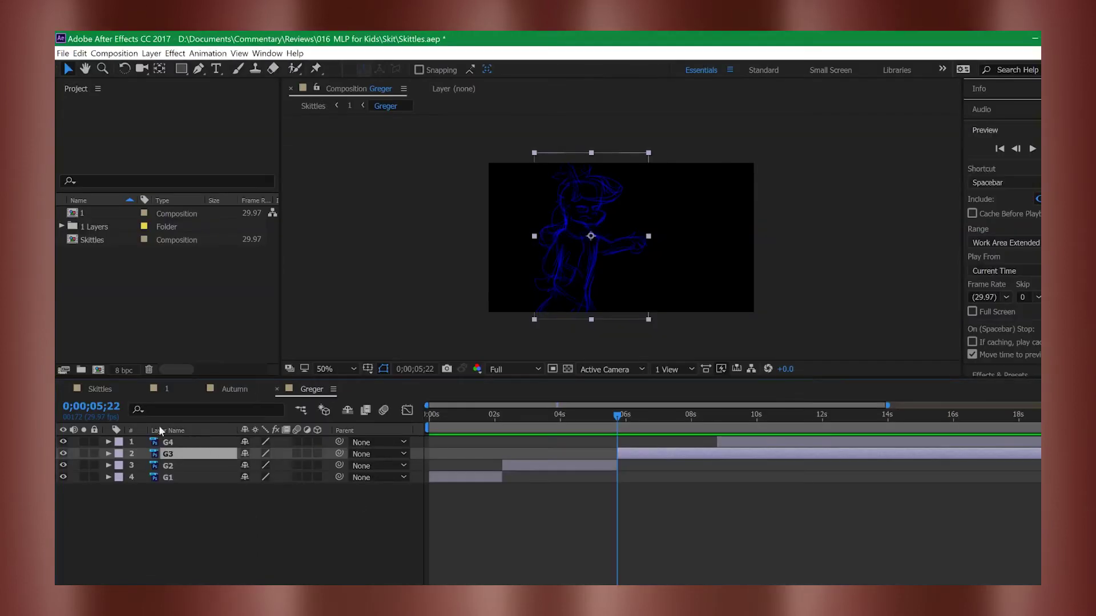
pyautogui.click(110, 407)
pyautogui.hotkey('ctrl', 'v')
pyautogui.press('Return')
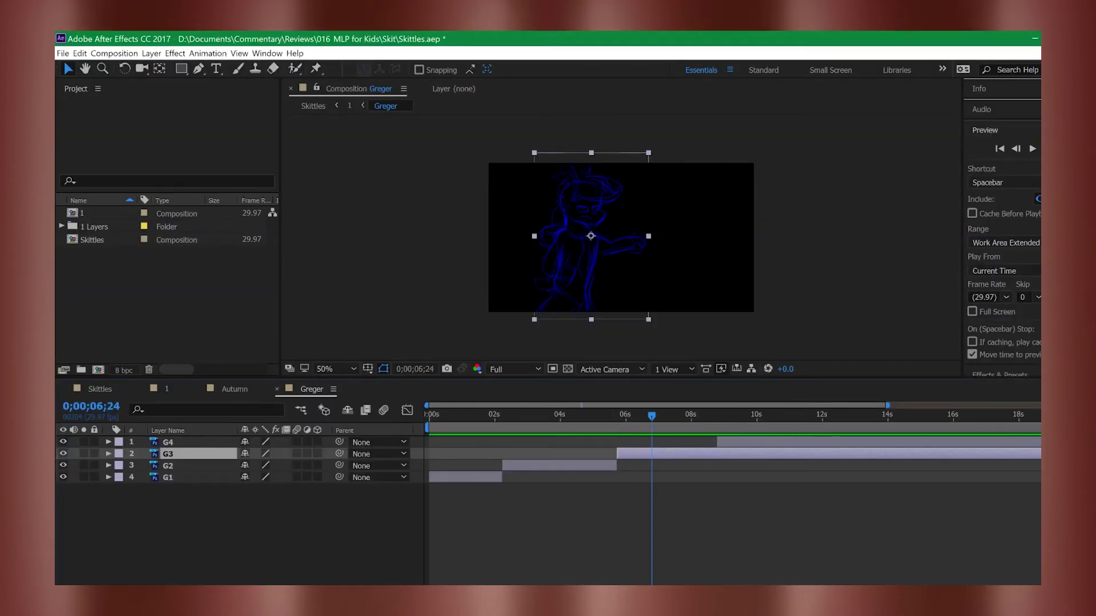
# Step: In the Greger composition, end layer G3 at 0;00;06;24 and move layer G4 to start there
pyautogui.moveTo(618, 454)
pyautogui.mouseDown()
pyautogui.moveTo(864, 454)
pyautogui.moveTo(661, 462)
pyautogui.mouseUp()
pyautogui.moveTo(1040, 454)
pyautogui.mouseDown()
pyautogui.moveTo(636, 478)
pyautogui.moveTo(652, 478)
pyautogui.mouseUp()
pyautogui.moveTo(741, 445); pyautogui.dragTo(685, 446)
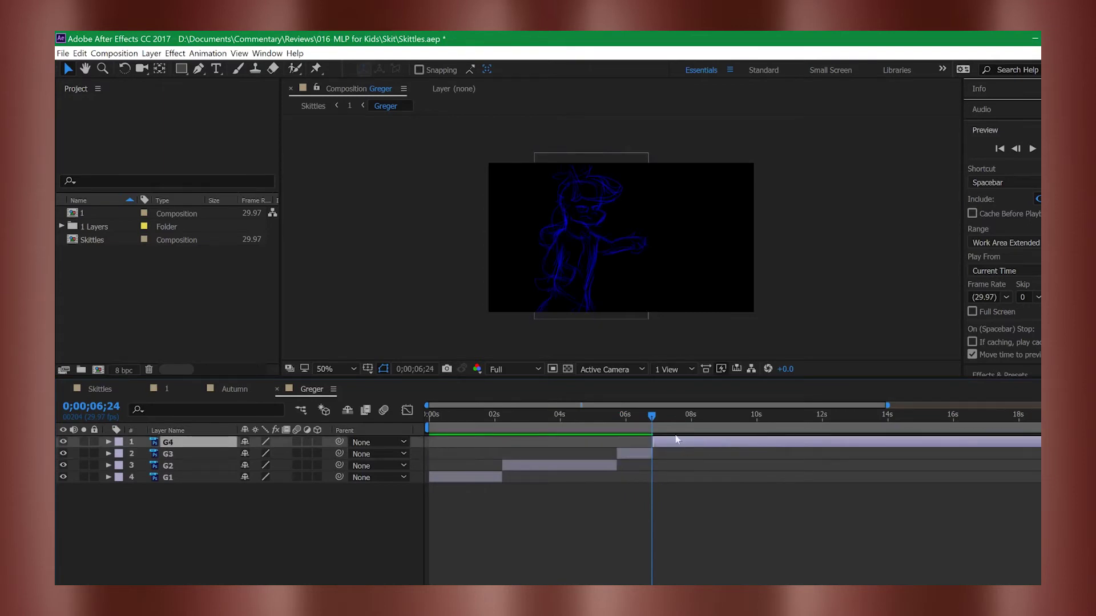
# Step: In Premiere Pro, return the playhead to 00;00;00;00 and check both characters' drawings in the first frame
pyautogui.click(226, 391)
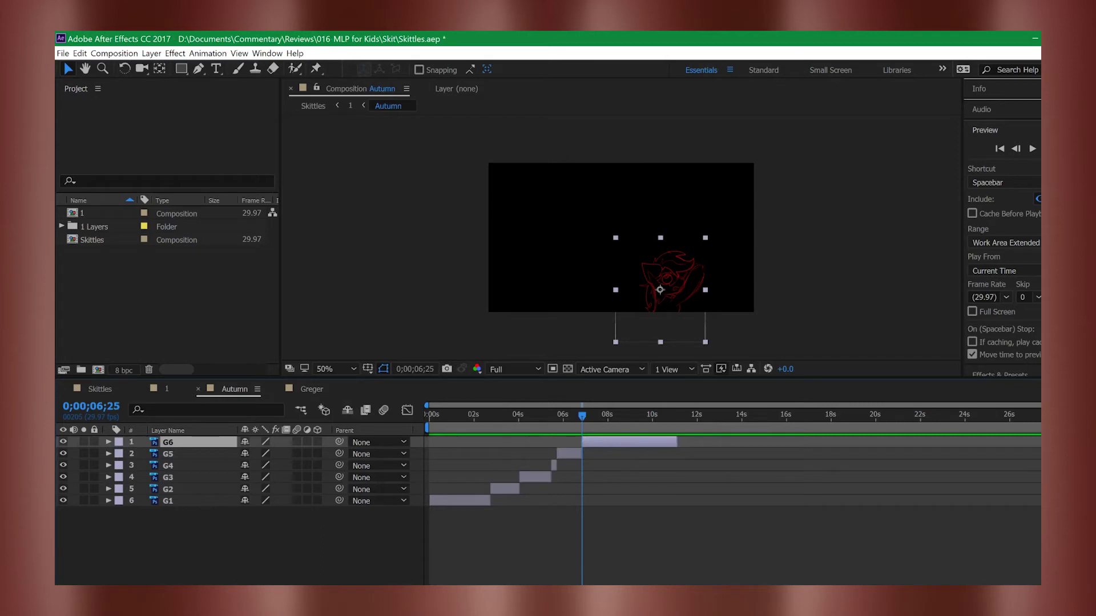
pyautogui.click(617, 584)
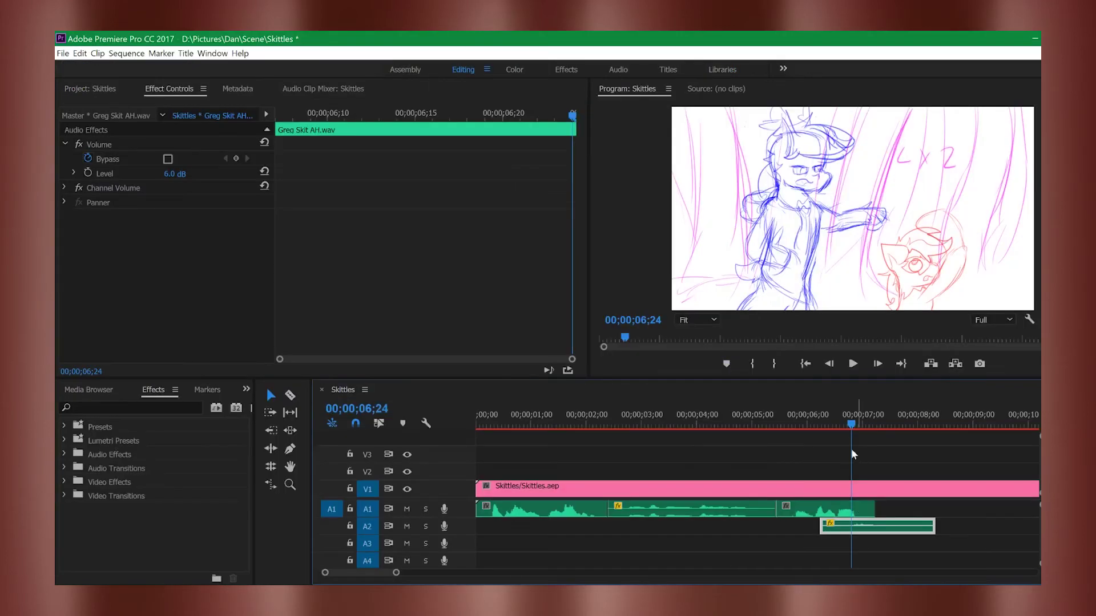
pyautogui.moveTo(853, 424); pyautogui.dragTo(443, 489)
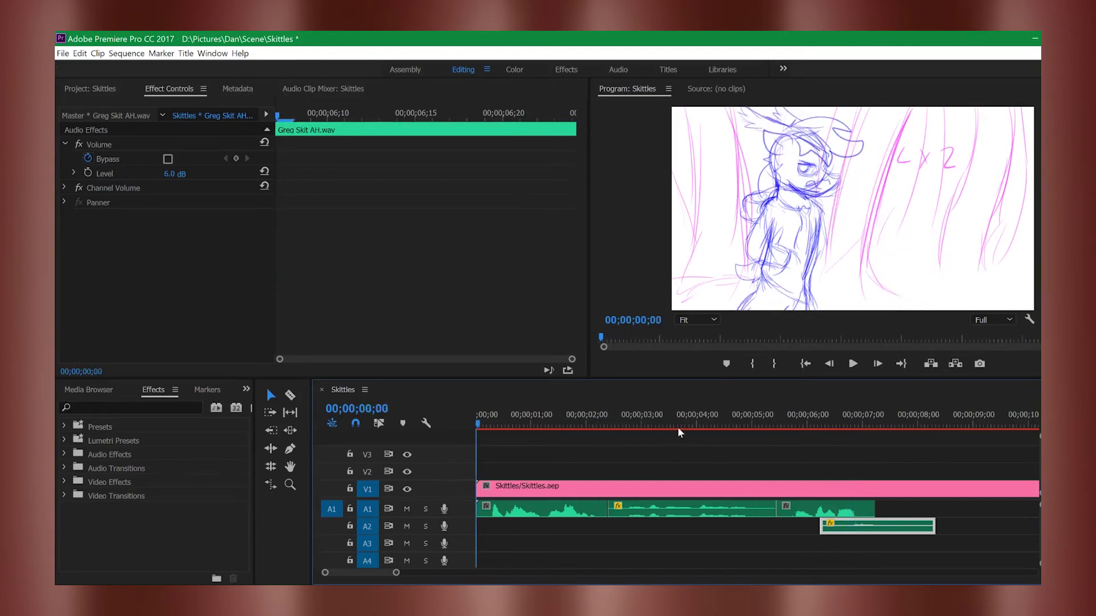
pyautogui.moveTo(485, 427); pyautogui.dragTo(474, 429)
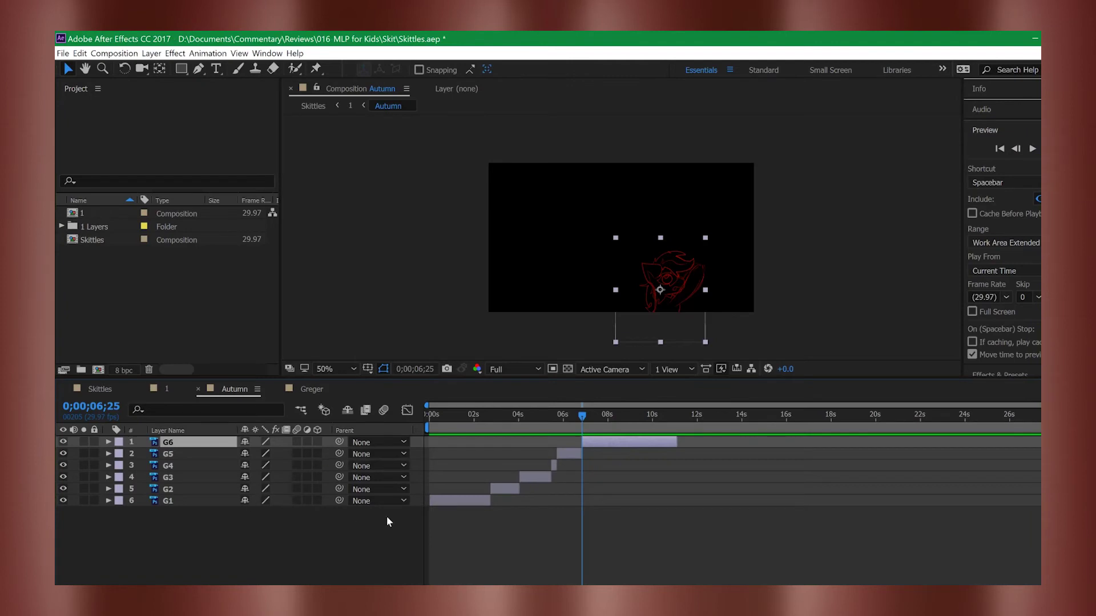
# Step: In After Effects, extend the start of Autumn's layer G1 back to 0;00;00;00 to close the one-frame gap
pyautogui.doubleClick(459, 501)
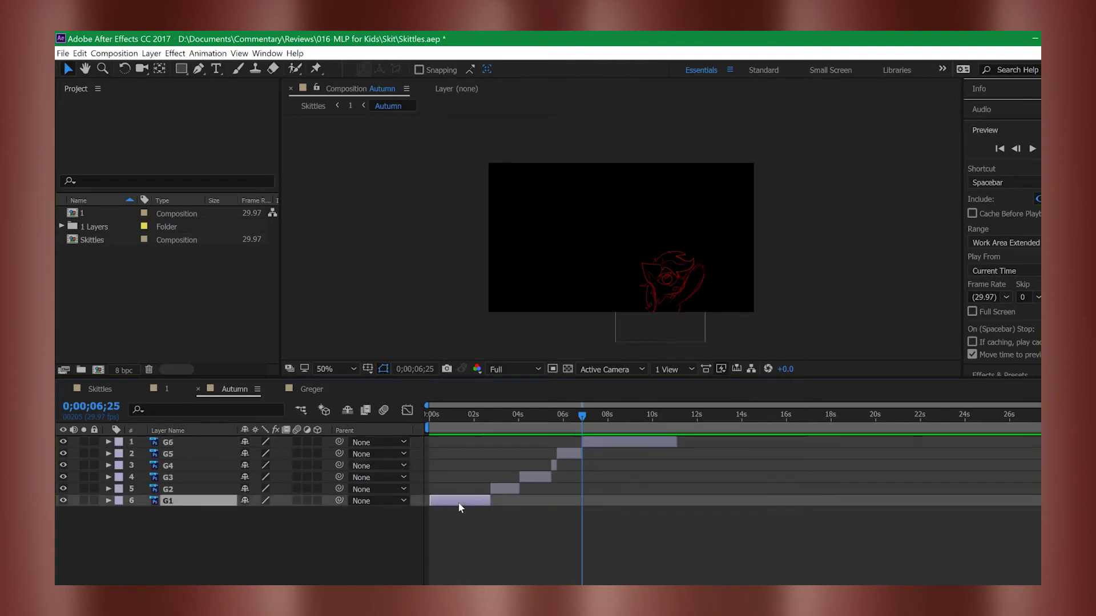
pyautogui.moveTo(582, 414)
pyautogui.mouseDown()
pyautogui.moveTo(437, 417)
pyautogui.moveTo(424, 431)
pyautogui.mouseUp()
pyautogui.click(338, 86)
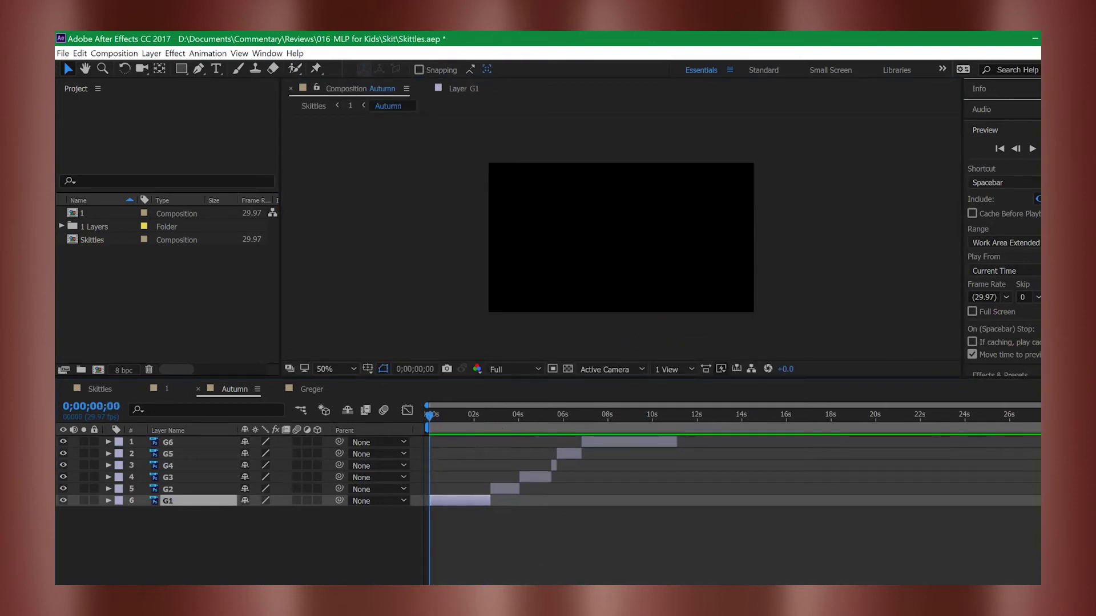
pyautogui.moveTo(1094, 406); pyautogui.dragTo(446, 406)
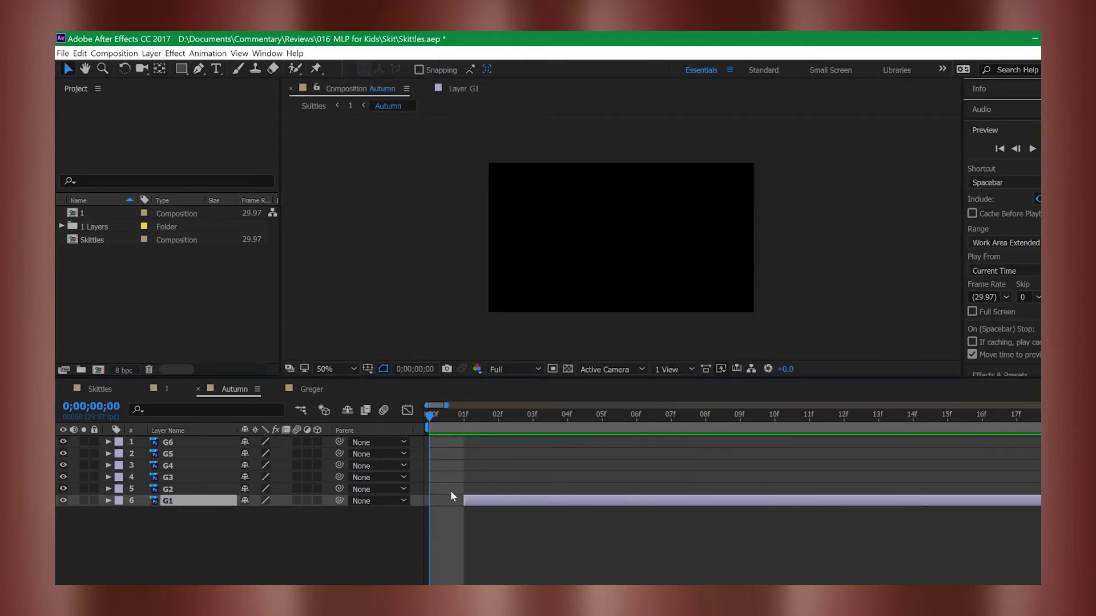
pyautogui.moveTo(464, 497); pyautogui.dragTo(428, 501)
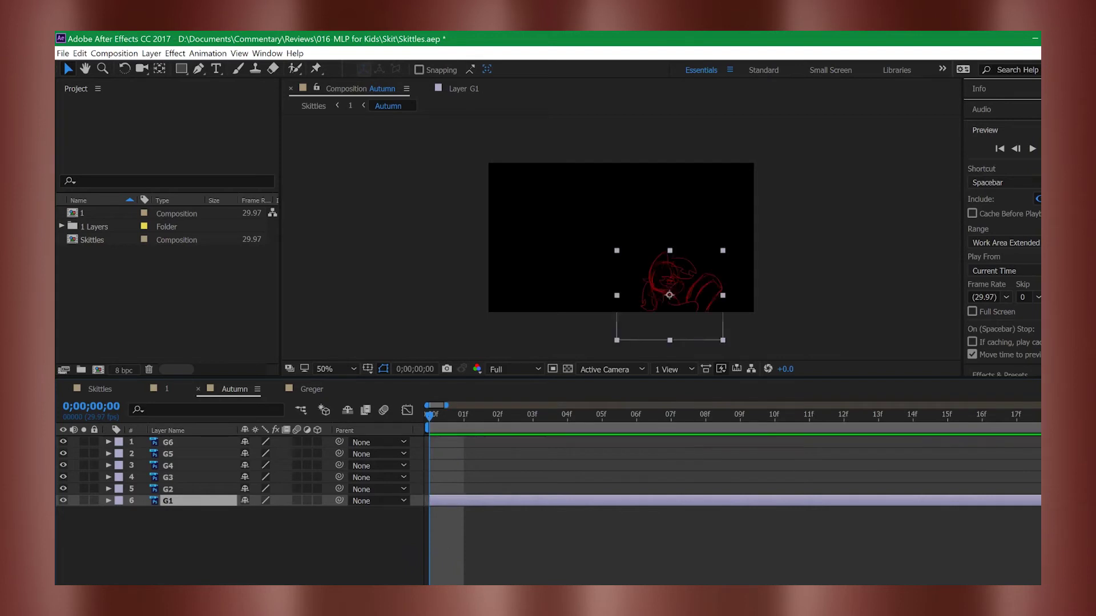
pyautogui.moveTo(447, 406); pyautogui.dragTo(1038, 406)
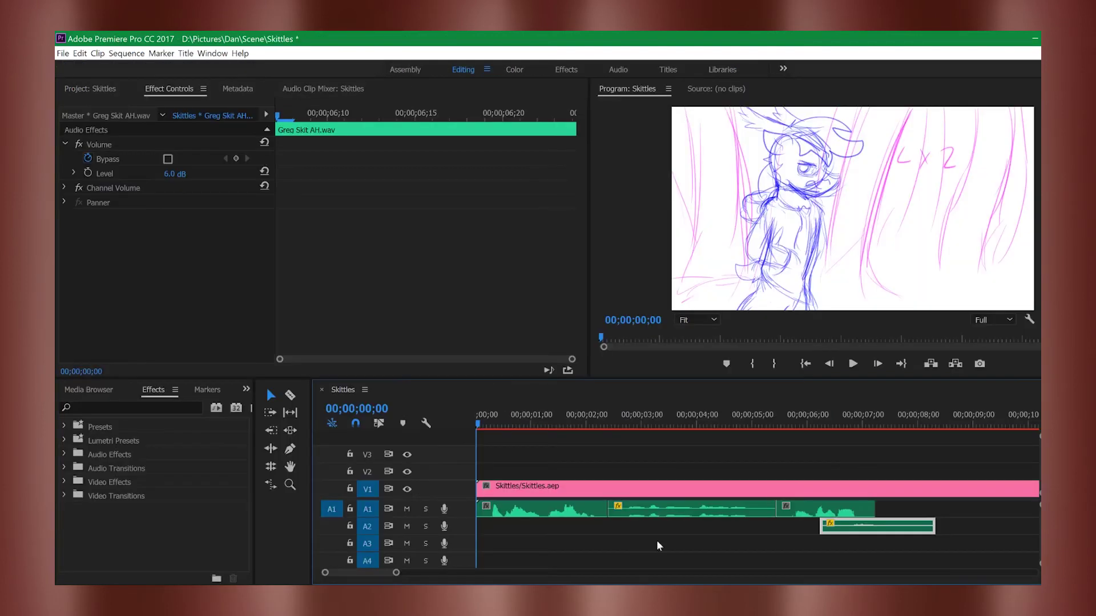
# Step: In Premiere Pro, play the linked scene from the start through the third voice clip, recheck 00;00;02;28, and return to 00;00;00;00
pyautogui.press('space')
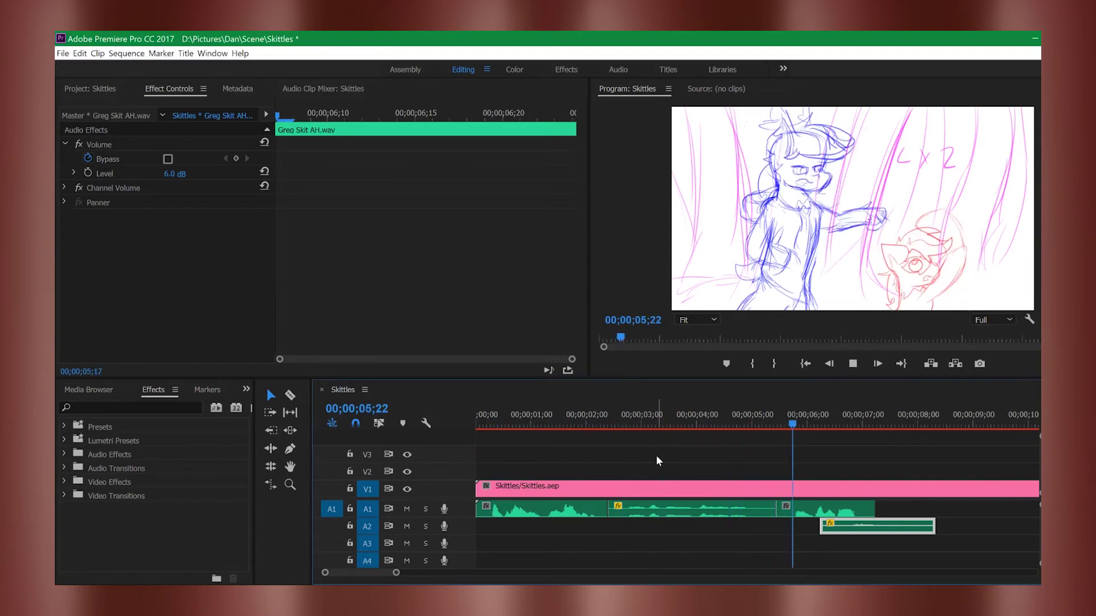
pyautogui.press('space')
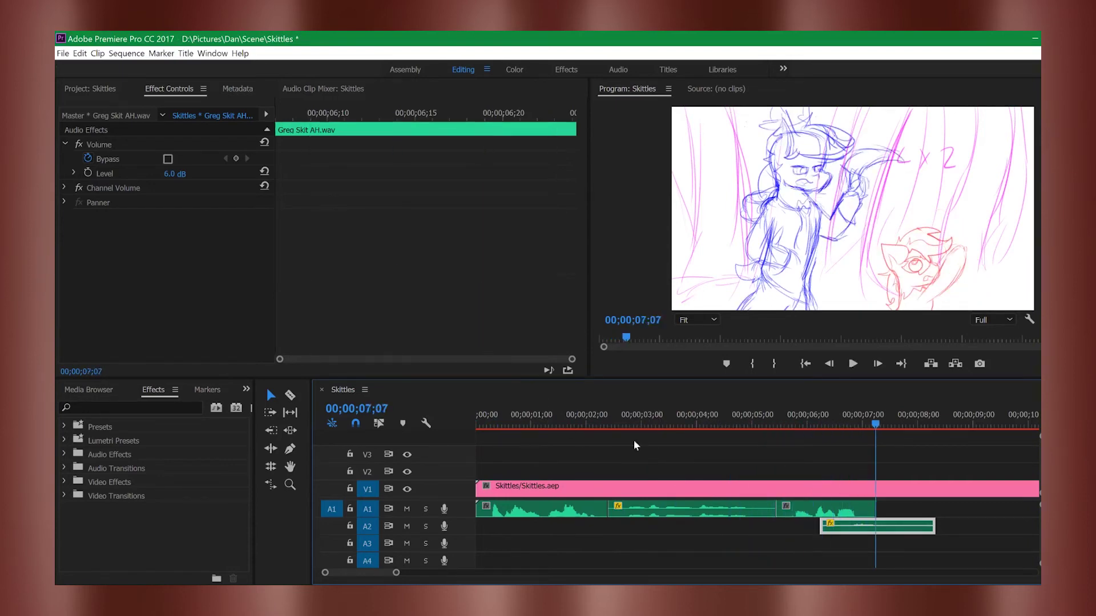
pyautogui.moveTo(879, 423); pyautogui.dragTo(639, 427)
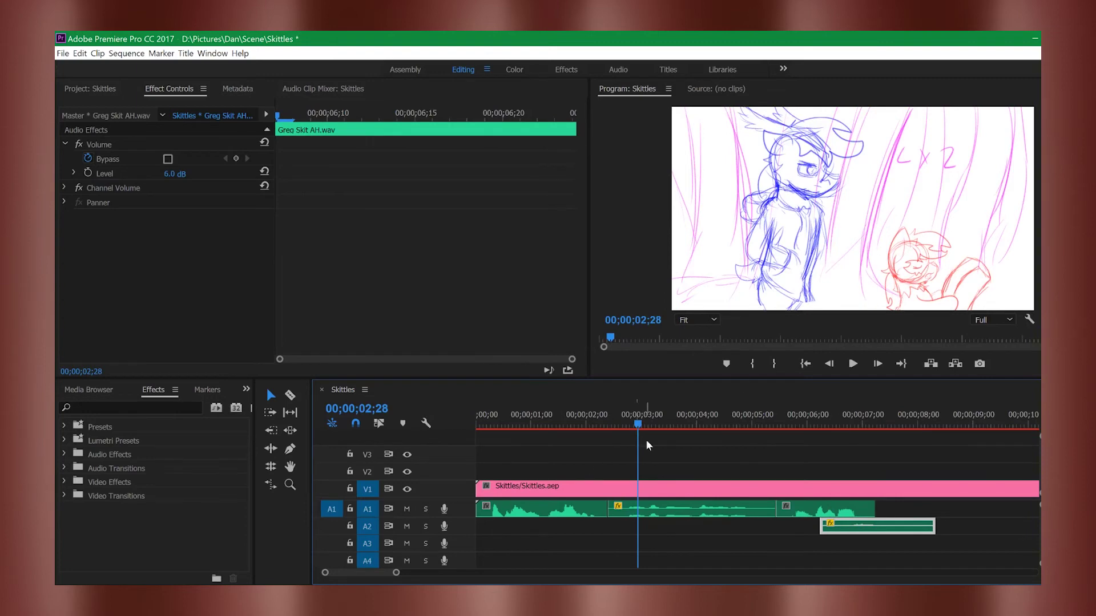
pyautogui.press('Home')
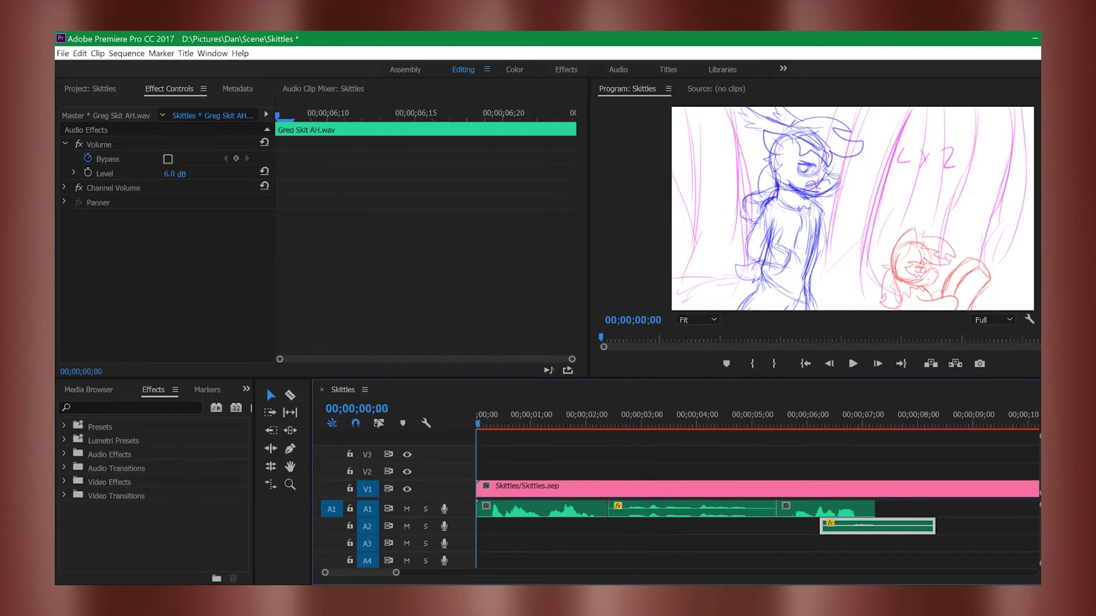
# Step: In After Effects, close the Autumn and Greger composition timelines and return to composition 1
pyautogui.hotkey('alt', 'Tab')
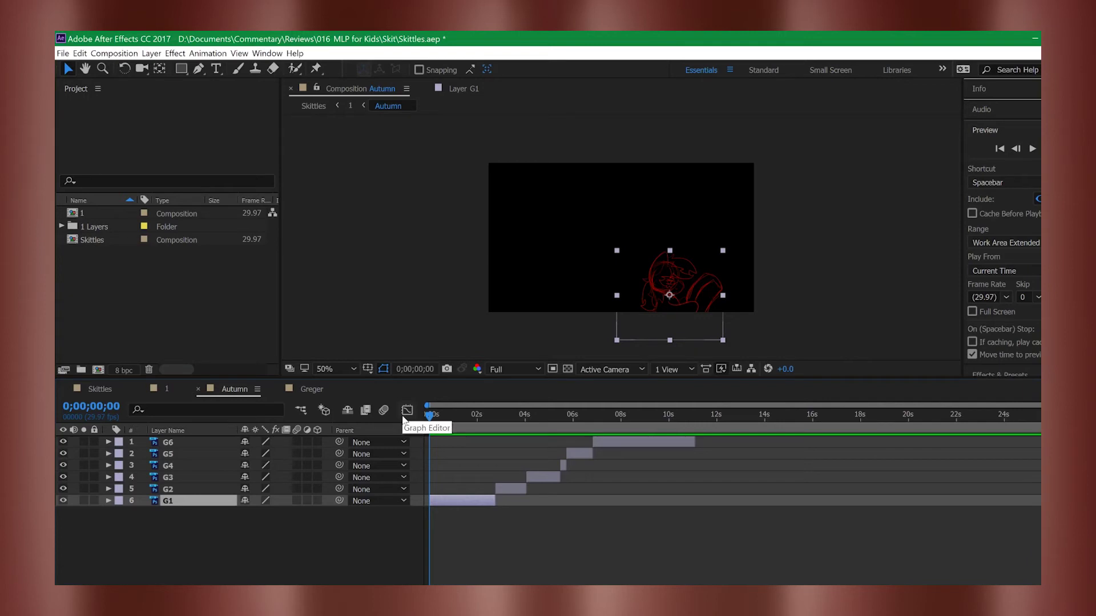
pyautogui.click(157, 393)
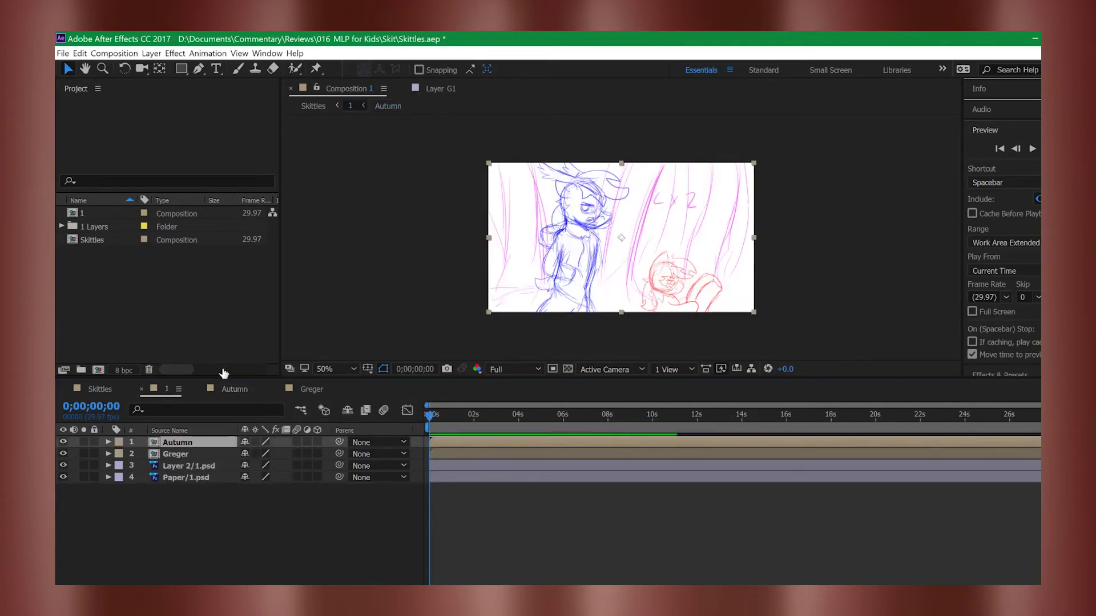
pyautogui.click(231, 389)
pyautogui.click(306, 387)
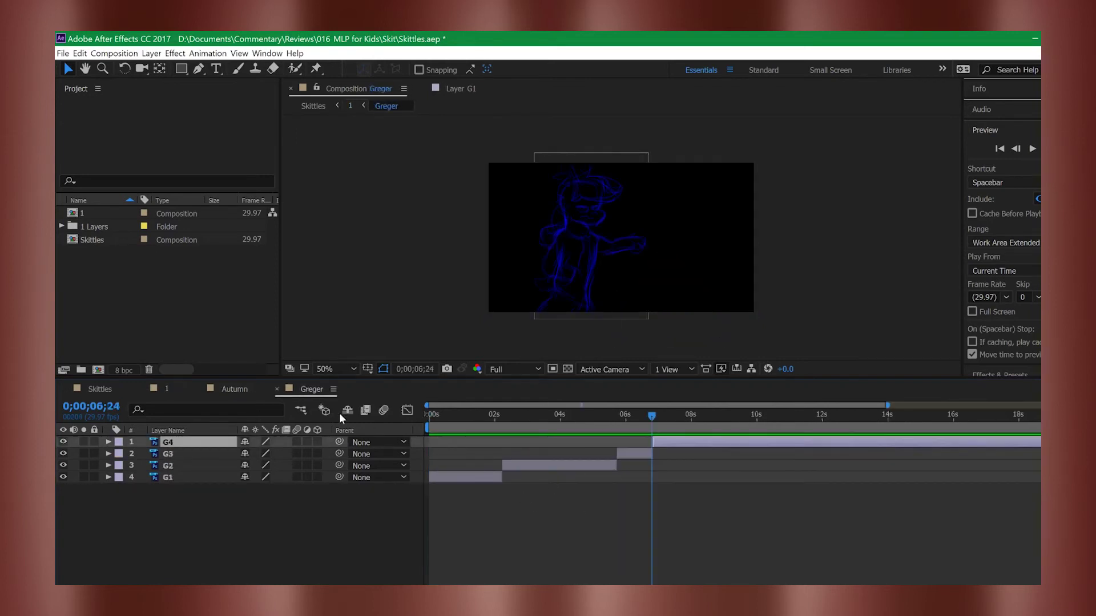
pyautogui.click(254, 391)
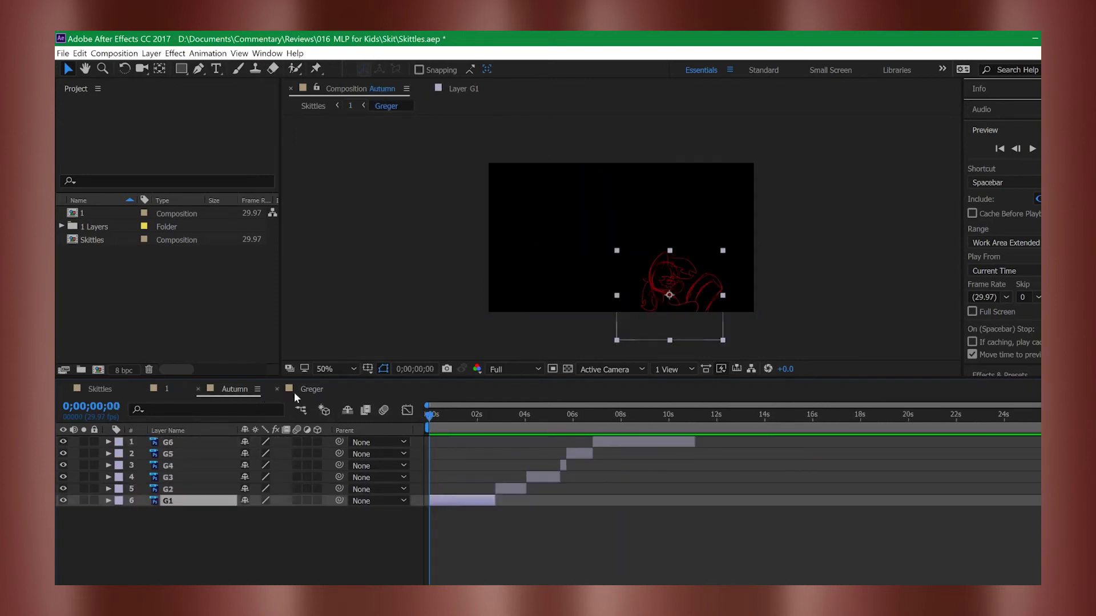
pyautogui.click(198, 389)
pyautogui.click(198, 389)
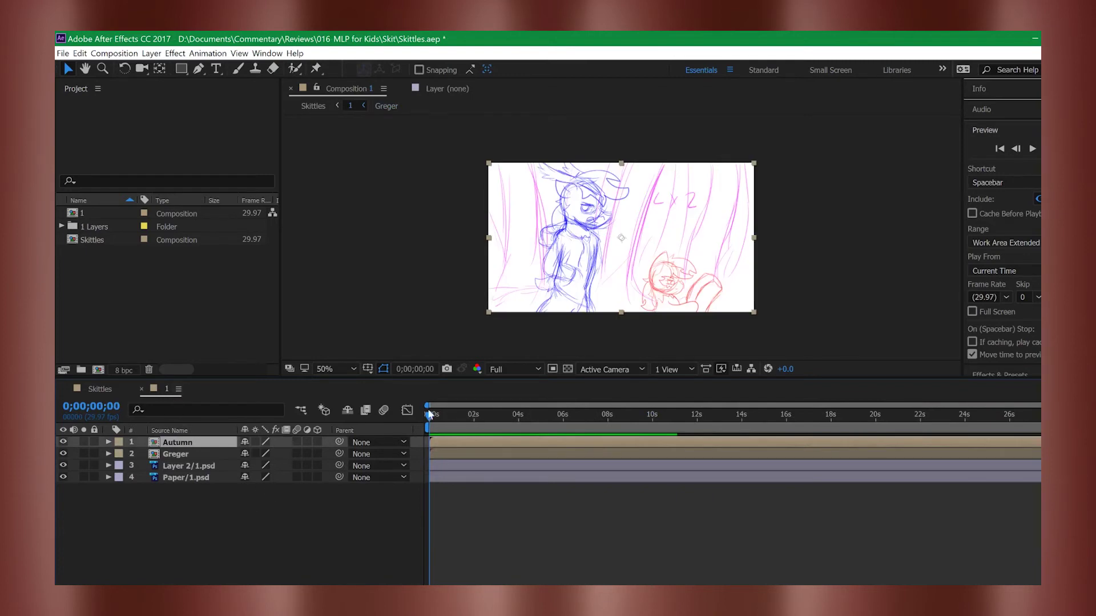
# Step: In composition 1, expand the Greger layer's Transform properties and set a Position keyframe at 0;00;00;00
pyautogui.click(462, 455)
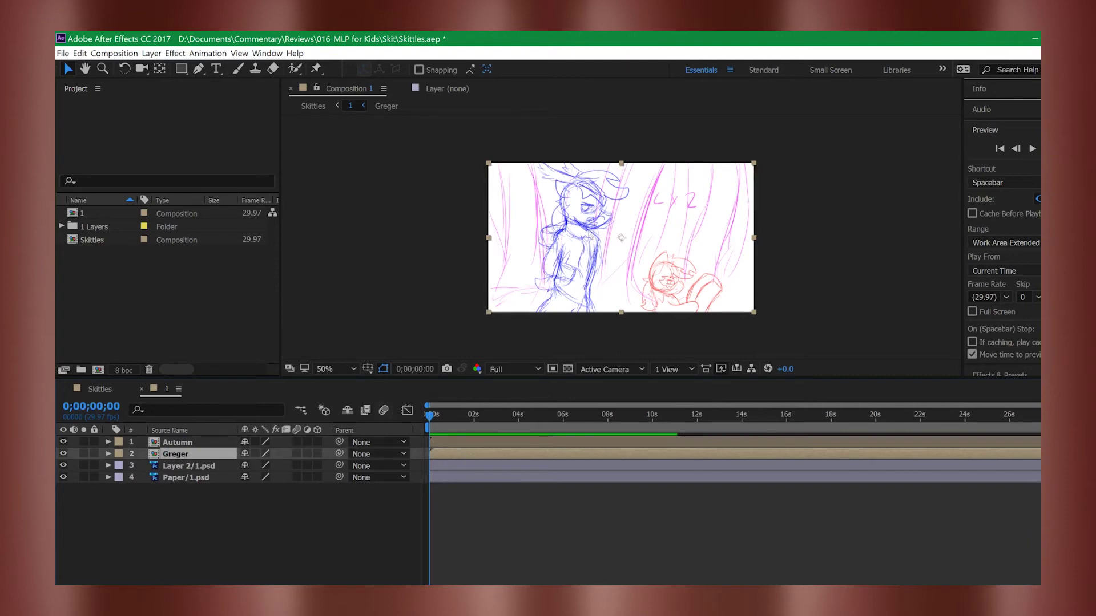
pyautogui.moveTo(447, 409); pyautogui.dragTo(492, 408)
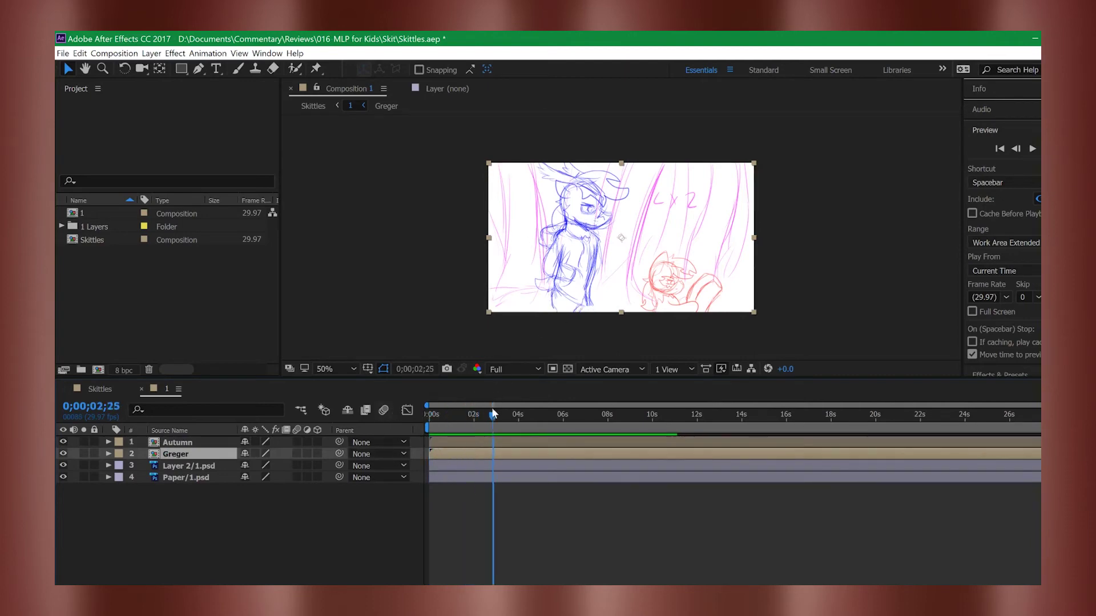
pyautogui.click(108, 454)
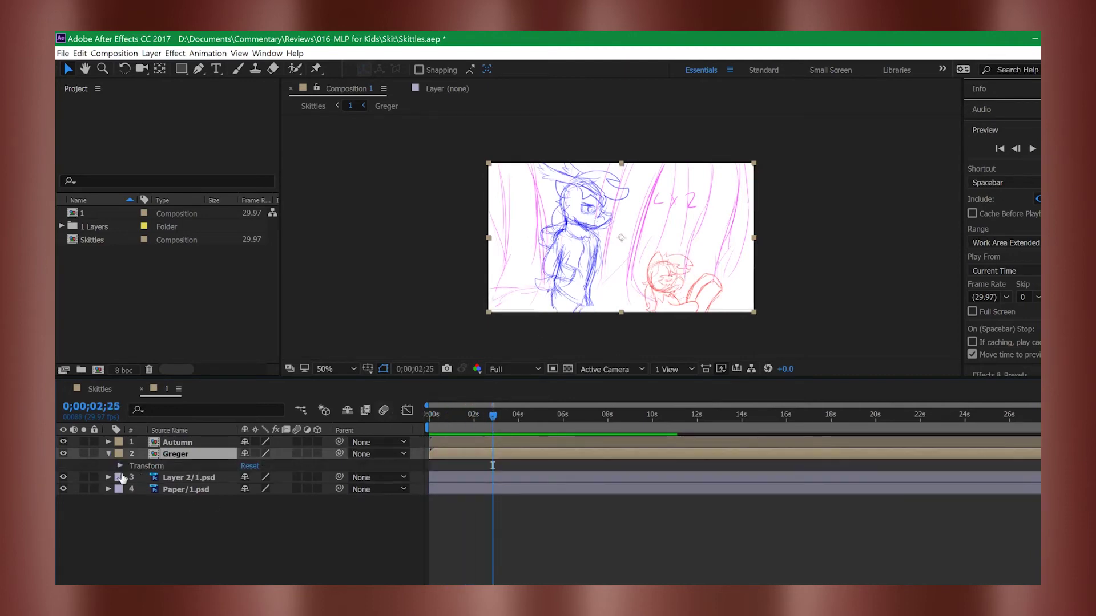
pyautogui.click(121, 466)
pyautogui.moveTo(494, 417); pyautogui.dragTo(419, 436)
pyautogui.click(144, 489)
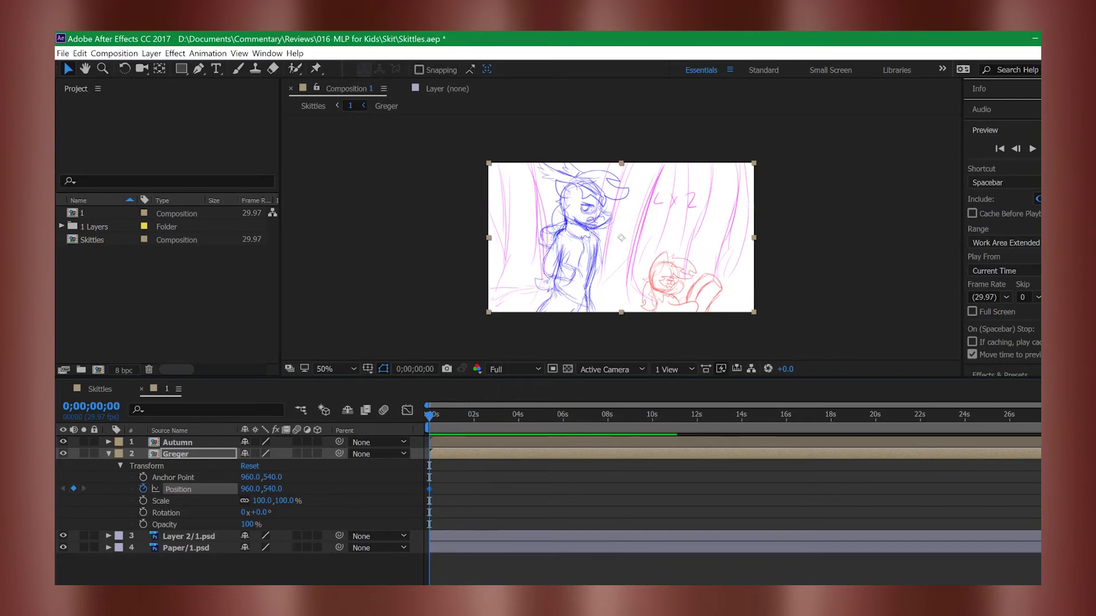
# Step: At 0;00;00;22, set the Greger layer's Position to 960.0, 513.0 as a second keyframe
pyautogui.scroll(4, 612, 245)
pyautogui.scroll(-2, 608, 246)
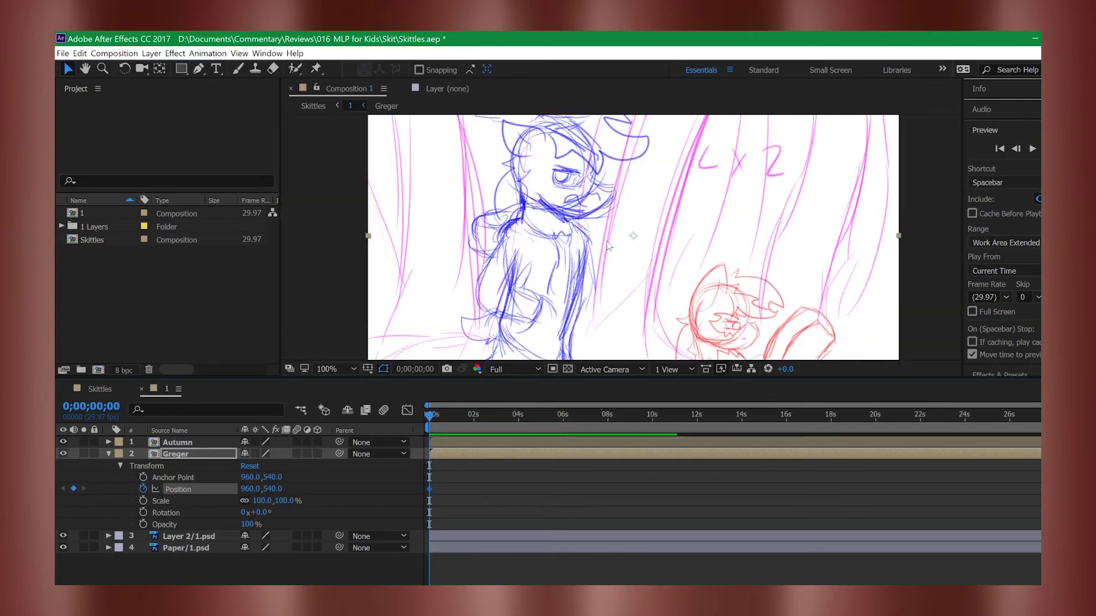
pyautogui.scroll(-1, 609, 246)
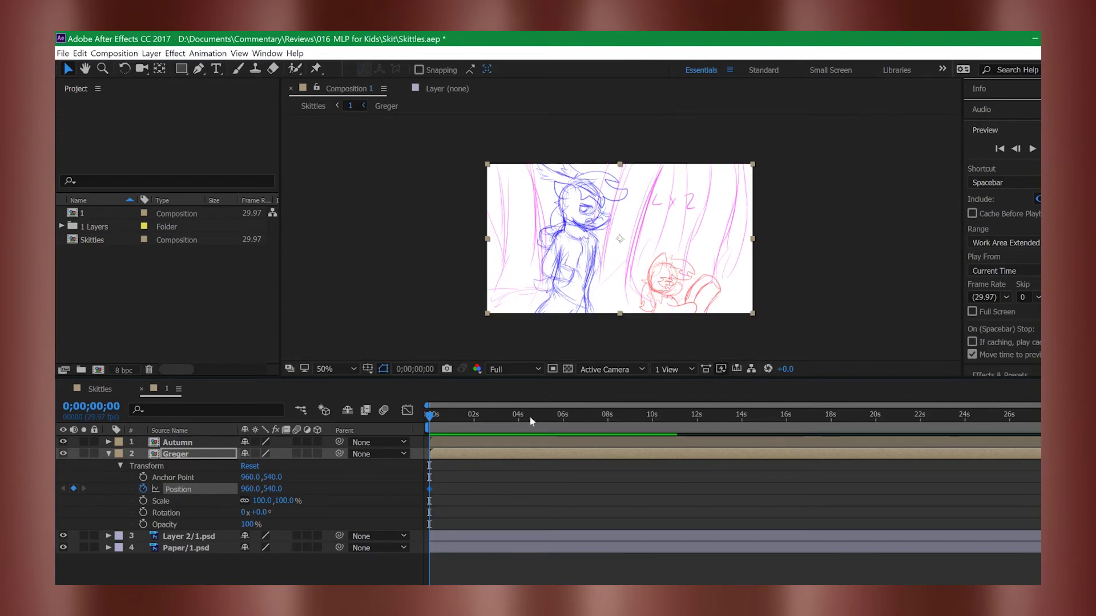
pyautogui.moveTo(433, 414); pyautogui.dragTo(447, 437)
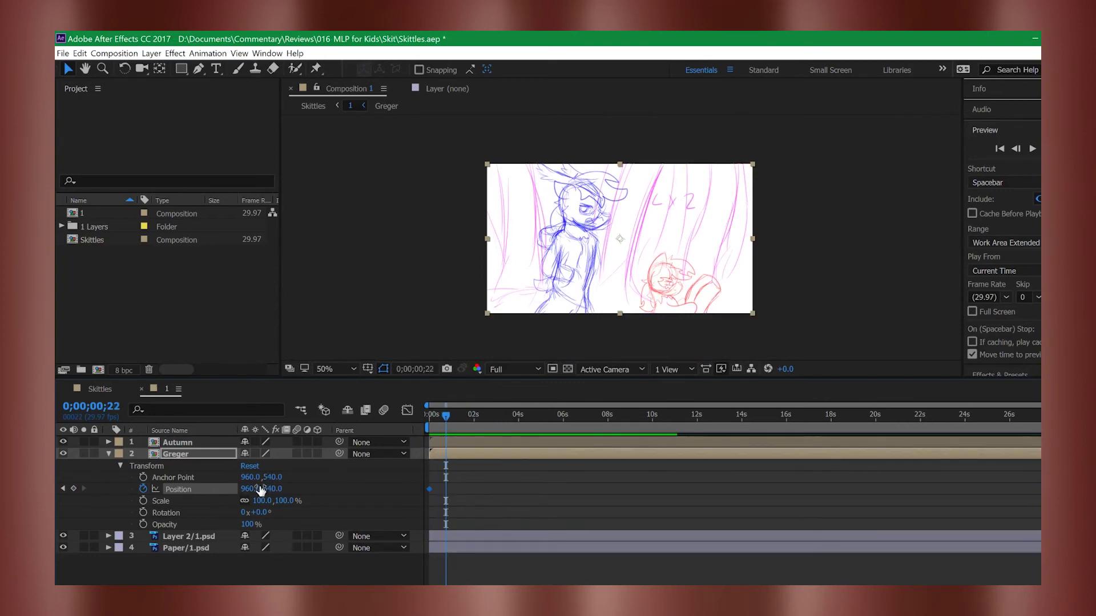
pyautogui.moveTo(251, 489)
pyautogui.mouseDown()
pyautogui.moveTo(270, 498)
pyautogui.moveTo(289, 488)
pyautogui.moveTo(245, 499)
pyautogui.mouseUp()
pyautogui.hotkey('ctrl', 'z')
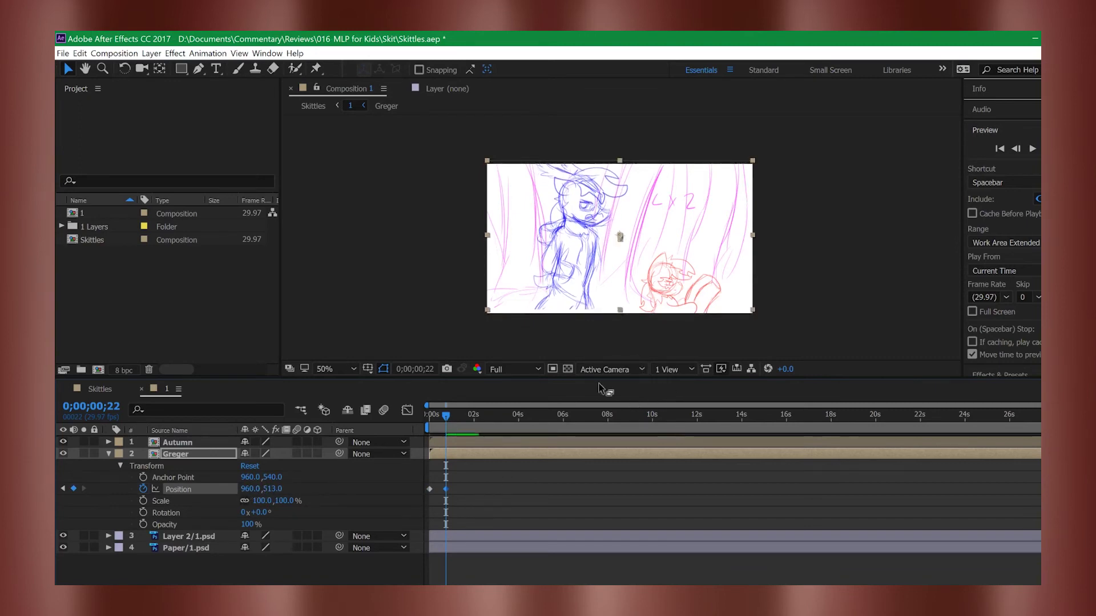
# Step: At 0;00;01;00, set the Greger layer's Position to 960.0, 562.0 as a third keyframe, and preview the motion from the start
pyautogui.click(451, 413)
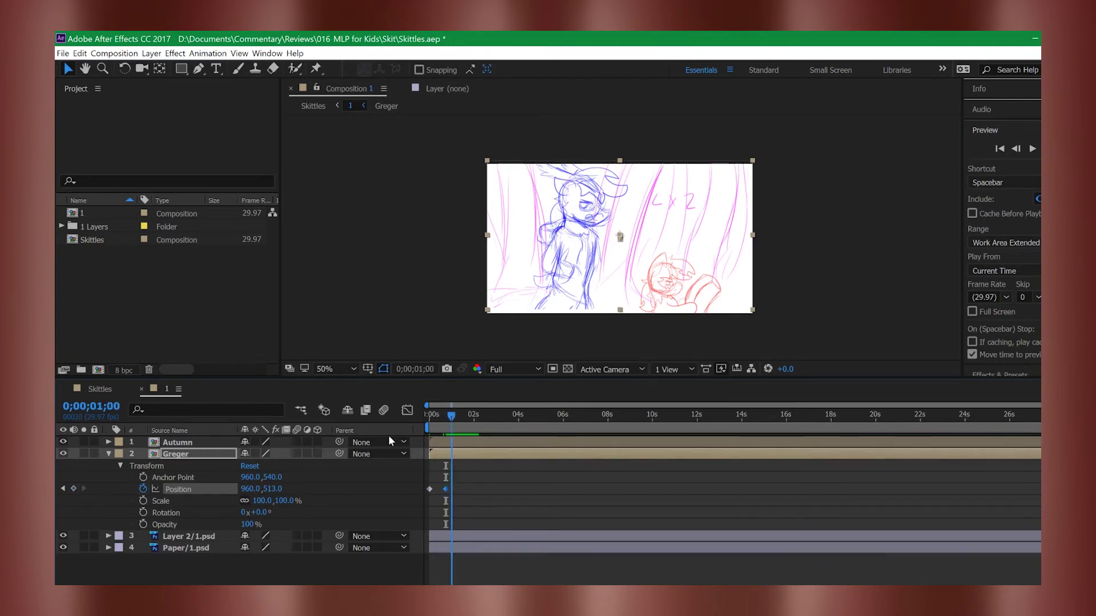
pyautogui.moveTo(275, 492); pyautogui.dragTo(314, 484)
pyautogui.moveTo(452, 419); pyautogui.dragTo(407, 429)
pyautogui.press('space')
pyautogui.press('space')
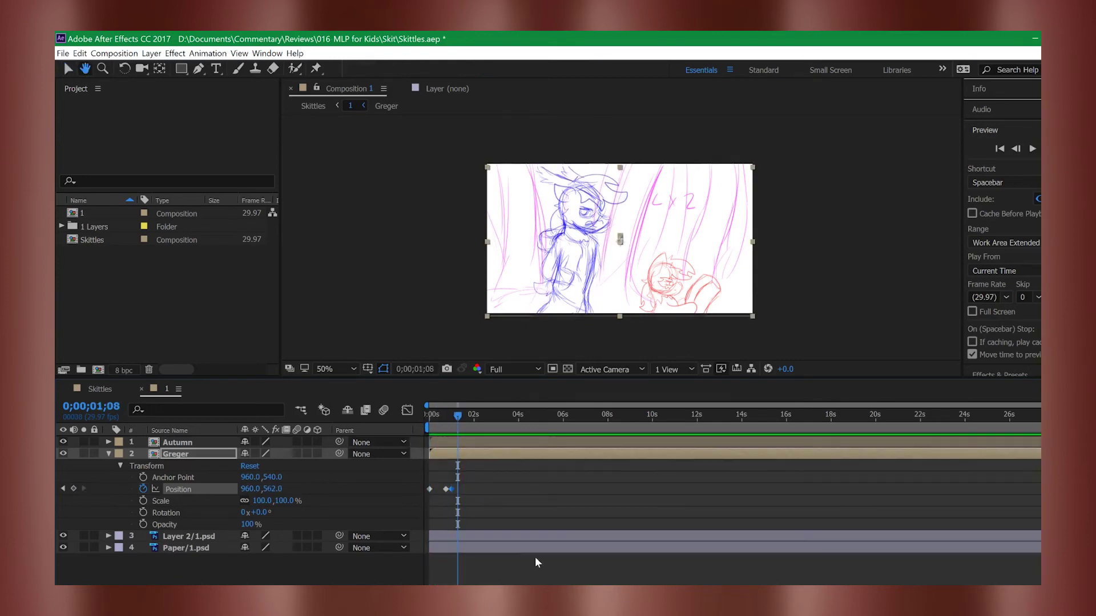
# Step: Move Greger's second and third Position keyframes to about 0;00;00;10 and 0;00;00;18, and preview the faster motion
pyautogui.moveTo(448, 593); pyautogui.dragTo(470, 592)
pyautogui.moveTo(491, 460); pyautogui.dragTo(522, 509)
pyautogui.click(526, 489)
pyautogui.moveTo(485, 470)
pyautogui.mouseDown()
pyautogui.moveTo(519, 495)
pyautogui.moveTo(484, 492)
pyautogui.mouseUp()
pyautogui.click(489, 414)
pyautogui.press('space')
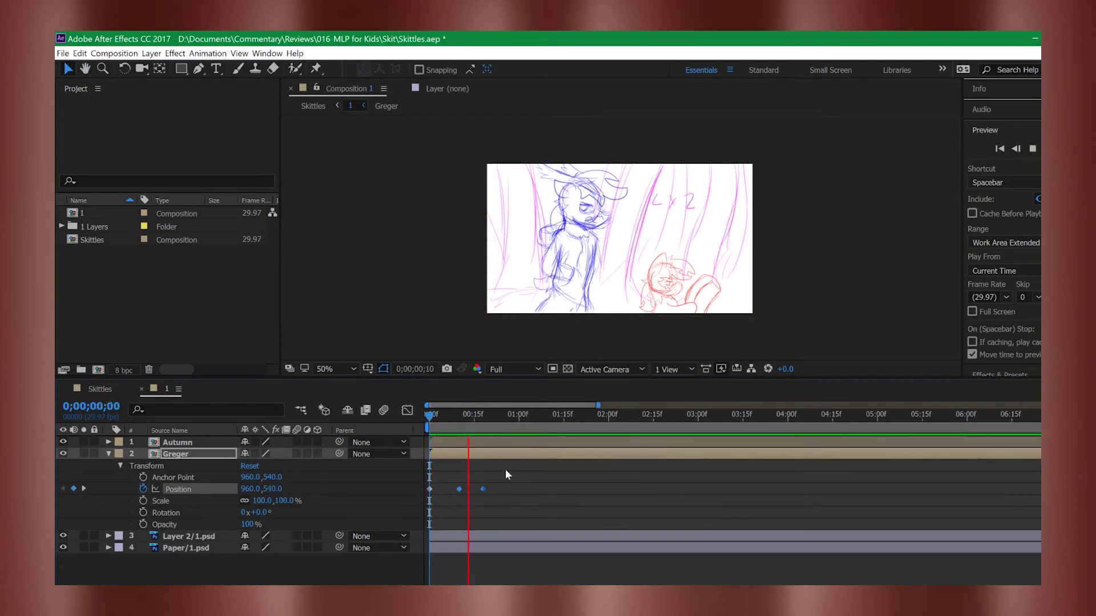
pyautogui.press('space')
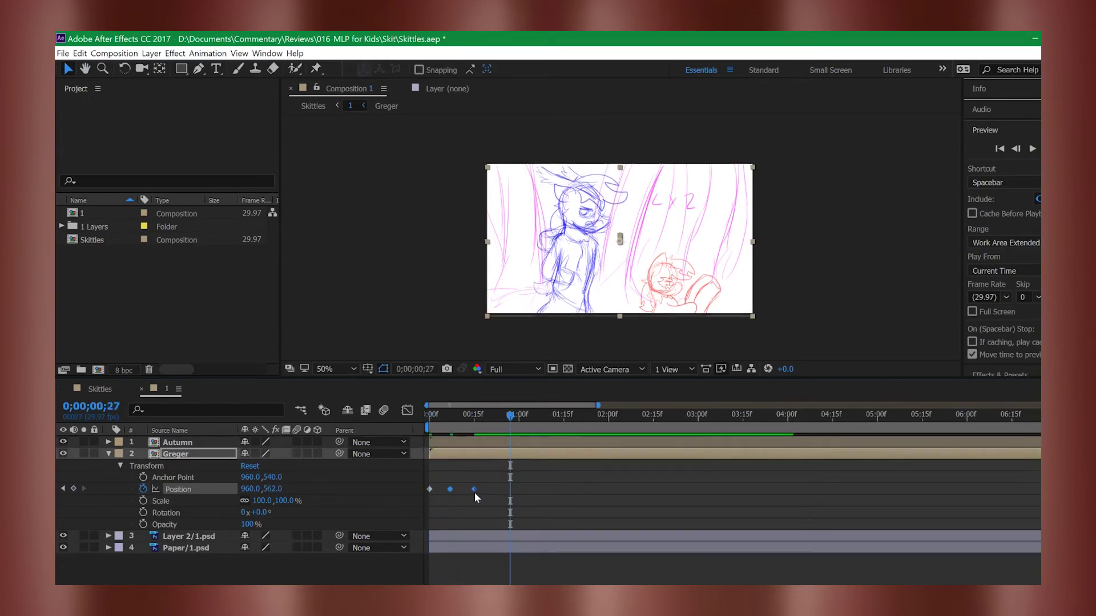
# Step: Move only Greger's third Position keyframe earlier to about 0;00;00;15 and play the animation from the start
pyautogui.moveTo(483, 492); pyautogui.dragTo(474, 492)
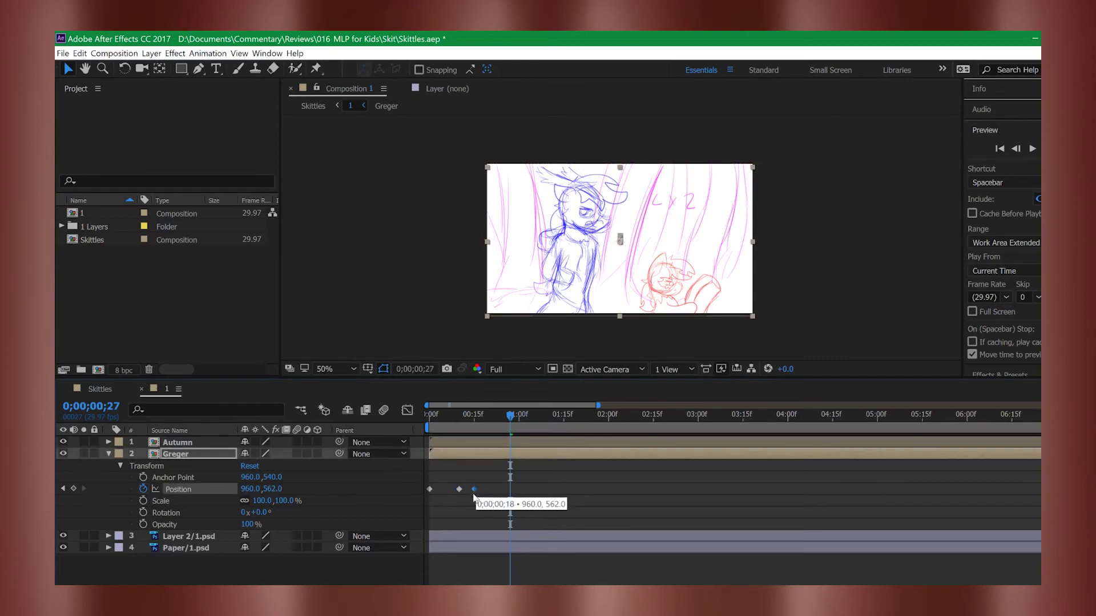
pyautogui.press('Home')
pyautogui.press('space')
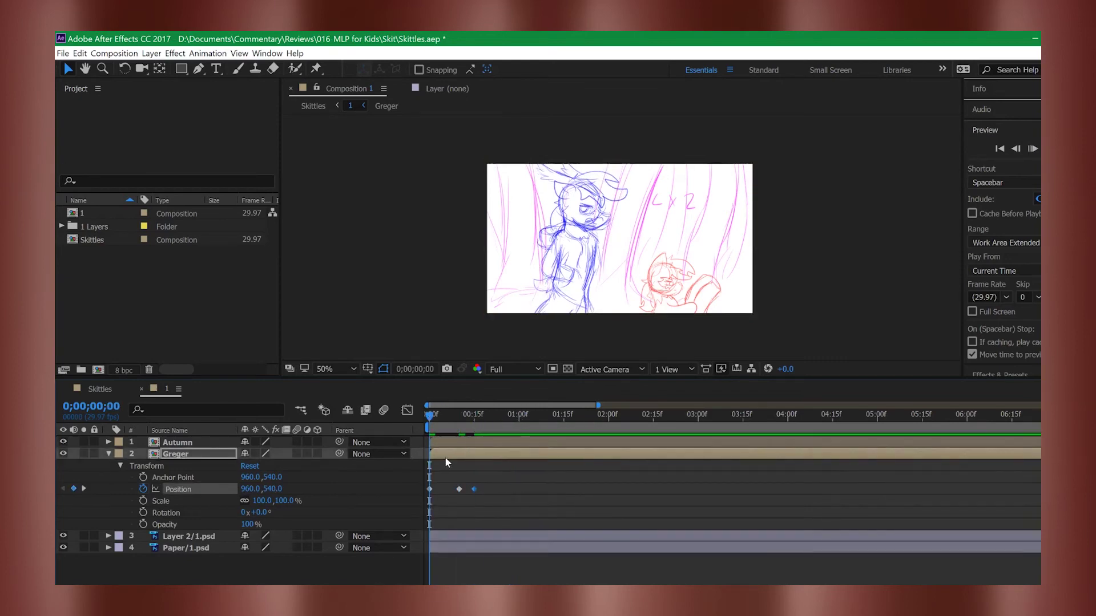
pyautogui.press('space')
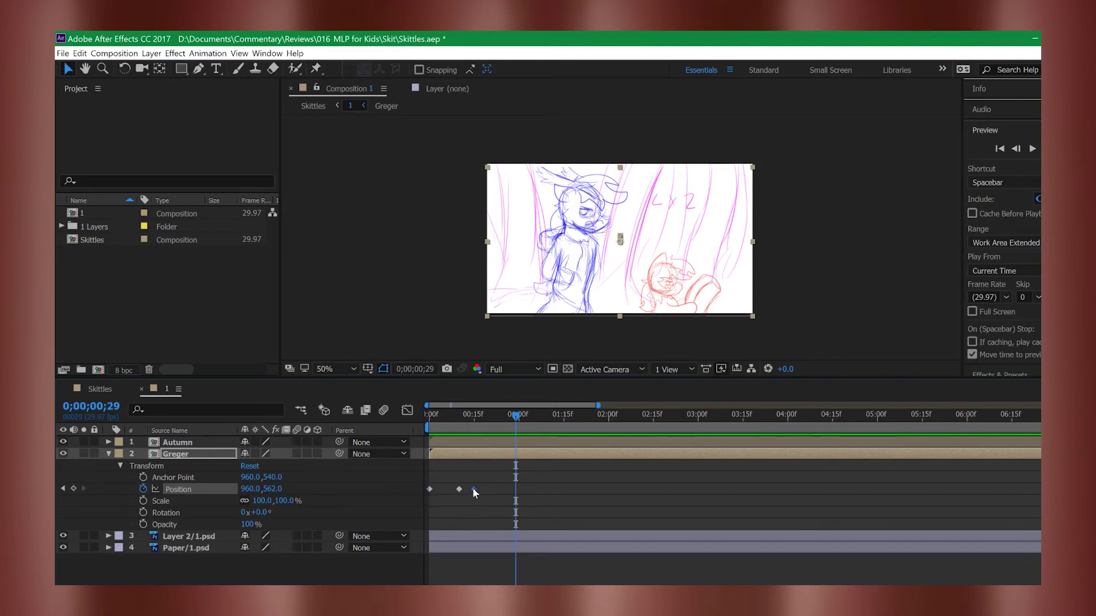
# Step: Place Greger's third Position keyframe at 0;00;00;14 with the value 960.0, 540.0, and preview from the start
pyautogui.moveTo(468, 490); pyautogui.dragTo(464, 489)
pyautogui.moveTo(505, 419); pyautogui.dragTo(413, 450)
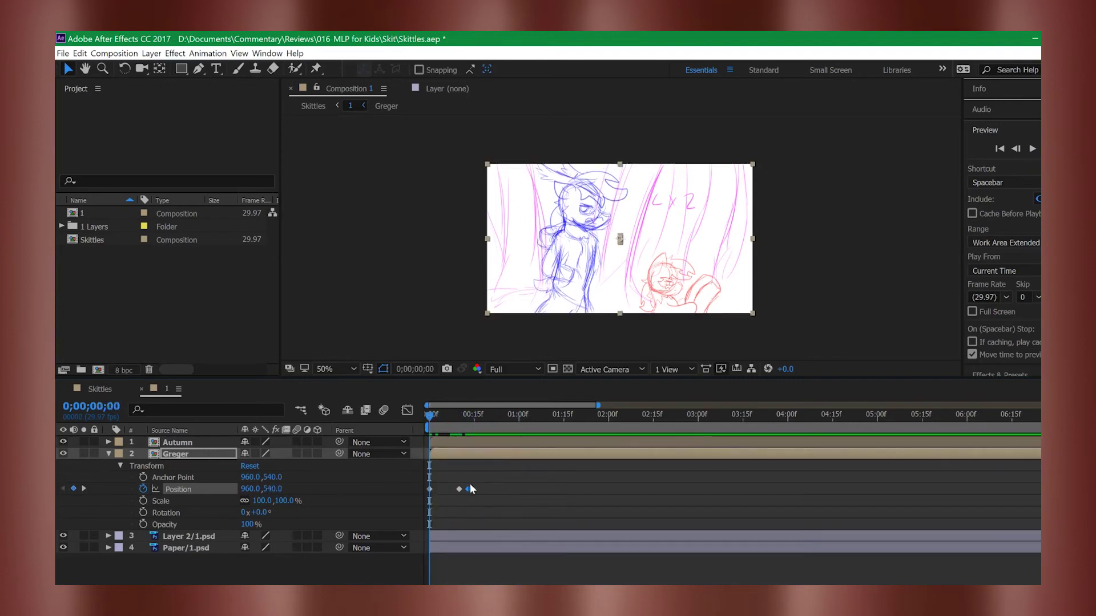
pyautogui.moveTo(468, 489)
pyautogui.mouseDown()
pyautogui.moveTo(430, 490)
pyautogui.moveTo(471, 490)
pyautogui.mouseUp()
pyautogui.moveTo(478, 417)
pyautogui.mouseDown()
pyautogui.moveTo(412, 436)
pyautogui.moveTo(478, 426)
pyautogui.moveTo(464, 431)
pyautogui.moveTo(472, 436)
pyautogui.mouseUp()
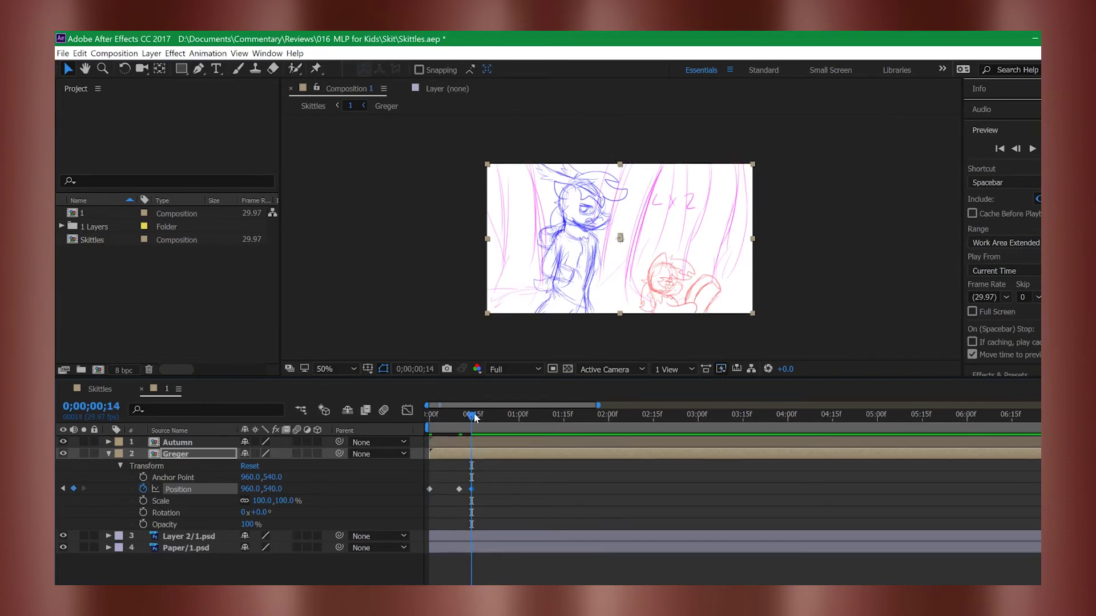
pyautogui.moveTo(464, 420); pyautogui.dragTo(392, 440)
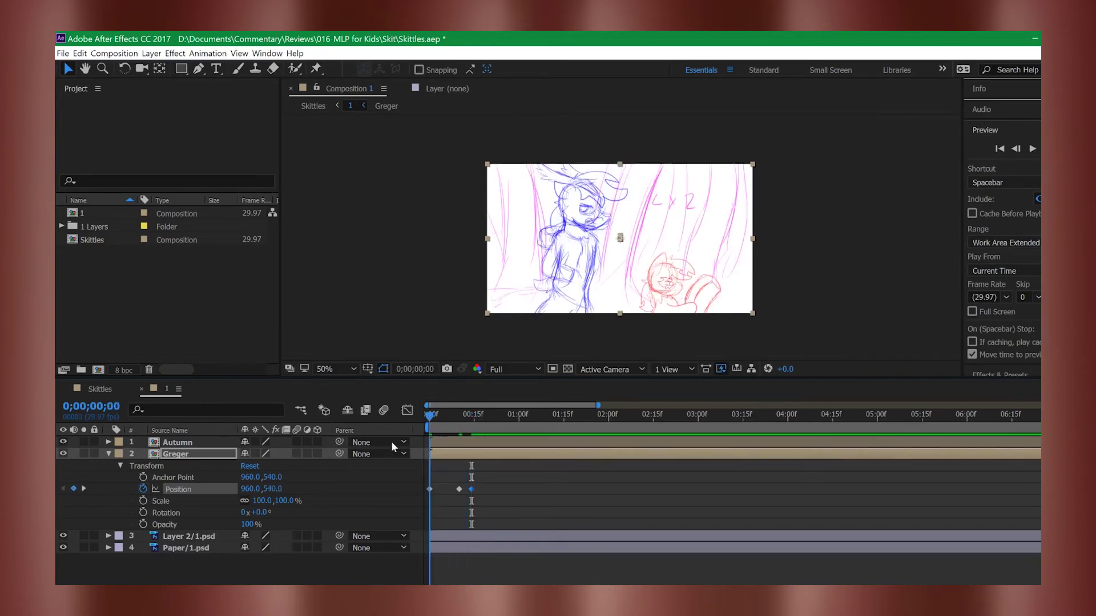
pyautogui.press('space')
# Step: Shift Greger's second and third Position keyframes together to about 0;00;00;08 and 0;00;00;12, and preview from the start
pyautogui.moveTo(450, 478)
pyautogui.mouseDown()
pyautogui.moveTo(474, 489)
pyautogui.moveTo(465, 490)
pyautogui.mouseUp()
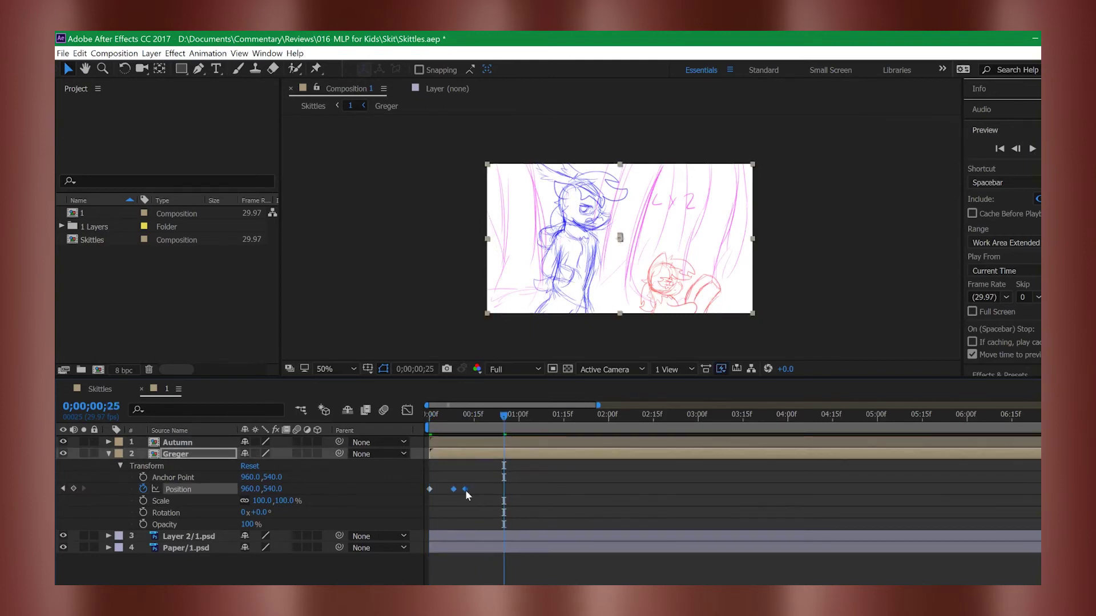
pyautogui.click(459, 426)
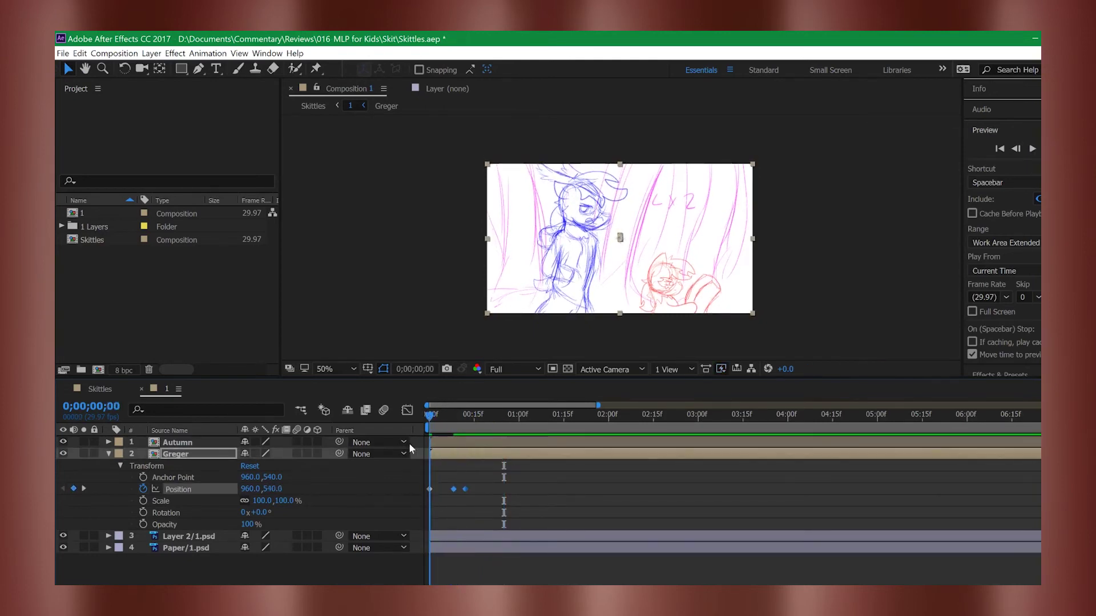
pyautogui.press('Home')
pyautogui.press('space')
pyautogui.click(506, 423)
pyautogui.press('Home')
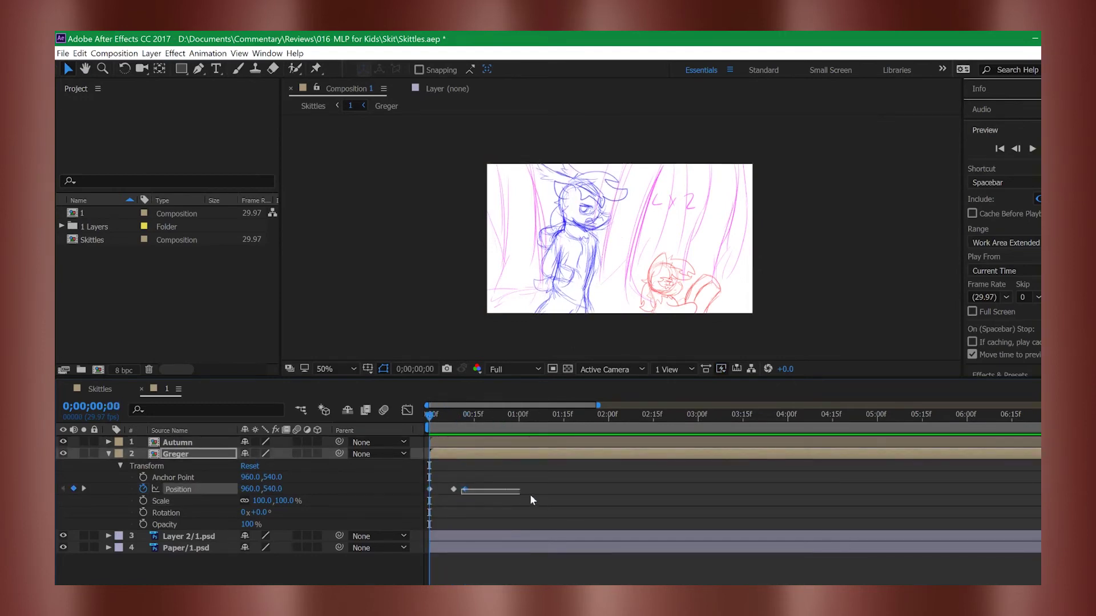
# Step: Select Greger's second and third Position keyframes and paste three copies of the pair further along the timeline
pyautogui.moveTo(519, 500); pyautogui.dragTo(420, 480)
pyautogui.hotkey('ctrl', 'z')
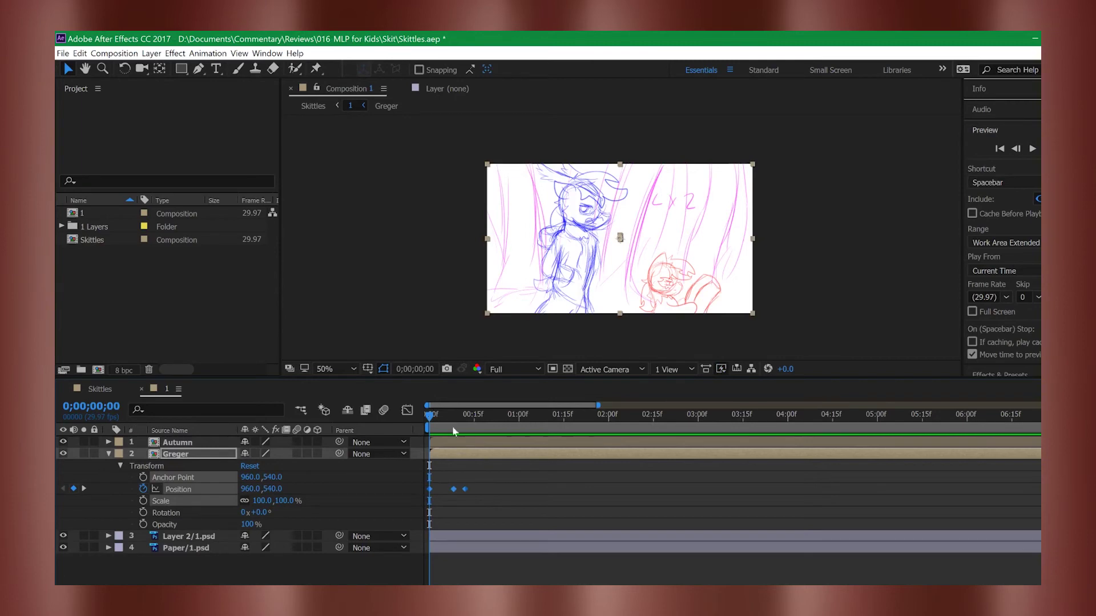
pyautogui.click(478, 470)
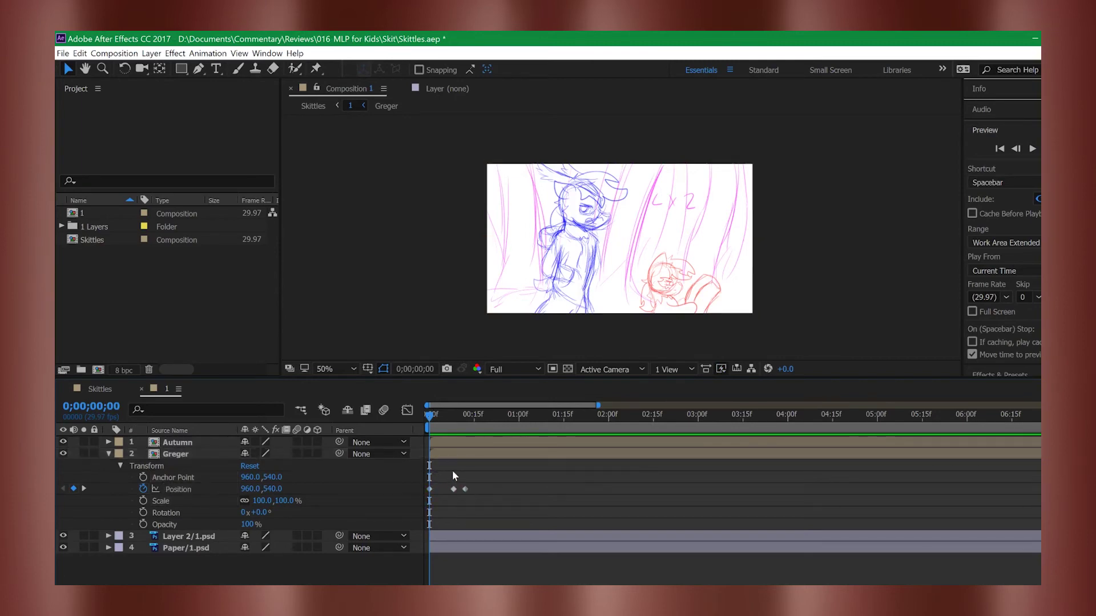
pyautogui.moveTo(448, 491); pyautogui.dragTo(484, 501)
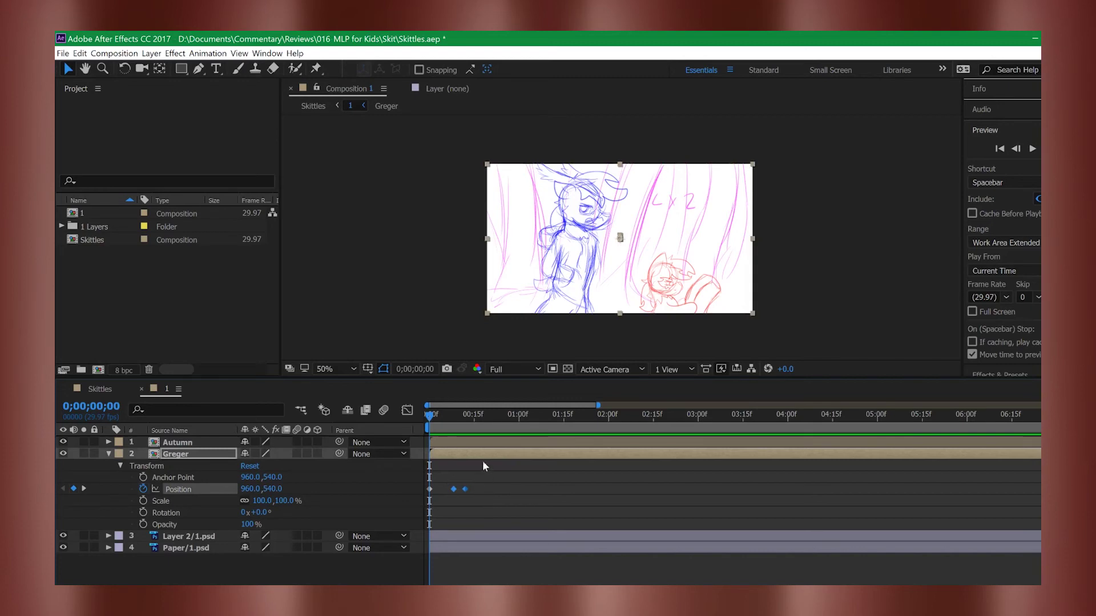
pyautogui.moveTo(440, 404); pyautogui.dragTo(491, 426)
pyautogui.hscroll(-2, 490, 538)
pyautogui.moveTo(512, 416); pyautogui.dragTo(493, 420)
pyautogui.hotkey('ctrl', 'v')
pyautogui.click(546, 417)
pyautogui.hotkey('ctrl', 'v')
pyautogui.moveTo(557, 490); pyautogui.dragTo(539, 489)
pyautogui.click(575, 417)
pyautogui.hotkey('ctrl', 'v')
pyautogui.click(566, 417)
# Step: Space the four Position keyframe pairs to start at about 0.5, 1.3, 2.1 and 2.8 seconds, and preview from the start
pyautogui.moveTo(442, 478); pyautogui.dragTo(599, 489)
pyautogui.click(469, 503)
pyautogui.moveTo(520, 484); pyautogui.dragTo(626, 490)
pyautogui.moveTo(599, 490); pyautogui.dragTo(692, 490)
pyautogui.moveTo(491, 484); pyautogui.dragTo(508, 496)
pyautogui.moveTo(504, 490); pyautogui.dragTo(558, 490)
pyautogui.moveTo(465, 490); pyautogui.dragTo(483, 490)
pyautogui.press('Home')
pyautogui.press('space')
pyautogui.press('space')
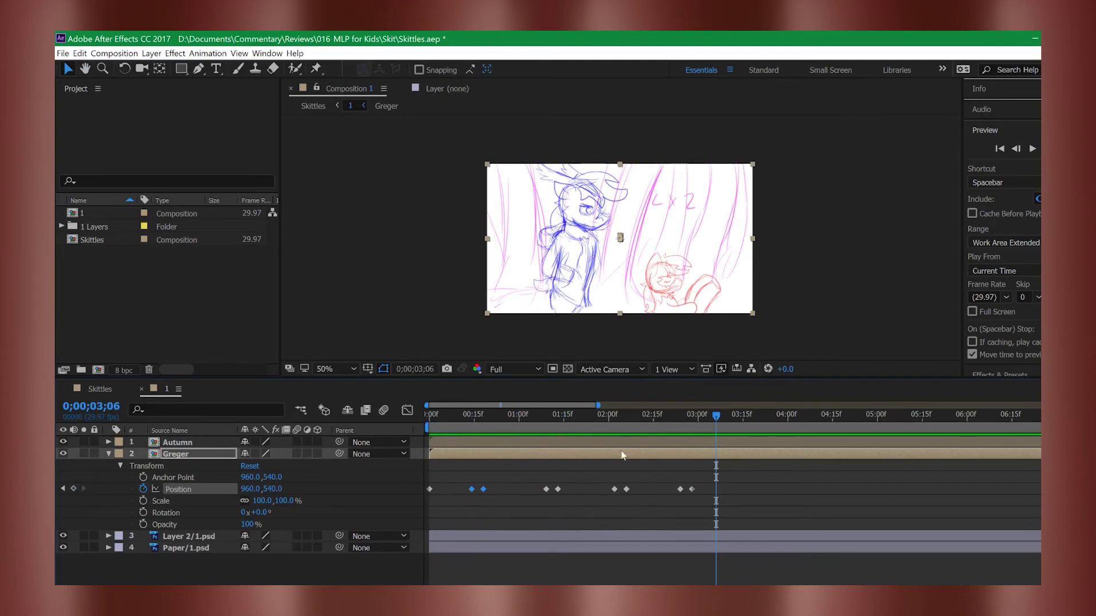
# Step: Add Greger Position keyframes of 960.0, 540.0 at 0;00;06;12 and about 0;00;05;17, and return to 0;00;06;12
pyautogui.moveTo(697, 429); pyautogui.dragTo(731, 416)
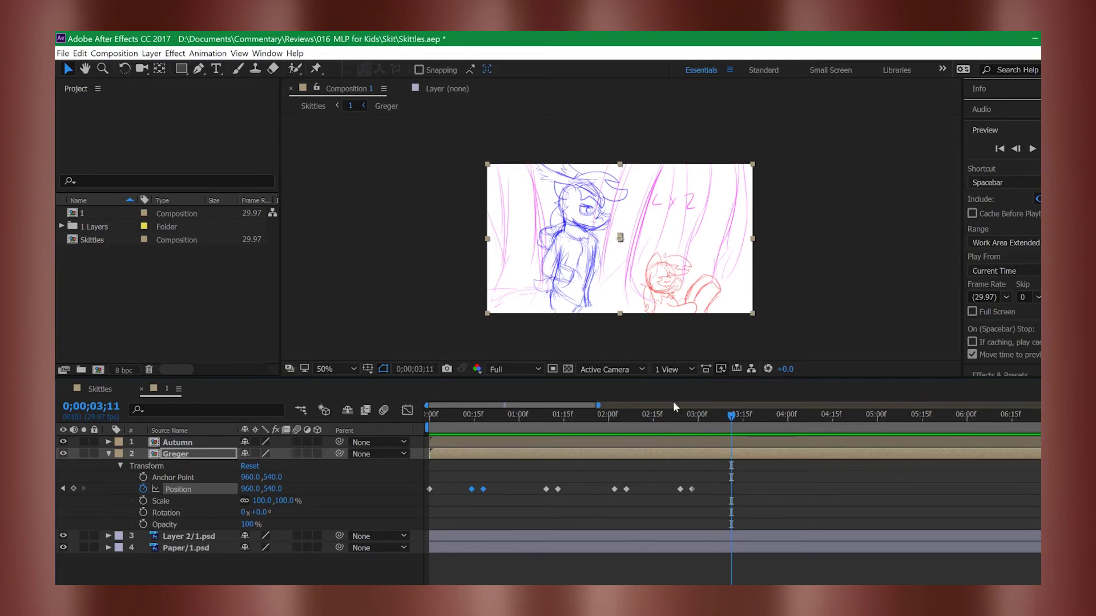
pyautogui.moveTo(725, 411); pyautogui.dragTo(827, 411)
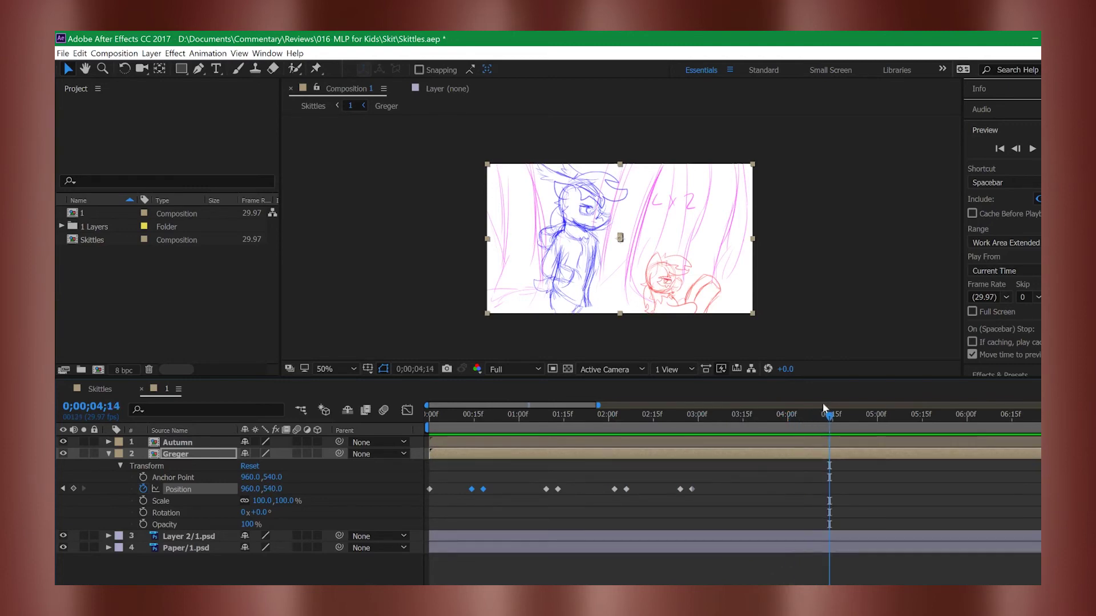
pyautogui.moveTo(598, 405); pyautogui.dragTo(902, 406)
pyautogui.moveTo(568, 417); pyautogui.dragTo(632, 440)
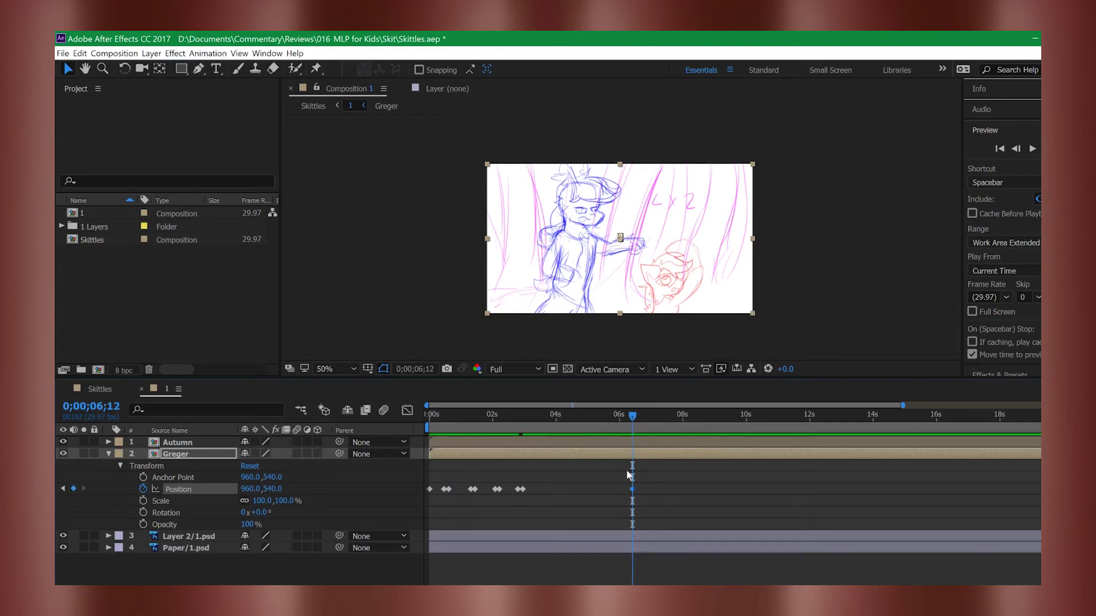
pyautogui.moveTo(628, 418); pyautogui.dragTo(608, 425)
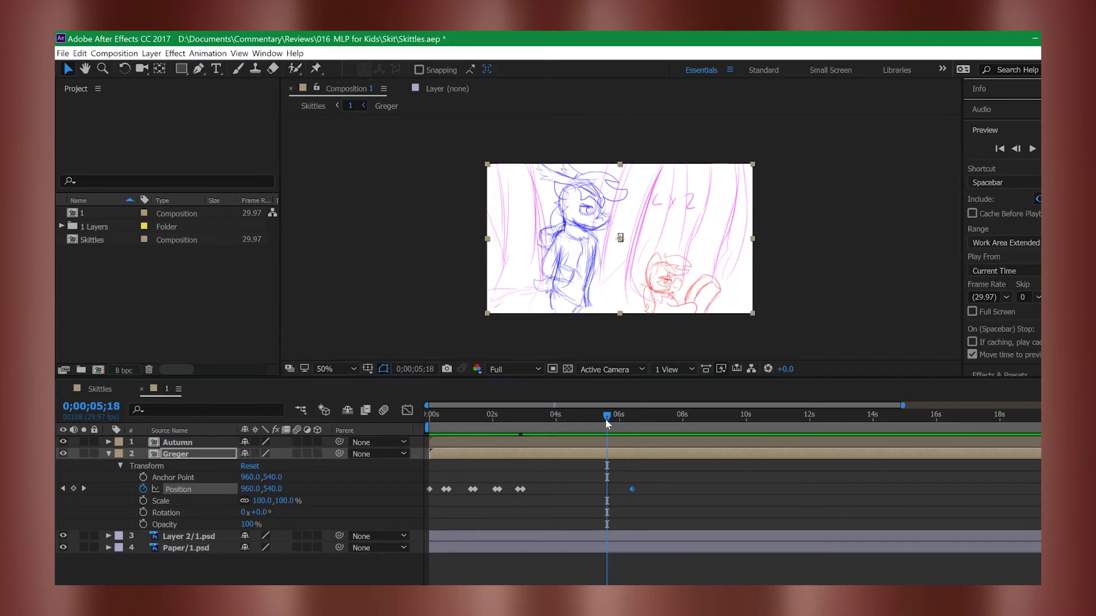
pyautogui.click(605, 415)
pyautogui.moveTo(609, 415); pyautogui.dragTo(634, 418)
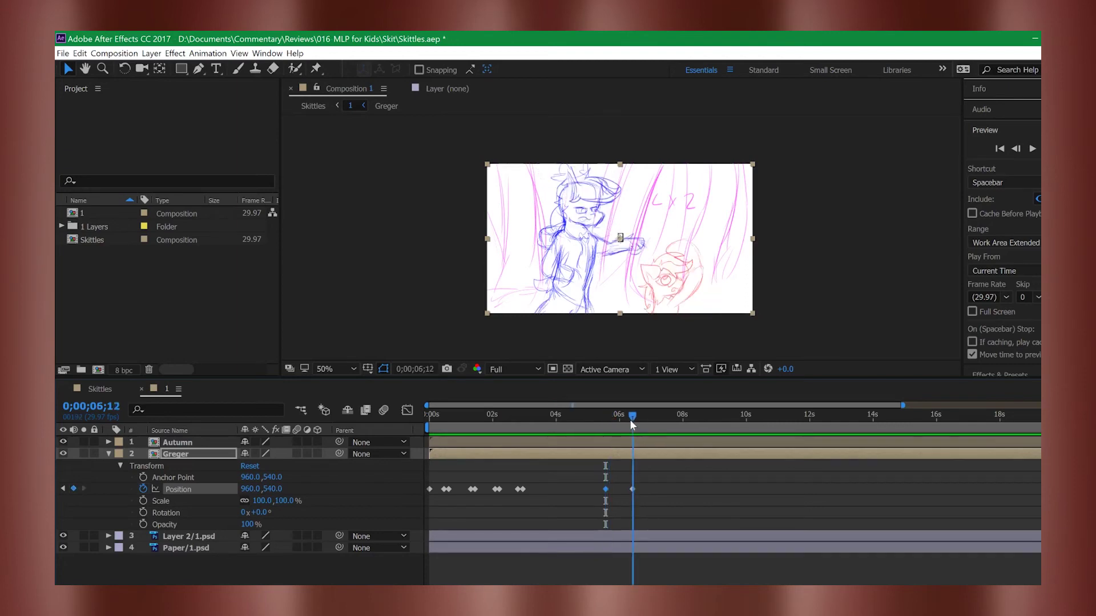
# Step: Set Greger's Position at 0;00;06;12 to 1222.0, 540.0 and preview the sideways move from 0;00;04;23
pyautogui.moveTo(245, 489); pyautogui.dragTo(439, 491)
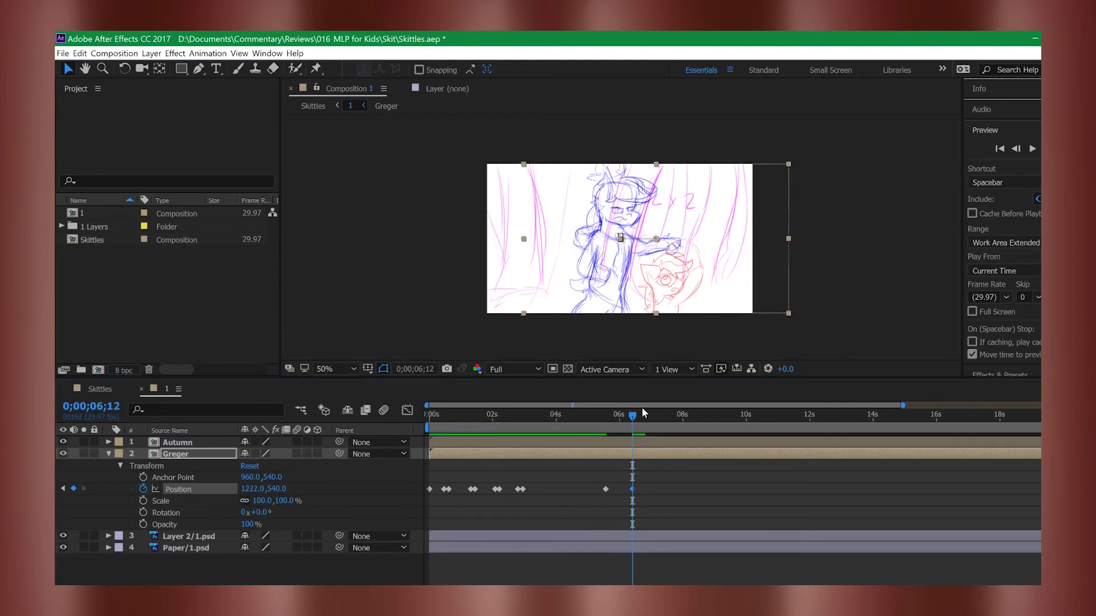
pyautogui.moveTo(628, 429); pyautogui.dragTo(581, 439)
pyautogui.press('space')
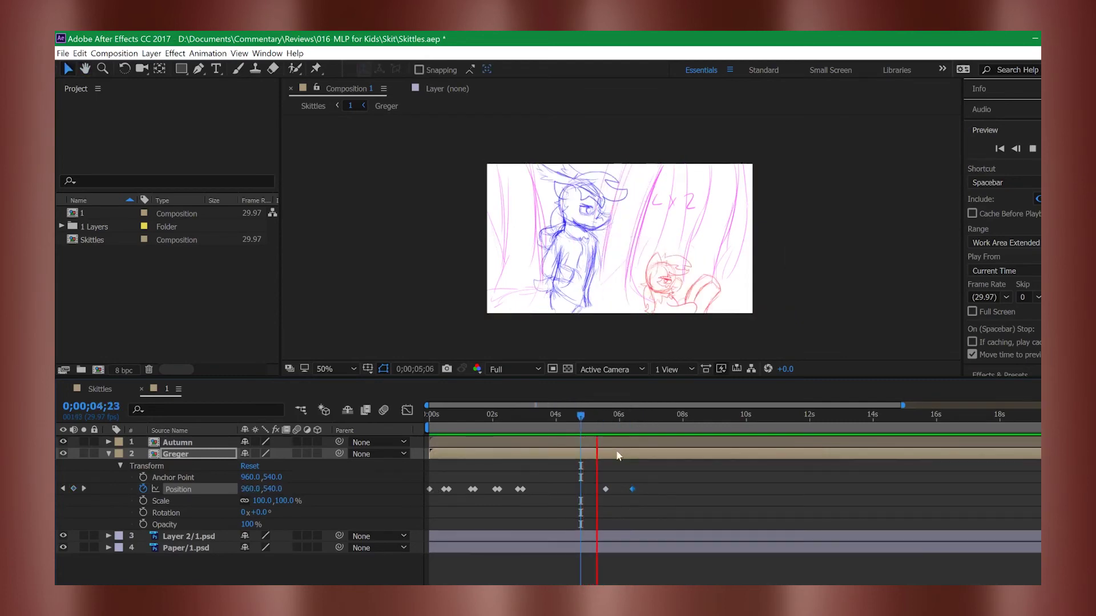
pyautogui.click(637, 415)
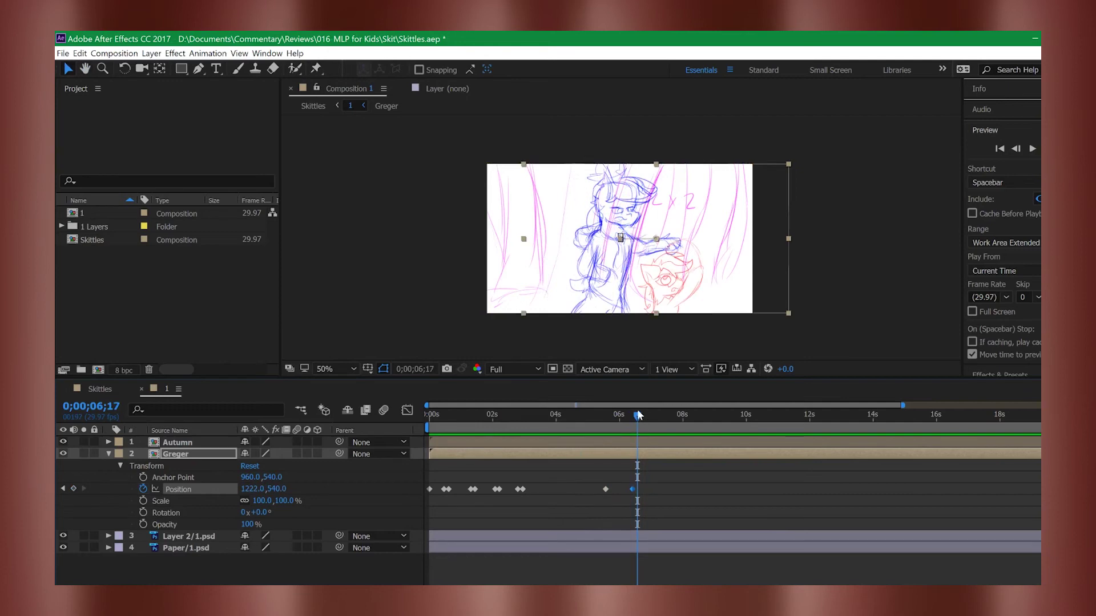
# Step: Paste four more copies of the bounce keyframe pair on Greger's Position at about 3.4, 4.0, 4.5 and 5.0 seconds
pyautogui.moveTo(637, 417); pyautogui.dragTo(516, 444)
pyautogui.press('=')
pyautogui.hotkey('ctrl', 'v')
pyautogui.moveTo(616, 417); pyautogui.dragTo(646, 417)
pyautogui.hotkey('ctrl', 'v')
pyautogui.moveTo(646, 417); pyautogui.dragTo(722, 407)
pyautogui.hotkey('ctrl', 'v')
pyautogui.hotkey('ctrl', 'v')
# Step: Paste another copy of the bounce keyframe pair on Greger's Position at 0;00;05;11
pyautogui.moveTo(656, 421); pyautogui.dragTo(667, 463)
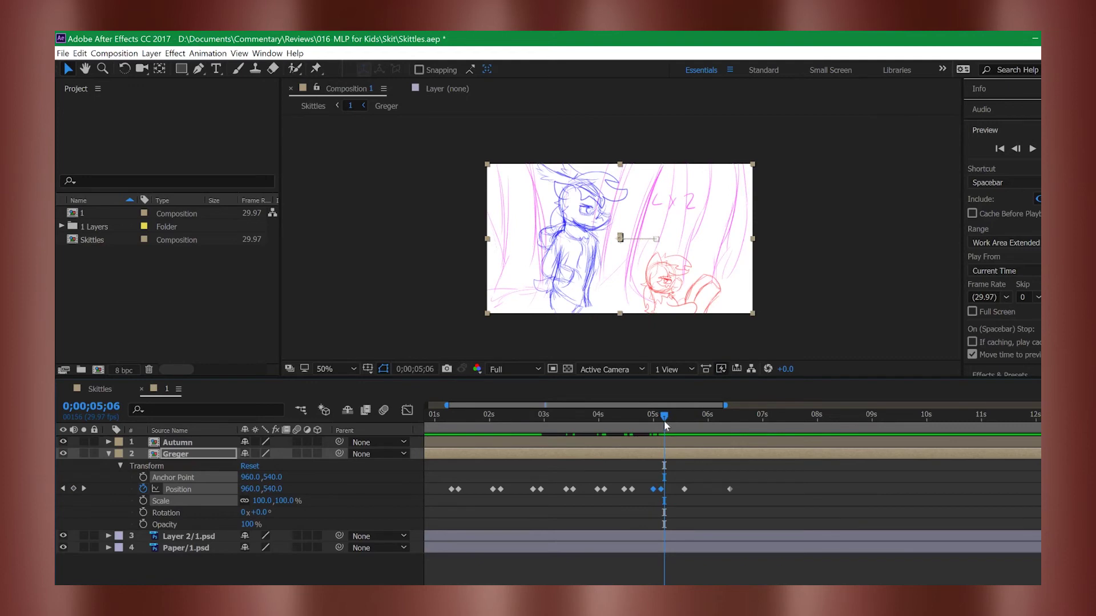
pyautogui.moveTo(665, 425); pyautogui.dragTo(672, 419)
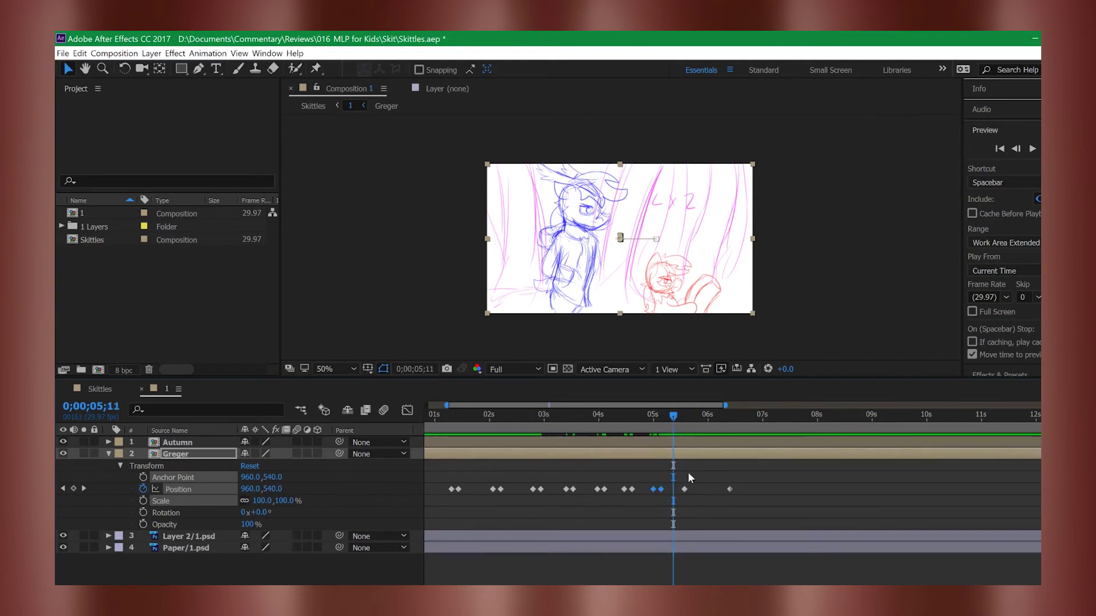
pyautogui.moveTo(661, 489); pyautogui.dragTo(659, 490)
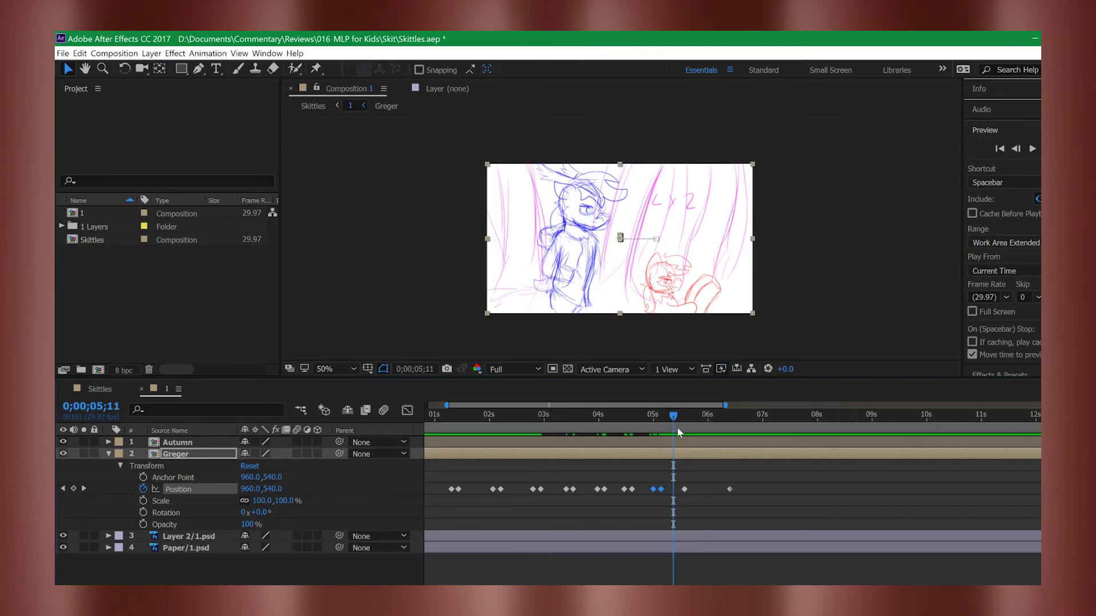
pyautogui.hotkey('ctrl', 'v')
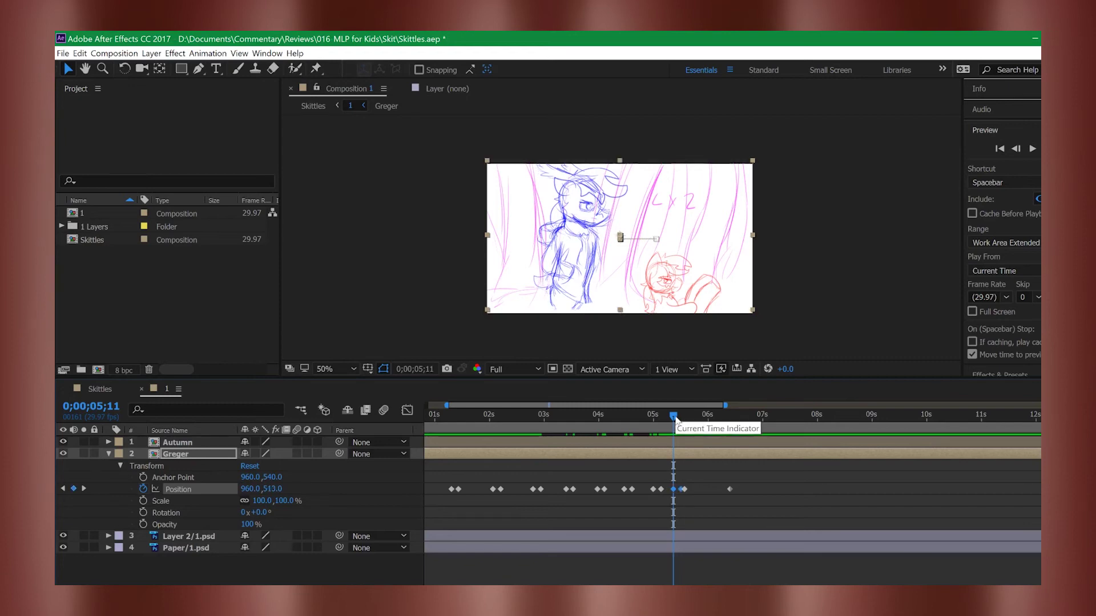
# Step: At 0;00;05;22, set the vertical value of Greger's Position to 513 to add a bounce during the sideways move
pyautogui.moveTo(674, 422)
pyautogui.mouseDown()
pyautogui.moveTo(701, 413)
pyautogui.moveTo(693, 419)
pyautogui.mouseUp()
pyautogui.click(255, 486)
pyautogui.moveTo(695, 417); pyautogui.dragTo(671, 427)
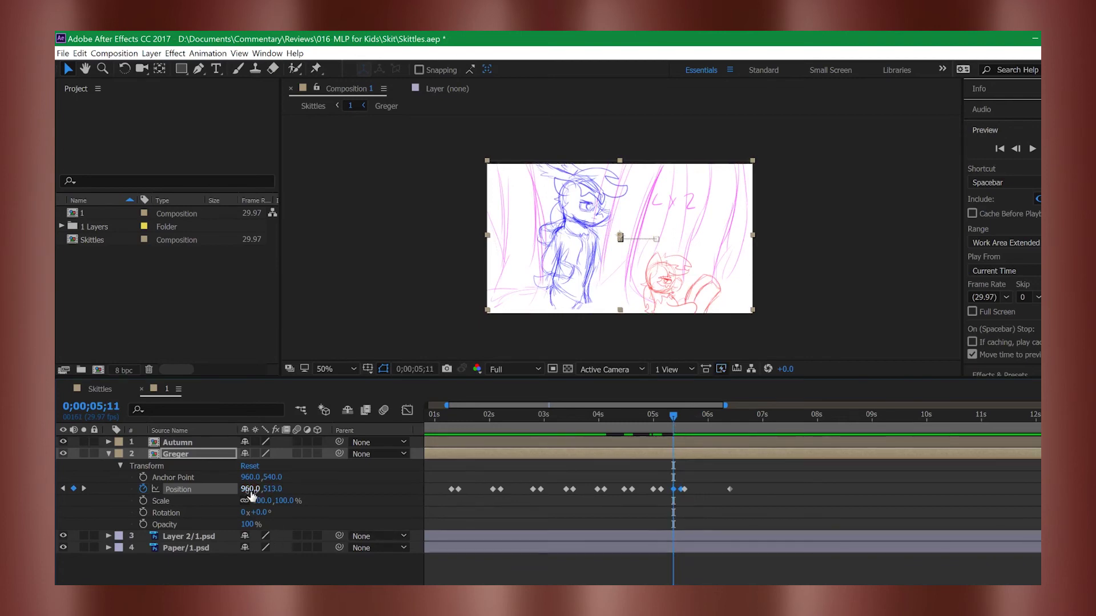
pyautogui.click(272, 489)
pyautogui.moveTo(673, 418); pyautogui.dragTo(689, 419)
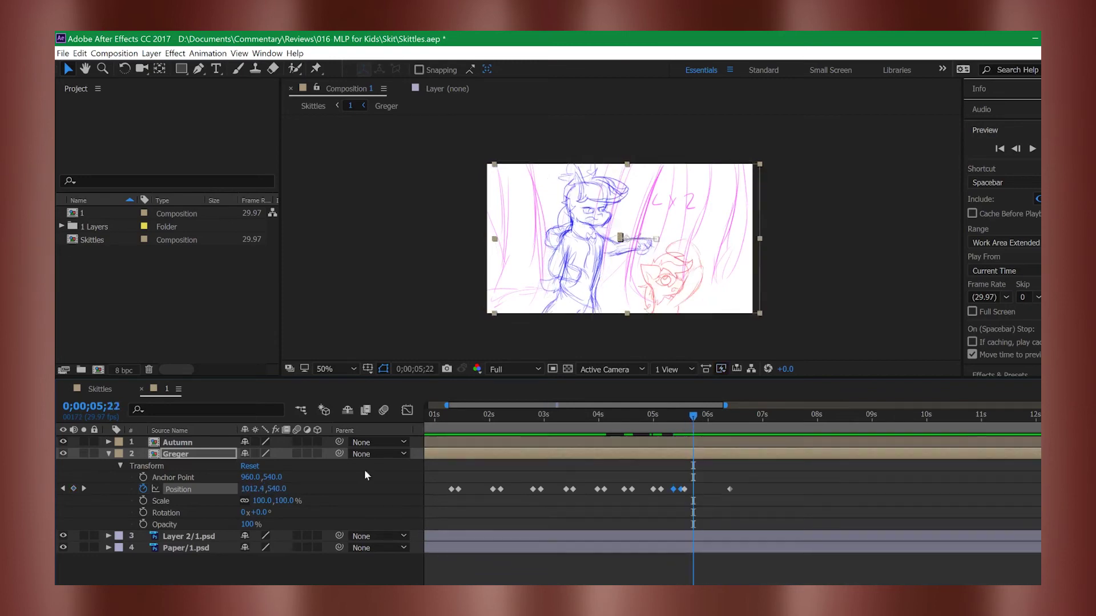
pyautogui.click(277, 489)
pyautogui.write('513')
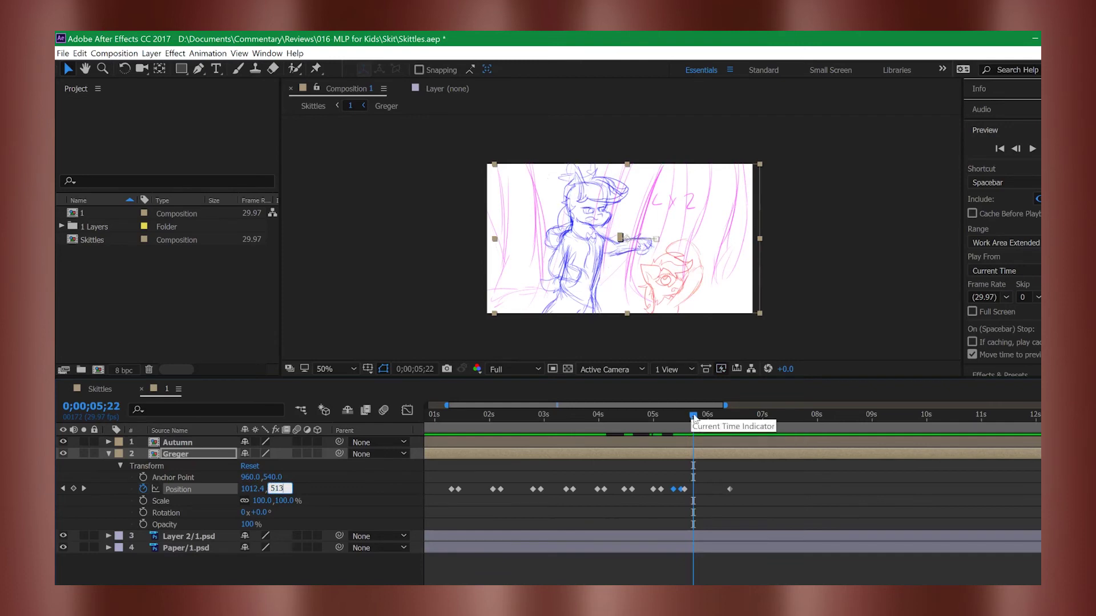
pyautogui.moveTo(680, 416)
pyautogui.mouseDown()
pyautogui.moveTo(671, 417)
pyautogui.moveTo(699, 415)
pyautogui.mouseUp()
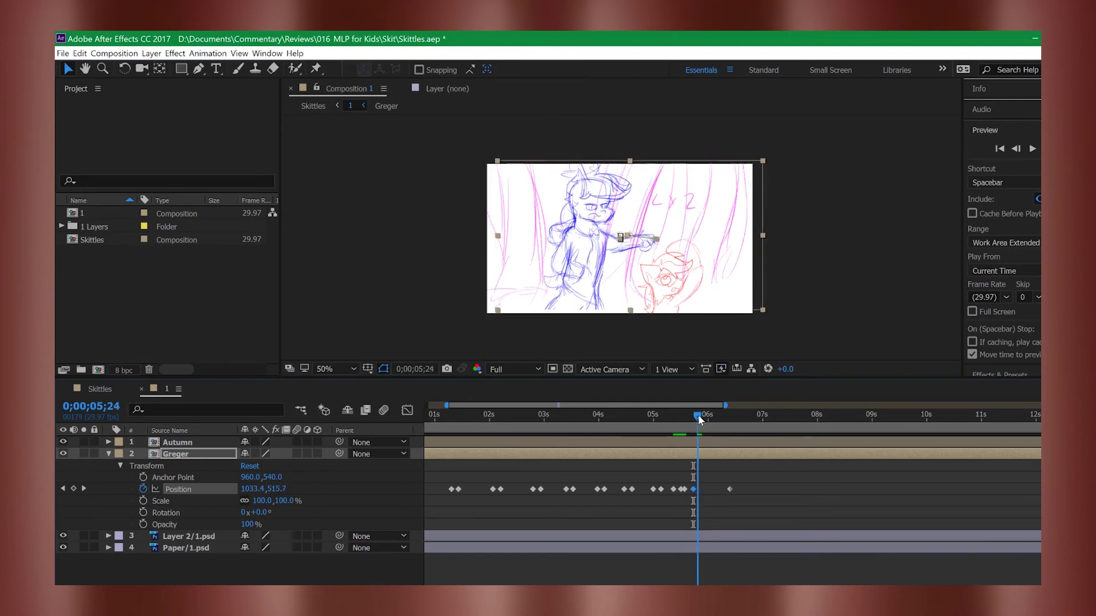
# Step: At 0;00;05;25, set the vertical value of Greger's Position to 540 to end the bounce
pyautogui.moveTo(670, 419); pyautogui.dragTo(660, 422)
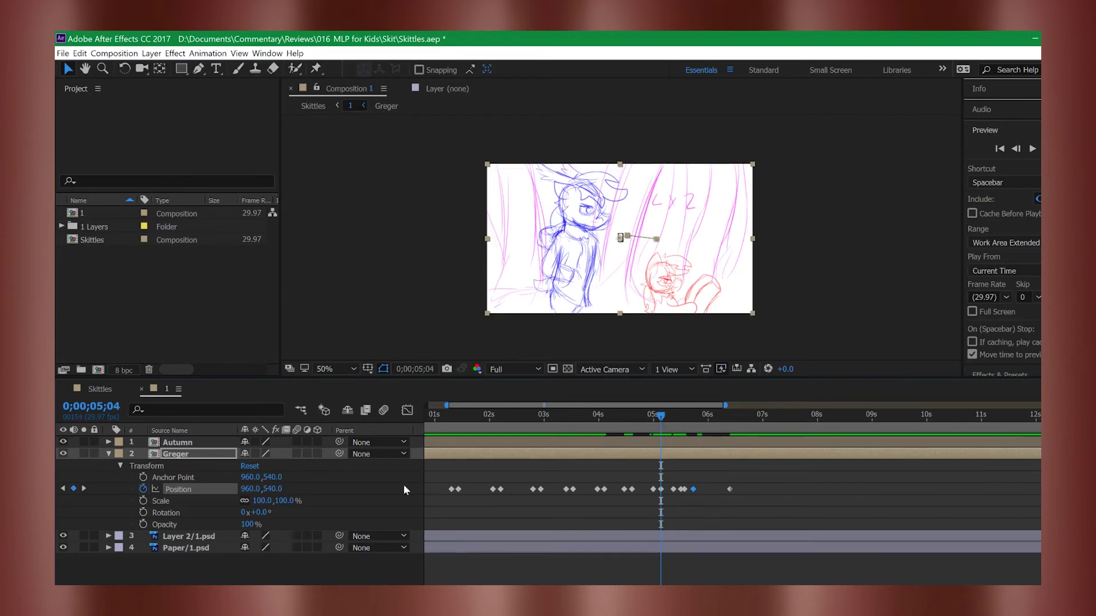
pyautogui.click(274, 489)
pyautogui.moveTo(658, 423); pyautogui.dragTo(697, 418)
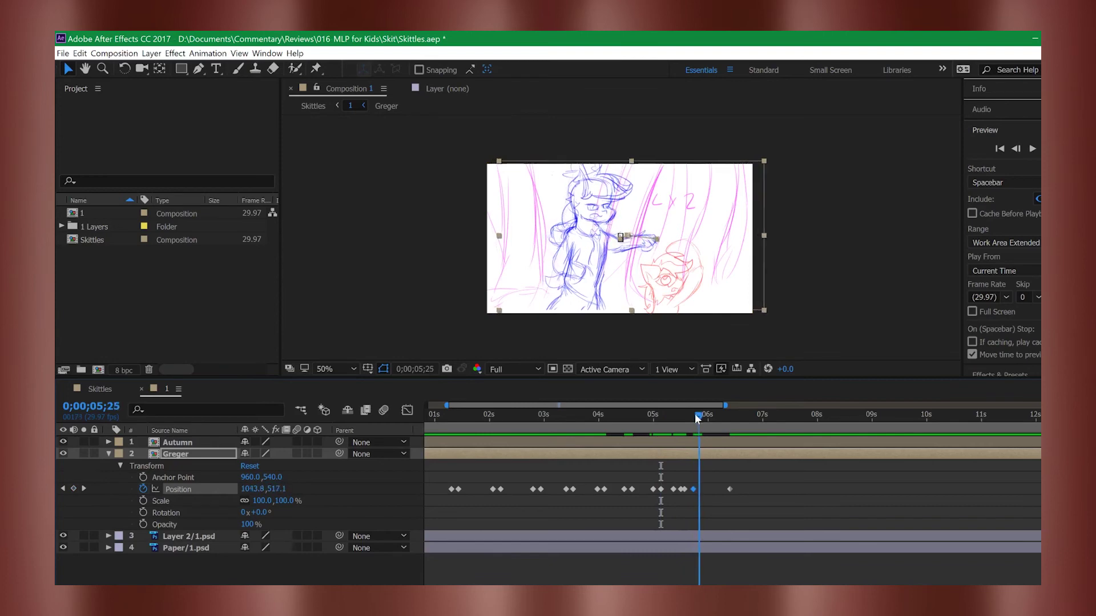
pyautogui.click(274, 489)
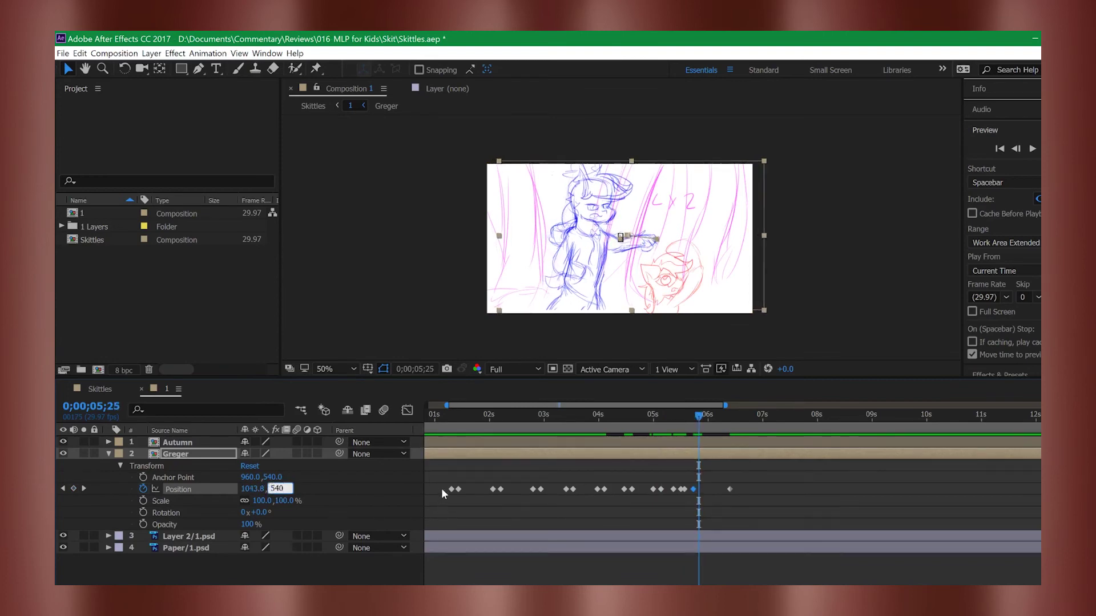
pyautogui.press('Return')
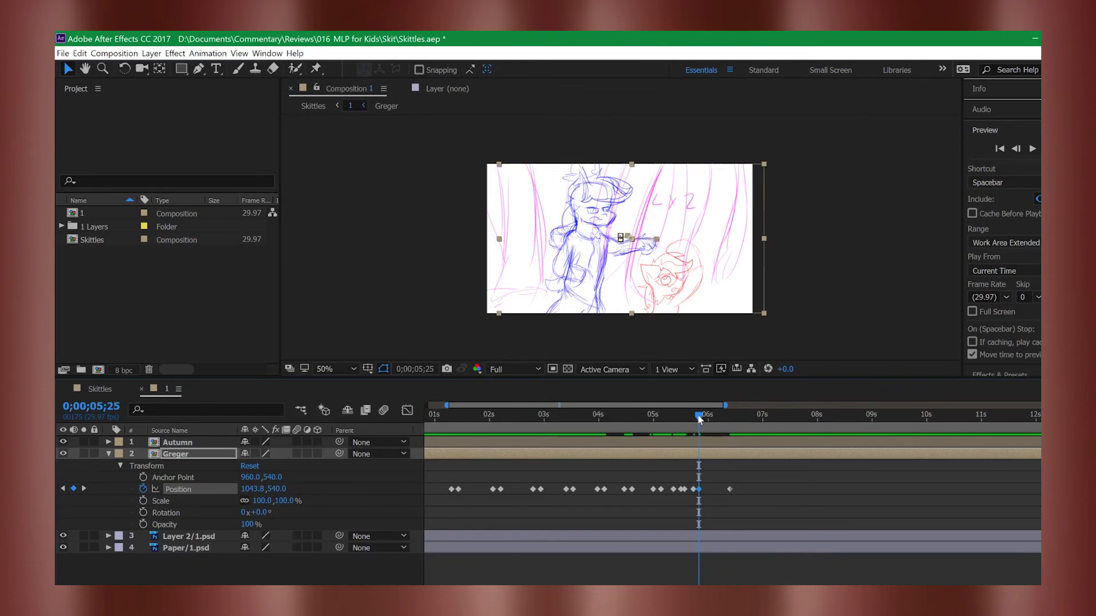
# Step: Add two more bounces to Greger's Position at about 6.1 and 6.4 seconds, within the sideways move, and preview the result
pyautogui.moveTo(698, 419); pyautogui.dragTo(727, 420)
pyautogui.click(693, 489)
pyautogui.click(255, 489)
pyautogui.click(275, 489)
pyautogui.moveTo(271, 489); pyautogui.dragTo(262, 489)
pyautogui.click(705, 424)
pyautogui.press('space')
pyautogui.press('space')
pyautogui.moveTo(736, 418); pyautogui.dragTo(681, 449)
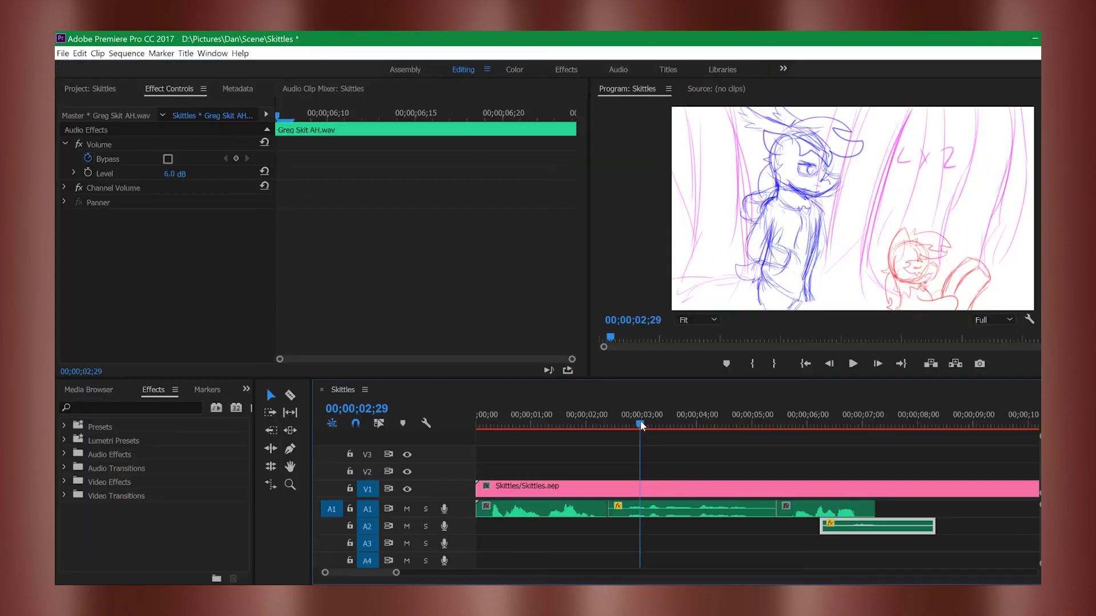
# Step: Switch to Premiere Pro and play the sequence from about 3 seconds to check Greger's bounces against the audio
pyautogui.moveTo(641, 428); pyautogui.dragTo(648, 429)
pyautogui.press('space')
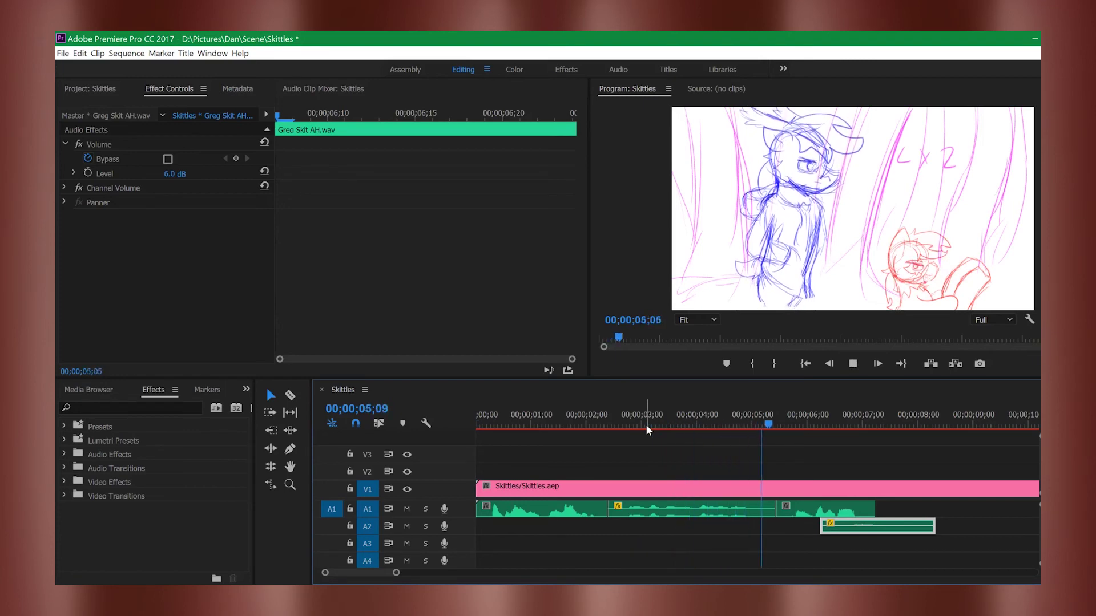
pyautogui.press('space')
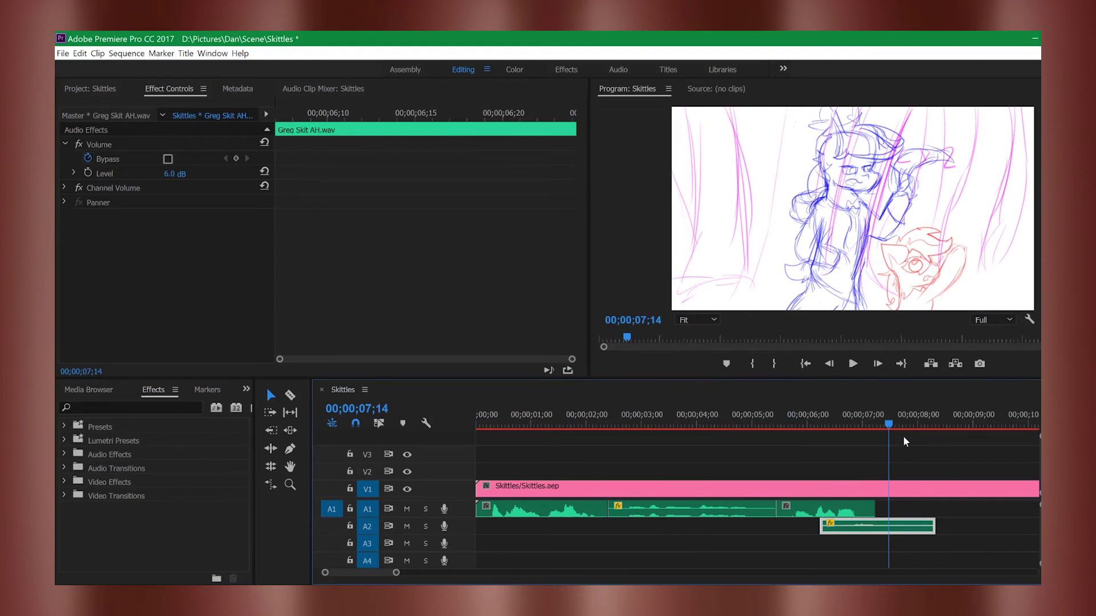
pyautogui.click(820, 428)
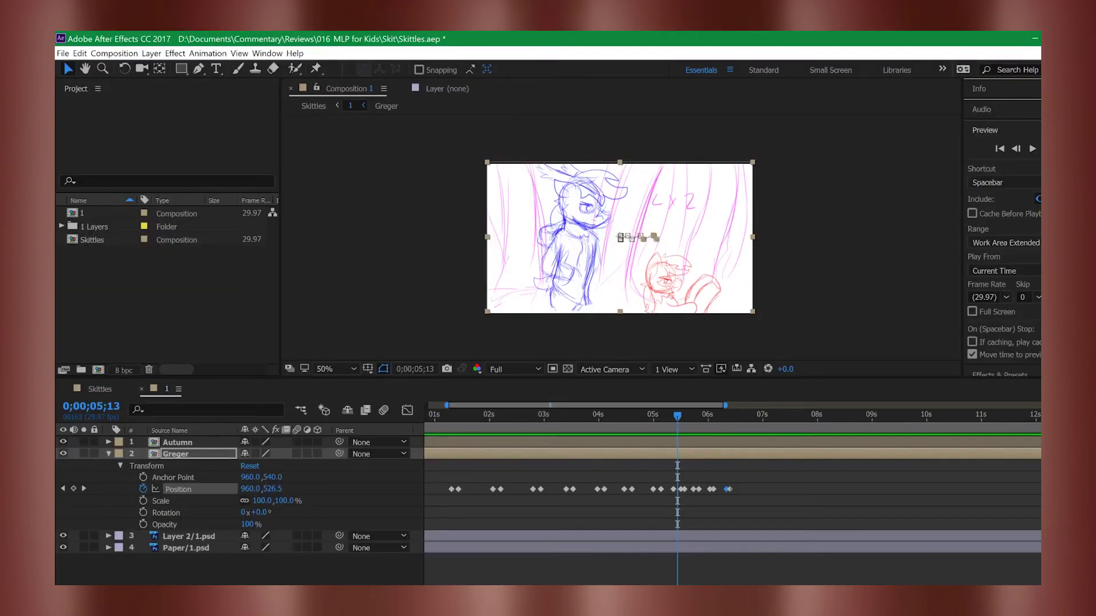
# Step: In After Effects, collapse Greger, reveal Autumn's transform properties and enable Position keyframing at 0;00;00;00
pyautogui.click(109, 454)
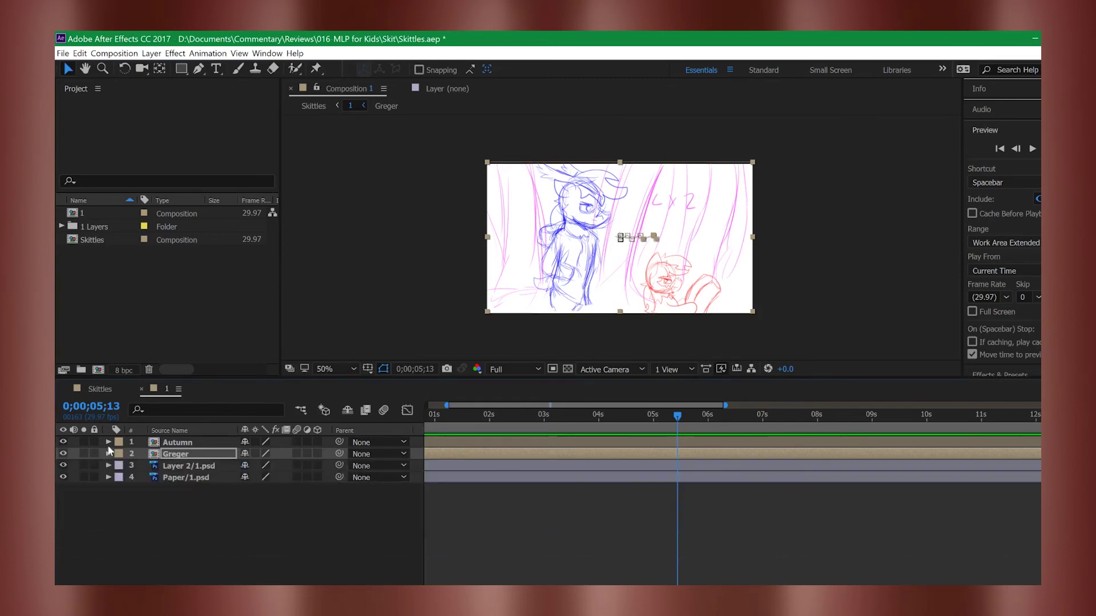
pyautogui.click(177, 444)
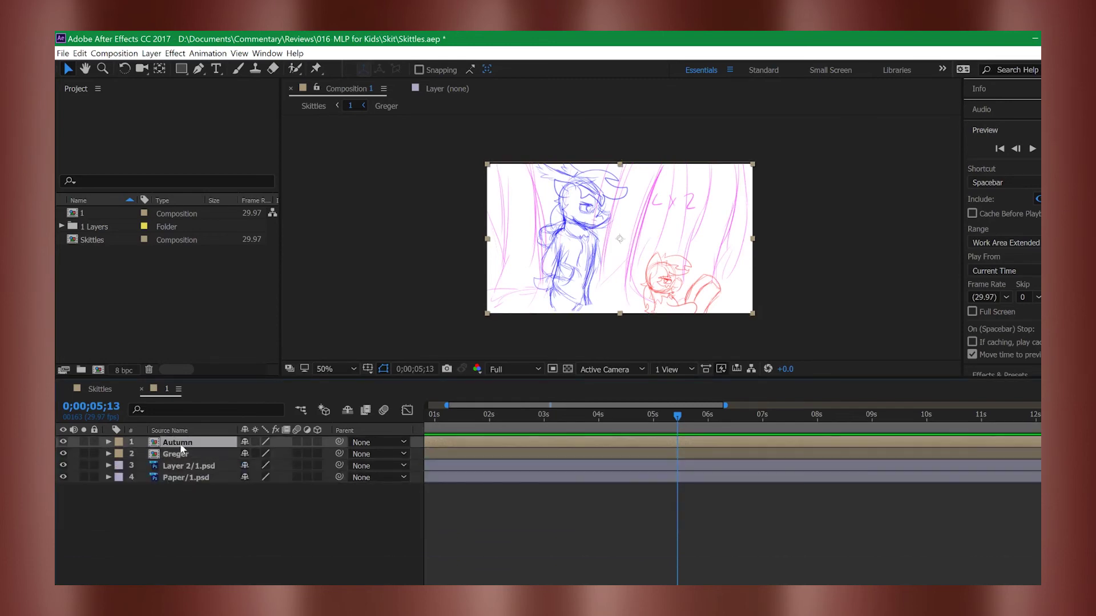
pyautogui.click(108, 442)
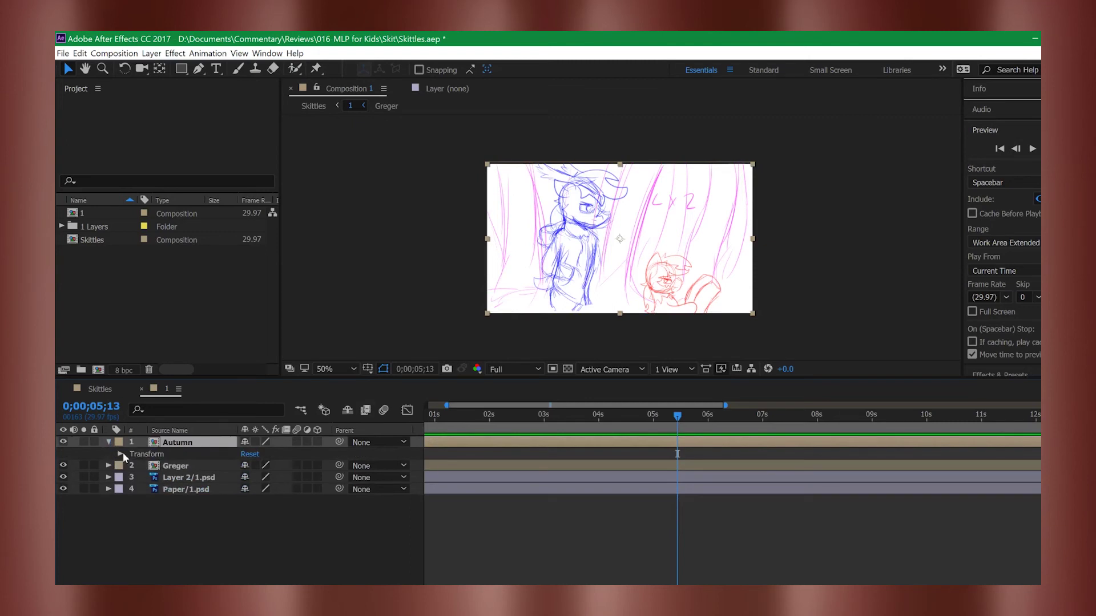
pyautogui.click(120, 454)
pyautogui.press('Home')
pyautogui.click(143, 477)
# Step: Four frames forward, set the vertical value of Autumn's Position to 500 to raise the character
pyautogui.press('pagedown')
pyautogui.press('pagedown')
pyautogui.press('pagedown')
pyautogui.press('pagedown')
pyautogui.click(272, 477)
pyautogui.write('500')
pyautogui.press('Return')
# Step: Copy Autumn's Position keyframes, paste two copies early in the timeline and preview the bounce
pyautogui.click(431, 477)
pyautogui.hotkey('ctrl', 'c')
pyautogui.hotkey('ctrl', 'v')
pyautogui.hotkey('ctrl', 'v')
pyautogui.press('space')
# Step: Paste the bounce keyframes on Autumn's Position at about 2.4, 4.7, 5.2, 5.6, 6.0 and 6.3 seconds
pyautogui.click(562, 415)
pyautogui.hotkey('ctrl', 'v')
pyautogui.click(684, 416)
pyautogui.hotkey('ctrl', 'v')
pyautogui.click(712, 416)
pyautogui.hotkey('ctrl', 'v')
pyautogui.click(736, 416)
pyautogui.hotkey('ctrl', 'v')
pyautogui.click(756, 416)
pyautogui.hotkey('ctrl', 'v')
pyautogui.click(774, 416)
pyautogui.hotkey('ctrl', 'v')
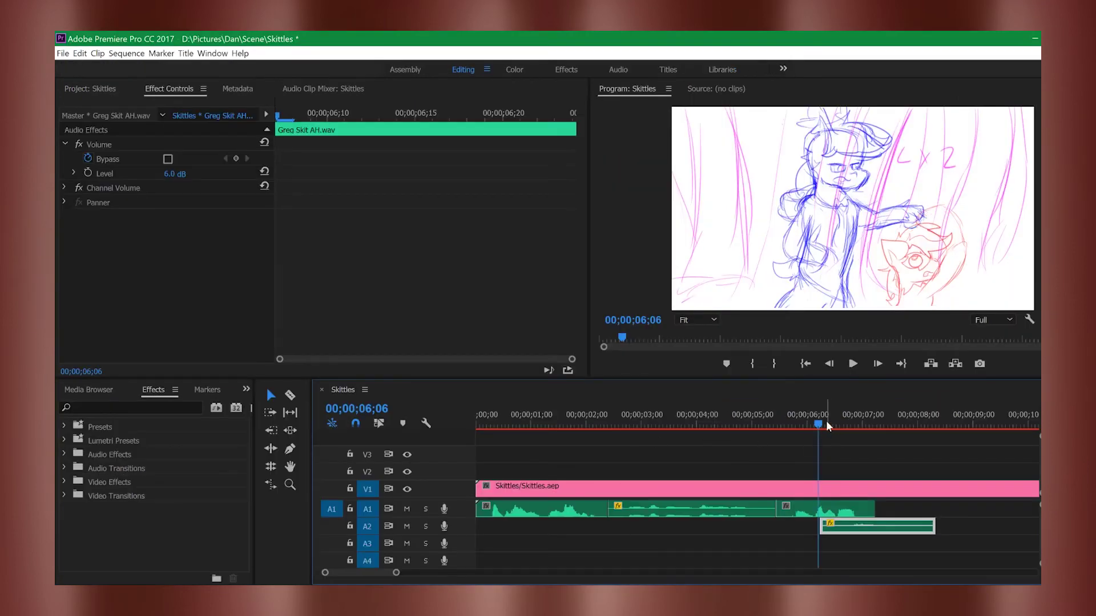
# Step: Switch to Premiere Pro and play the sequence from the start to check both characters' bounces
pyautogui.moveTo(826, 422); pyautogui.dragTo(554, 445)
pyautogui.press('Home')
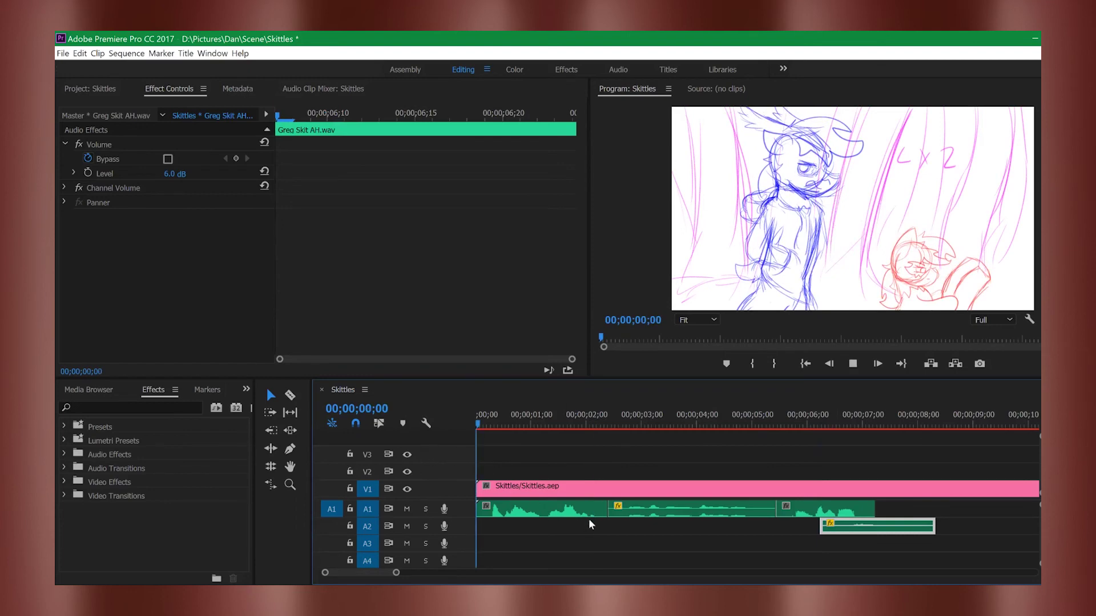
pyautogui.press('space')
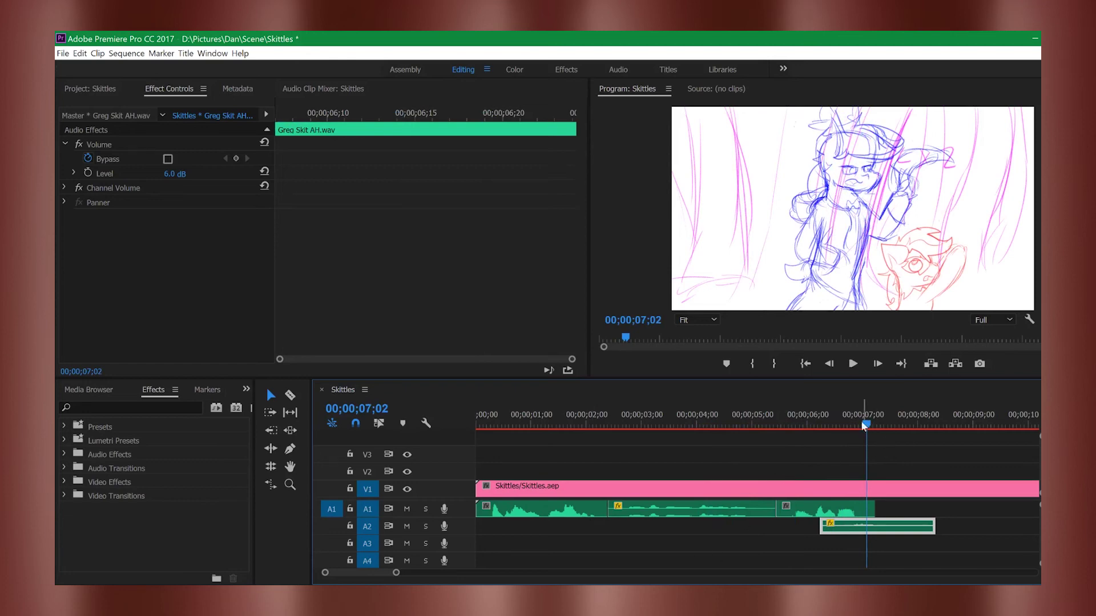
# Step: Step through the frames around 0;00;05;23 to examine the moment the characters change pose
pyautogui.click(787, 428)
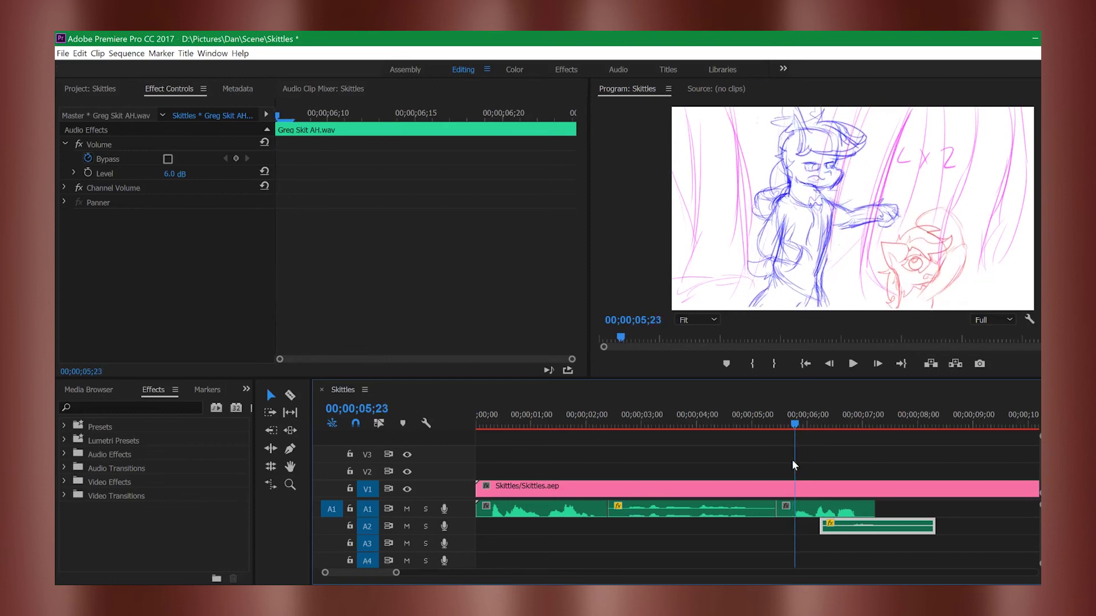
pyautogui.press('Left')
pyautogui.press('Left')
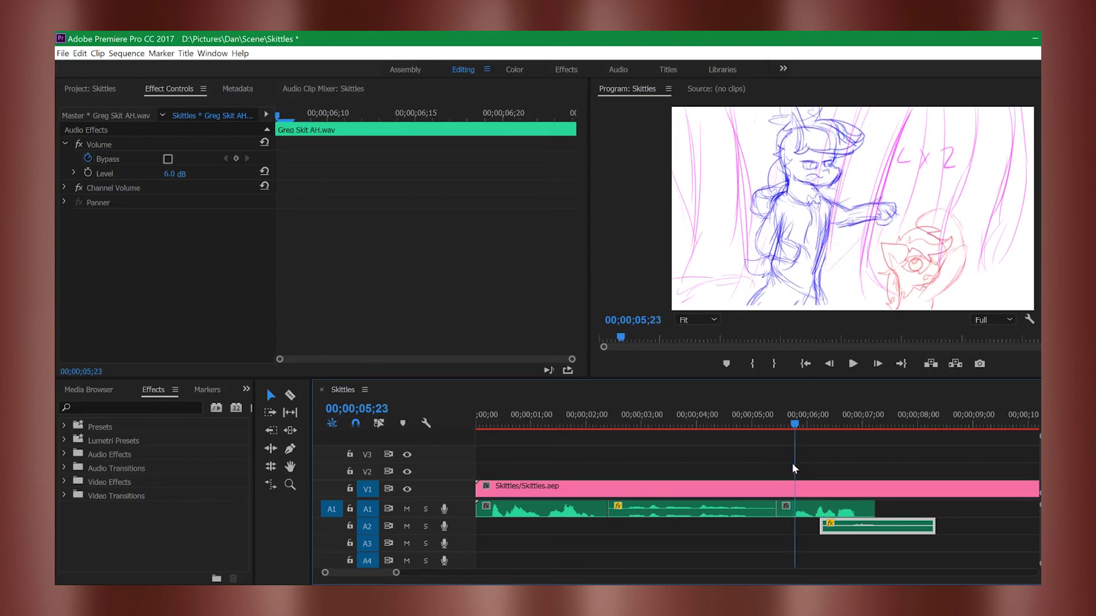
pyautogui.press('Right')
# Step: Collapse Autumn in After Effects, scrub to about 5.7 seconds, and replay the pose change in Premiere Pro
pyautogui.hotkey('alt', 'Tab')
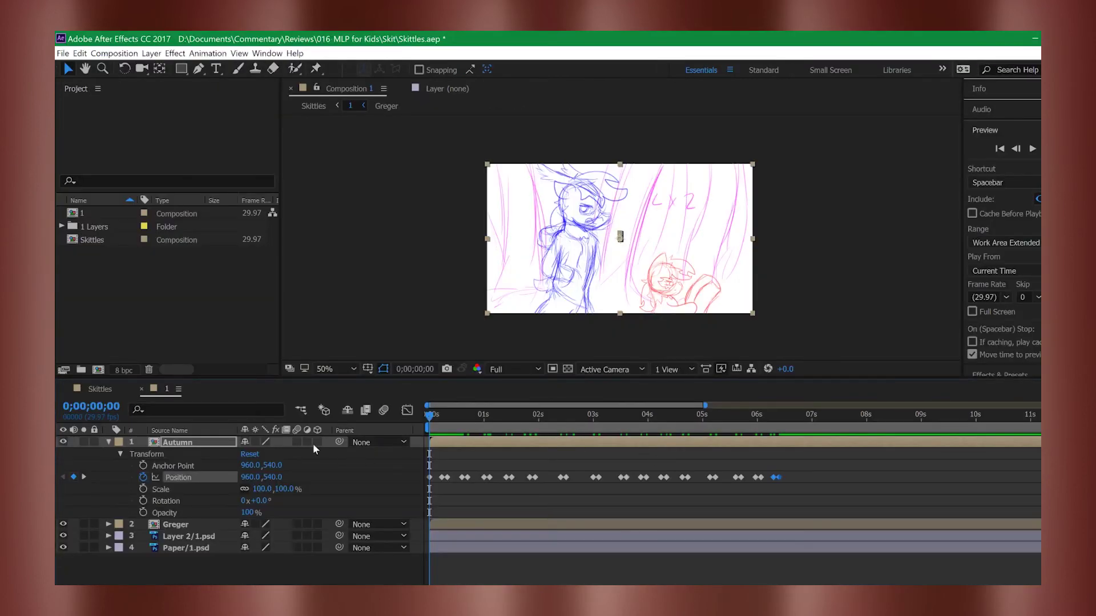
pyautogui.click(109, 442)
pyautogui.moveTo(430, 415)
pyautogui.mouseDown()
pyautogui.moveTo(776, 412)
pyautogui.moveTo(740, 423)
pyautogui.mouseUp()
pyautogui.hotkey('alt', 'Tab')
pyautogui.press('space')
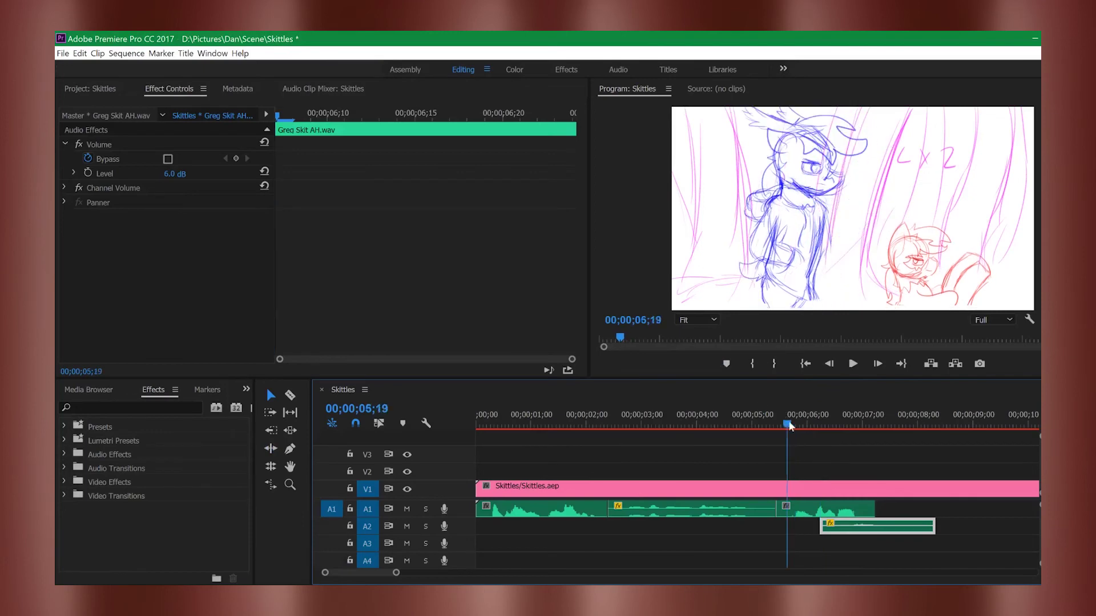
pyautogui.press('space')
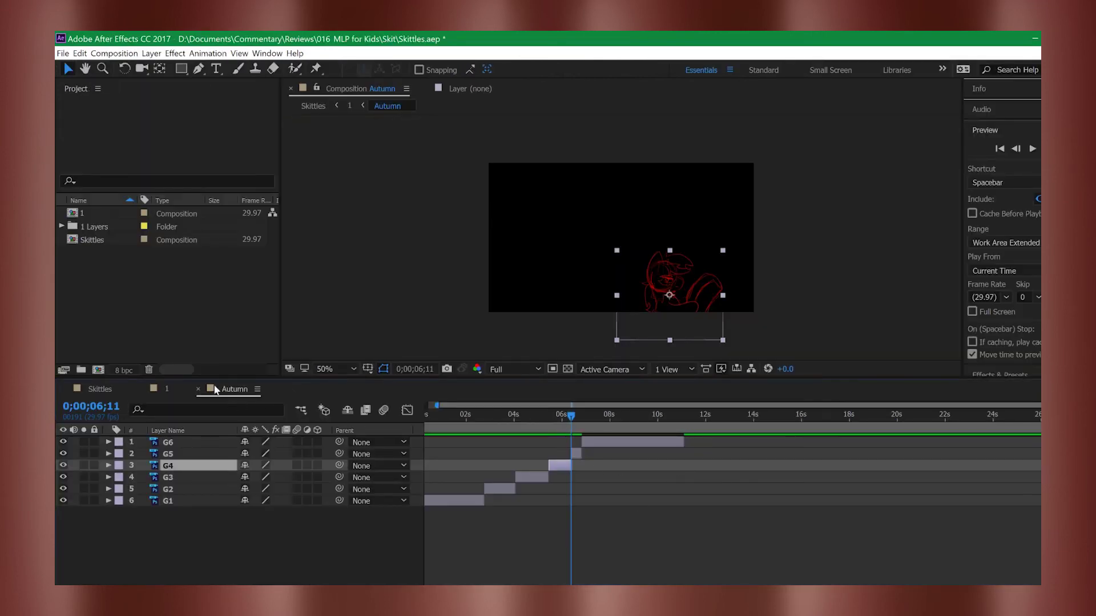
# Step: Return to composition 1 in After Effects and close the Autumn composition's timeline
pyautogui.click(181, 388)
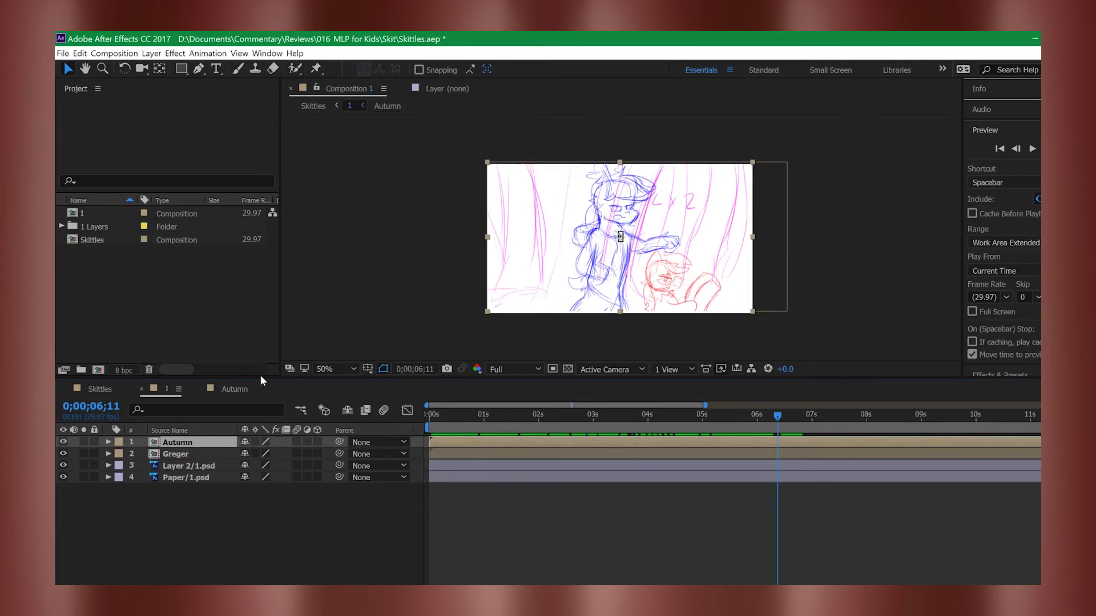
pyautogui.click(197, 391)
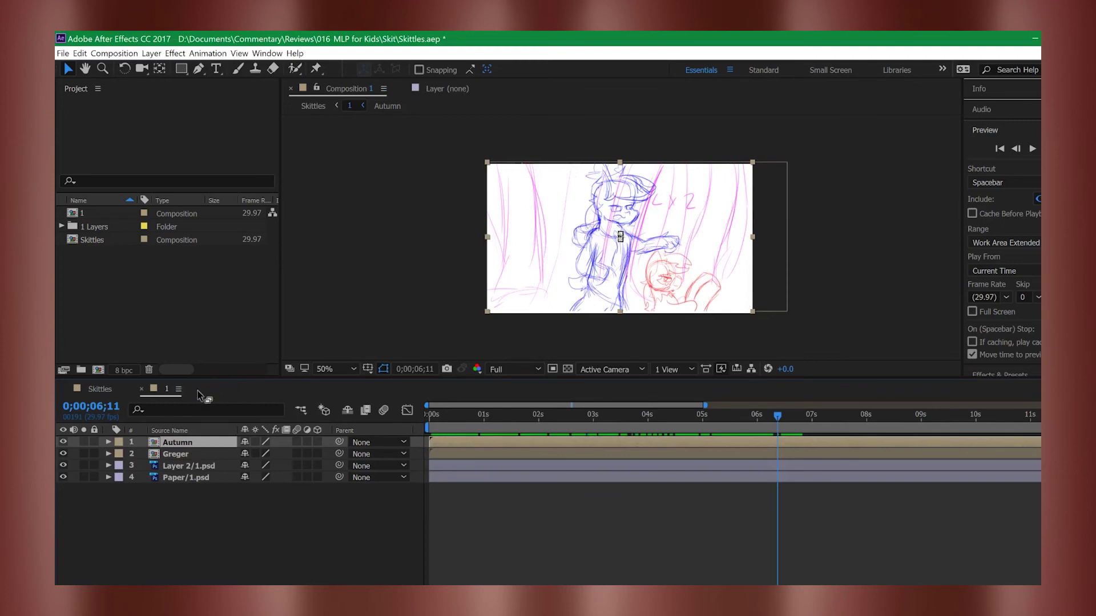
pyautogui.click(194, 480)
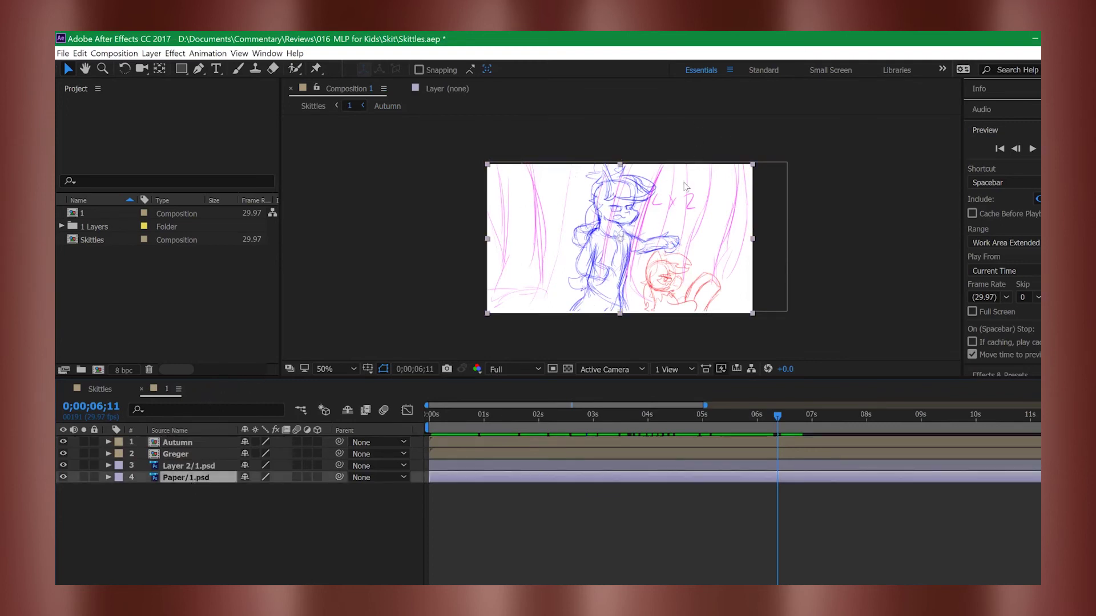
pyautogui.moveTo(544, 219)
pyautogui.mouseDown()
pyautogui.moveTo(606, 218)
pyautogui.moveTo(564, 221)
pyautogui.moveTo(580, 216)
pyautogui.mouseUp()
pyautogui.hotkey('ctrl', 'z')
# Step: Stretch the Layer 2/1.psd background drawing to about 198.8% width and 103% height
pyautogui.click(200, 455)
pyautogui.click(201, 466)
pyautogui.press('Return')
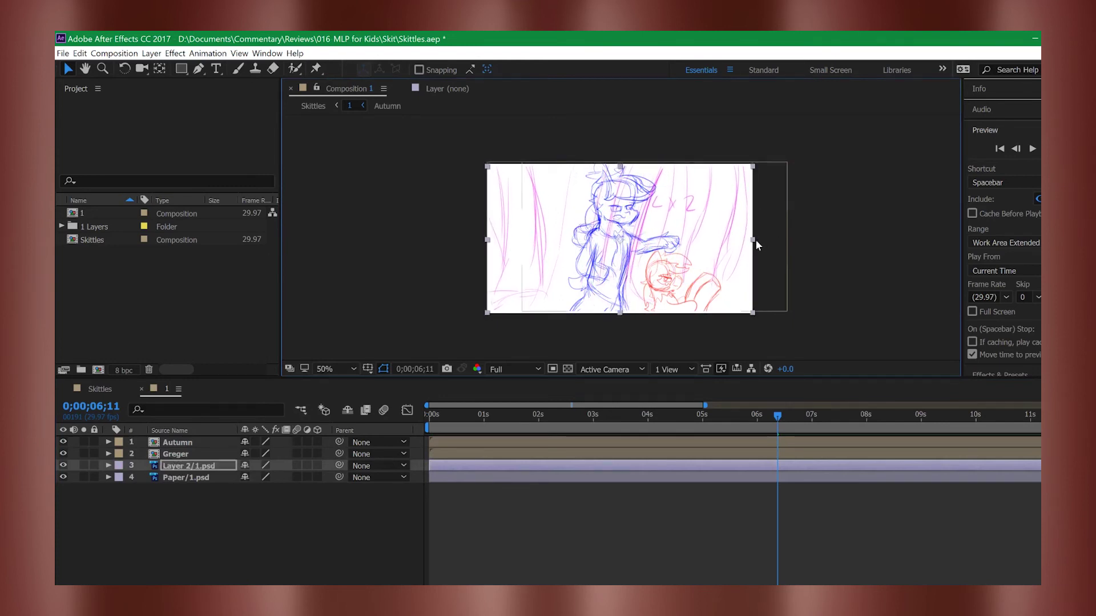
pyautogui.moveTo(752, 242); pyautogui.dragTo(884, 236)
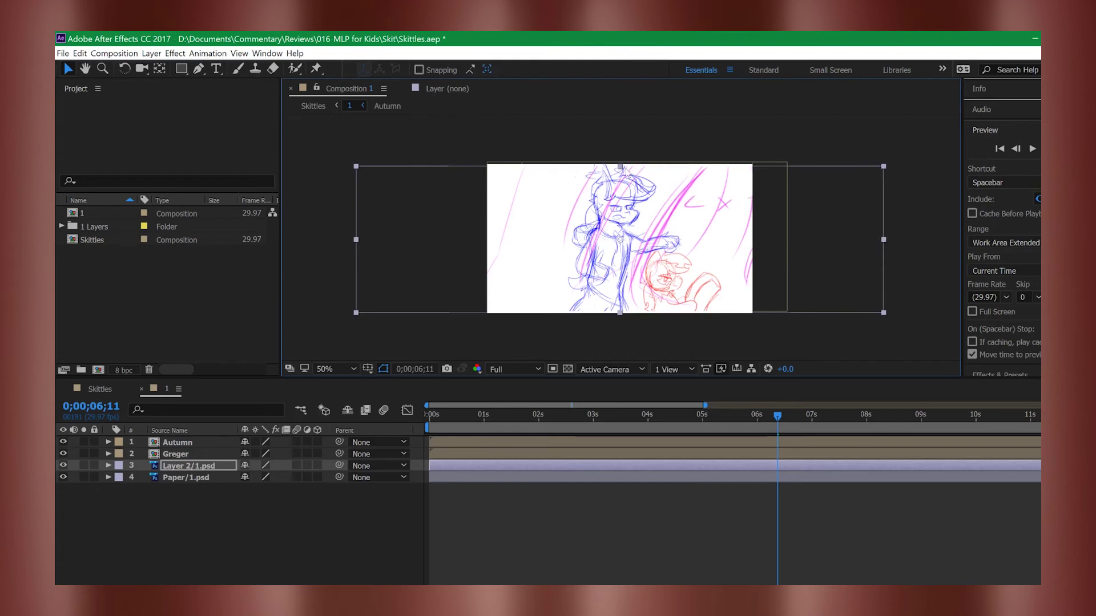
pyautogui.moveTo(622, 169); pyautogui.dragTo(622, 166)
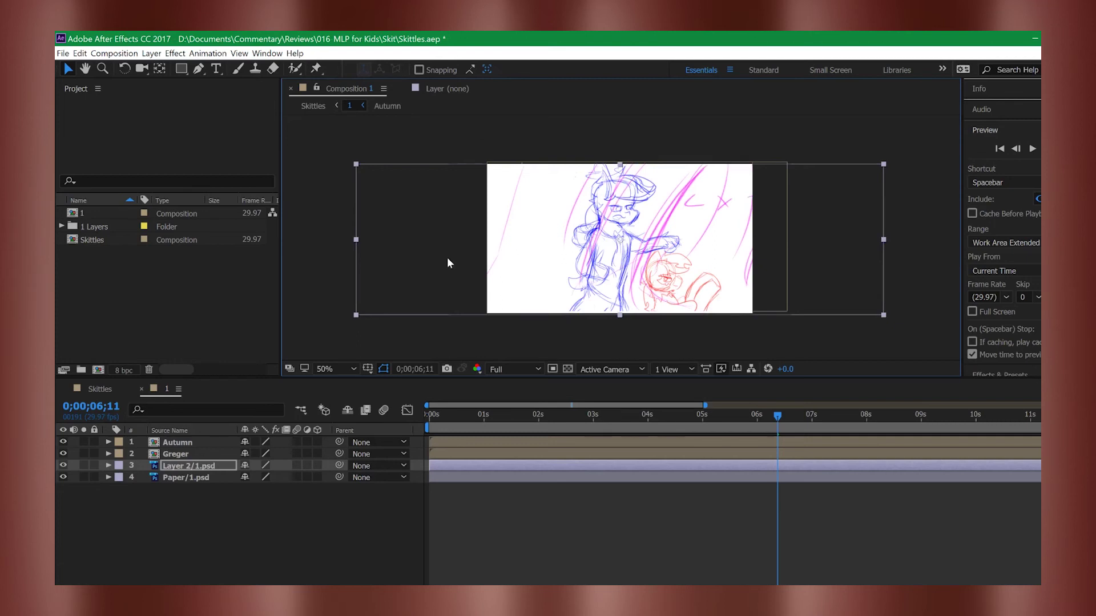
# Step: Move the stretched background drawing sideways to Position 28.0, 546.0 so its far edge lines up with the frame
pyautogui.moveTo(485, 237); pyautogui.dragTo(413, 235)
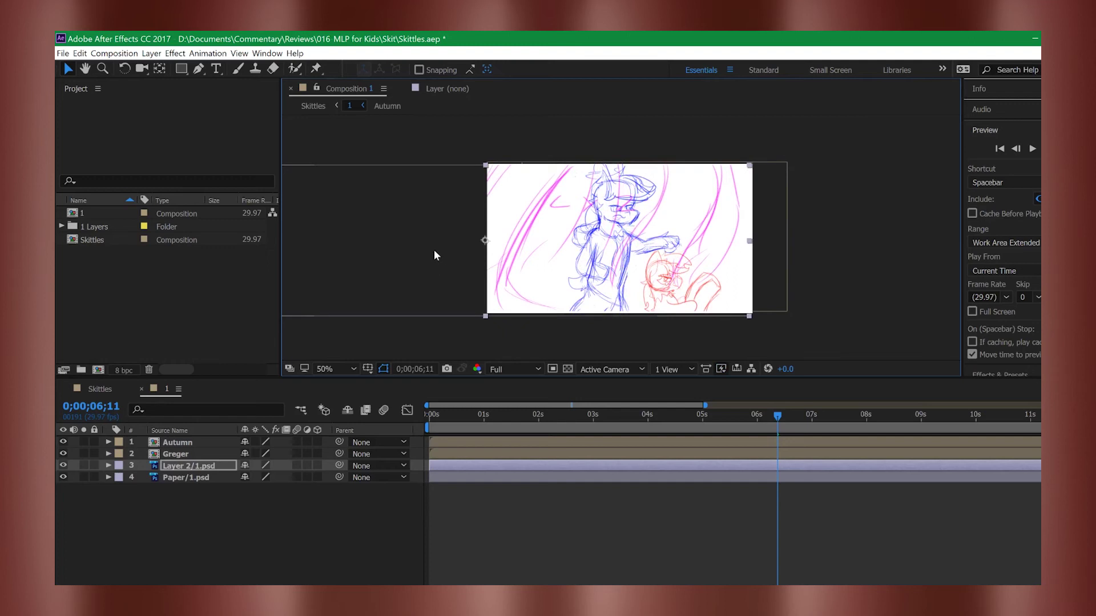
pyautogui.moveTo(411, 250); pyautogui.dragTo(435, 254)
pyautogui.moveTo(524, 222); pyautogui.dragTo(530, 220)
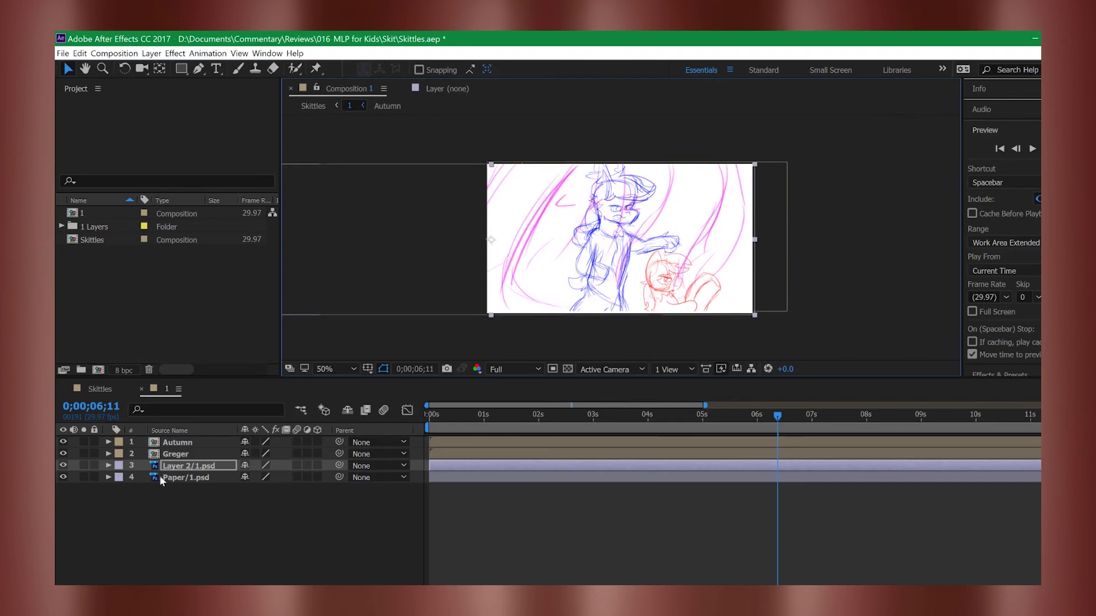
# Step: Reveal the transform properties of Layer 2/1.psd and enable Position keyframing at 0;00;06;11
pyautogui.click(114, 467)
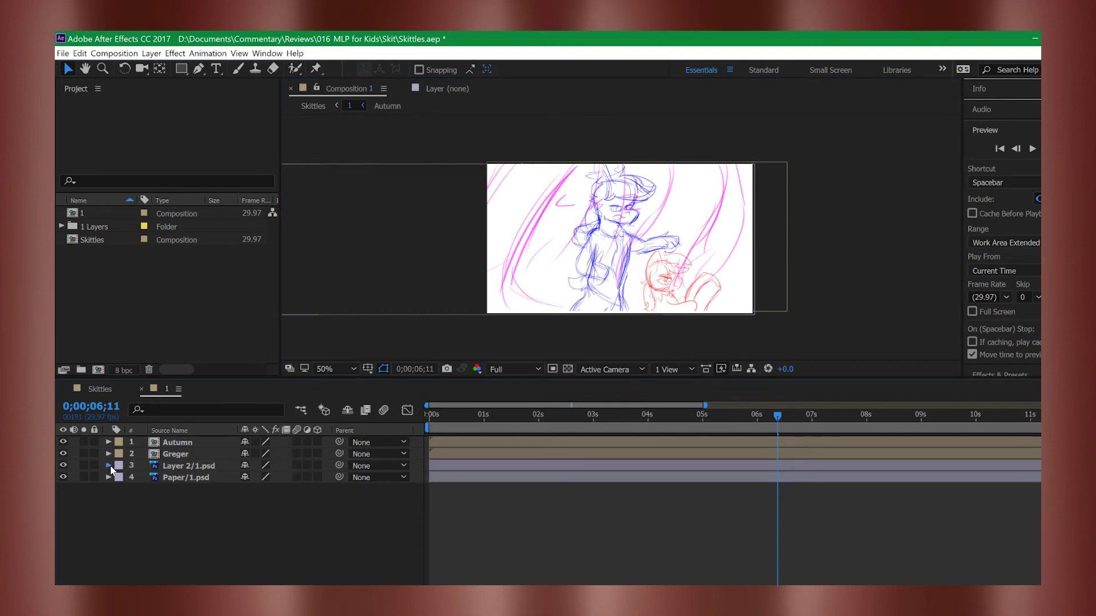
pyautogui.click(109, 466)
pyautogui.click(121, 478)
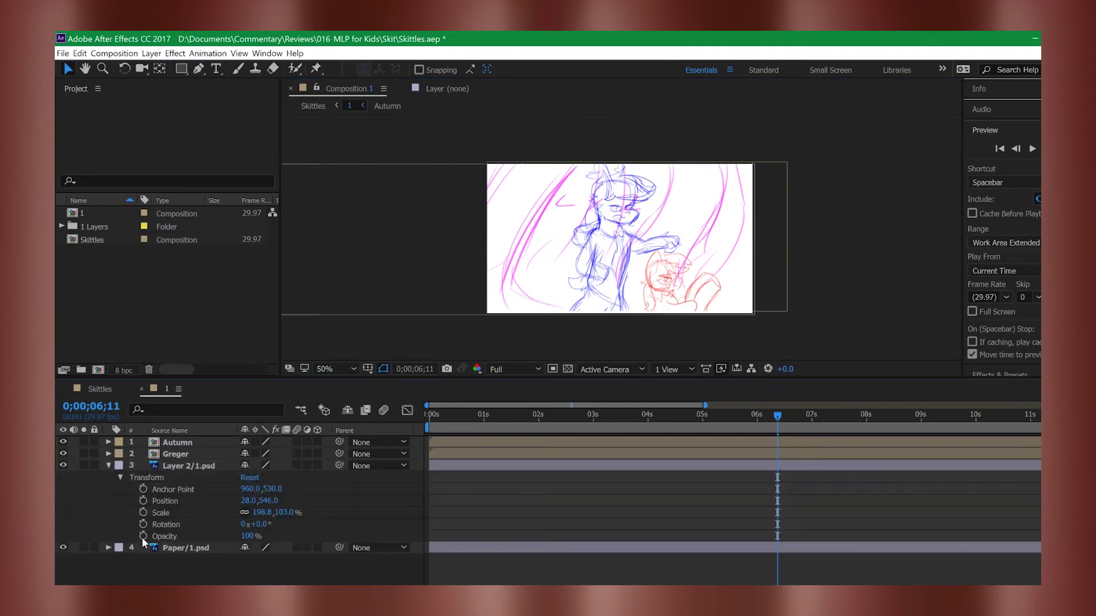
pyautogui.click(143, 500)
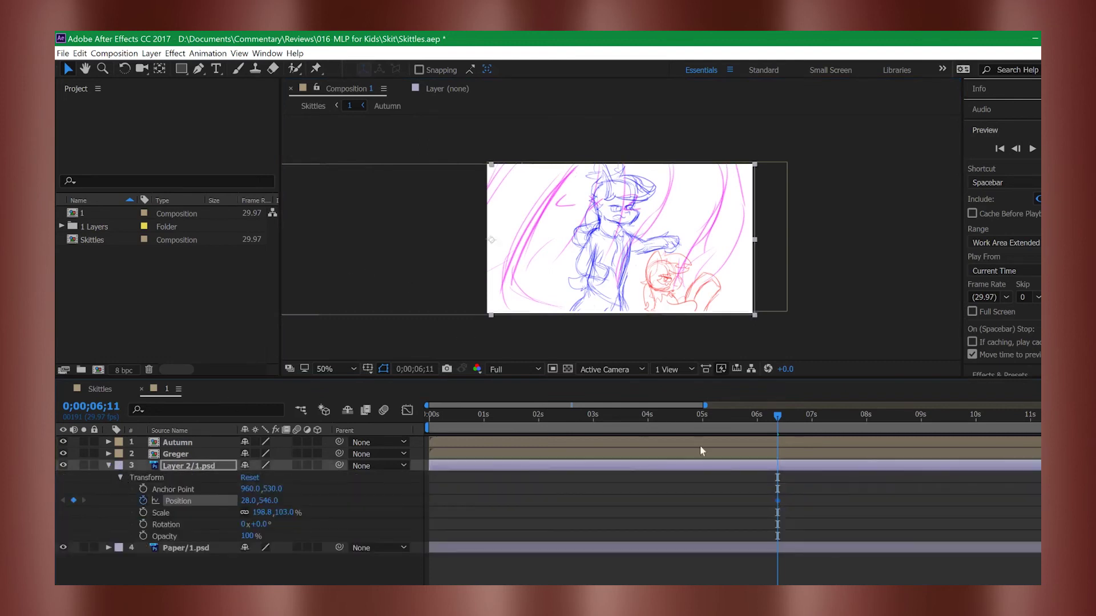
# Step: At 0;00;09;20, move the Layer 2/1.psd background drawing across the frame to Position 1904.0, 526.0
pyautogui.moveTo(705, 406); pyautogui.dragTo(1040, 406)
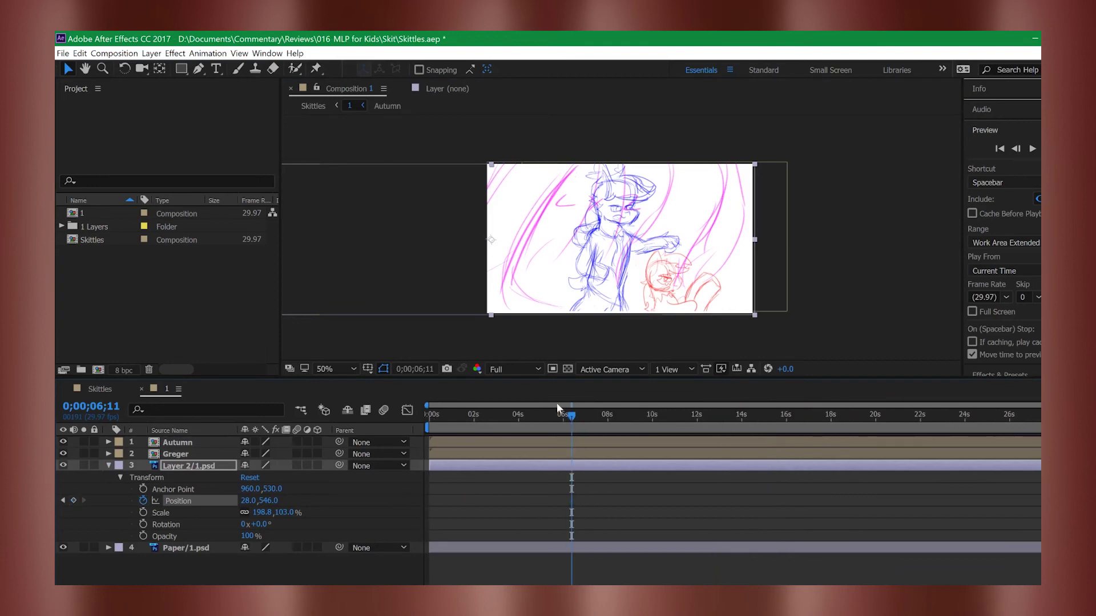
pyautogui.moveTo(575, 417); pyautogui.dragTo(646, 415)
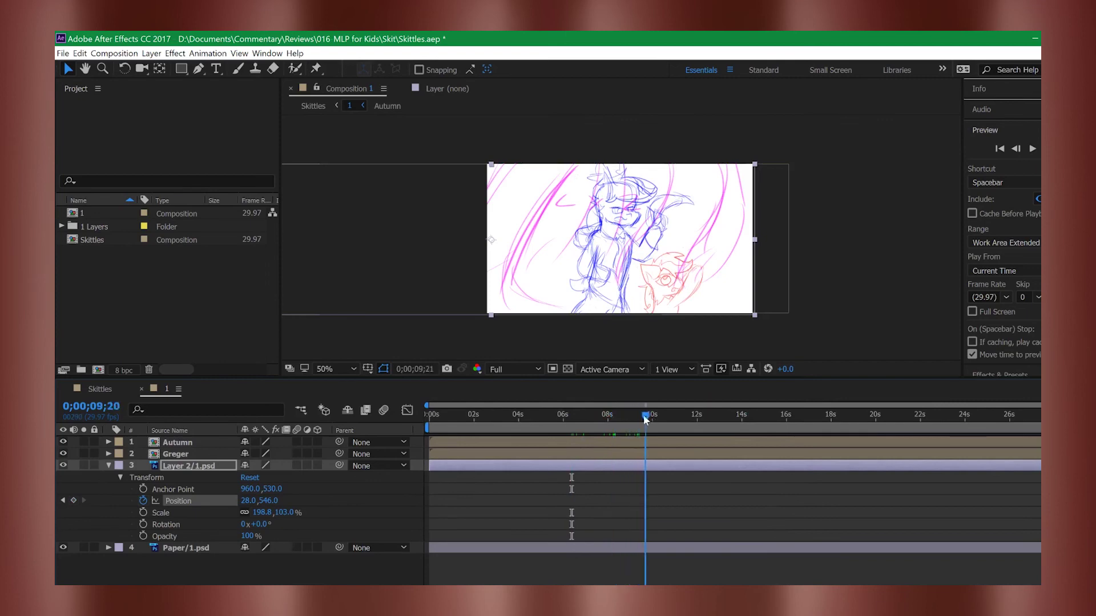
pyautogui.moveTo(525, 264); pyautogui.dragTo(779, 260)
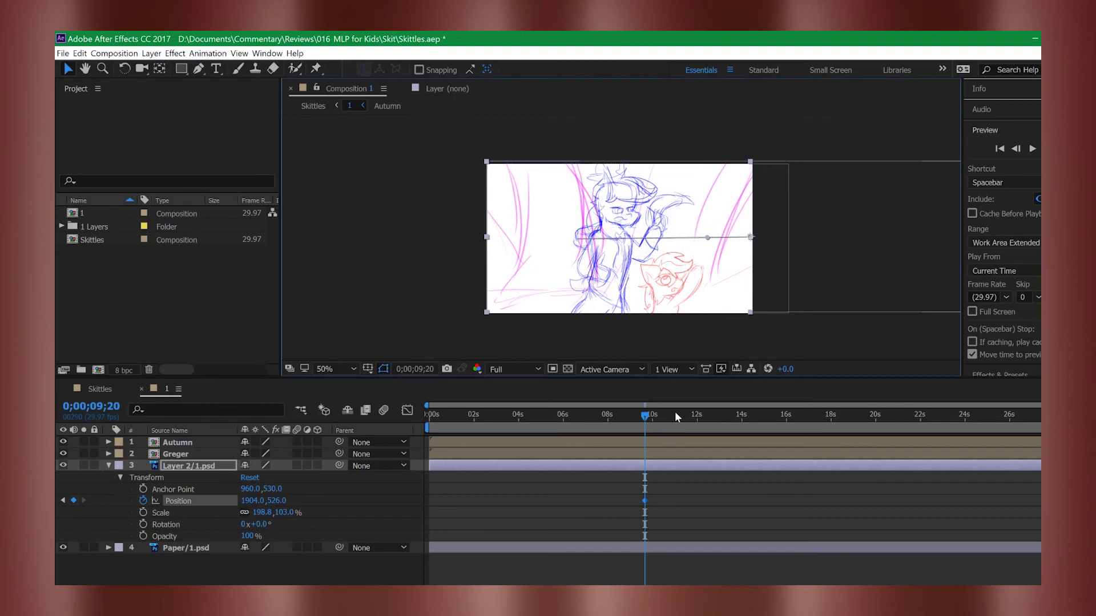
# Step: Preview the background's sideways pan from the start of composition 1
pyautogui.moveTo(621, 433); pyautogui.dragTo(349, 440)
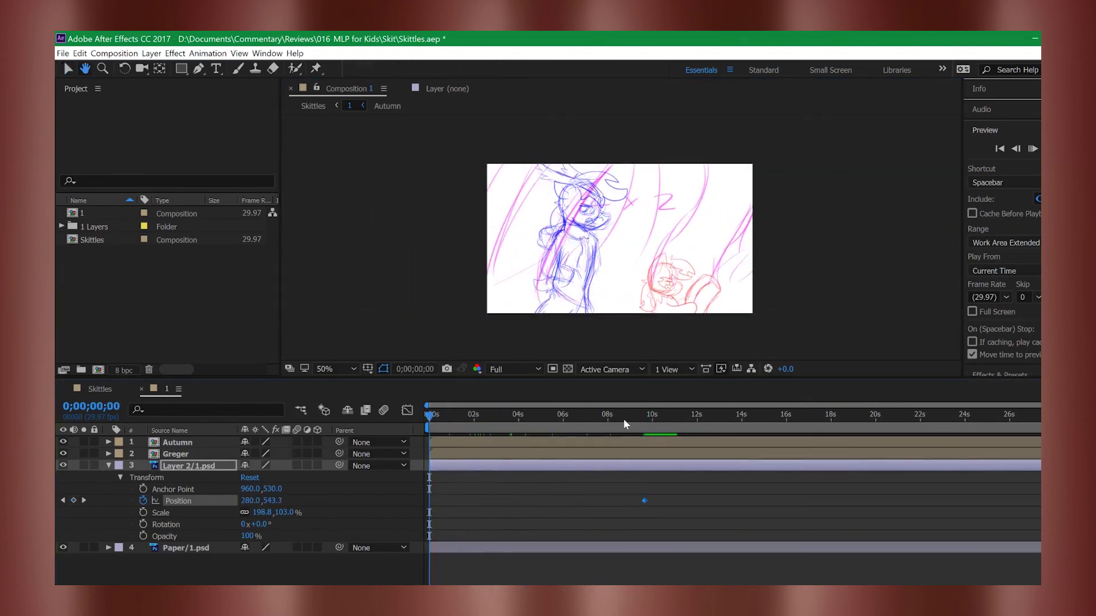
pyautogui.press('space')
pyautogui.press('space')
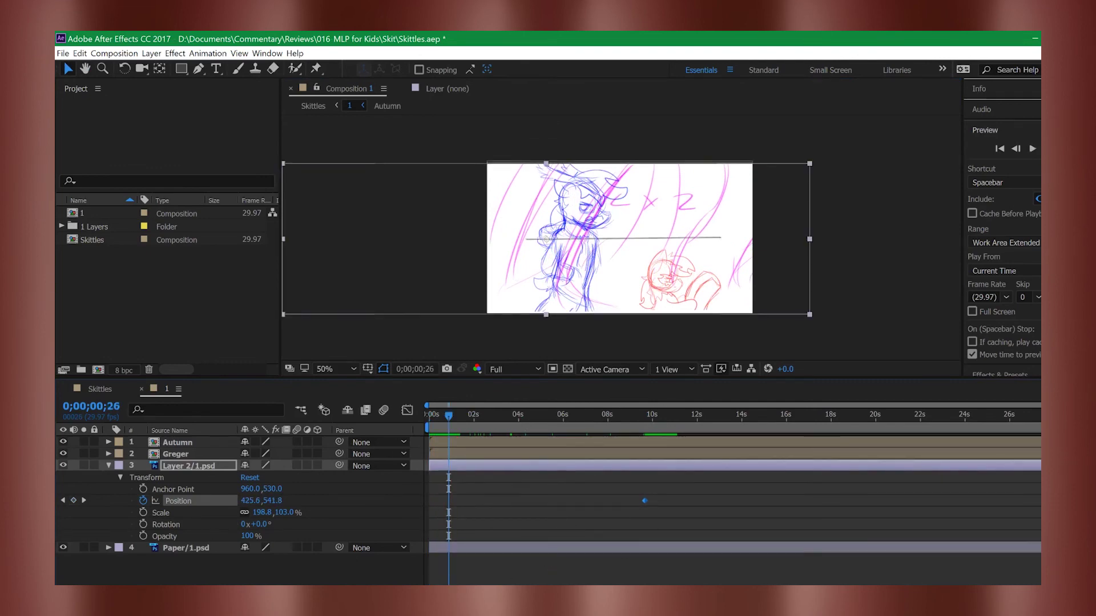
# Step: Restart Position keyframing for Layer 2/1.psd at 0;00;00;00 and move the background drawing to Position 1920.0, 543.3
pyautogui.moveTo(448, 417); pyautogui.dragTo(430, 417)
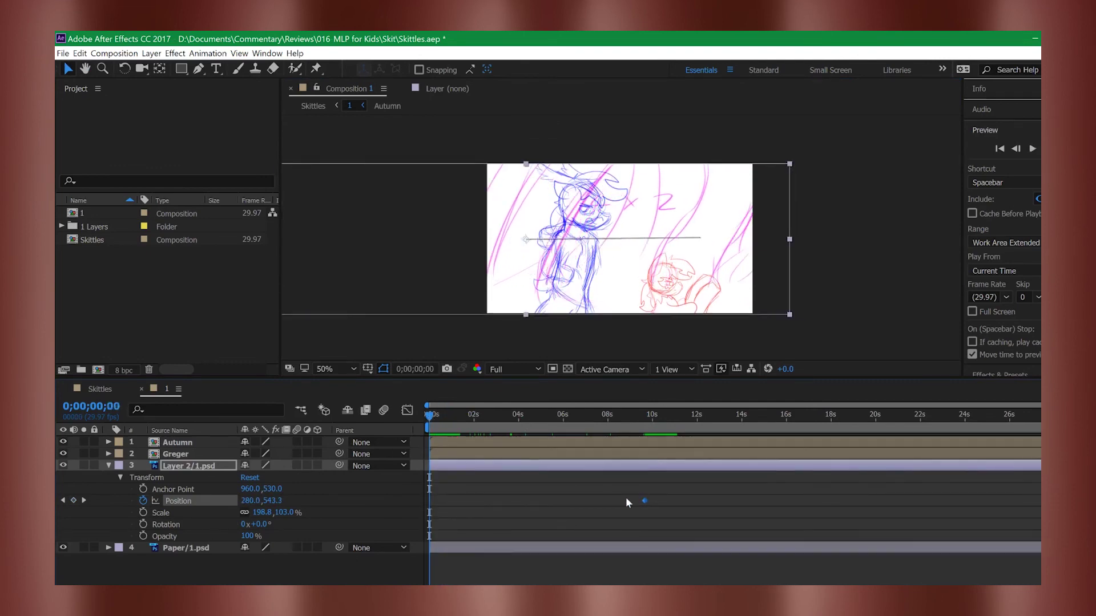
pyautogui.click(143, 501)
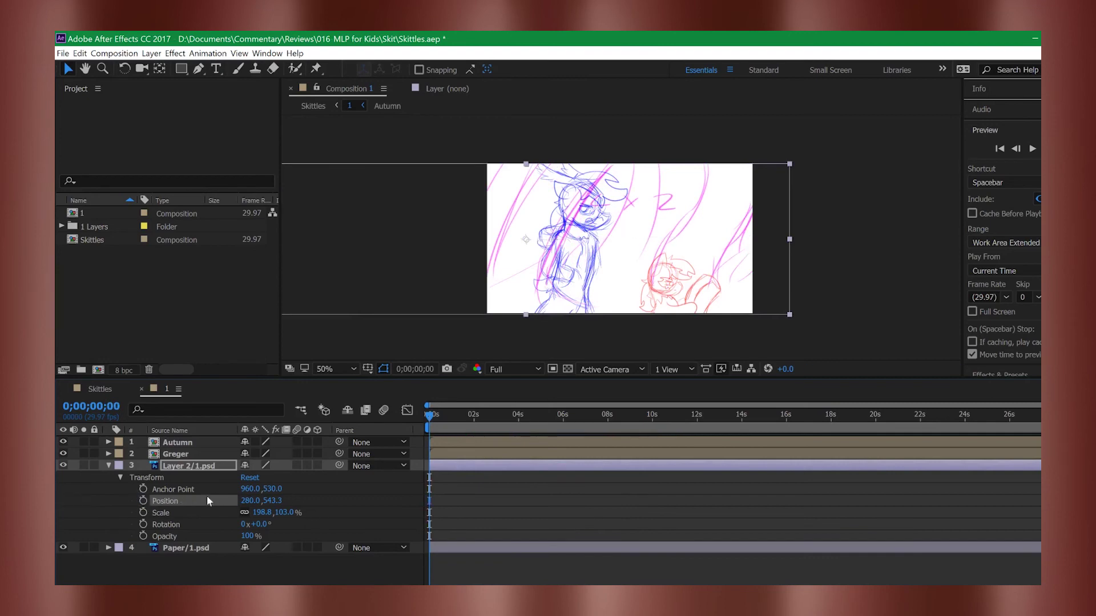
pyautogui.click(143, 500)
pyautogui.moveTo(535, 216)
pyautogui.mouseDown()
pyautogui.moveTo(738, 205)
pyautogui.moveTo(784, 217)
pyautogui.moveTo(761, 225)
pyautogui.mouseUp()
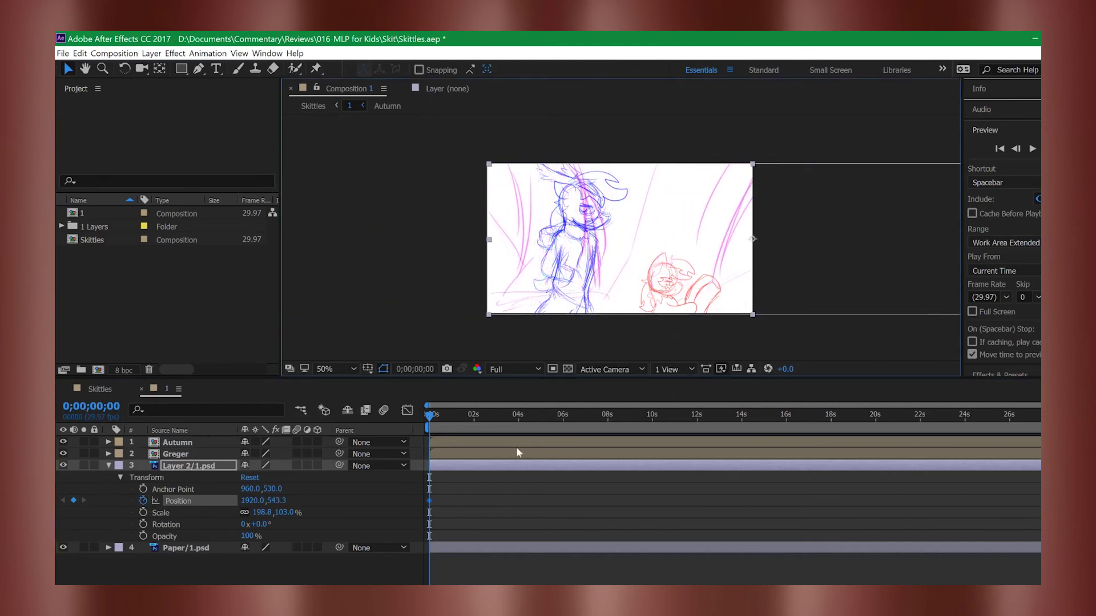
# Step: At 0;00;09;27, move the Layer 2/1.psd background drawing across the frame to Position 36.0, 543.3, then return to the start
pyautogui.moveTo(434, 418)
pyautogui.mouseDown()
pyautogui.moveTo(700, 417)
pyautogui.moveTo(653, 431)
pyautogui.mouseUp()
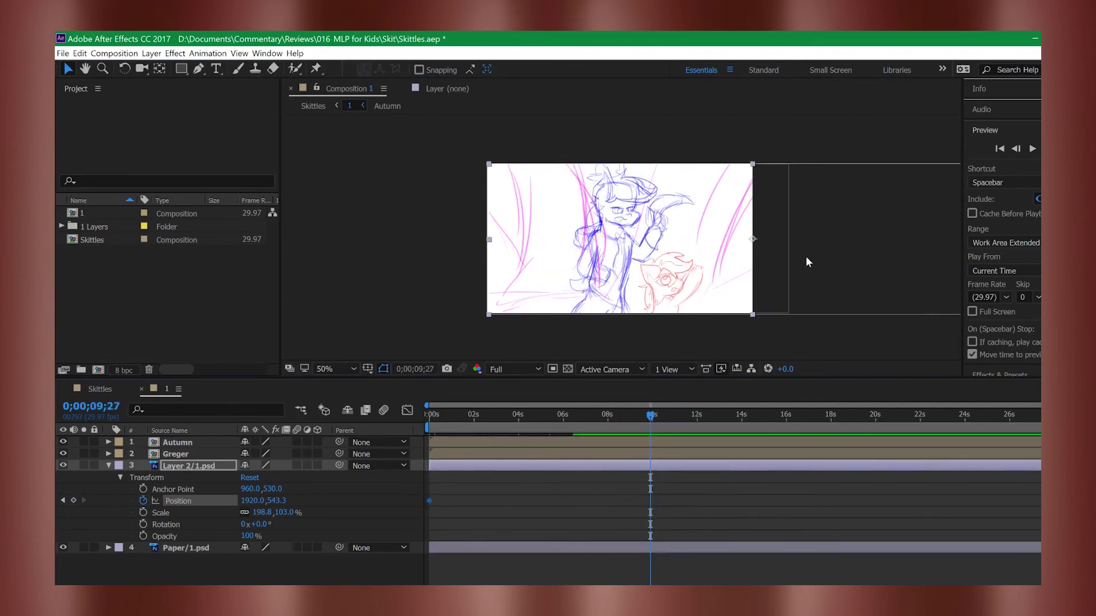
pyautogui.moveTo(671, 243)
pyautogui.mouseDown()
pyautogui.moveTo(418, 232)
pyautogui.moveTo(508, 247)
pyautogui.moveTo(485, 243)
pyautogui.mouseUp()
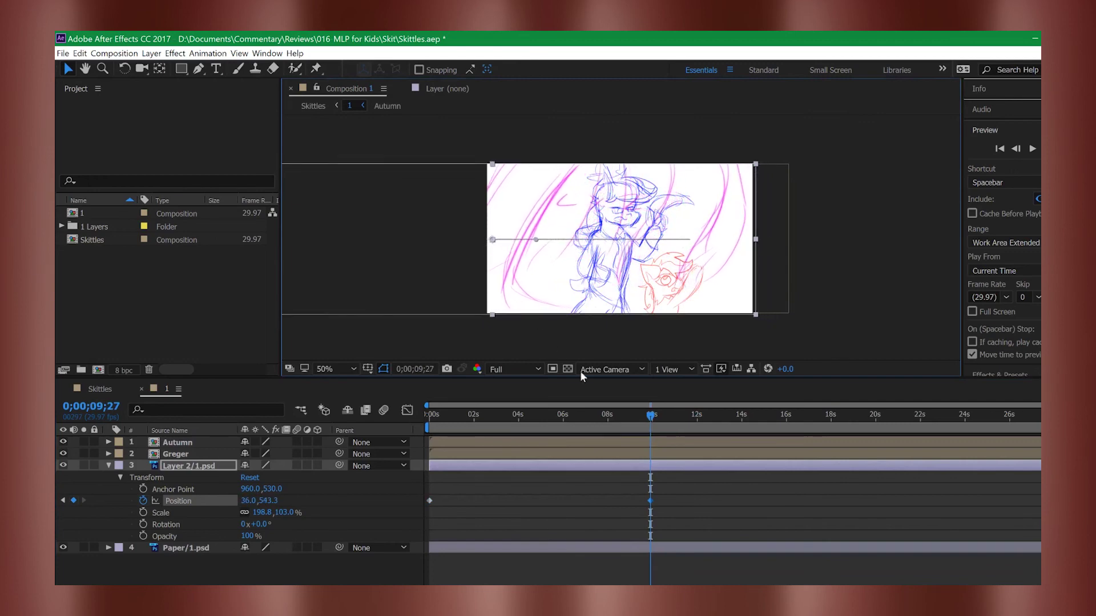
pyautogui.moveTo(650, 416); pyautogui.dragTo(386, 439)
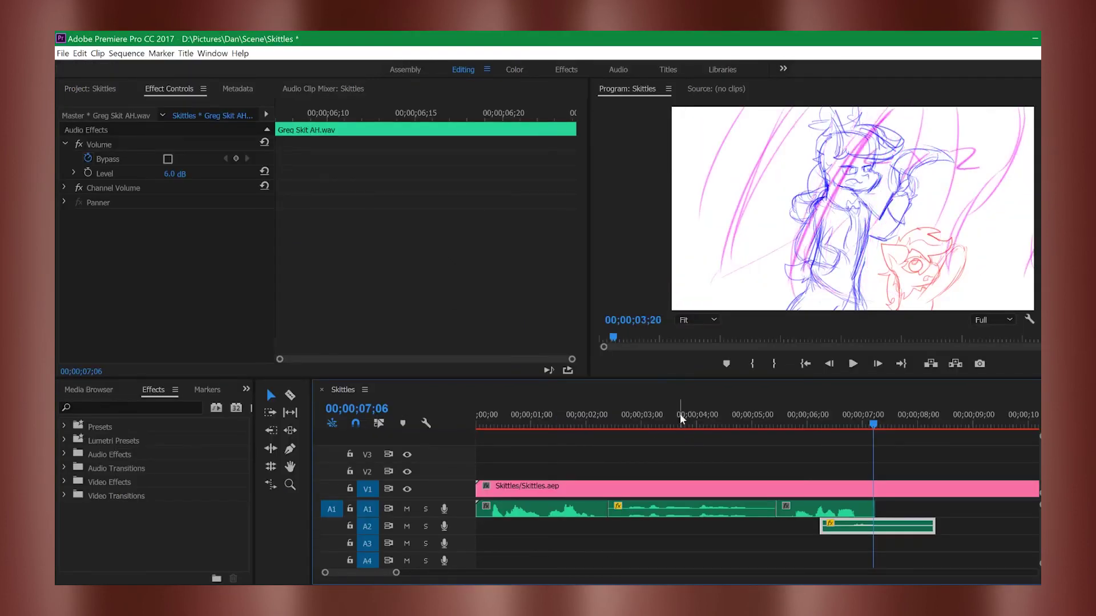
# Step: Switch to Premiere Pro and play the Skittles sequence from the start to check the background pan against the audio
pyautogui.moveTo(680, 413)
pyautogui.mouseDown()
pyautogui.moveTo(527, 410)
pyautogui.moveTo(678, 414)
pyautogui.mouseUp()
pyautogui.press('Home')
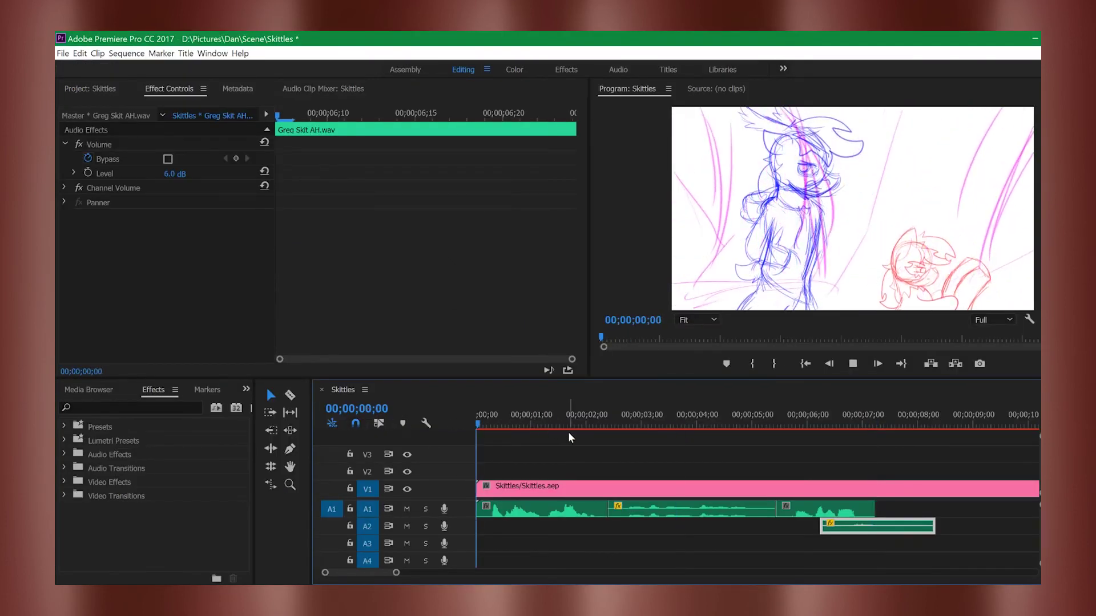
pyautogui.press('space')
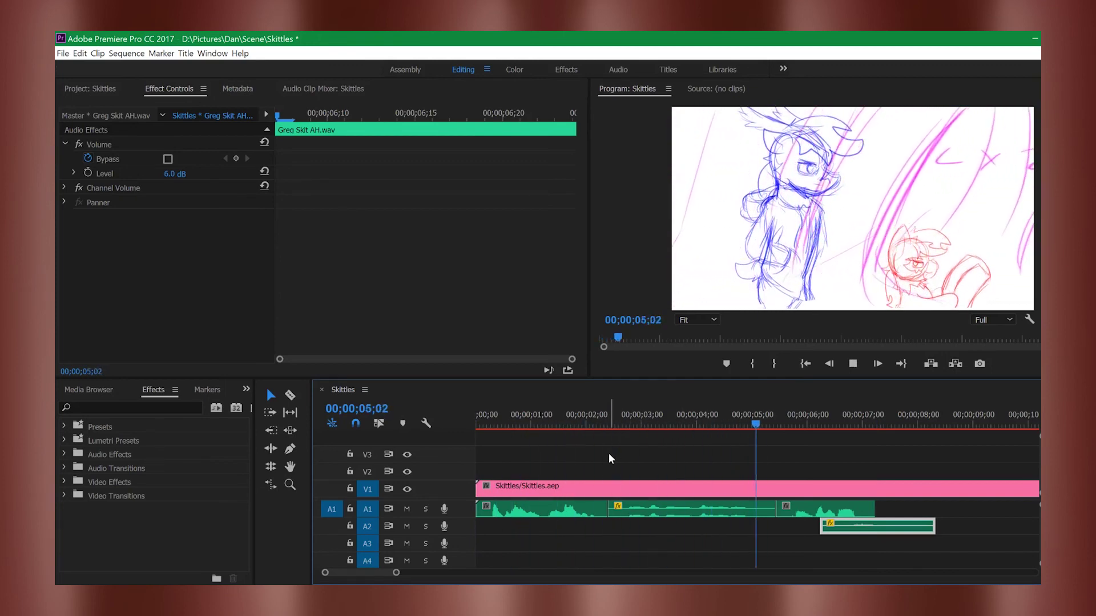
pyautogui.press('space')
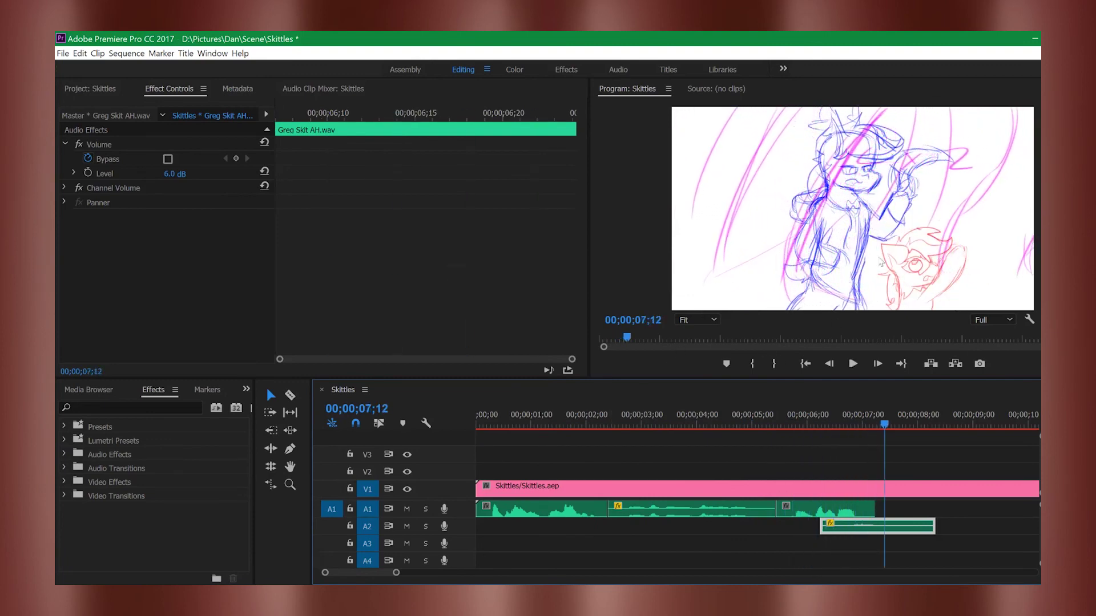
# Step: Step through the Skittles sequence to the frame at 00;00;06;13 where the background should stop, and copy its timecode
pyautogui.moveTo(885, 429); pyautogui.dragTo(836, 447)
pyautogui.click(827, 364)
pyautogui.click(827, 365)
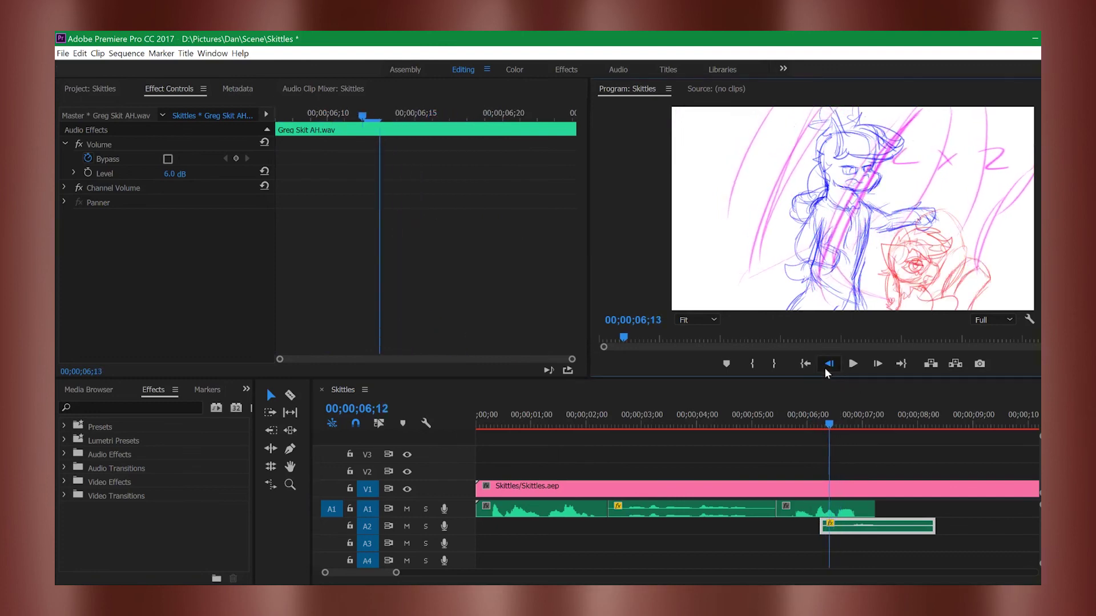
pyautogui.click(828, 365)
pyautogui.click(869, 365)
pyautogui.click(869, 364)
pyautogui.click(868, 363)
pyautogui.click(397, 440)
pyautogui.click(356, 409)
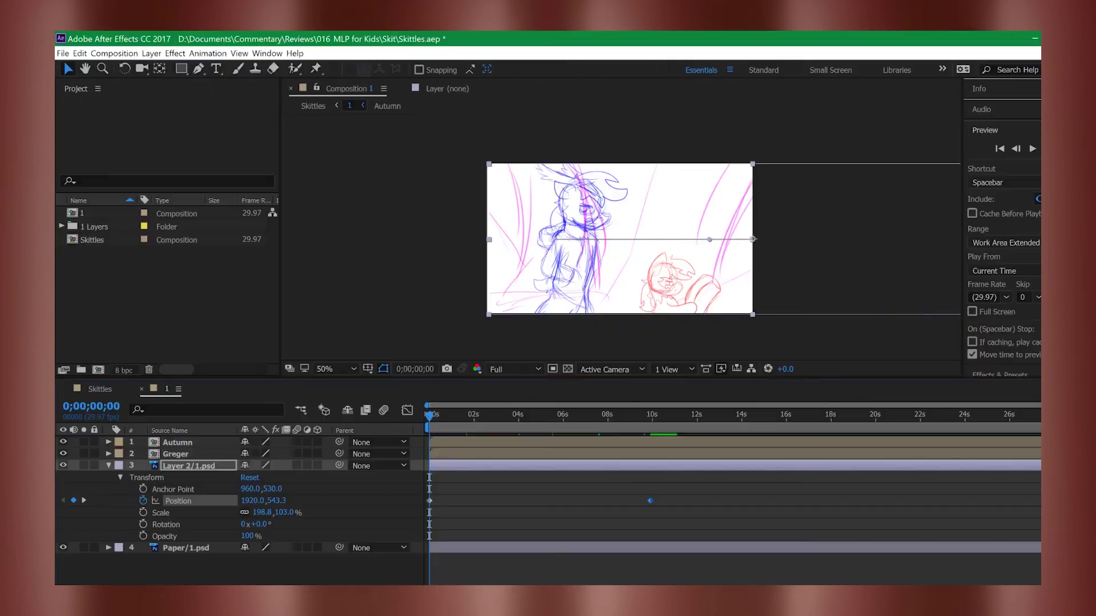
# Step: In After Effects, go to 0;00;06;13 in composition 1 and add a Position keyframe for Layer 2/1.psd
pyautogui.click(109, 404)
pyautogui.write('00;00;06;13')
pyautogui.press('Return')
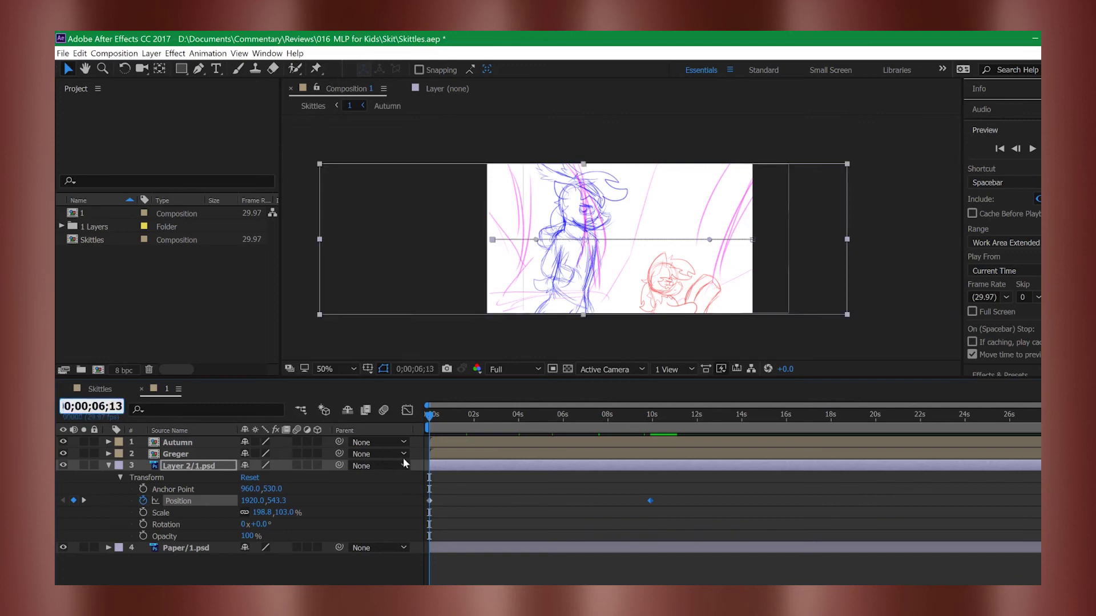
pyautogui.moveTo(651, 502)
pyautogui.mouseDown()
pyautogui.moveTo(574, 504)
pyautogui.moveTo(667, 506)
pyautogui.mouseUp()
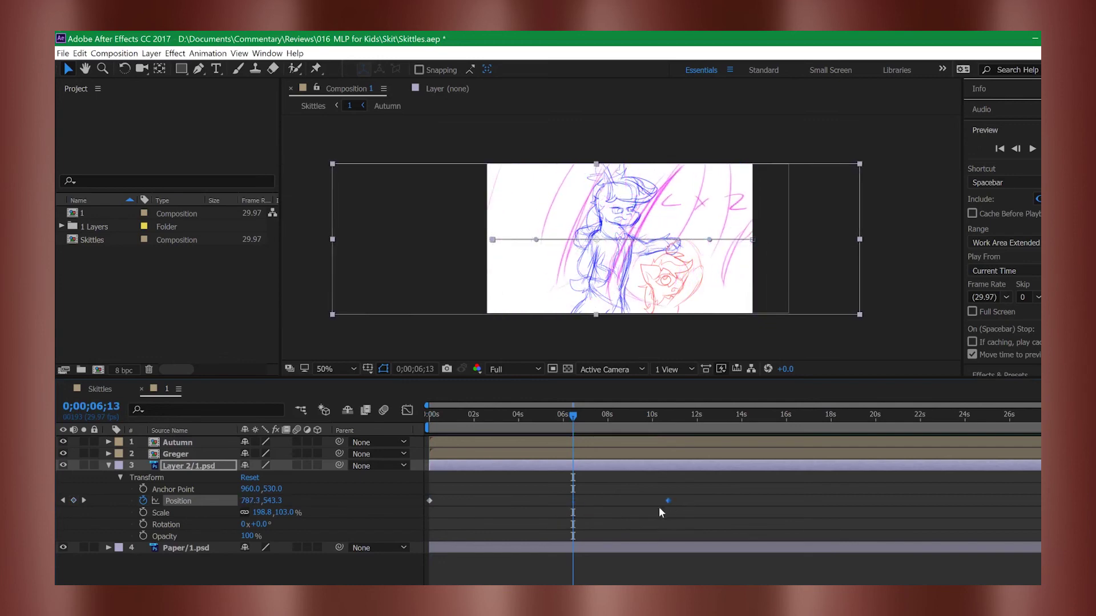
pyautogui.hotkey('ctrl', 'z')
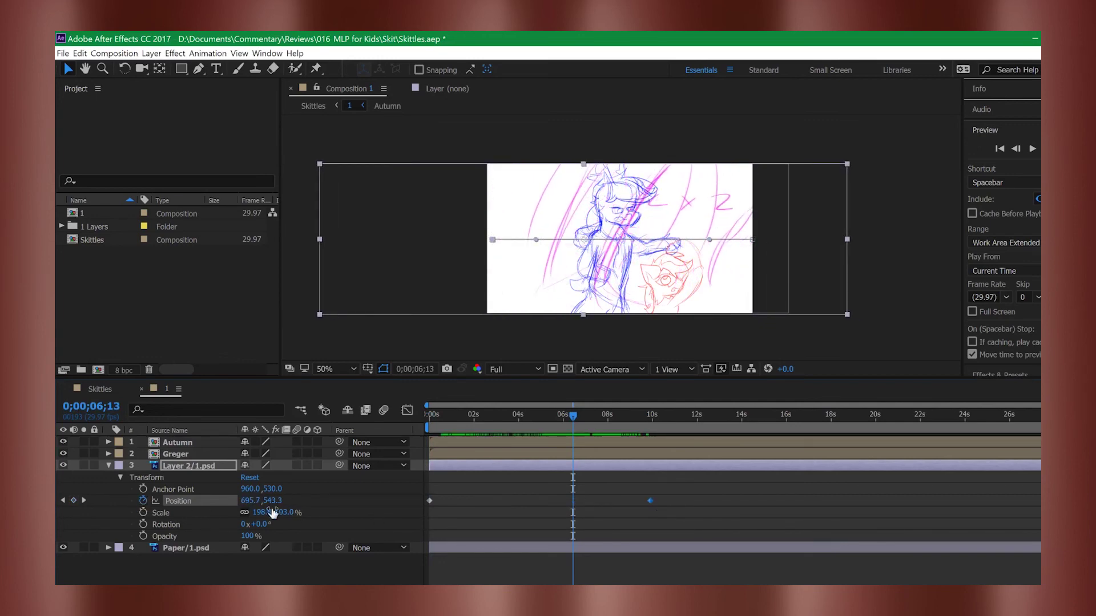
pyautogui.click(73, 501)
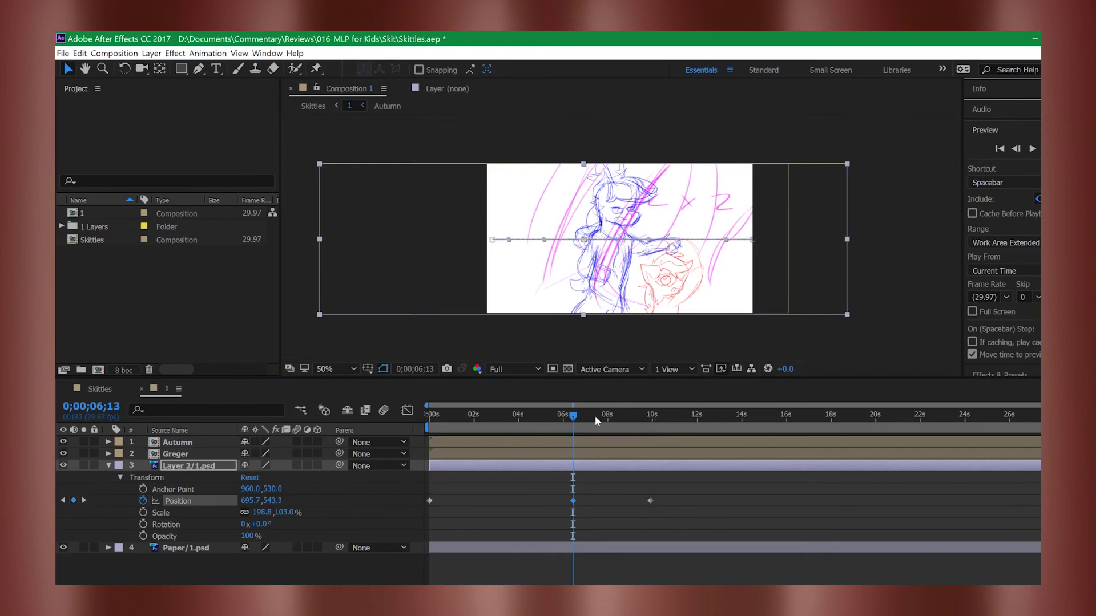
# Step: Delete the last Position keyframe of Layer 2/1.psd at 0;00;09;27 so the pan ends at 0;00;06;13
pyautogui.moveTo(584, 413); pyautogui.dragTo(651, 414)
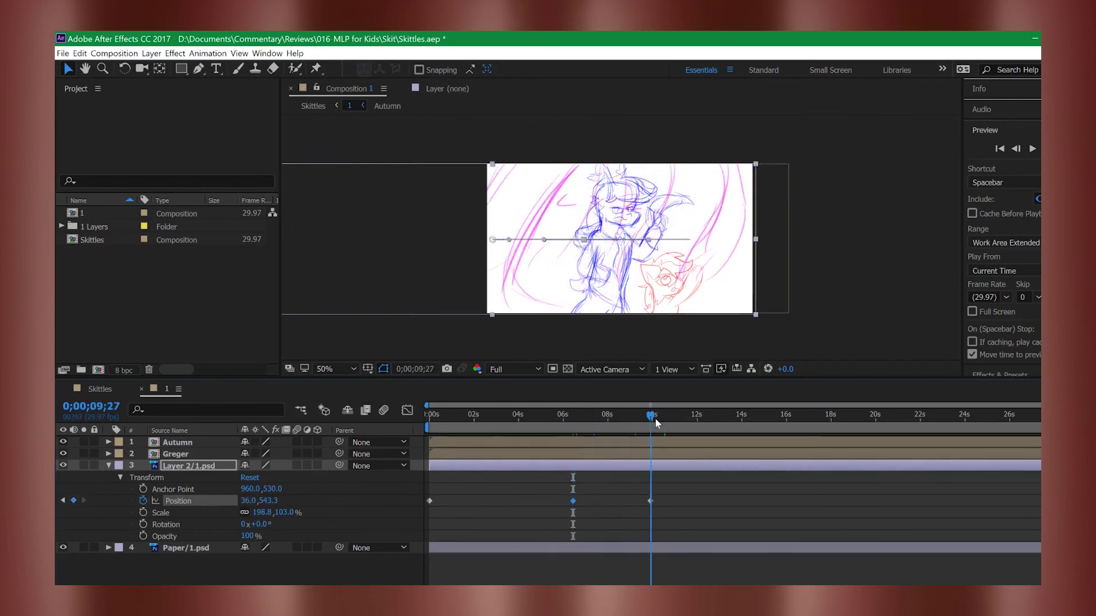
pyautogui.click(649, 501)
pyautogui.press('Delete')
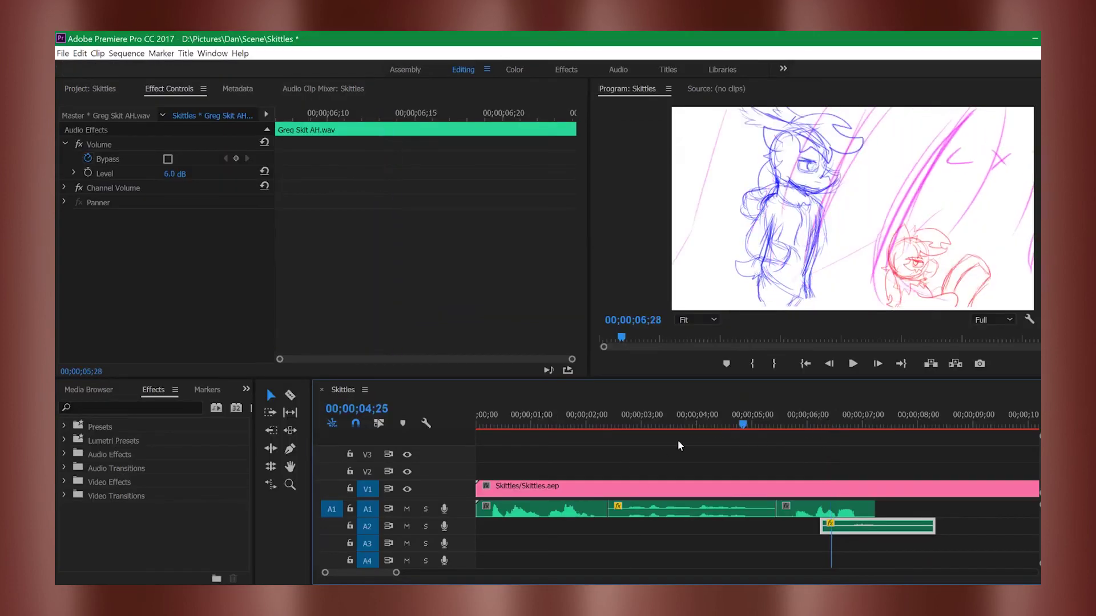
# Step: Switch to Premiere Pro and replay the Skittles sequence from the start past the point where the background stops
pyautogui.press('Home')
pyautogui.click(853, 365)
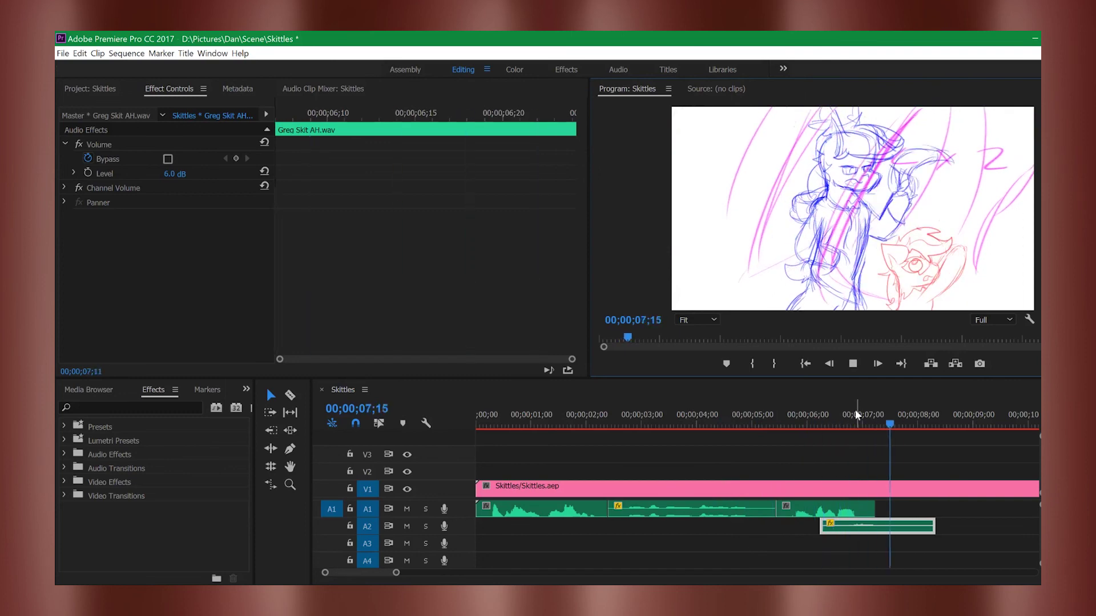
pyautogui.press('space')
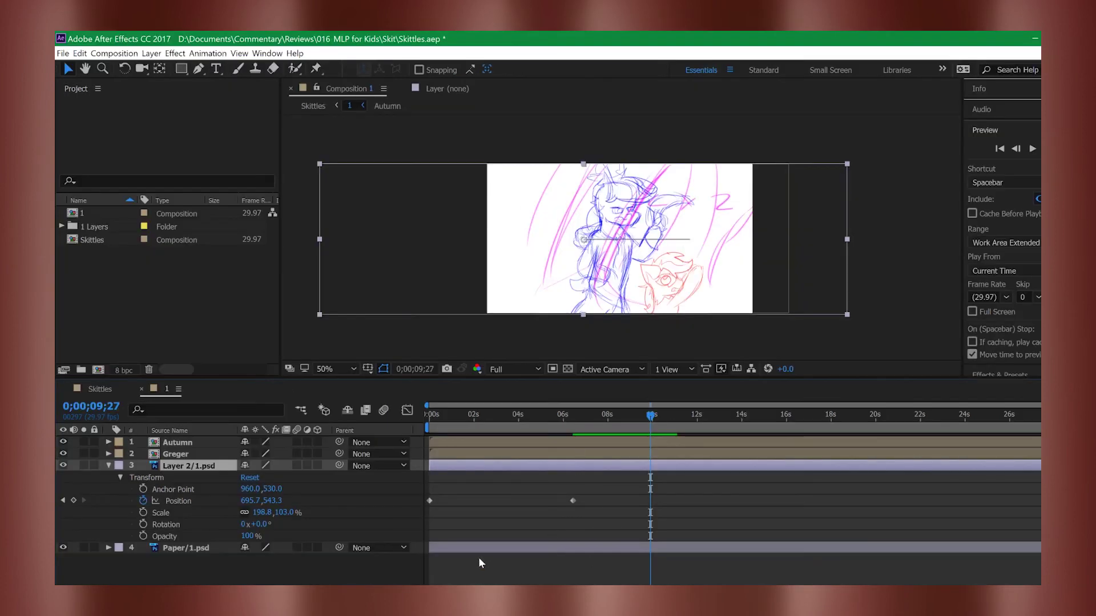
# Step: Back in After Effects, collapse the properties of Layer 2/1.psd and select the character layers above it
pyautogui.click(108, 465)
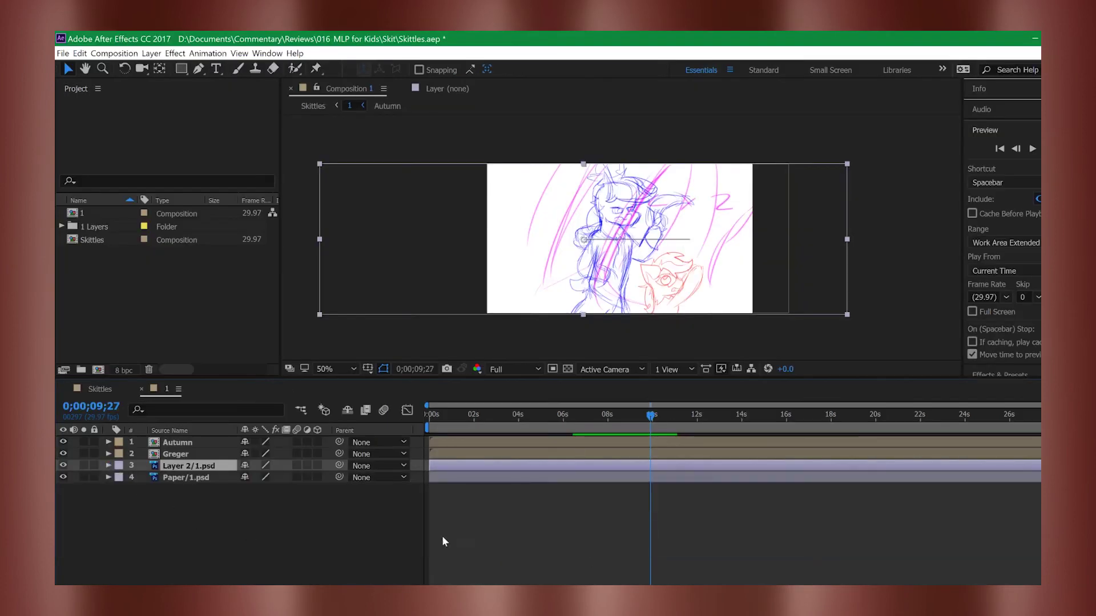
pyautogui.click(600, 454)
pyautogui.click(526, 445)
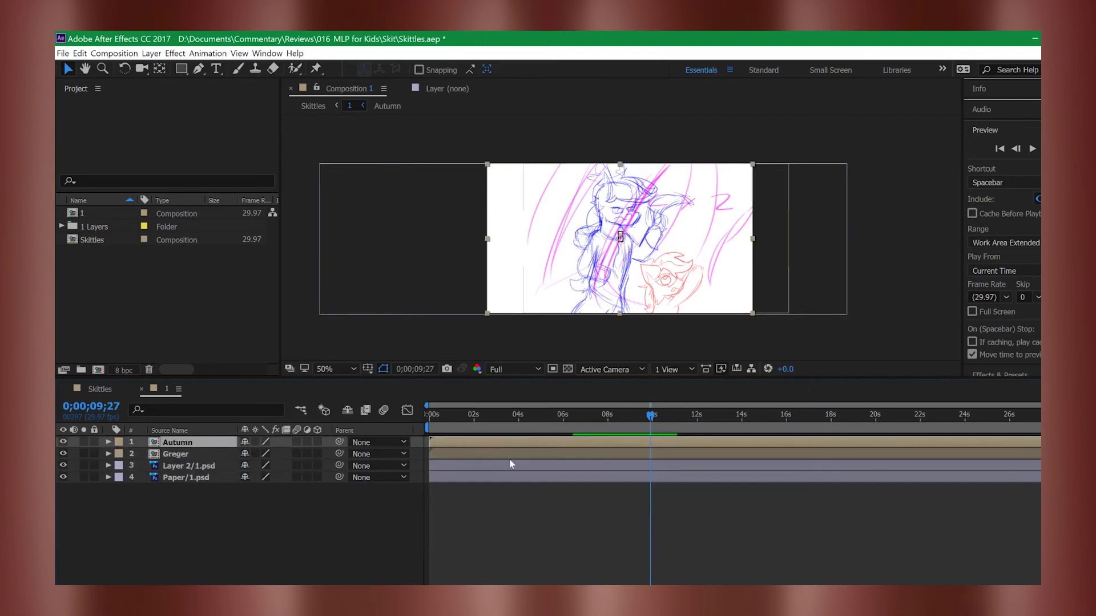
pyautogui.click(496, 460)
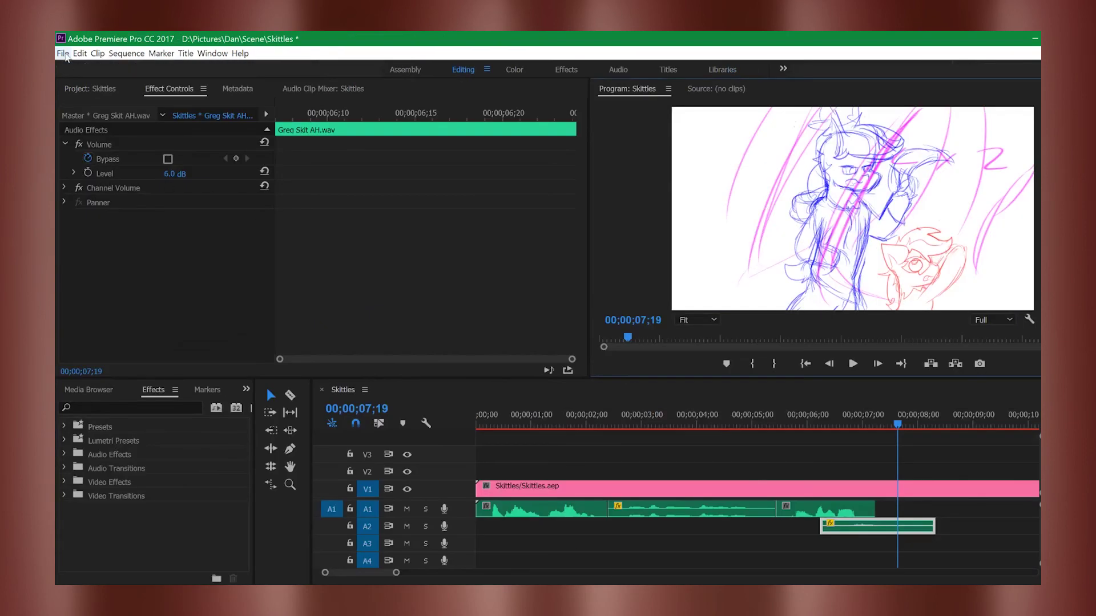
# Step: Open the Twilit project in Premiere Pro and fit the whole Skit sequence in the timeline view
pyautogui.click(63, 53)
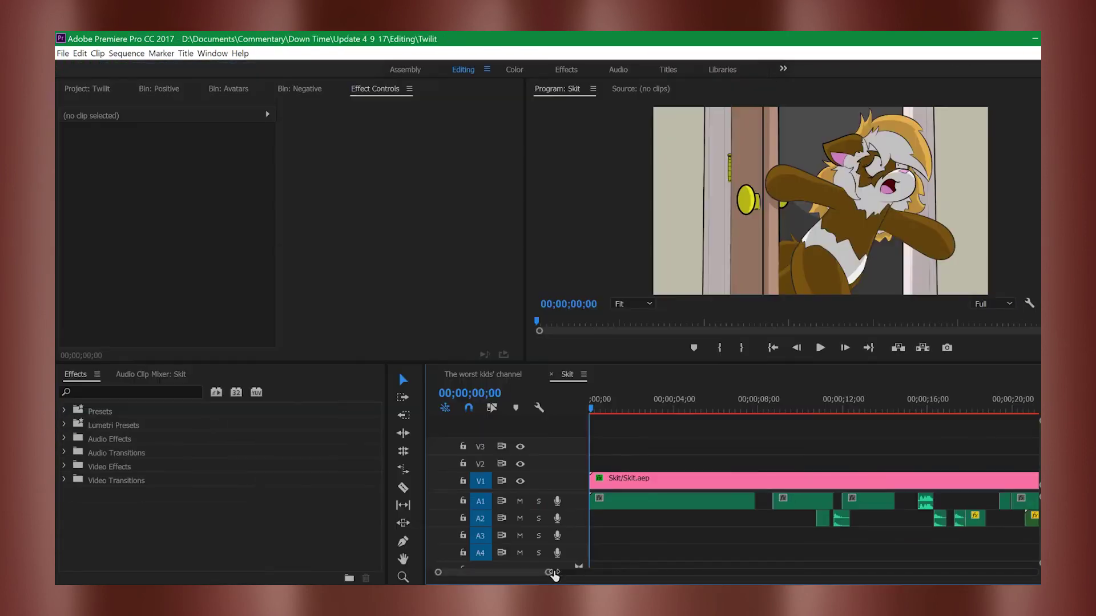
pyautogui.moveTo(553, 572); pyautogui.dragTo(569, 572)
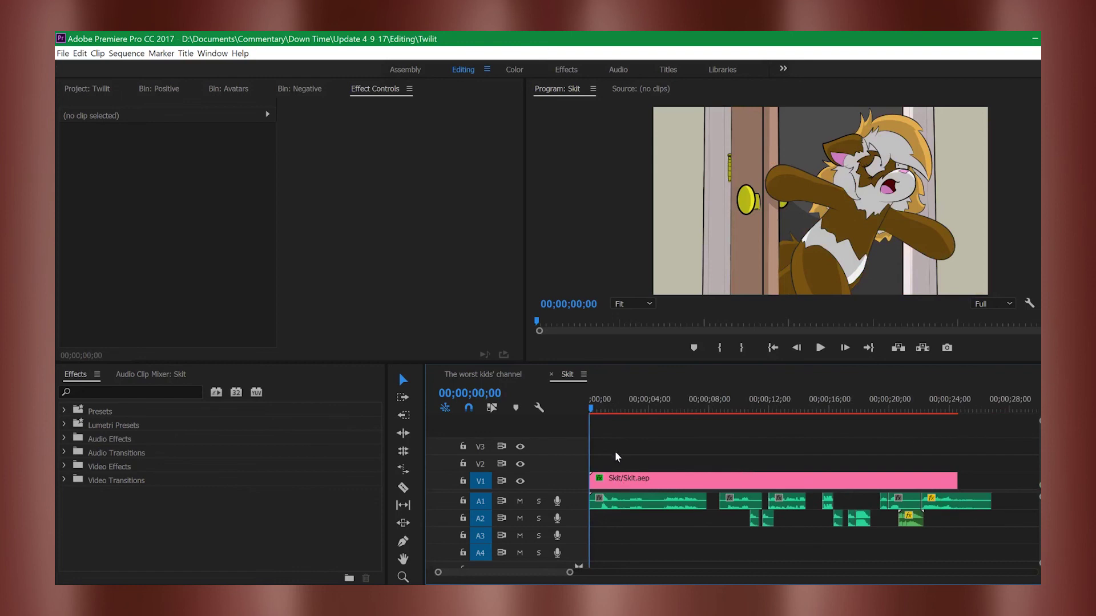
# Step: Examine the clip layout of The worst kids' channel sequence up to the end of its video clips
pyautogui.click(512, 373)
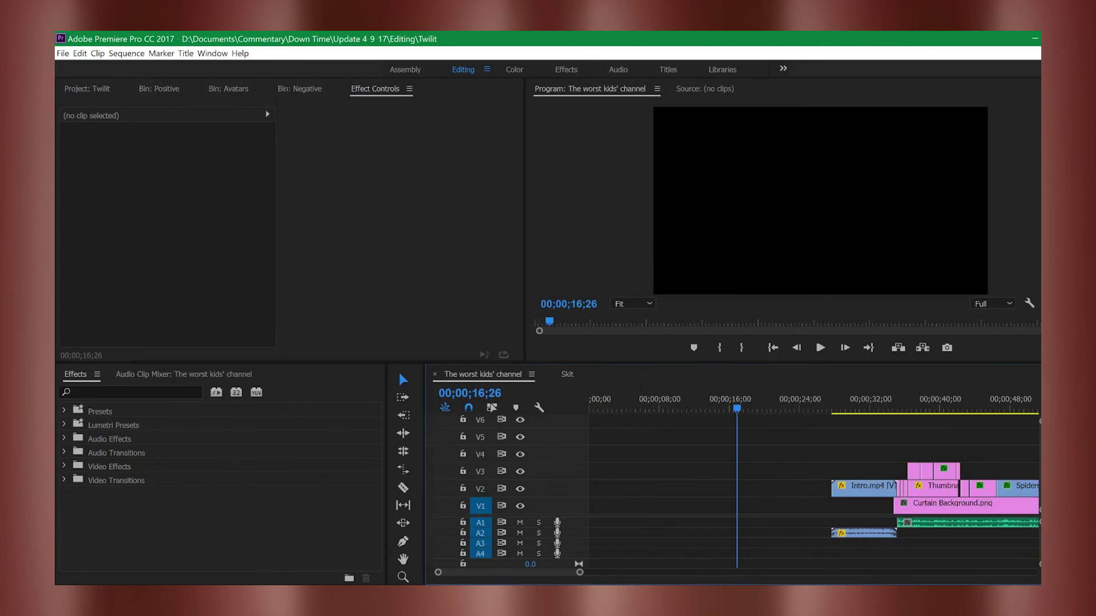
pyautogui.moveTo(579, 572); pyautogui.dragTo(600, 573)
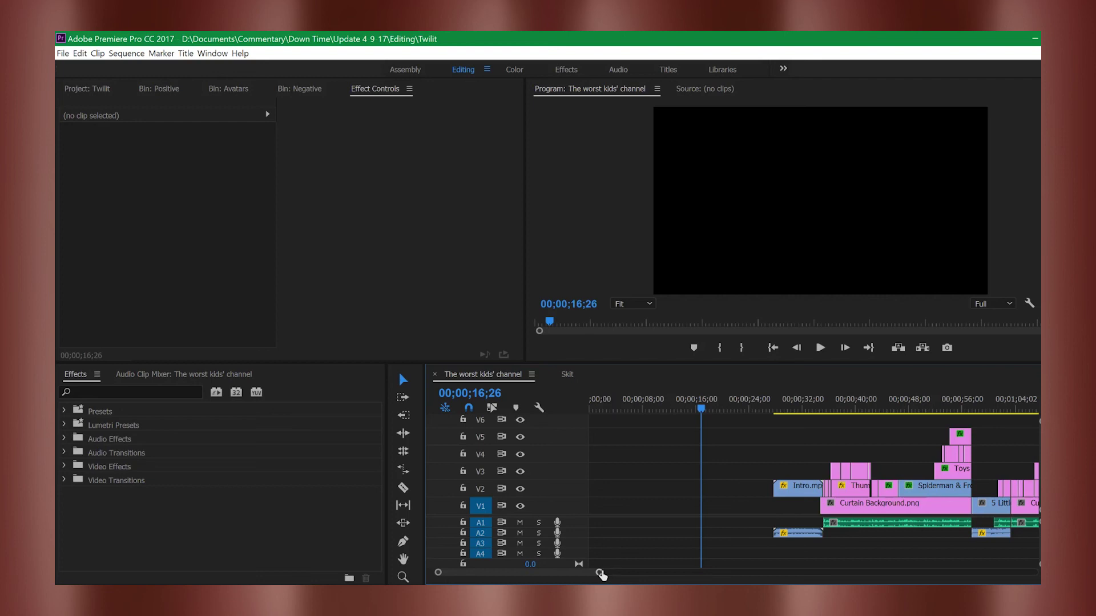
pyautogui.moveTo(701, 408); pyautogui.dragTo(749, 405)
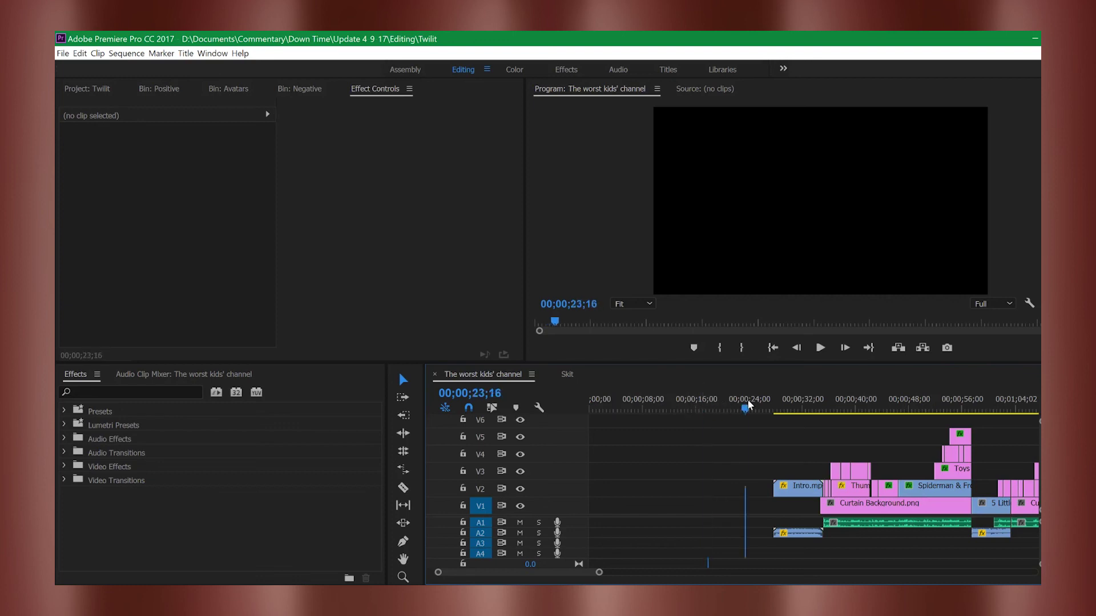
pyautogui.moveTo(598, 572); pyautogui.dragTo(716, 573)
pyautogui.moveTo(634, 396); pyautogui.dragTo(813, 406)
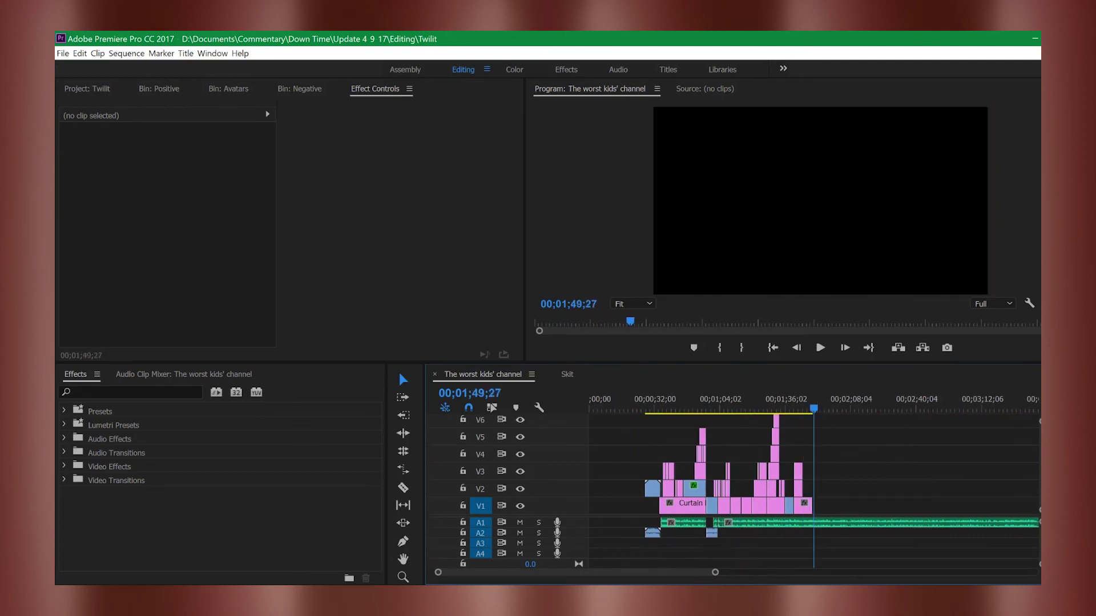
pyautogui.moveTo(714, 574); pyautogui.dragTo(605, 573)
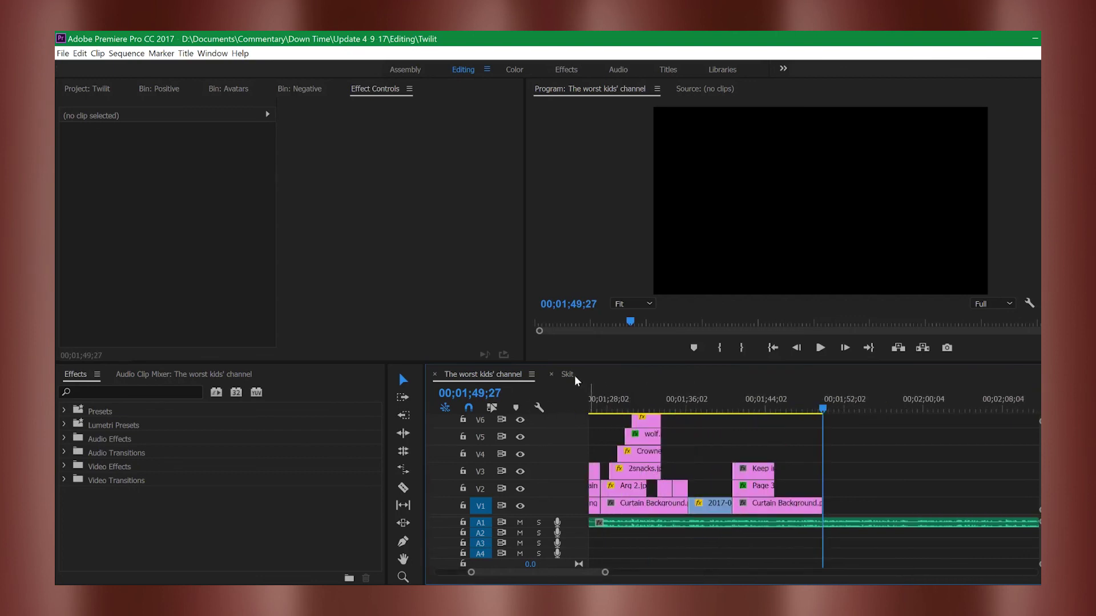
# Step: Return to the Skit sequence and play a short section from 00;00;10;13
pyautogui.click(567, 379)
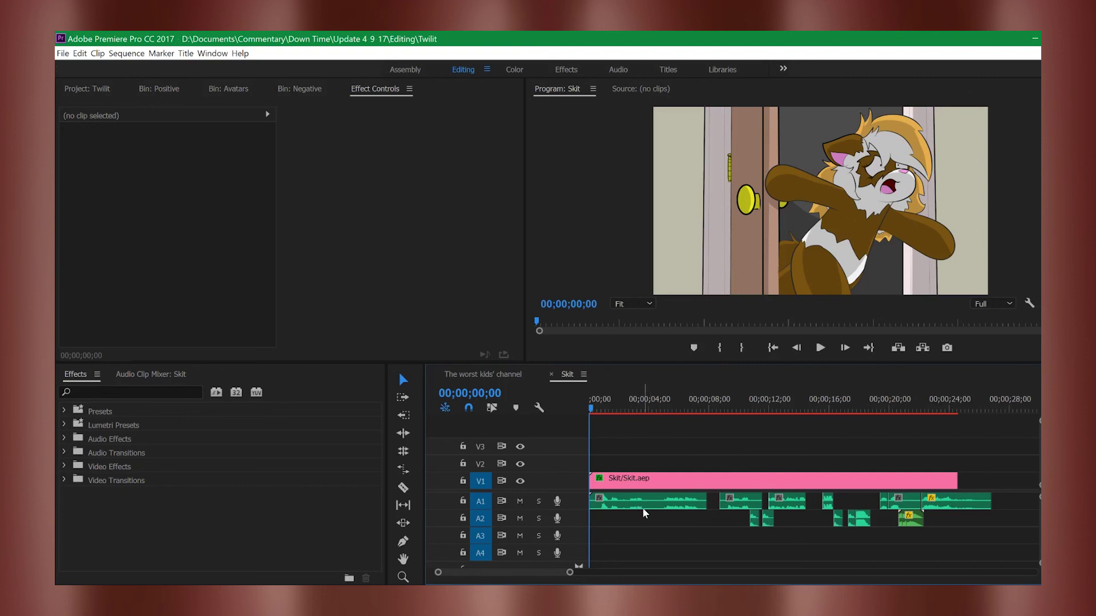
pyautogui.click(747, 407)
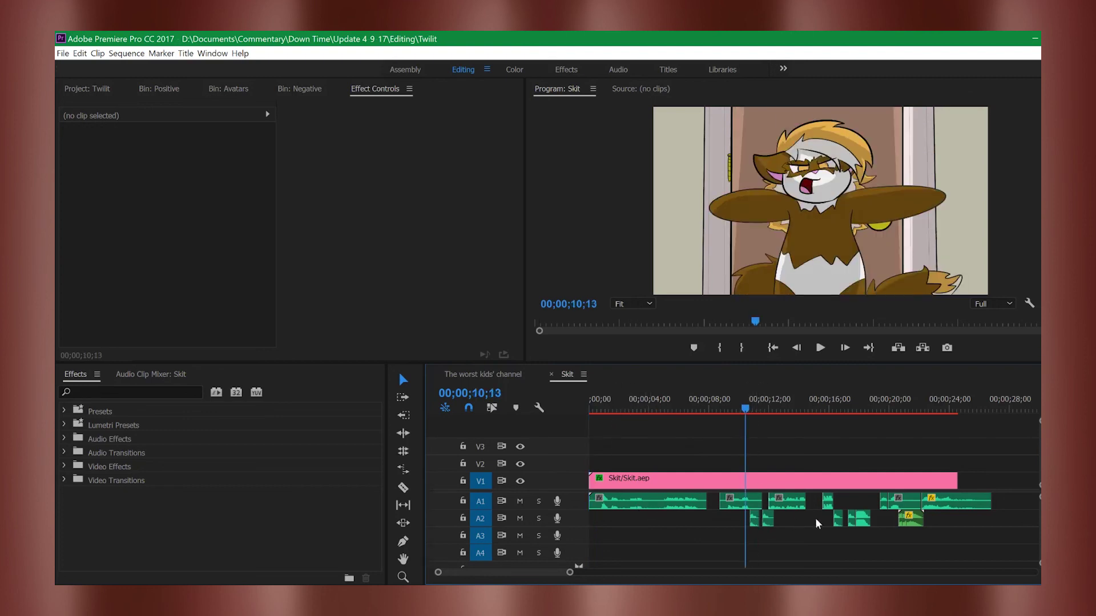
pyautogui.click(821, 349)
pyautogui.click(822, 349)
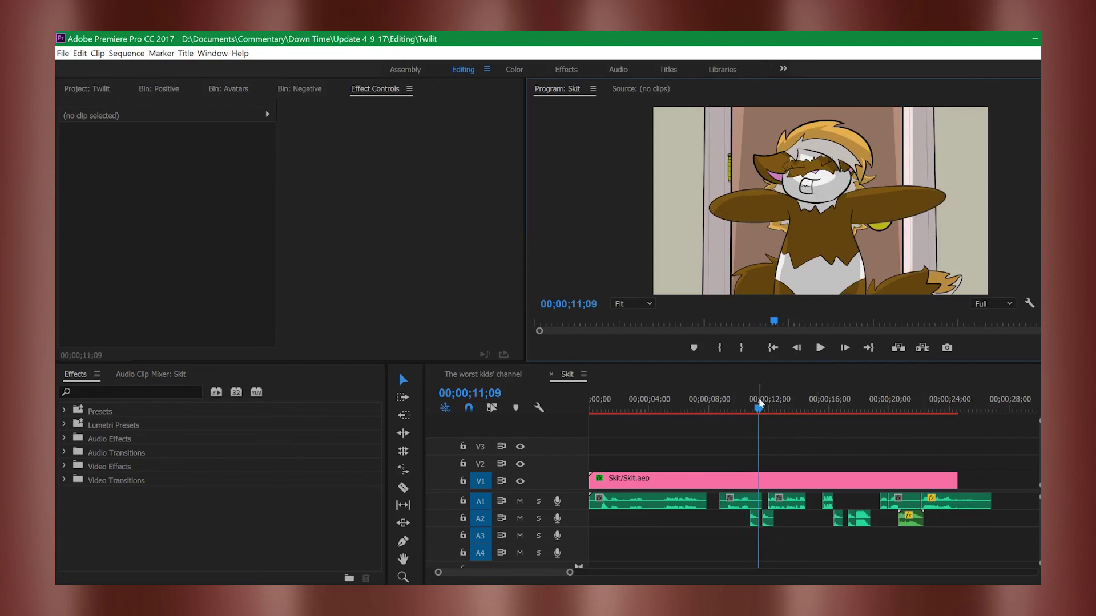
# Step: At 00;00;22;07 in the Skit sequence, select the Skit/Skit.aep clip and examine its Position and Scale keyframes up close
pyautogui.click(886, 389)
pyautogui.moveTo(885, 408); pyautogui.dragTo(923, 408)
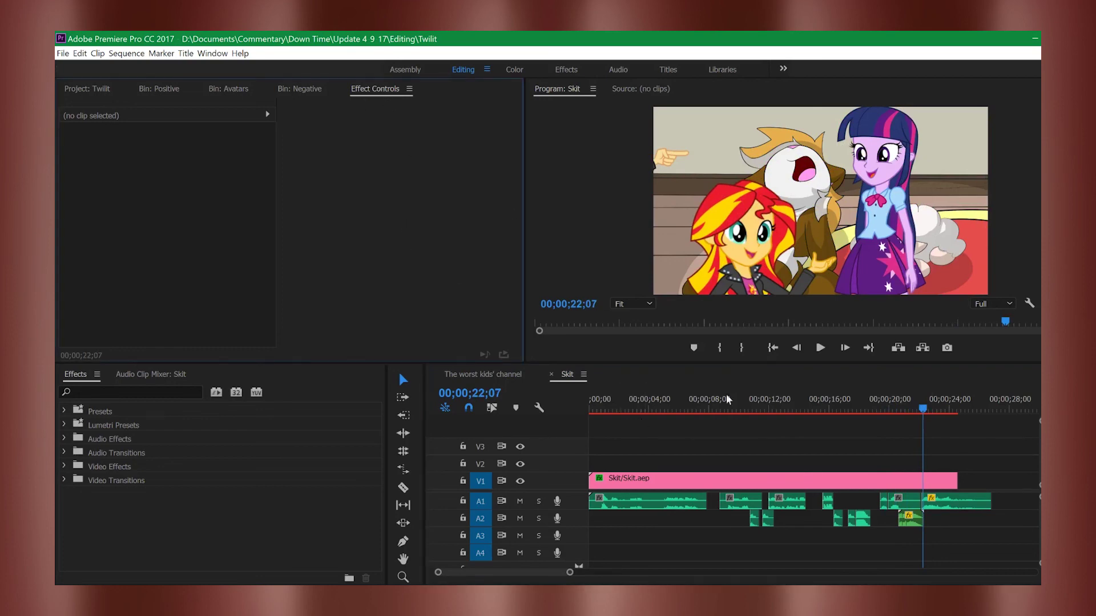
pyautogui.click(911, 485)
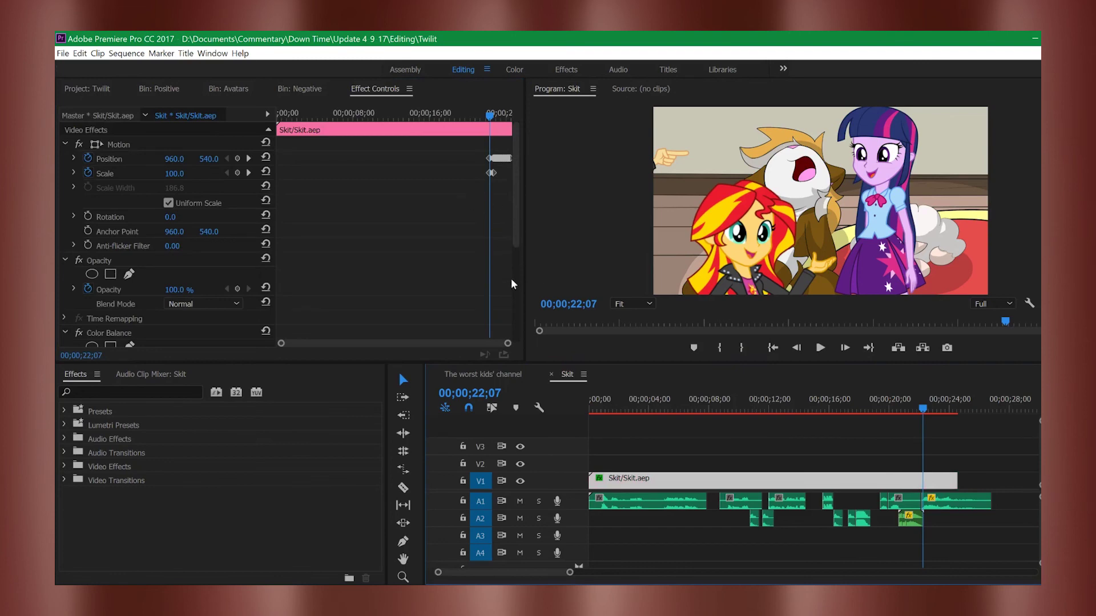
pyautogui.moveTo(505, 346); pyautogui.dragTo(455, 356)
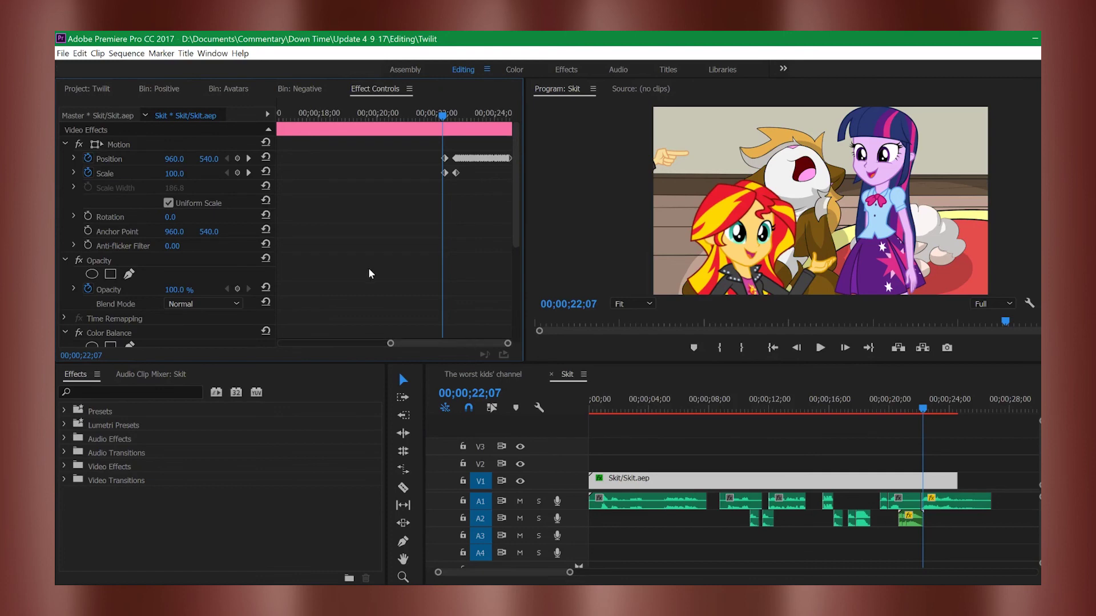
# Step: Compare the Skit sequence frames around the clip's first Position and Scale keyframes, ending at 00;00;22;02
pyautogui.click(446, 118)
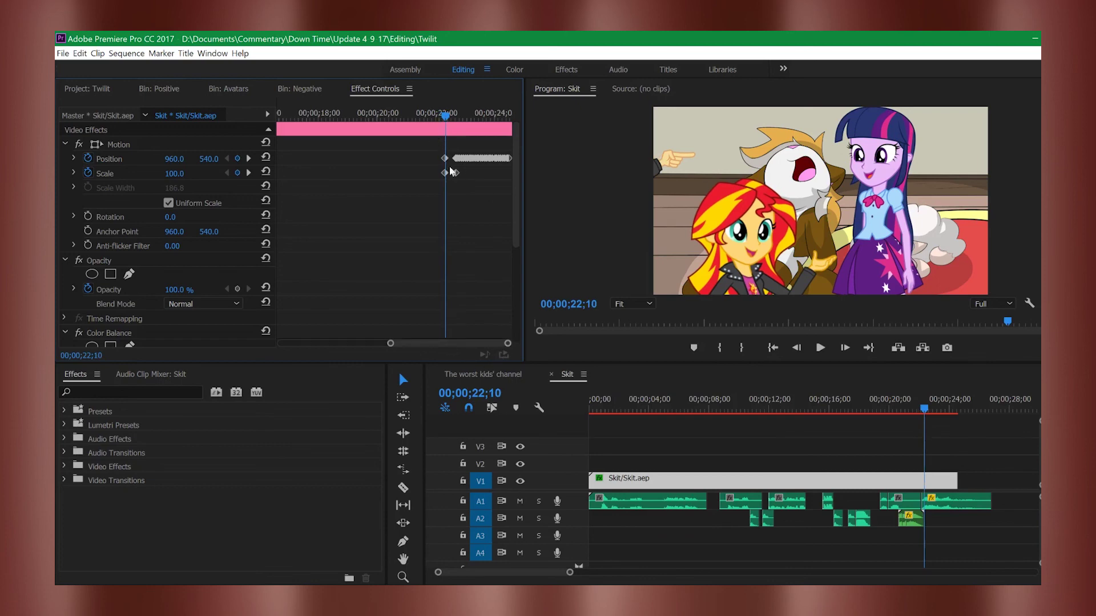
pyautogui.click(447, 121)
pyautogui.moveTo(447, 122)
pyautogui.mouseDown()
pyautogui.moveTo(465, 121)
pyautogui.moveTo(438, 132)
pyautogui.mouseUp()
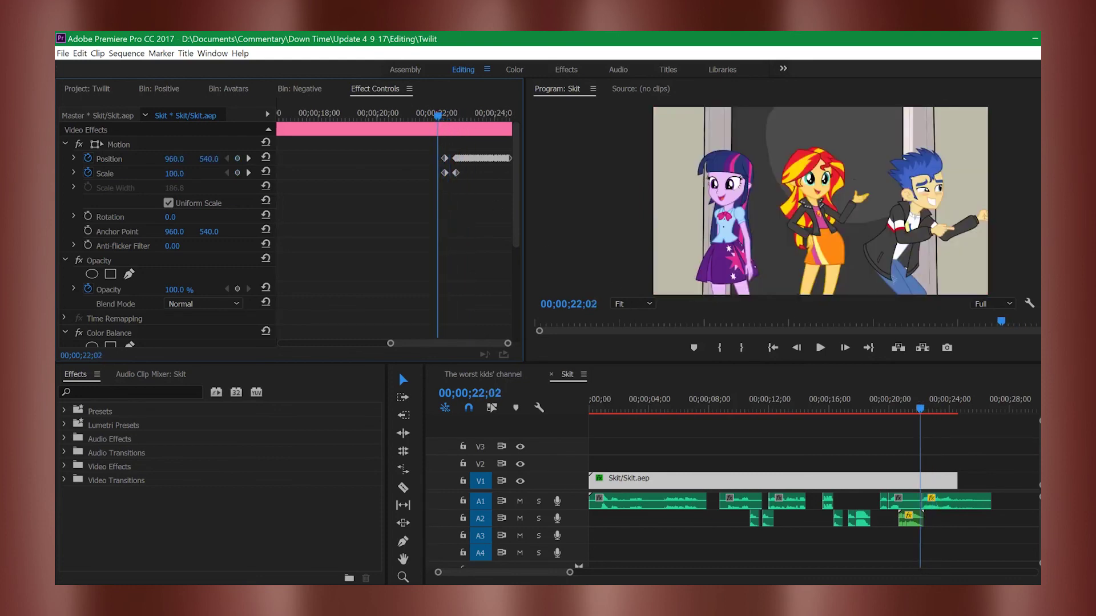
# Step: Switch to After Effects, reveal the Scale property of the Background A layer, and review the layer stack in composition P
pyautogui.hotkey('alt', 'Tab')
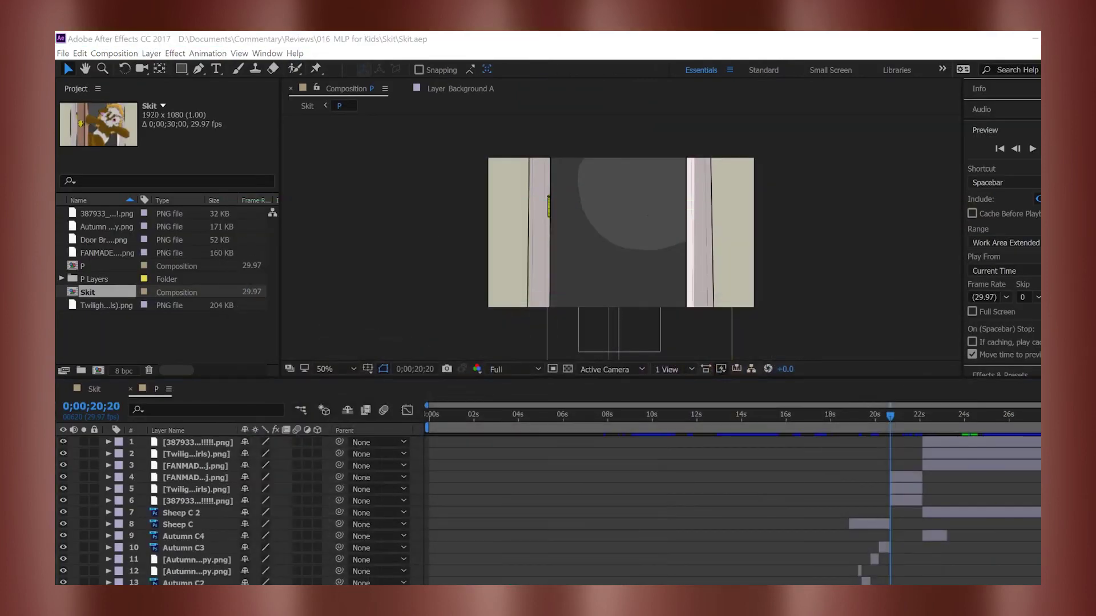
pyautogui.scroll(-10, 659, 484)
pyautogui.click(670, 565)
pyautogui.press('s')
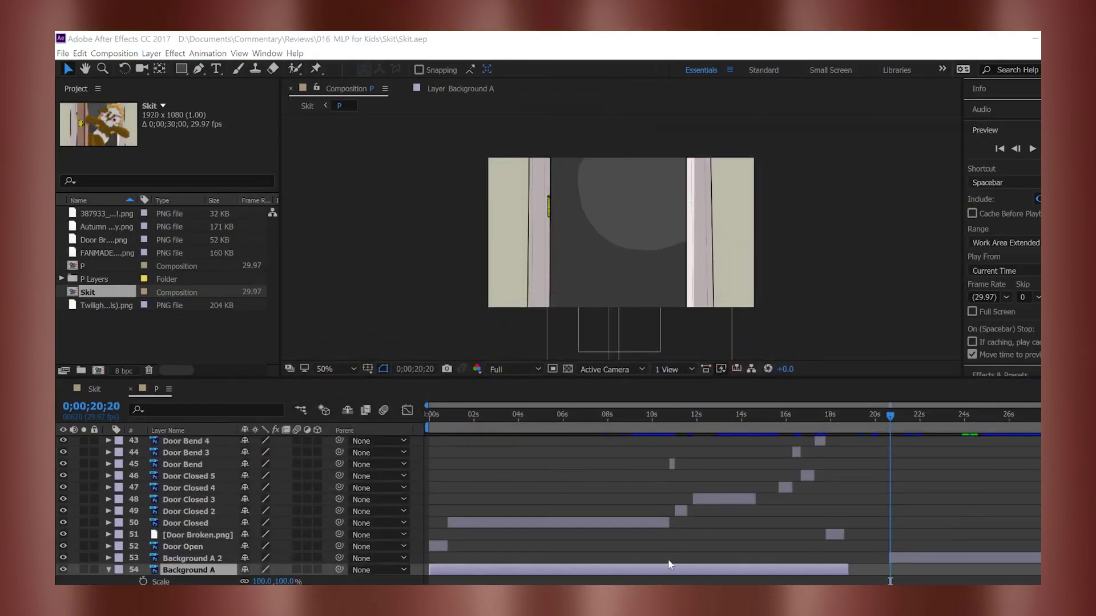
pyautogui.scroll(10, 669, 564)
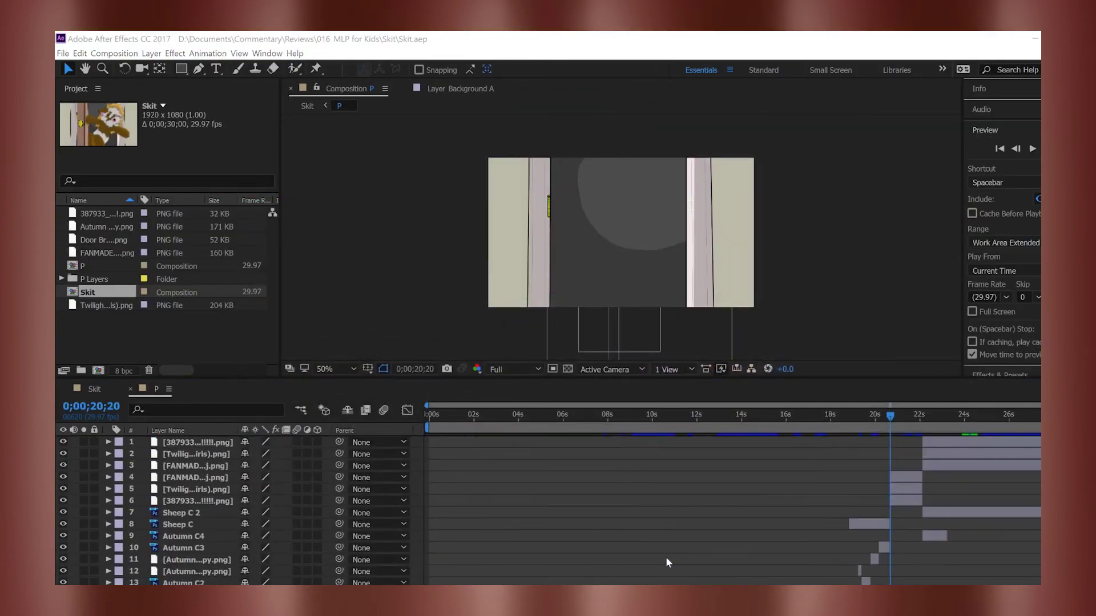
pyautogui.scroll(-10, 675, 553)
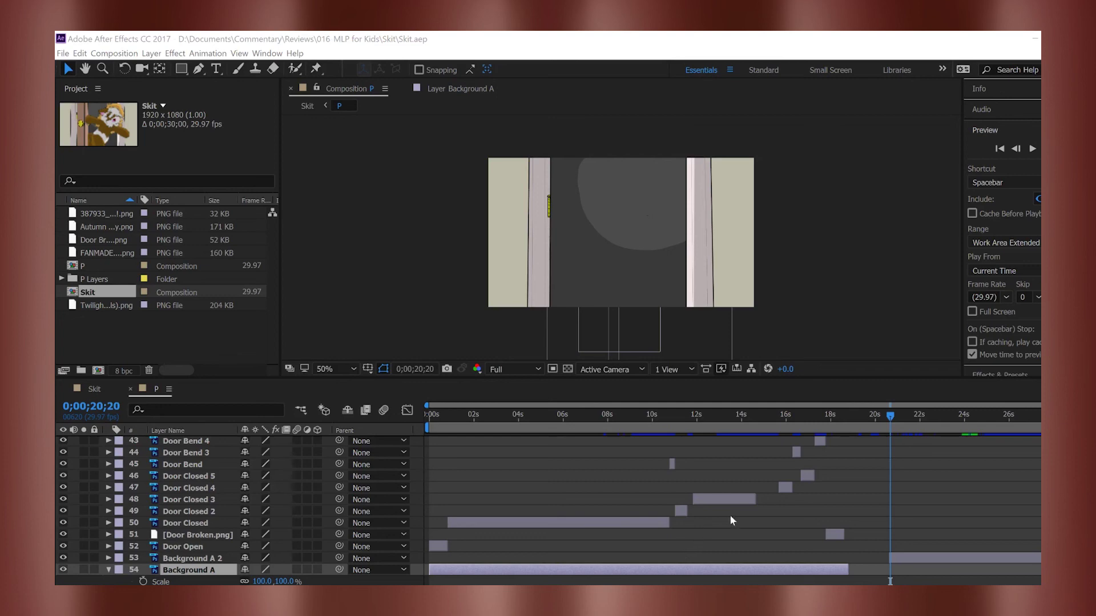
# Step: Move the current time of composition P to 0;00;07;04 and select the Background A 2 layer
pyautogui.moveTo(889, 419); pyautogui.dragTo(763, 419)
pyautogui.moveTo(706, 440); pyautogui.dragTo(586, 469)
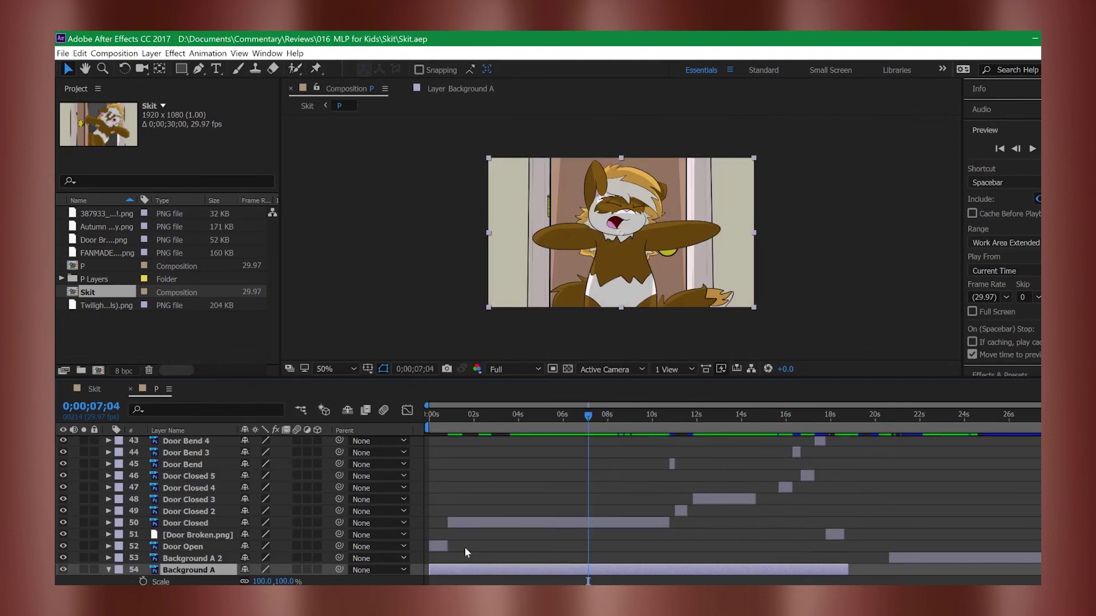
pyautogui.click(212, 560)
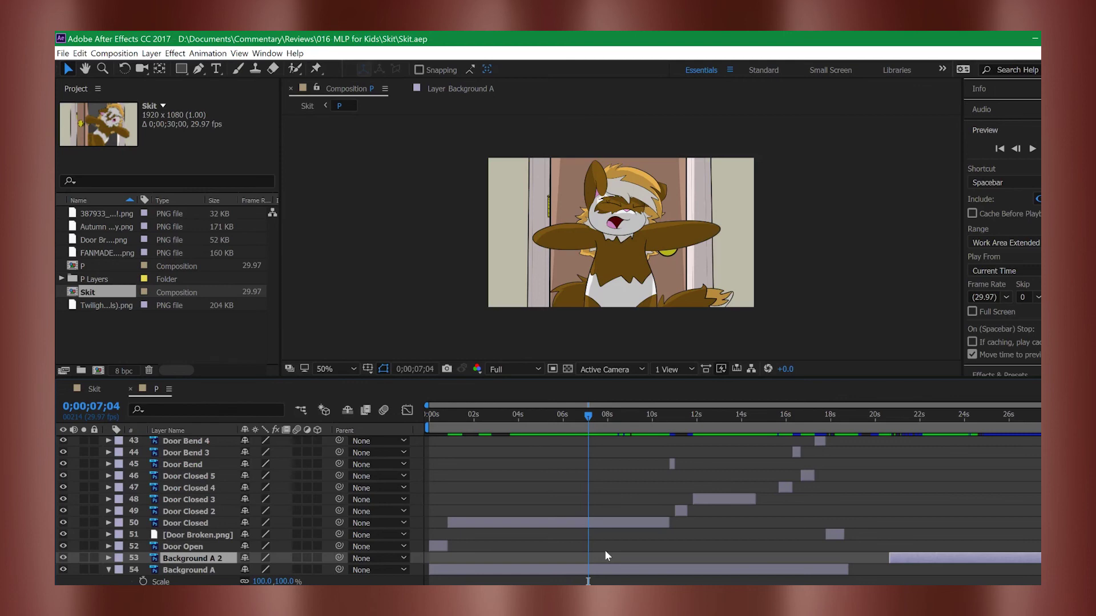
# Step: Try duplicating the Door Closed layer and shifting the copy forward in time, and undo both changes
pyautogui.click(521, 523)
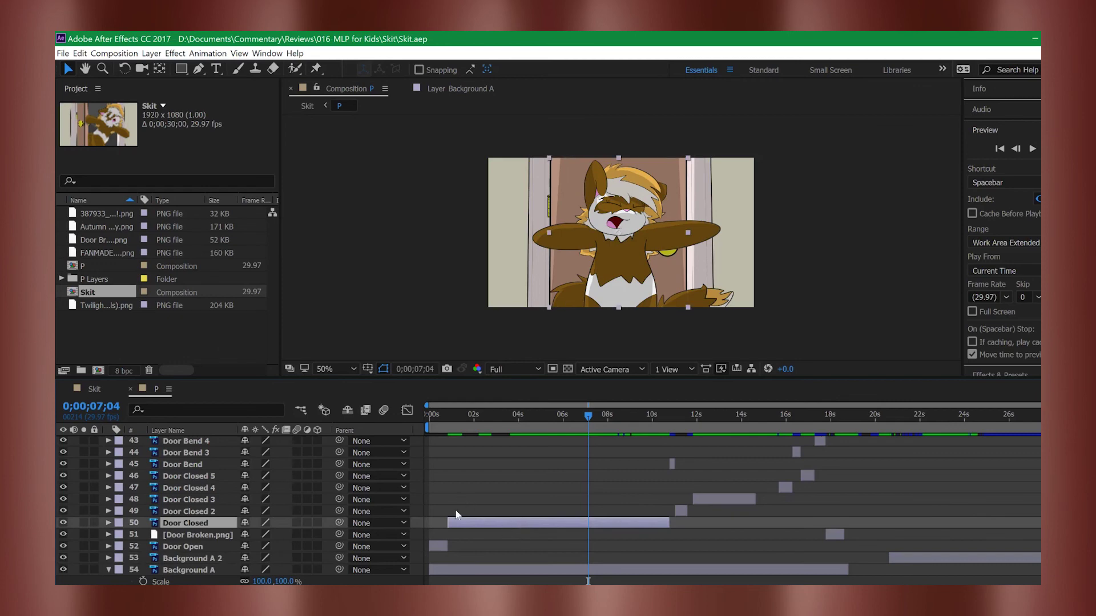
pyautogui.hotkey('ctrl', 'd')
pyautogui.moveTo(546, 521); pyautogui.dragTo(642, 525)
pyautogui.hotkey('ctrl', 'z')
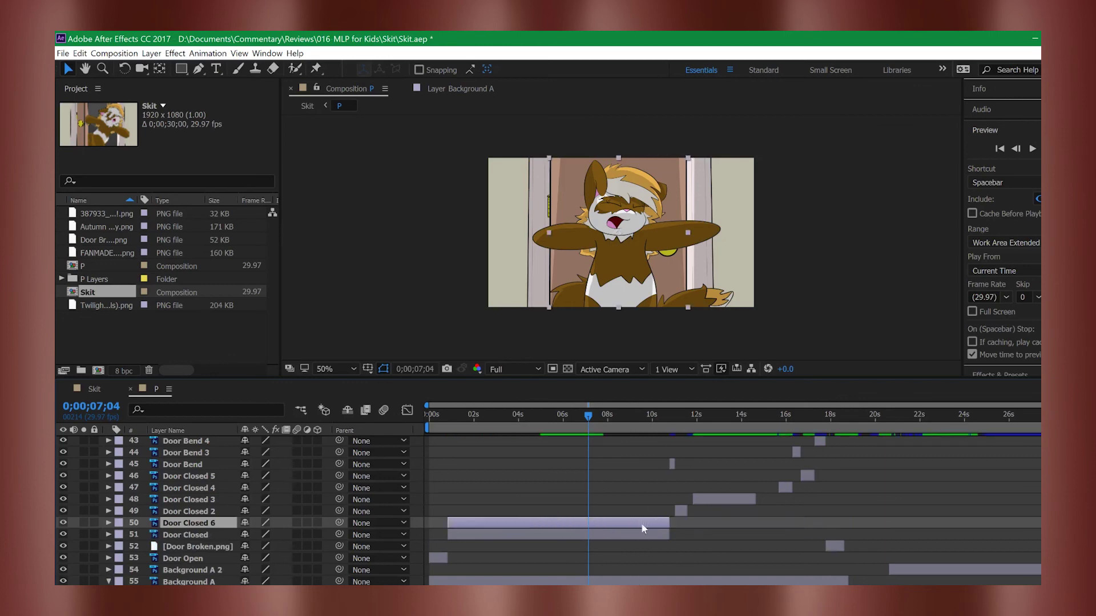
pyautogui.hotkey('ctrl', 'z')
# Step: Check the Skit sequence in Premiere Pro, and return to After Effects to view the Sheep, Background B and Autumn layers
pyautogui.hotkey('alt', 'Tab')
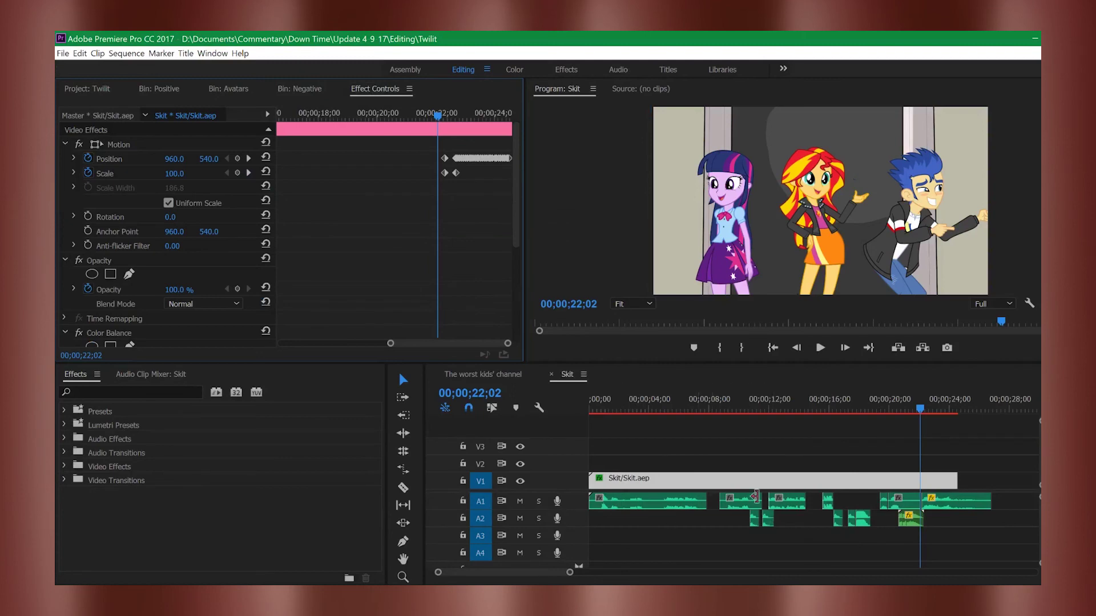
pyautogui.hotkey('alt', 'Tab')
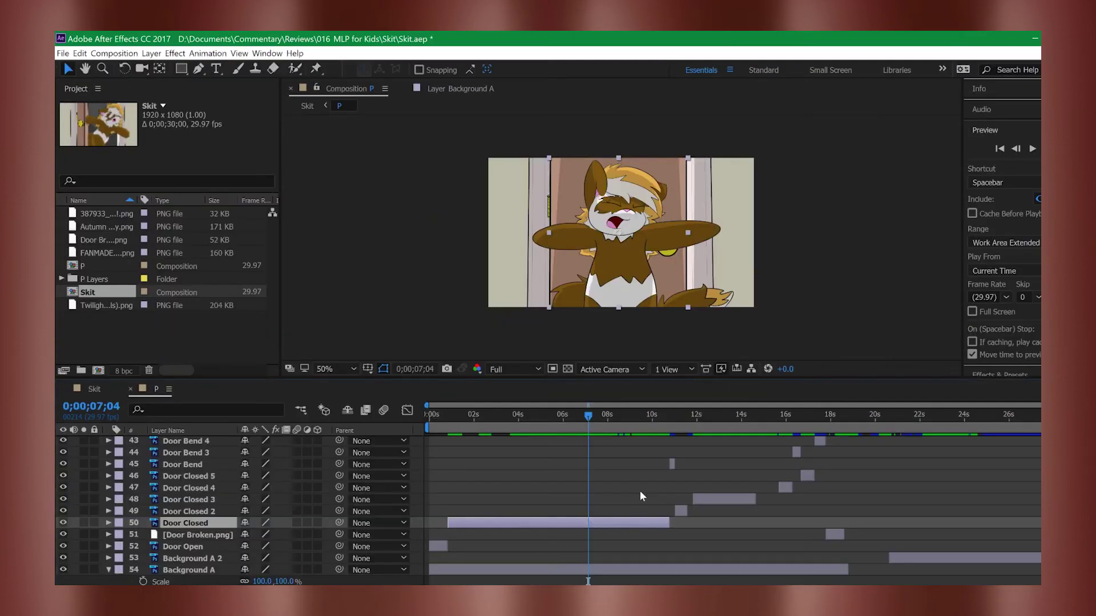
pyautogui.scroll(8, 617, 496)
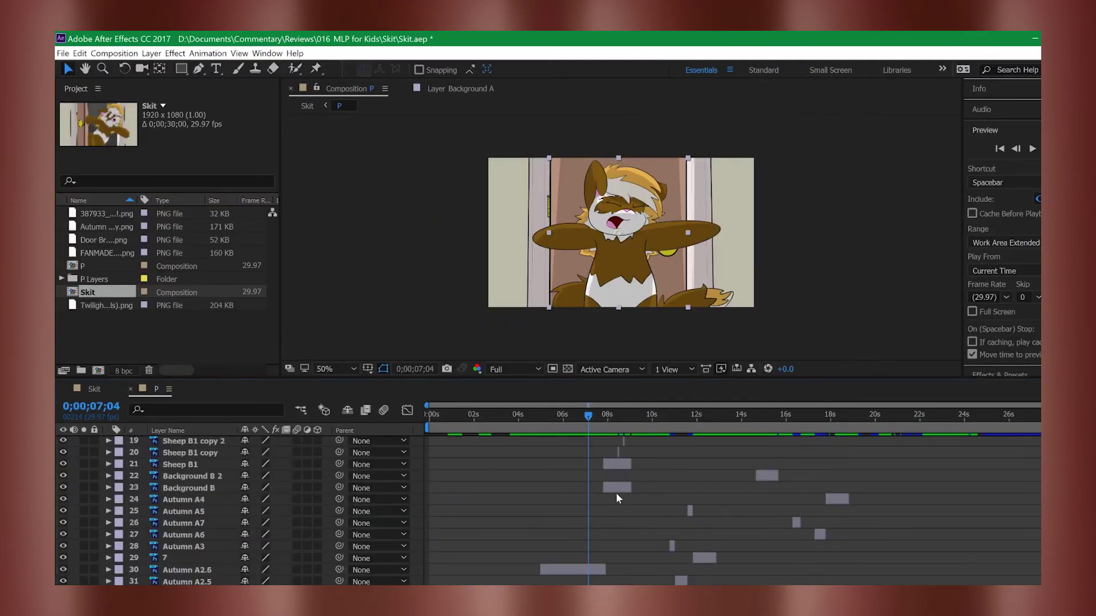